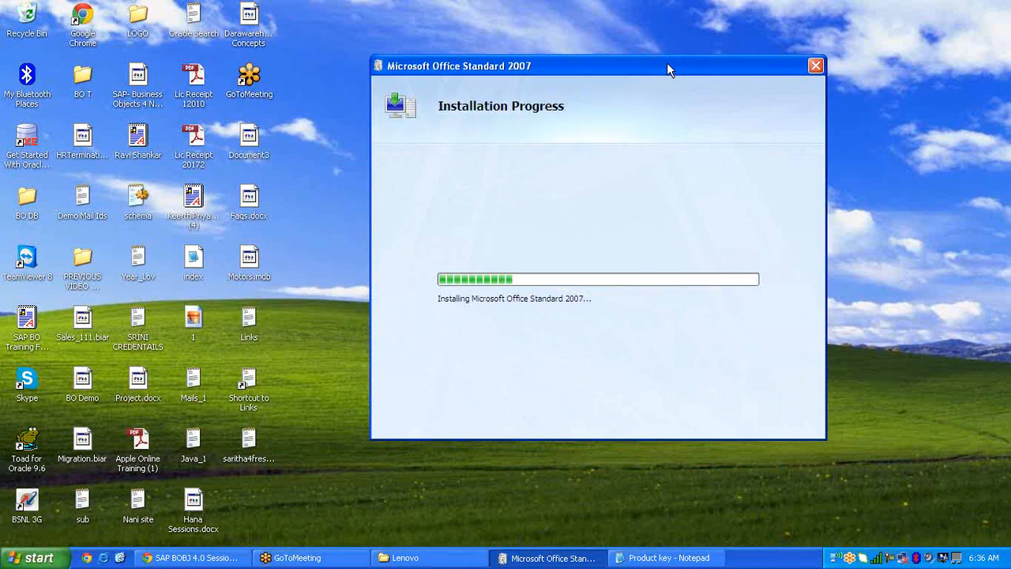
# Nudge the Office 2007 installer window up-left and open the Start menu.
pyautogui.moveTo(668, 65); pyautogui.dragTo(661, 46)
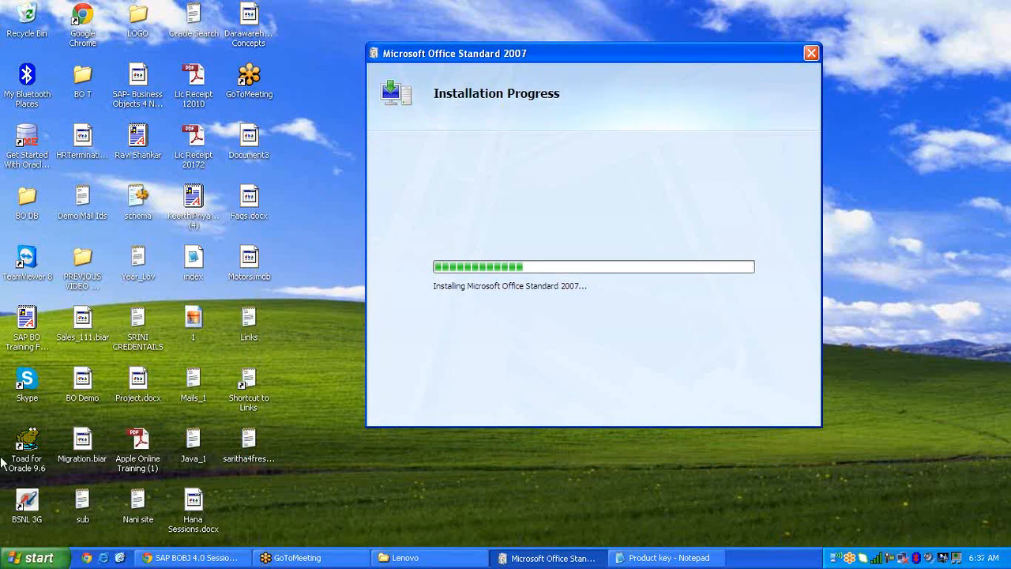
pyautogui.click(33, 558)
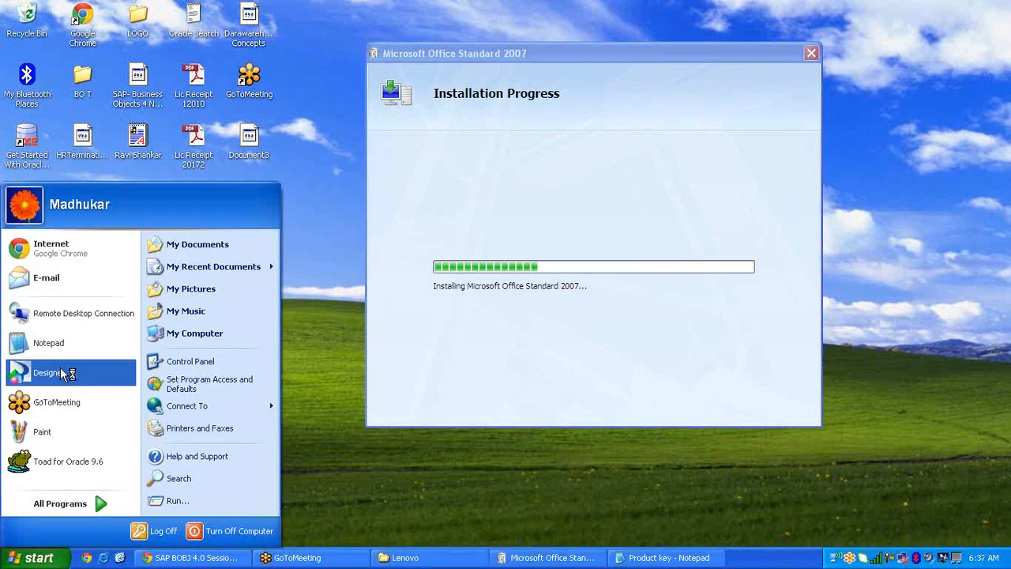
# Launch Universe Designer, cancel its Quick Design wizard, and reopen the Start menu.
pyautogui.click(60, 368)
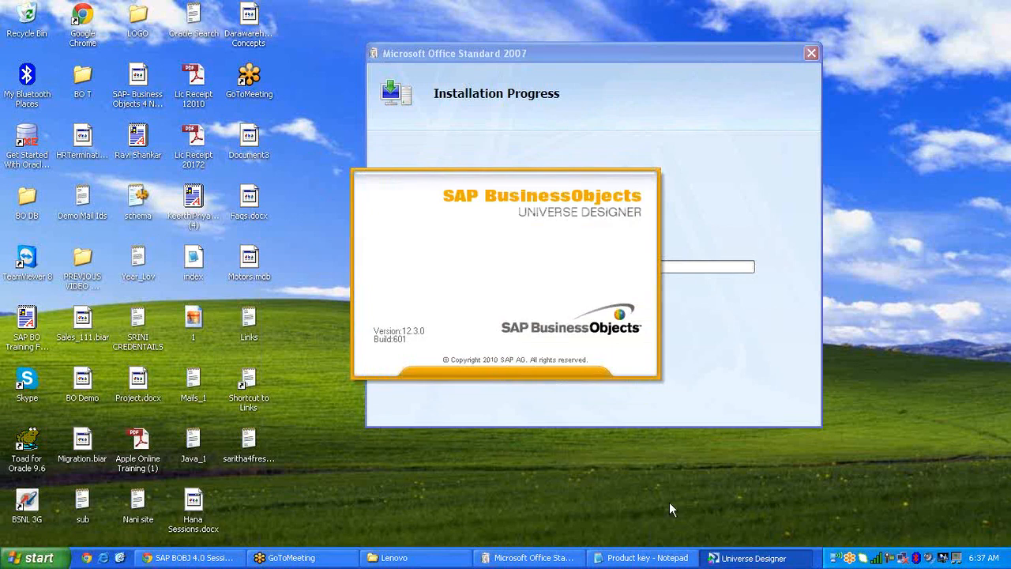
pyautogui.click(538, 561)
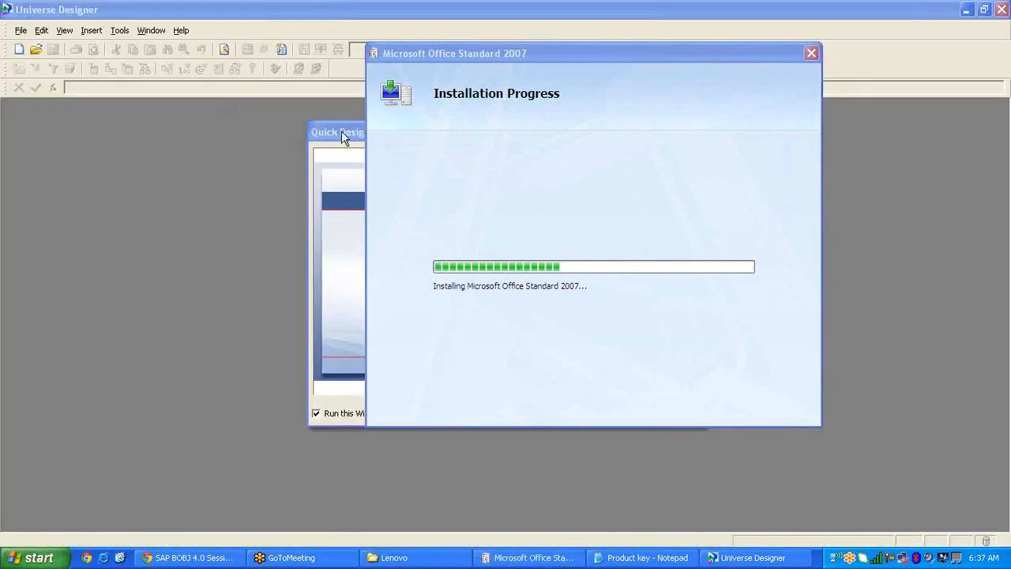
pyautogui.click(341, 132)
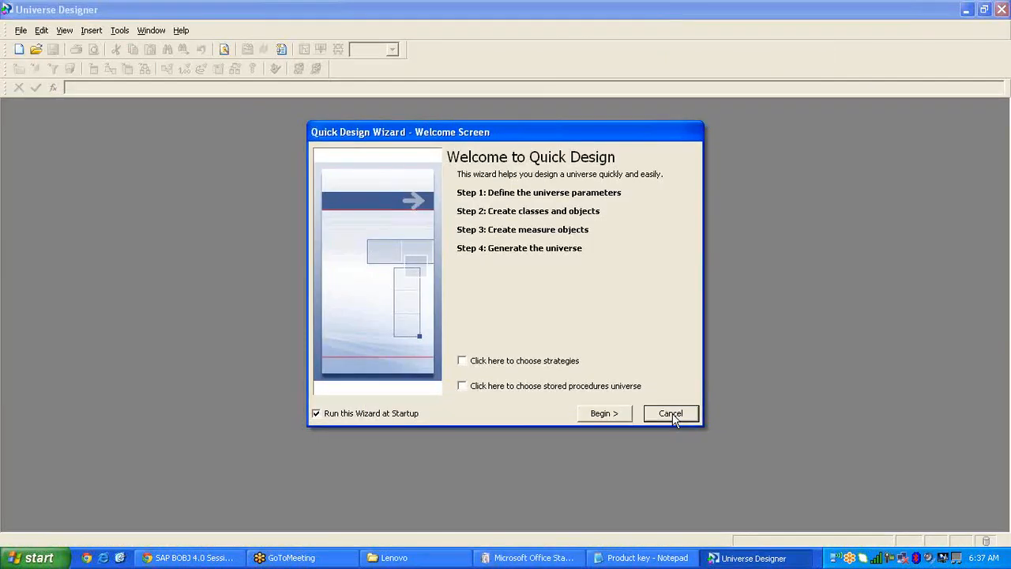
pyautogui.click(670, 414)
pyautogui.click(32, 557)
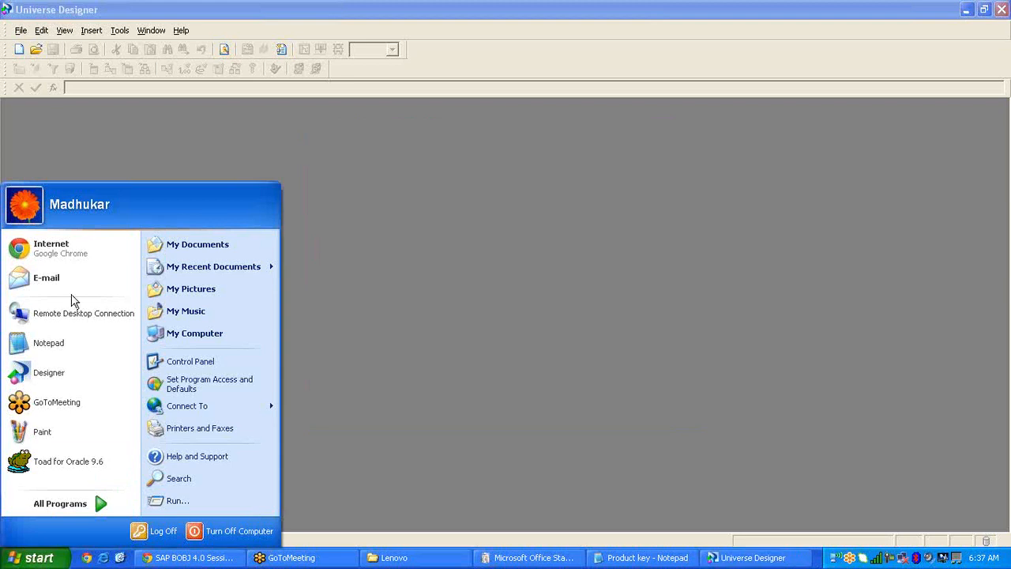
# Launch Google Chrome, then close its window again.
pyautogui.click(61, 251)
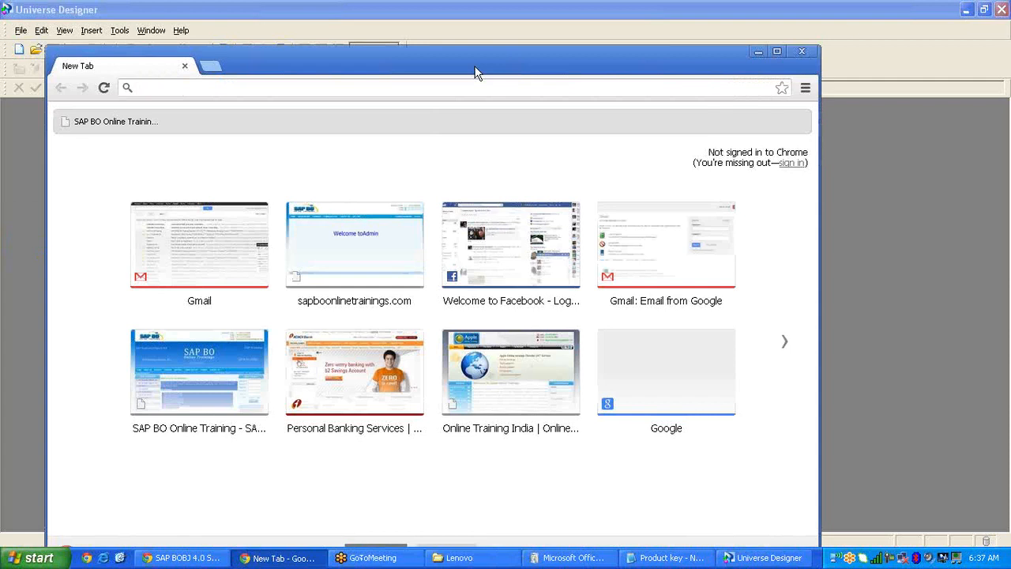
pyautogui.moveTo(475, 73); pyautogui.dragTo(491, 12)
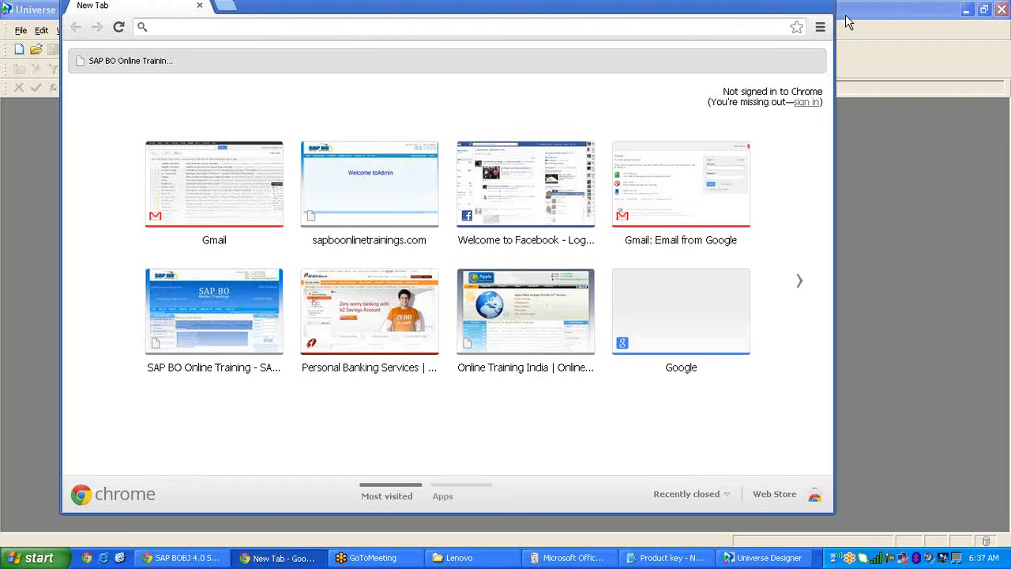
pyautogui.moveTo(810, 4); pyautogui.dragTo(811, 27)
pyautogui.click(814, 19)
pyautogui.click(531, 561)
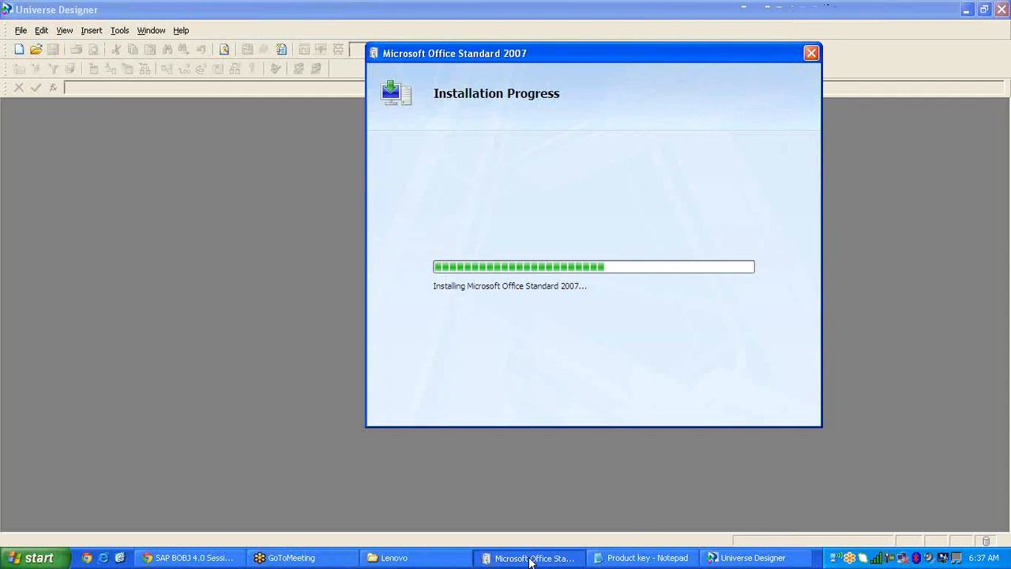
# Move the Office installer down-right and bring Universe Designer forward with its File menu.
pyautogui.click(531, 561)
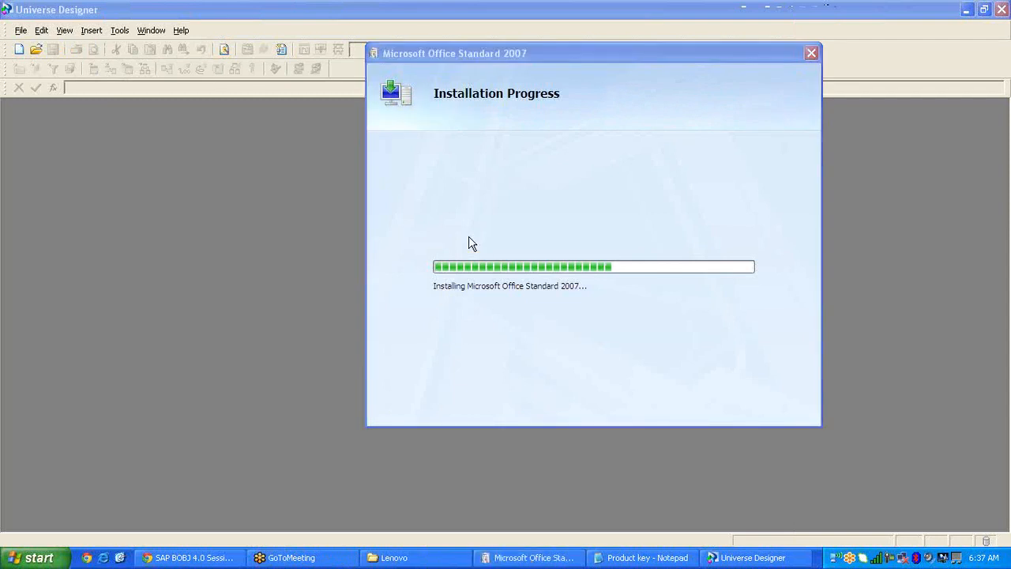
pyautogui.moveTo(733, 48); pyautogui.dragTo(800, 149)
pyautogui.click(242, 180)
pyautogui.click(22, 30)
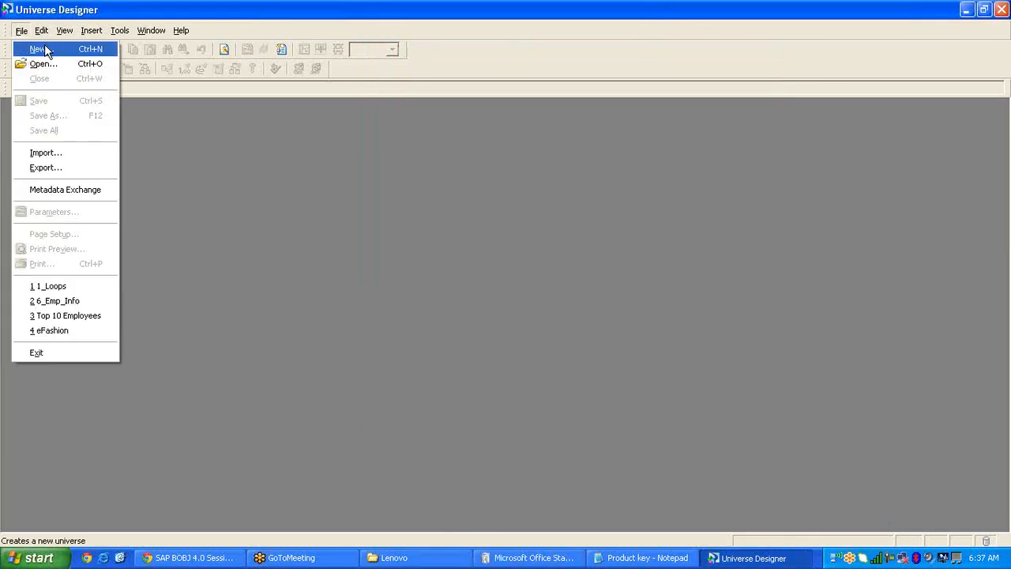
# Start a new universe and name it 6_Loops_Aliases.
pyautogui.click(45, 51)
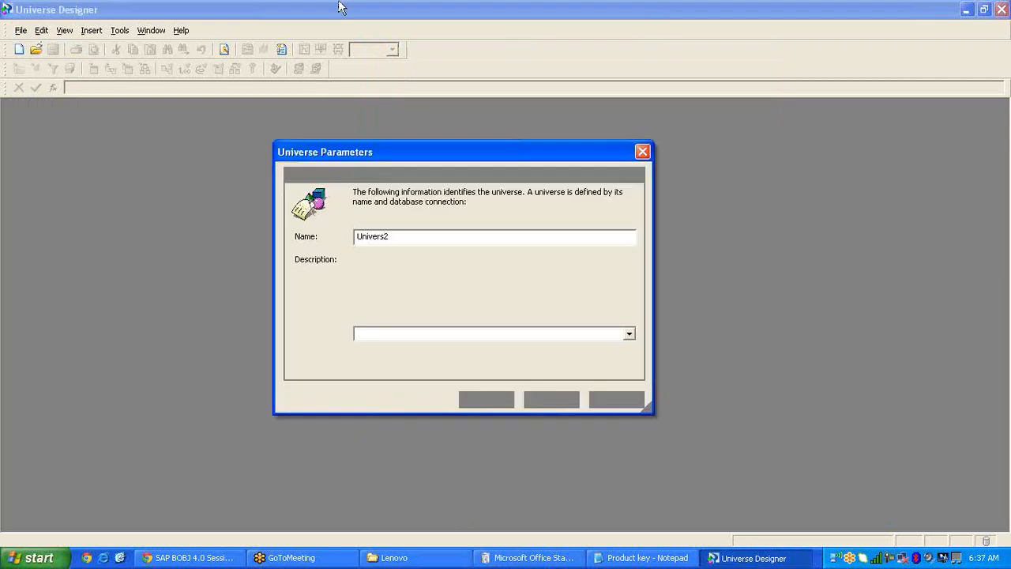
pyautogui.moveTo(390, 237); pyautogui.dragTo(335, 235)
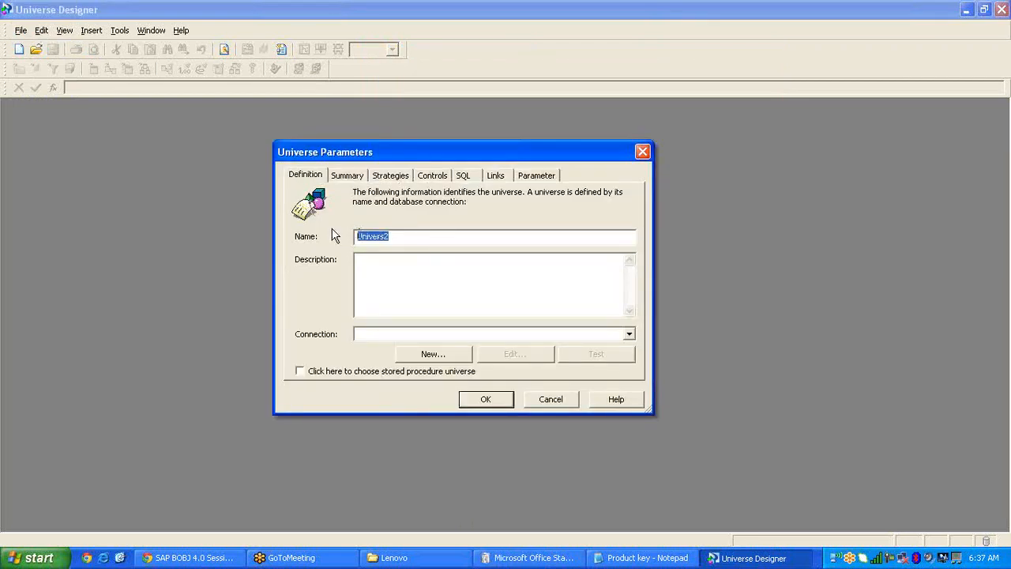
pyautogui.write('6')
pyautogui.write('_Lopps_Aliases')
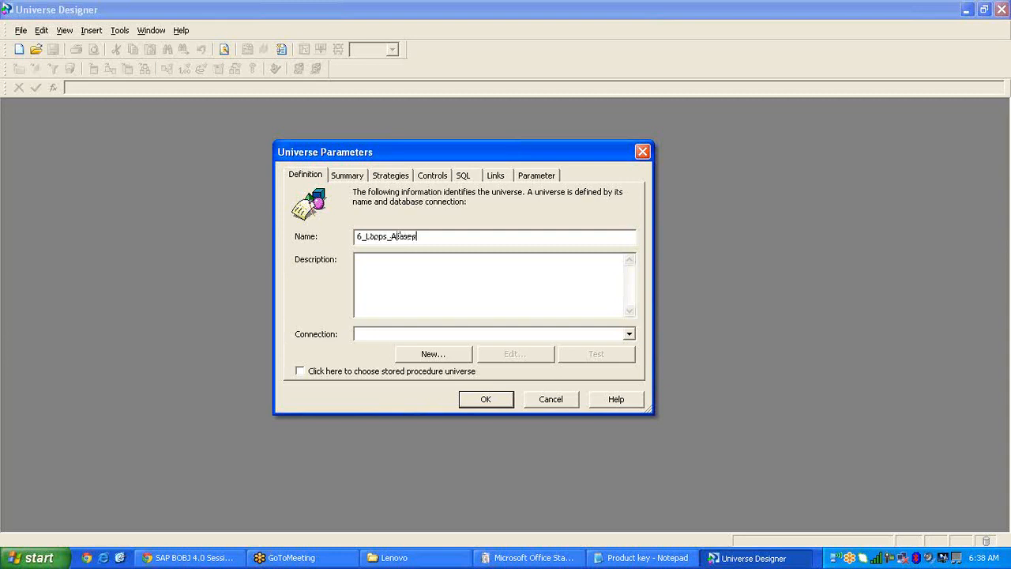
# Select Emp_Oracle as the universe connection, then minimize all windows to the desktop.
pyautogui.click(630, 335)
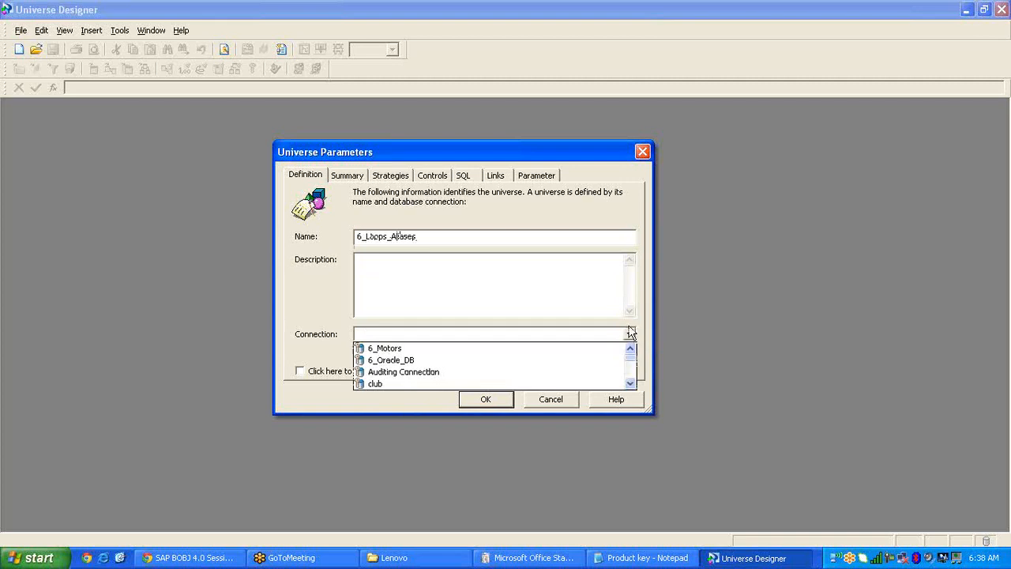
pyautogui.click(631, 384)
pyautogui.click(630, 383)
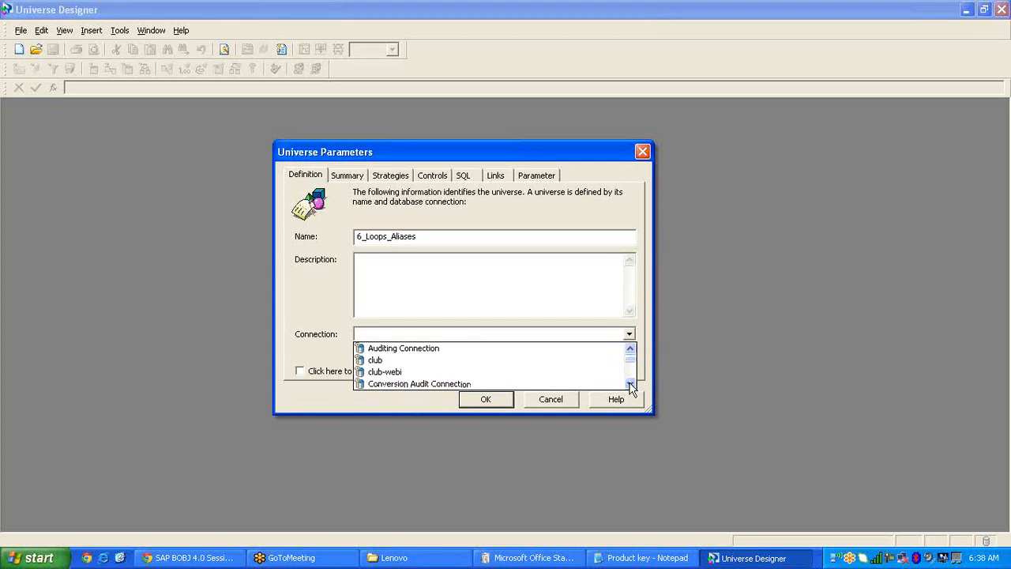
pyautogui.click(630, 384)
pyautogui.click(631, 384)
pyautogui.click(630, 383)
pyautogui.click(630, 383)
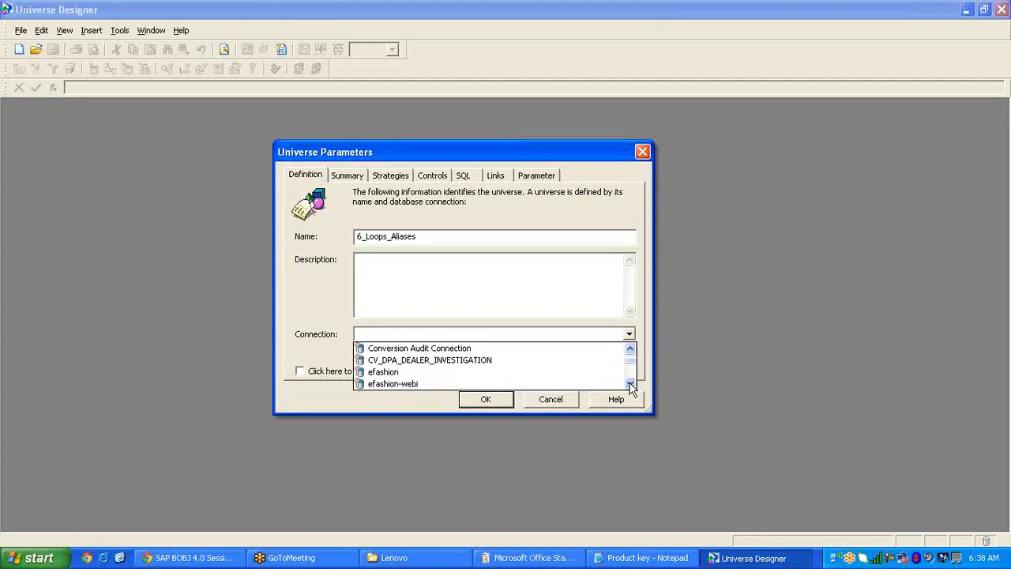
pyautogui.click(630, 384)
pyautogui.click(630, 384)
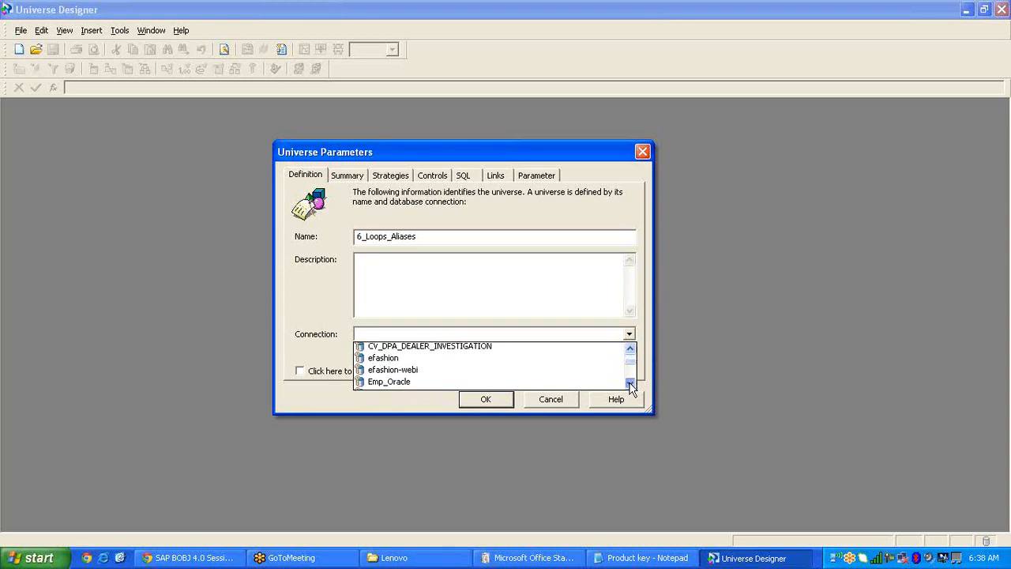
pyautogui.click(630, 384)
pyautogui.click(631, 384)
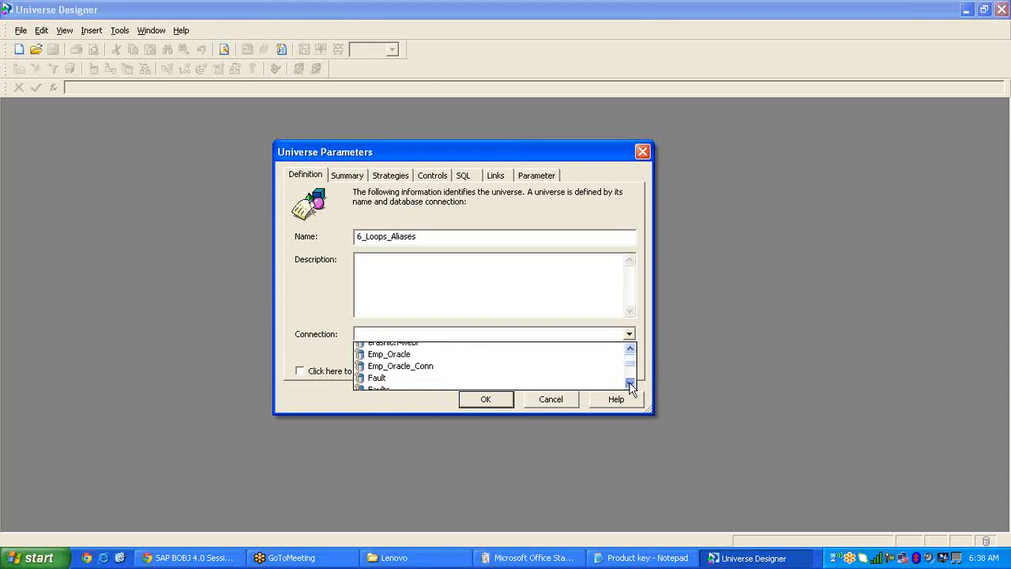
pyautogui.click(434, 350)
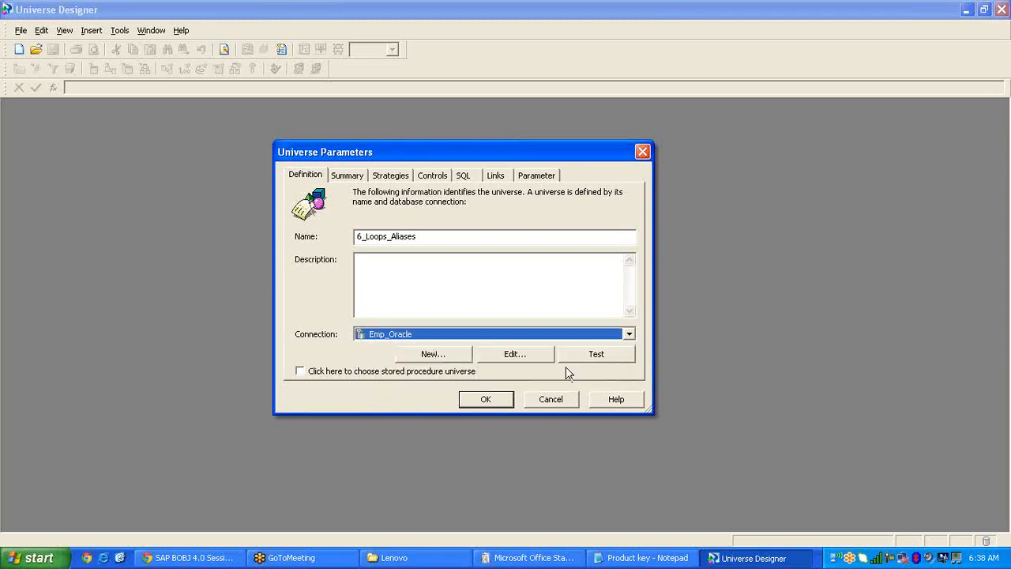
pyautogui.click(627, 338)
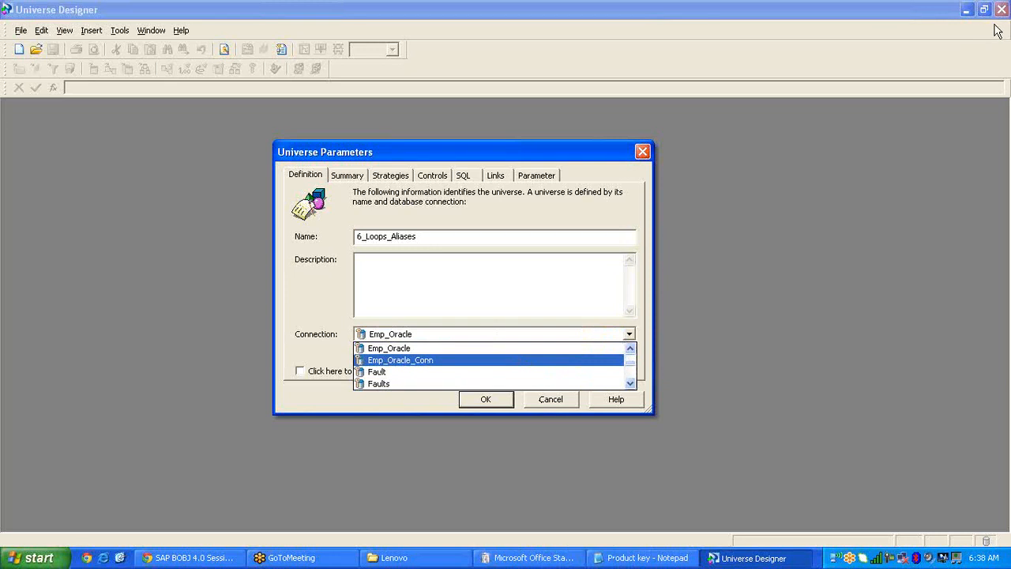
pyautogui.click(969, 18)
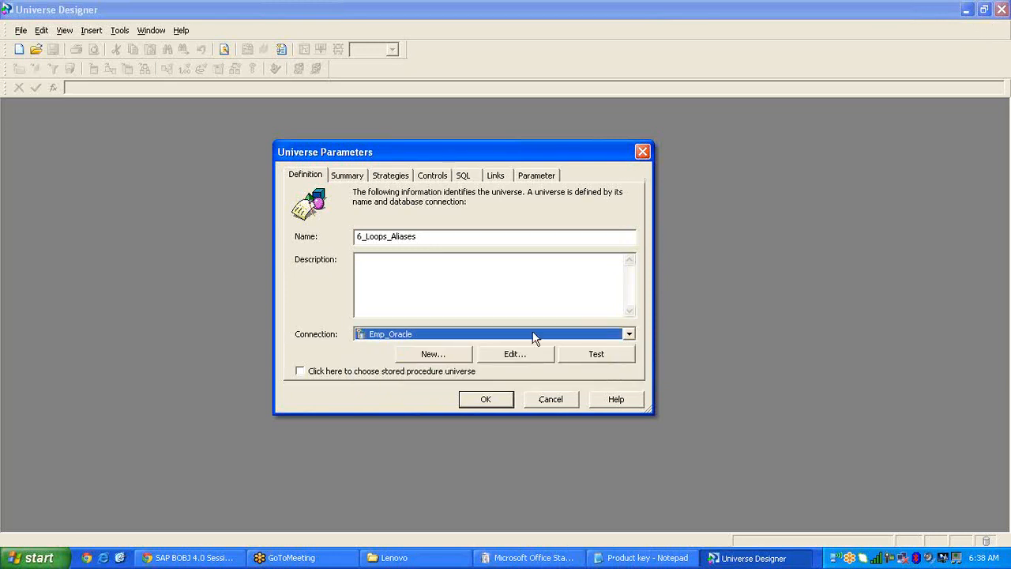
pyautogui.click(120, 558)
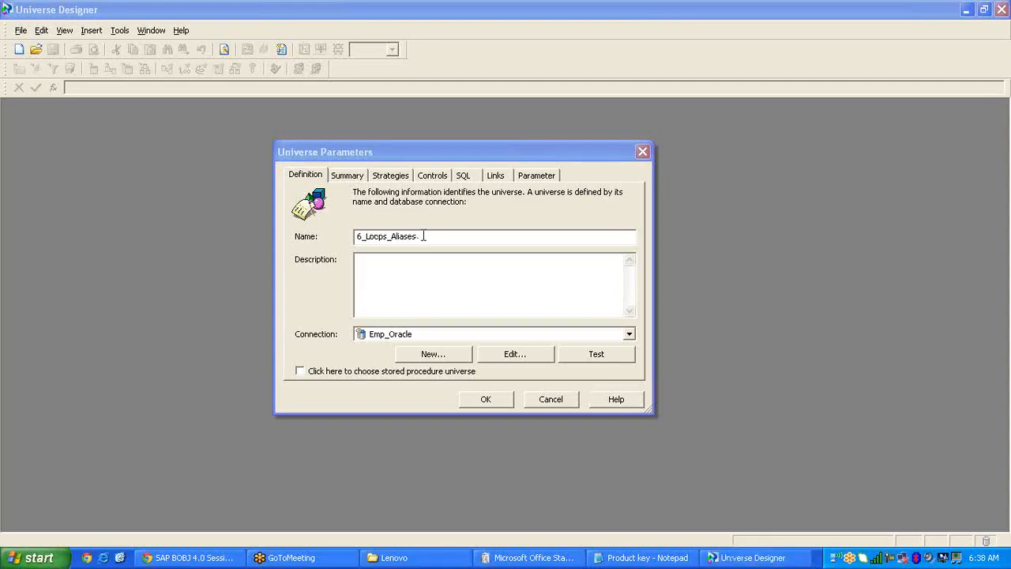
# Rename the universe to Employee_Manager, test the Emp_Oracle connection, and create it.
pyautogui.moveTo(423, 236); pyautogui.dragTo(284, 244)
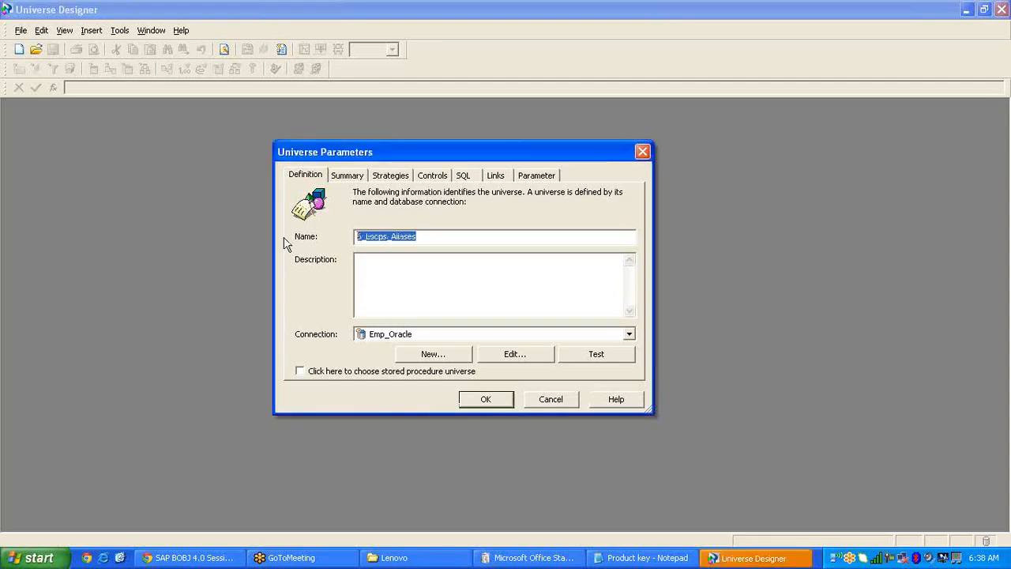
pyautogui.write('A')
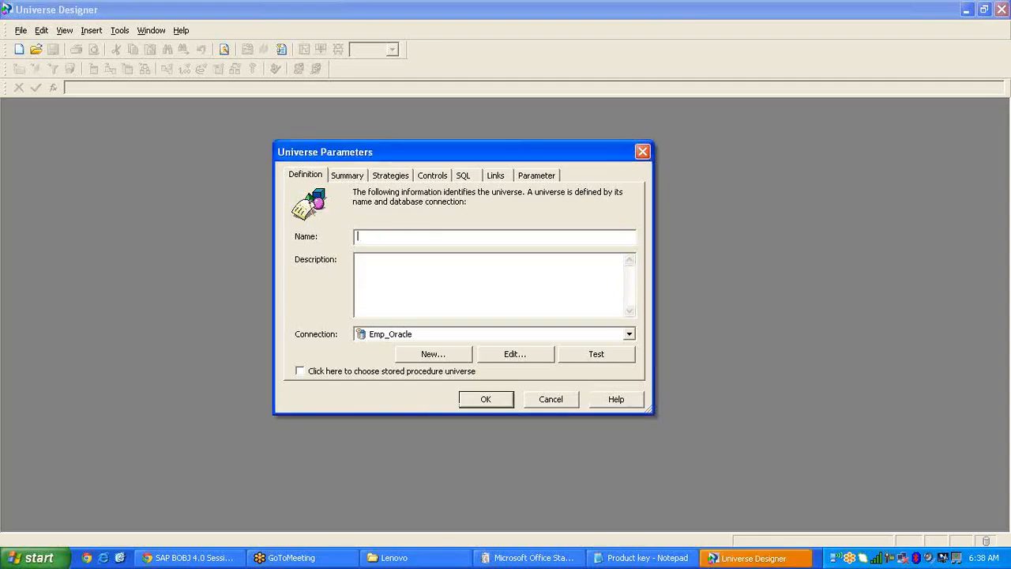
pyautogui.write('Employee')
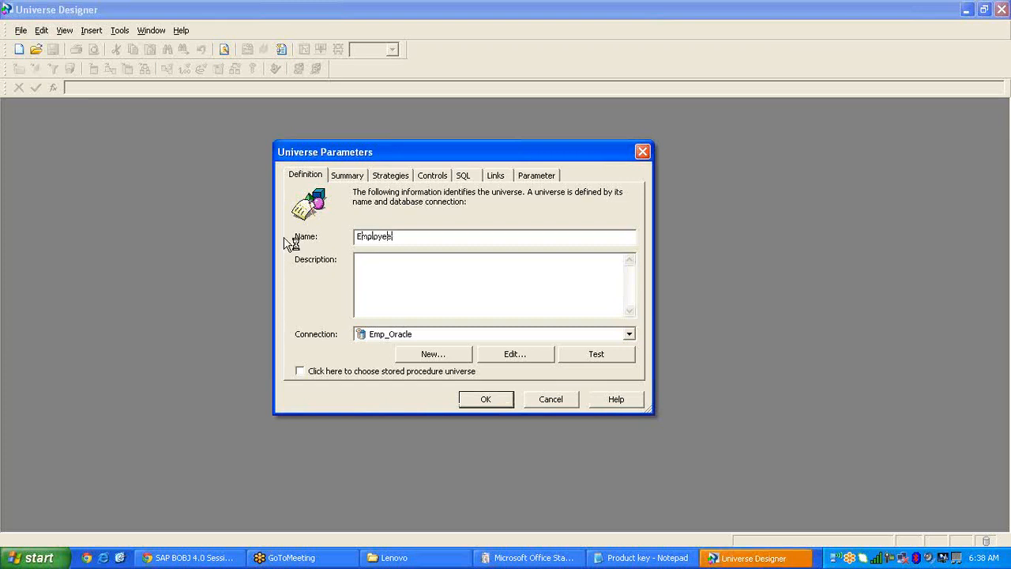
pyautogui.write('_Manager')
pyautogui.click(598, 353)
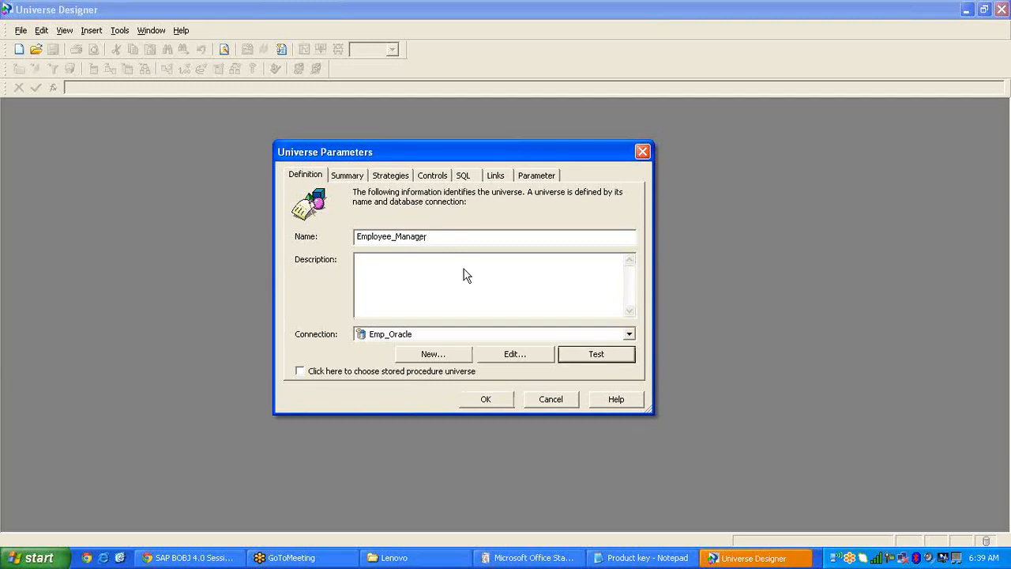
pyautogui.click(550, 275)
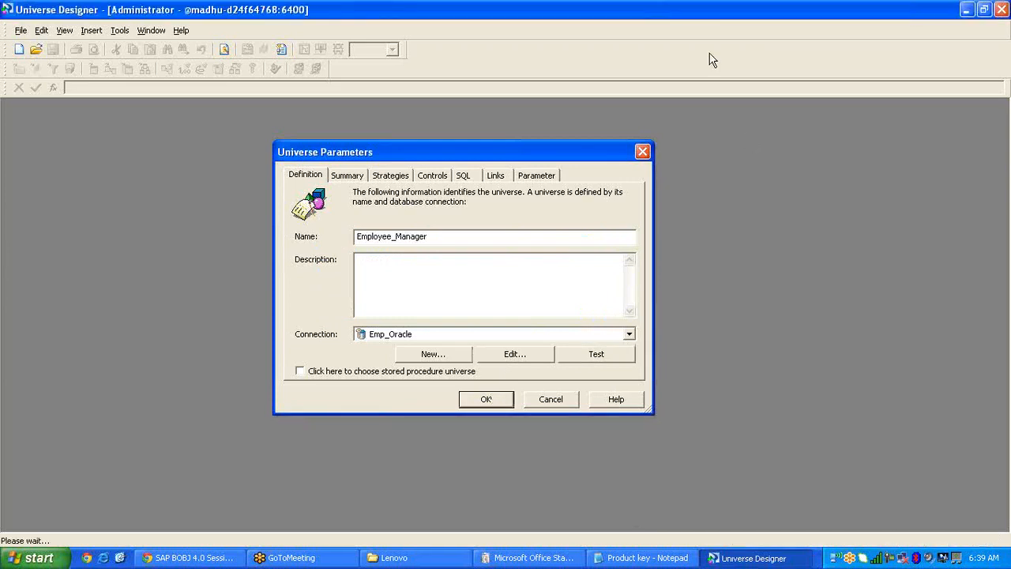
pyautogui.press('Return')
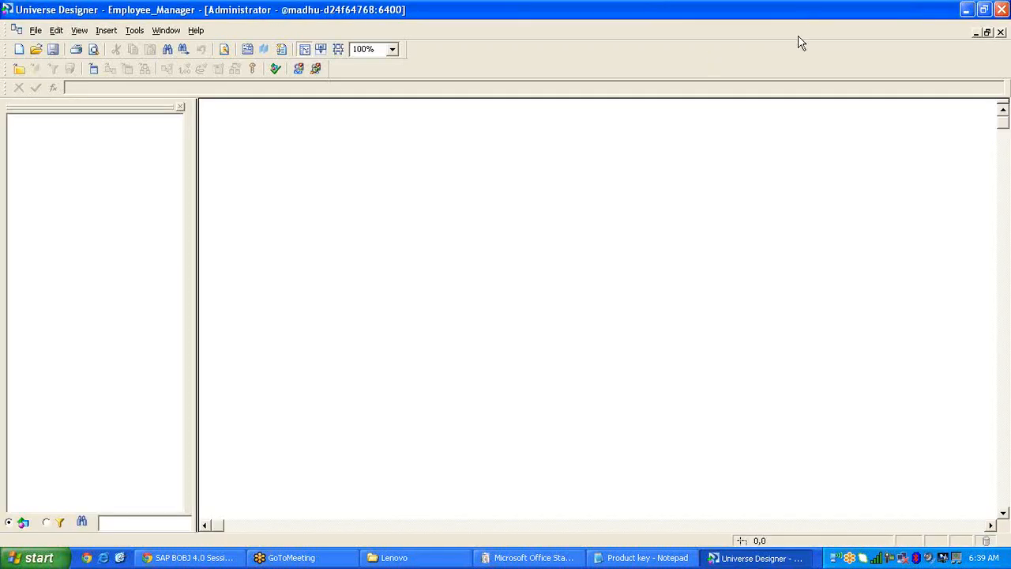
# Launch Toad for Oracle and log in to the XE database as HR.
pyautogui.click(122, 558)
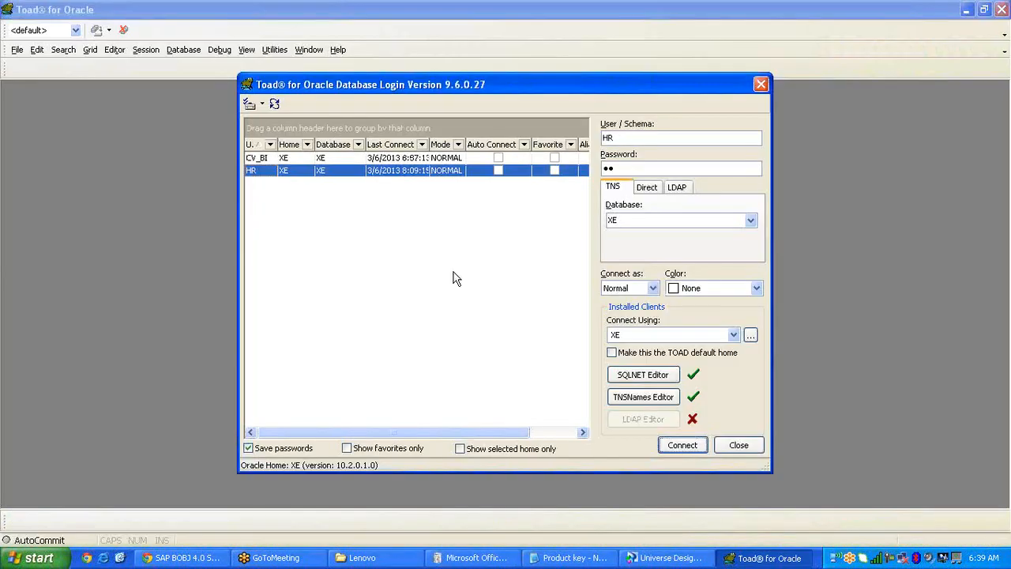
pyautogui.click(690, 443)
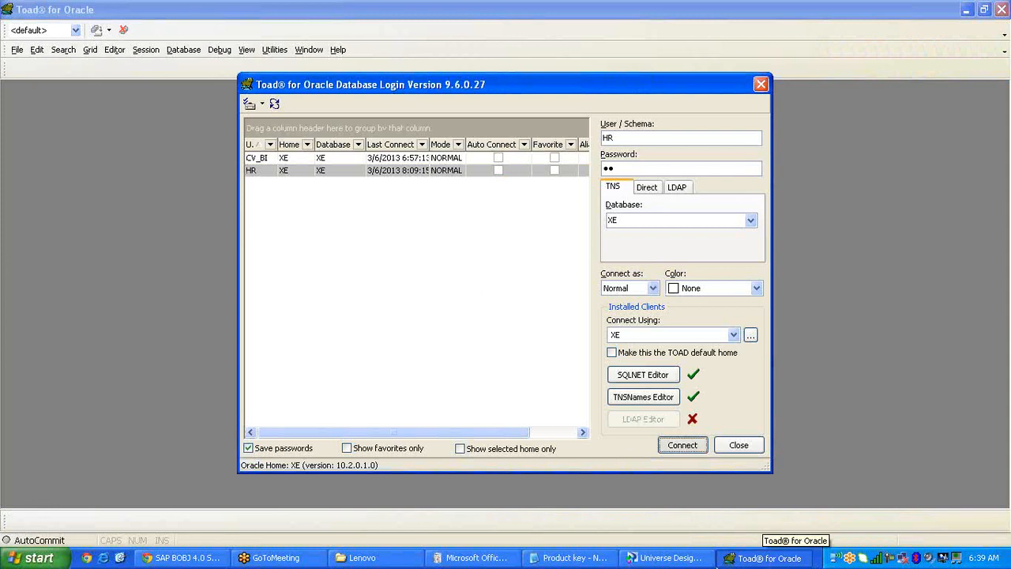
pyautogui.click(500, 559)
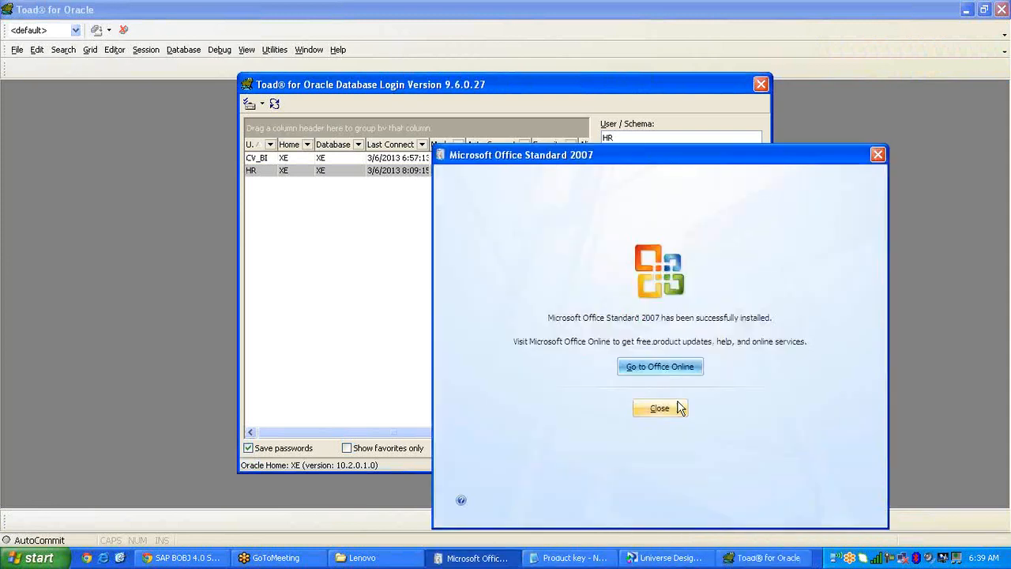
# Run select * from employees in Toad and enlarge the results grid showing 108 rows.
pyautogui.click(657, 409)
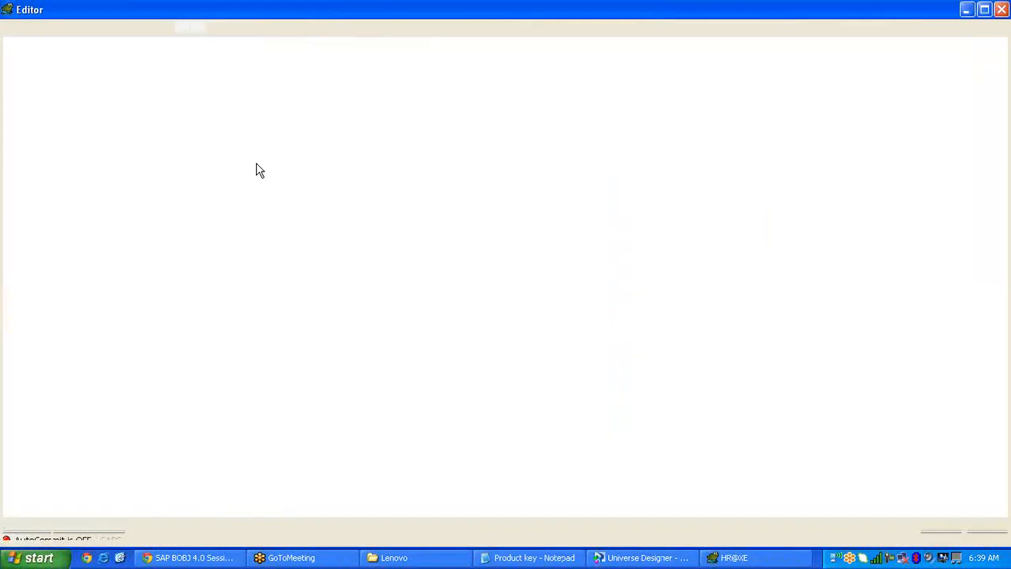
pyautogui.click(985, 534)
pyautogui.write('selec')
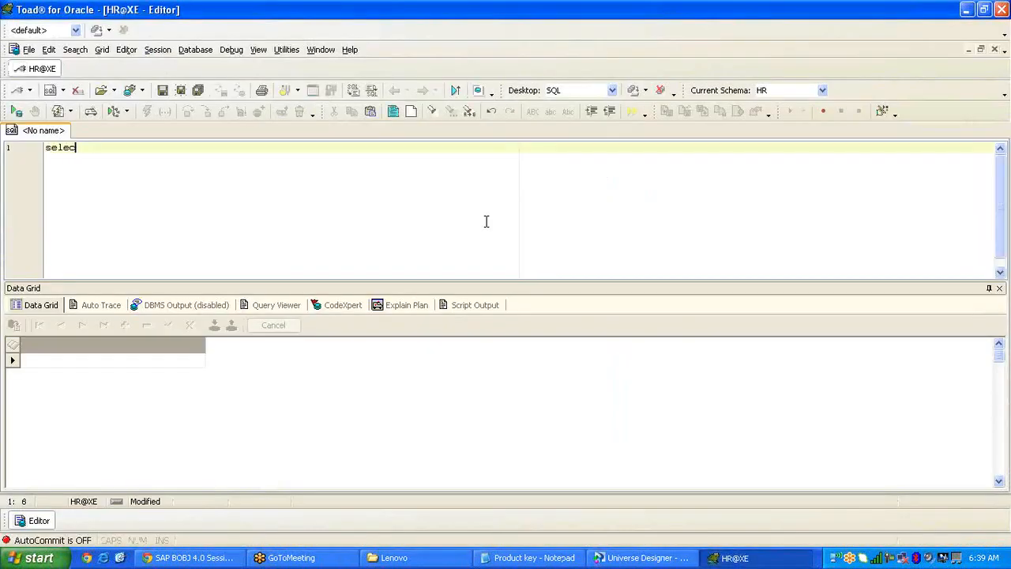
pyautogui.write('t * from employee')
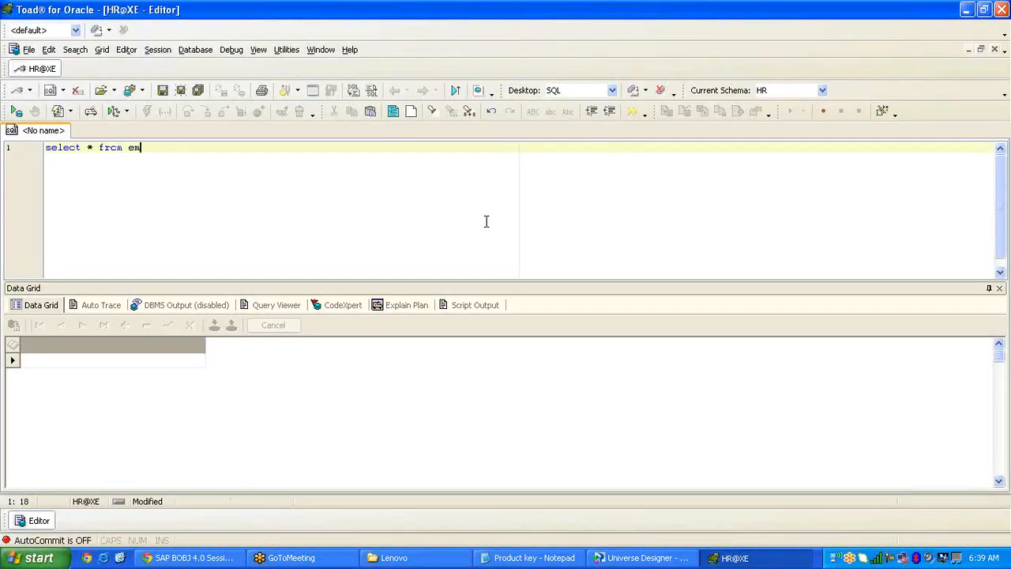
pyautogui.write('s')
pyautogui.moveTo(212, 143); pyautogui.dragTo(3, 148)
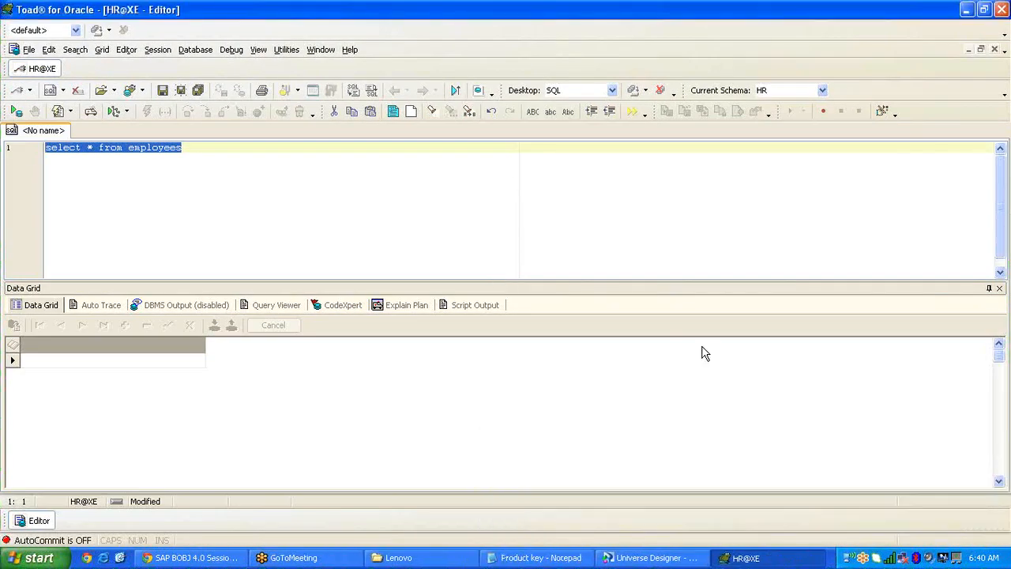
pyautogui.press('F9')
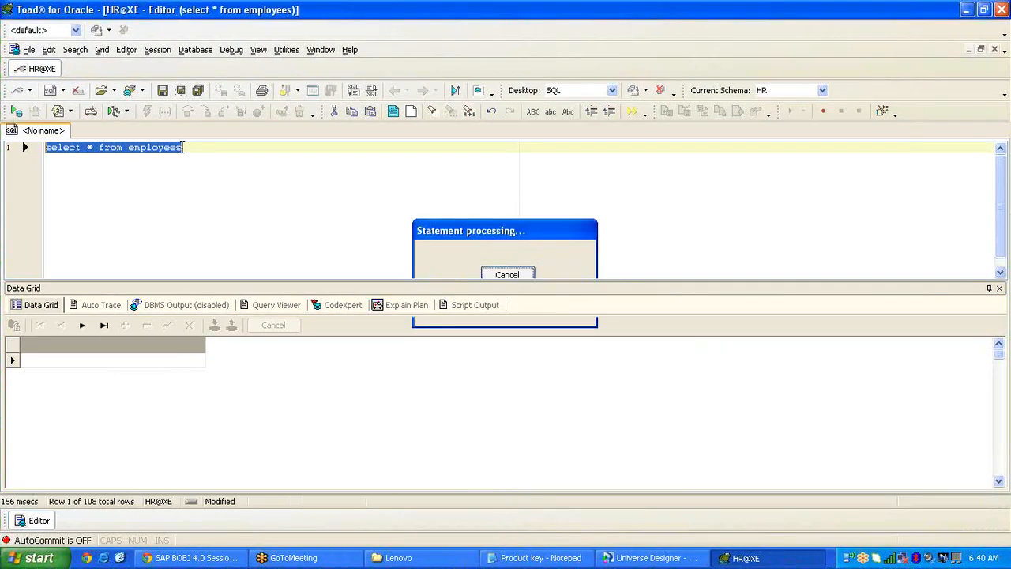
pyautogui.moveTo(452, 280); pyautogui.dragTo(452, 253)
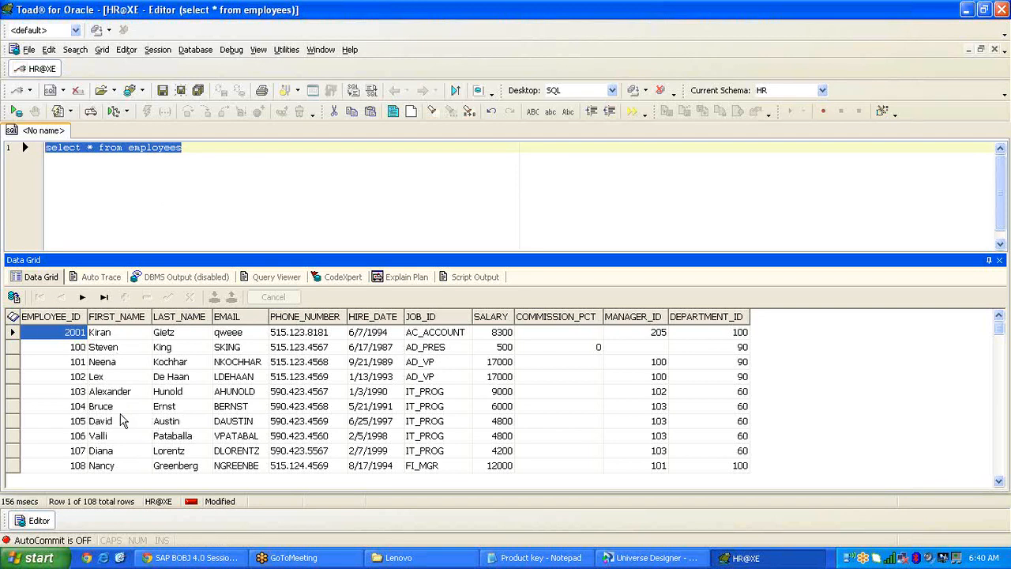
# Close the product key Notepad and check Alexander's MANAGER_ID of 102 in the grid.
pyautogui.click(106, 392)
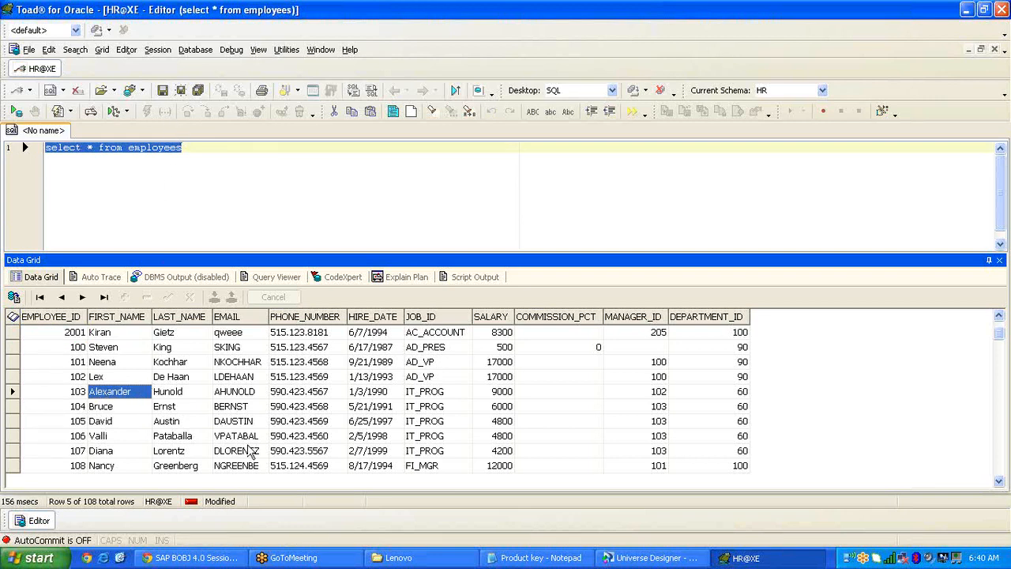
pyautogui.rightClick(536, 561)
pyautogui.click(553, 548)
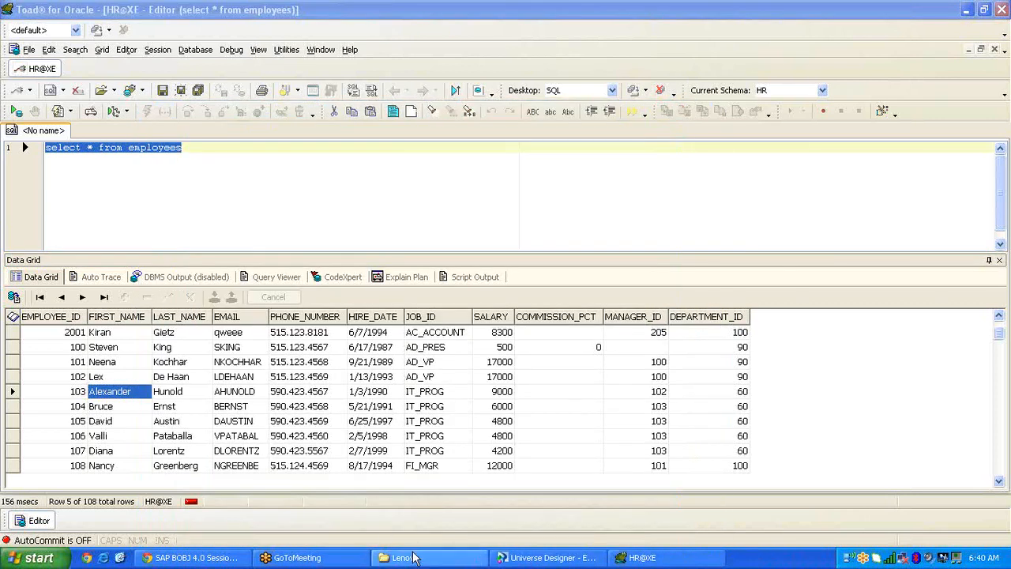
pyautogui.click(412, 557)
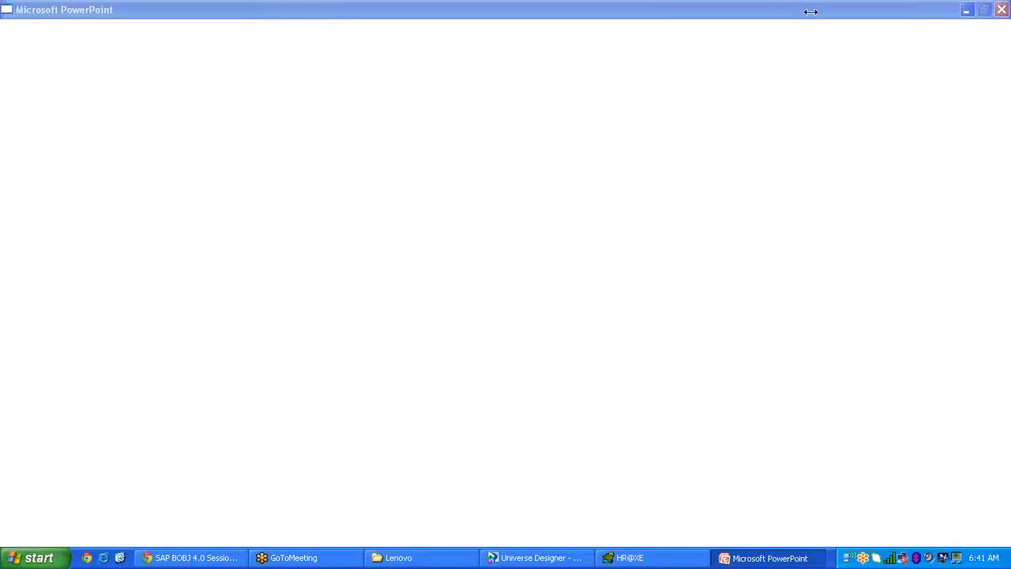
pyautogui.click(630, 558)
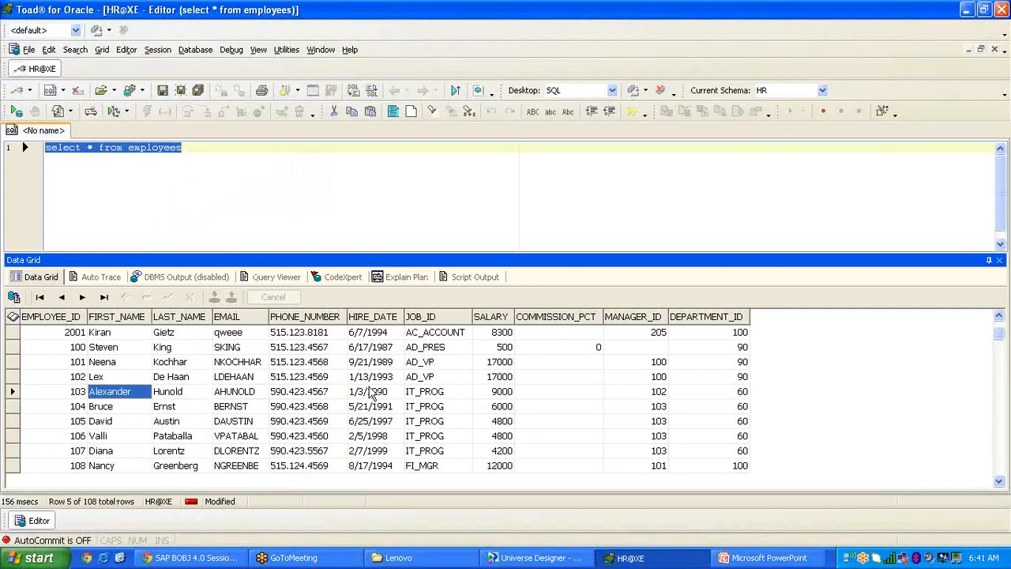
pyautogui.click(662, 392)
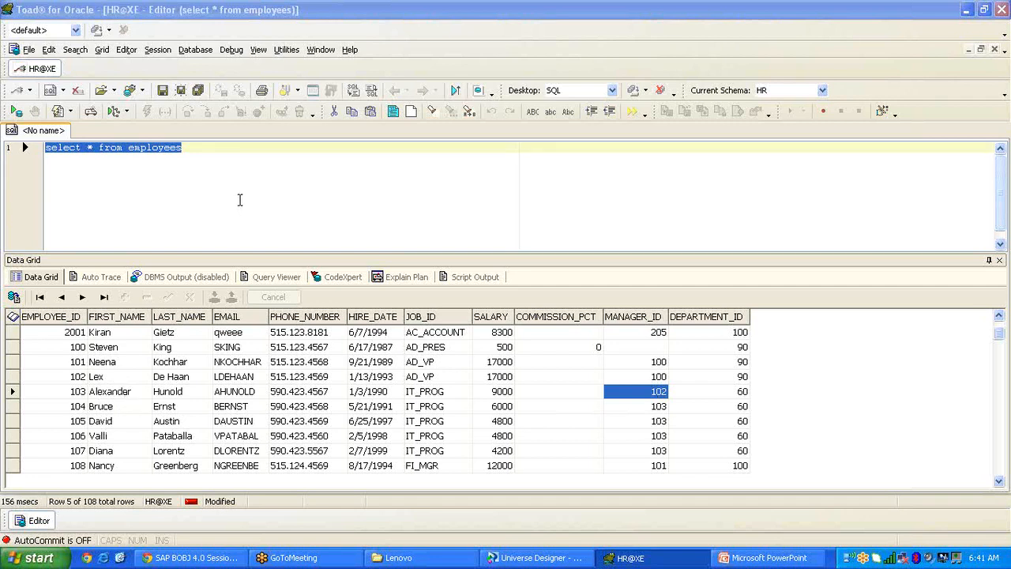
pyautogui.click(210, 157)
# Add an 'employee name -- Manager Name' note and a self-join draft from employees E, Employees M.
pyautogui.press('Return')
pyautogui.press('Return')
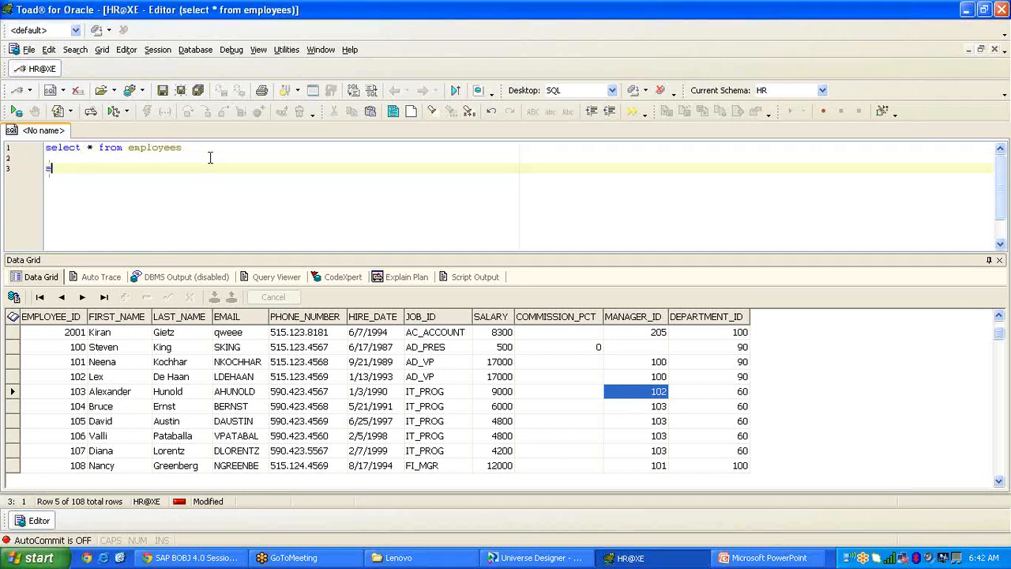
pyautogui.write('employee')
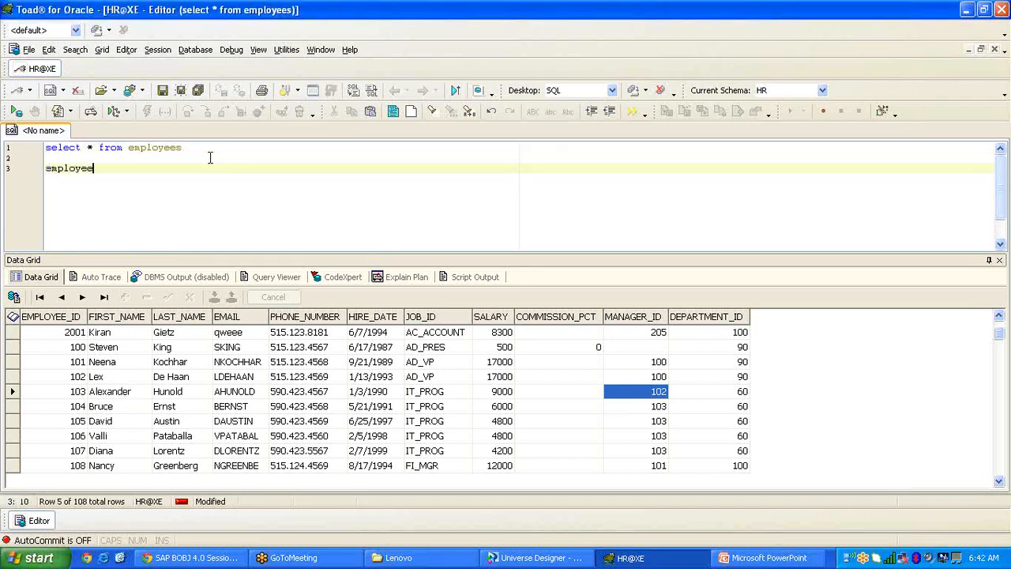
pyautogui.write(' name -- Nam')
pyautogui.write('ager Nam')
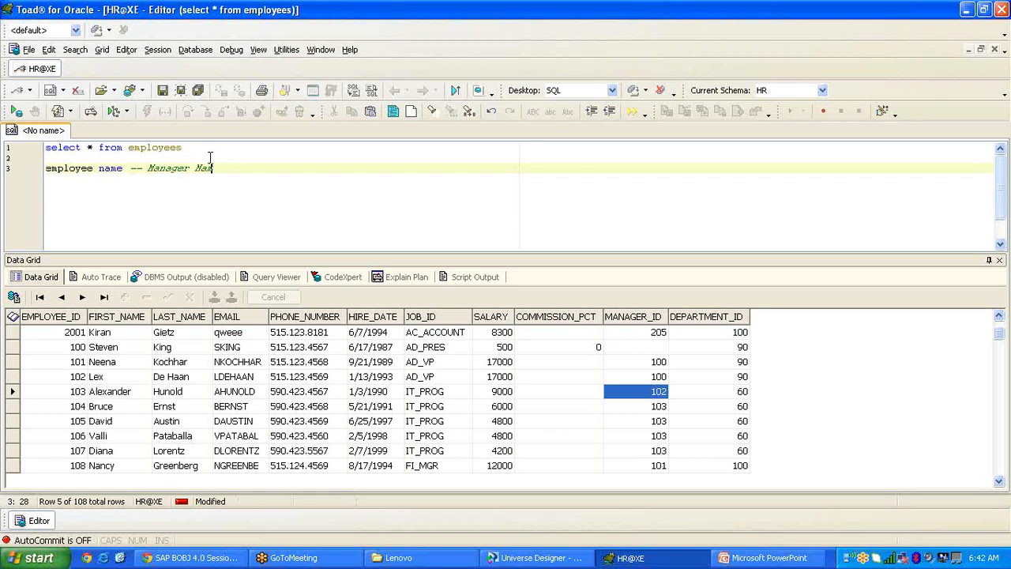
pyautogui.write('e')
pyautogui.press('Return')
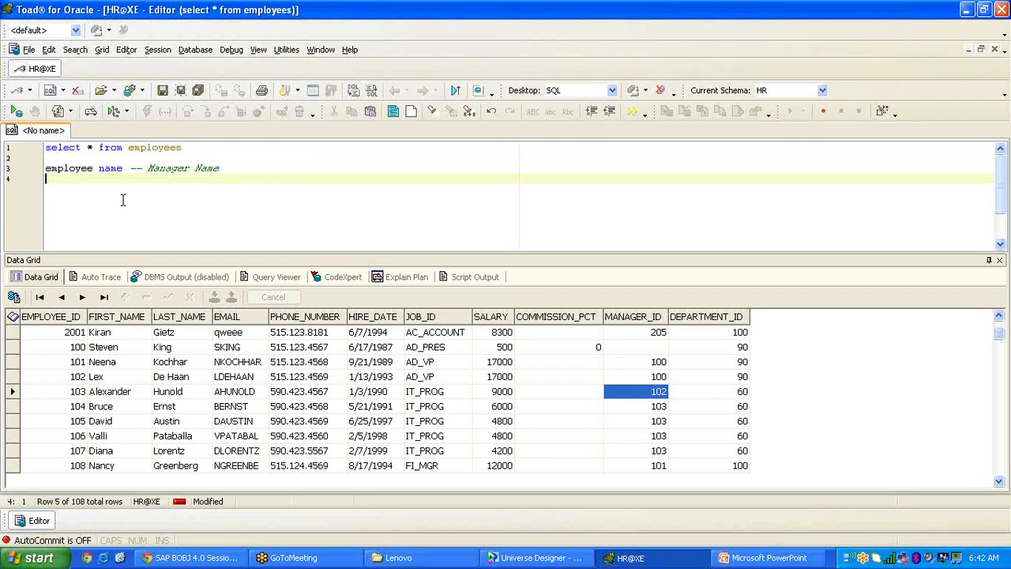
pyautogui.press('Return')
pyautogui.write('elect')
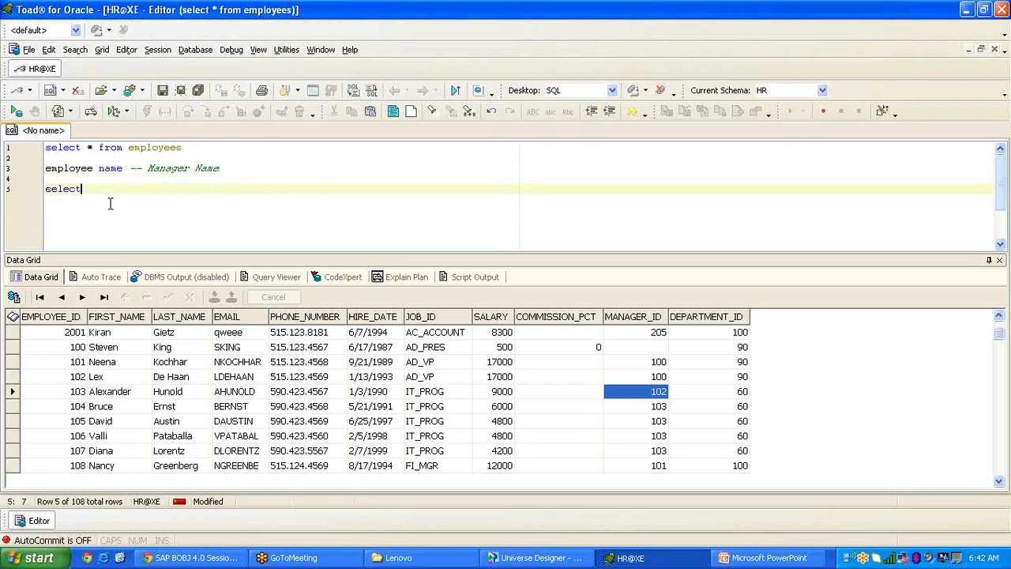
pyautogui.write('elect first_name as emp')
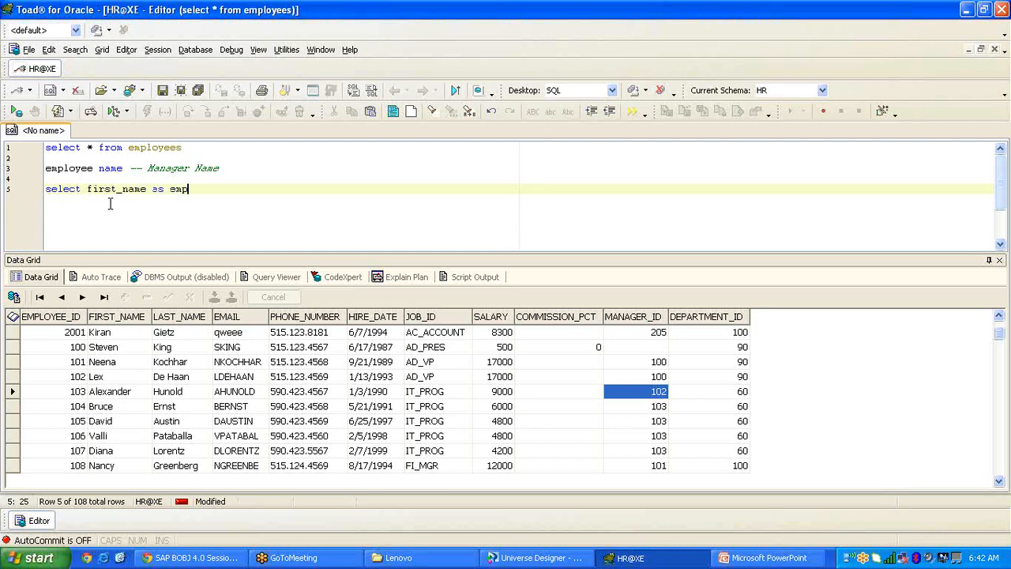
pyautogui.write('loyees_name,first_name as Mana')
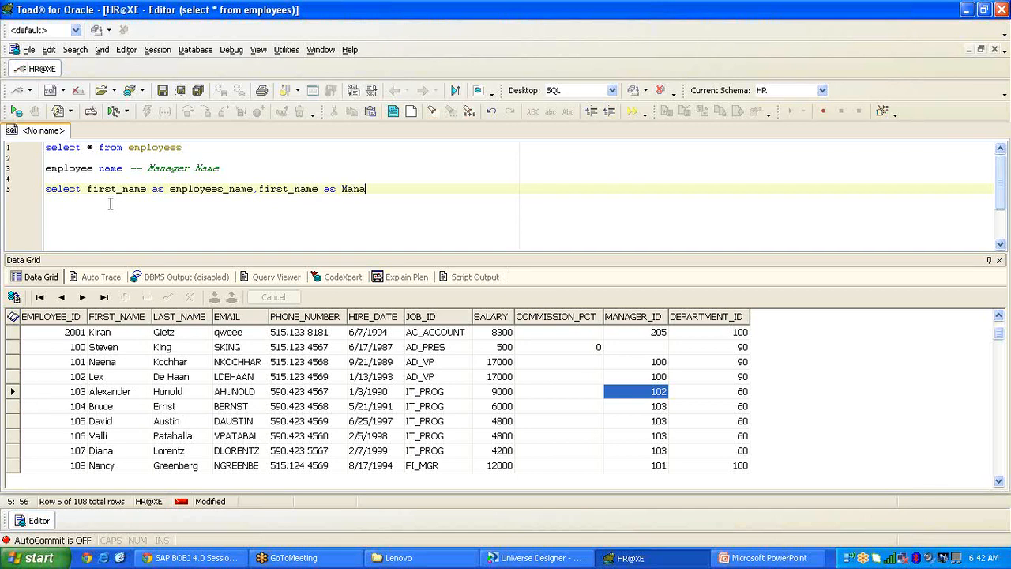
pyautogui.write('ger_Name from emp')
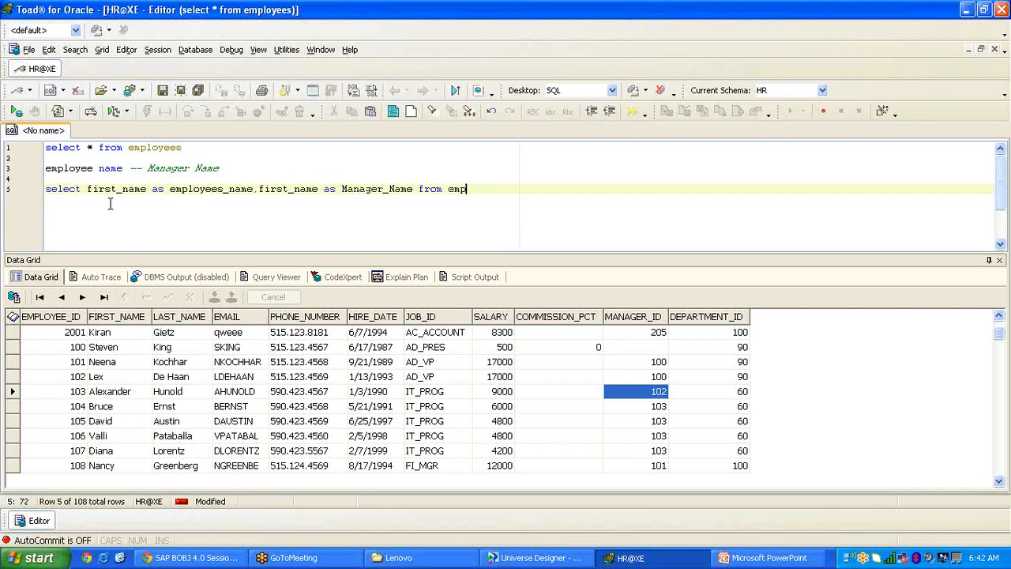
pyautogui.write('loyees E ,Employee')
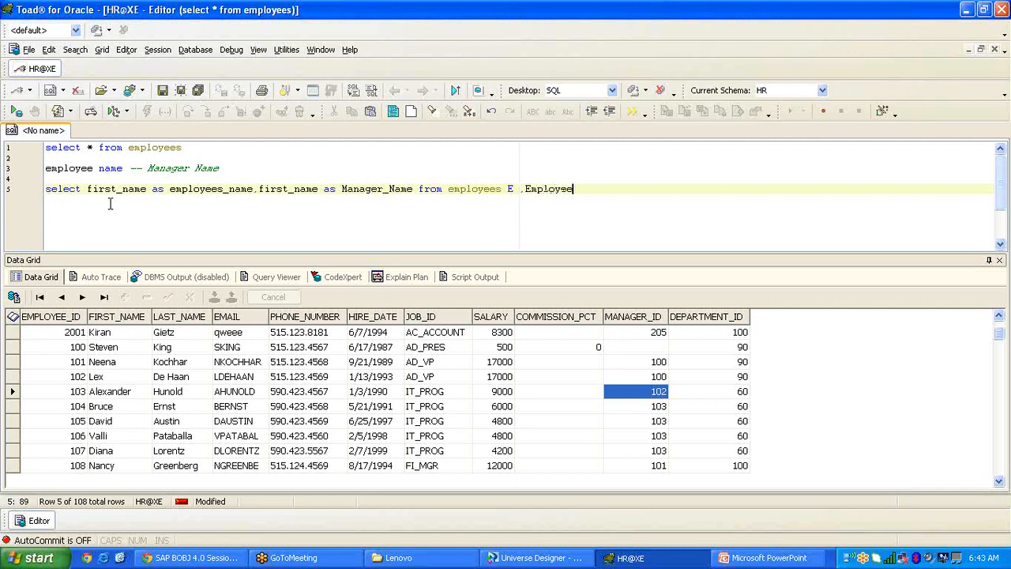
pyautogui.write('s M')
# Prefix the two first_name columns with the E. and M aliases.
pyautogui.doubleClick(509, 189)
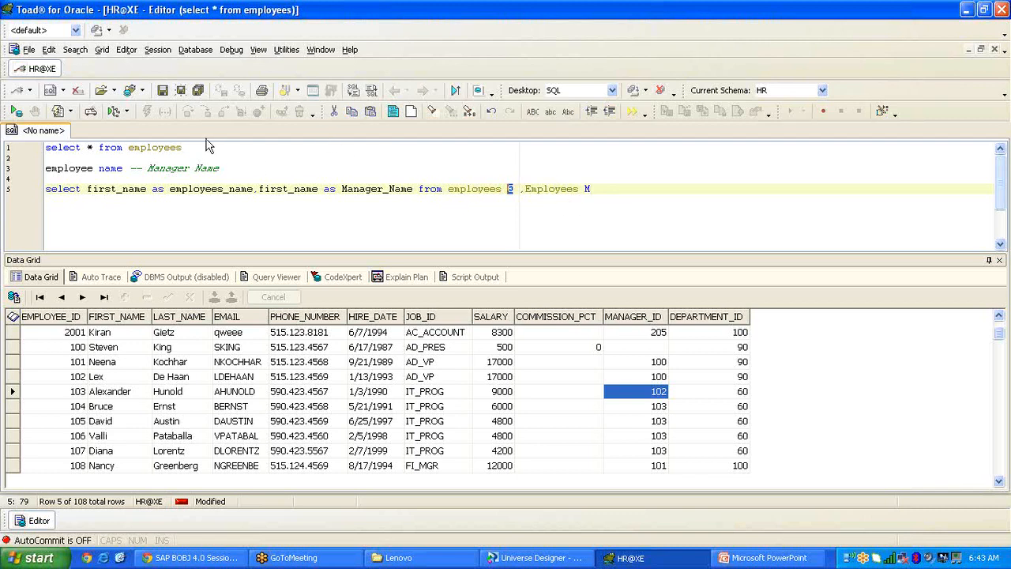
pyautogui.click(85, 190)
pyautogui.write('E.')
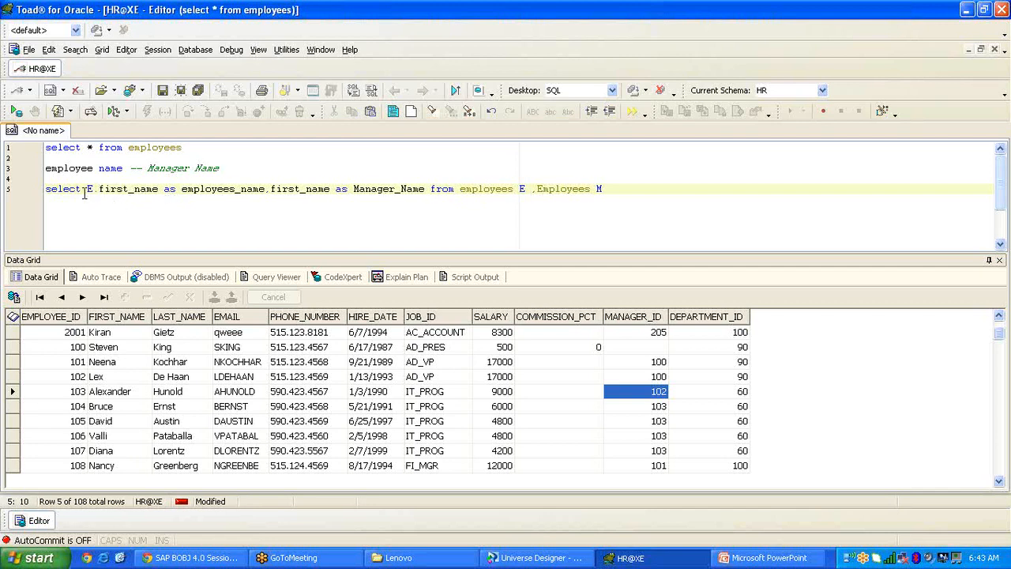
pyautogui.click(272, 189)
pyautogui.write('M.')
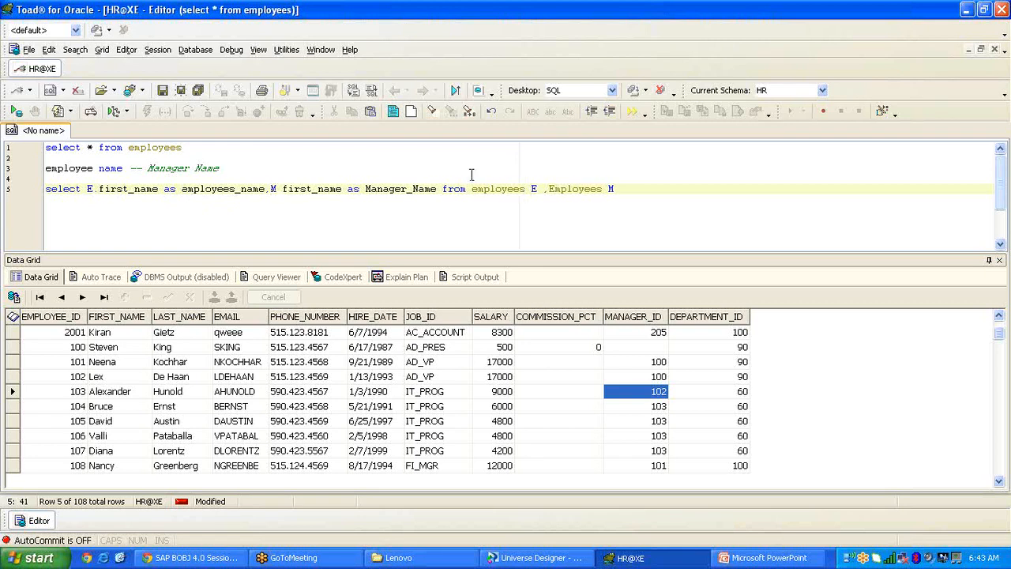
# Add where E.manager_id=M.employee_id and run the self-join, returning 107 employee–manager pairs.
pyautogui.press('Return')
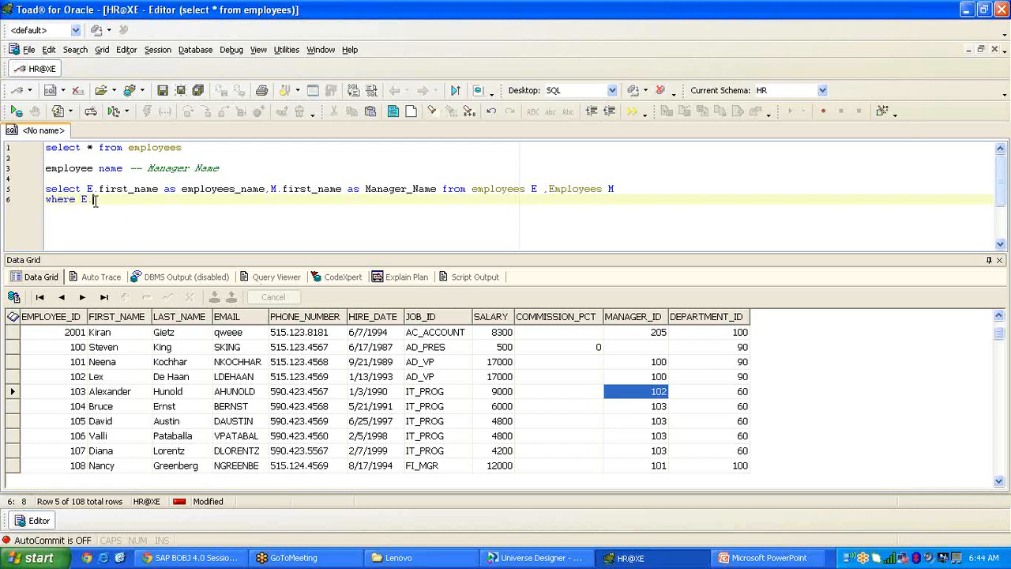
pyautogui.write('Manage')
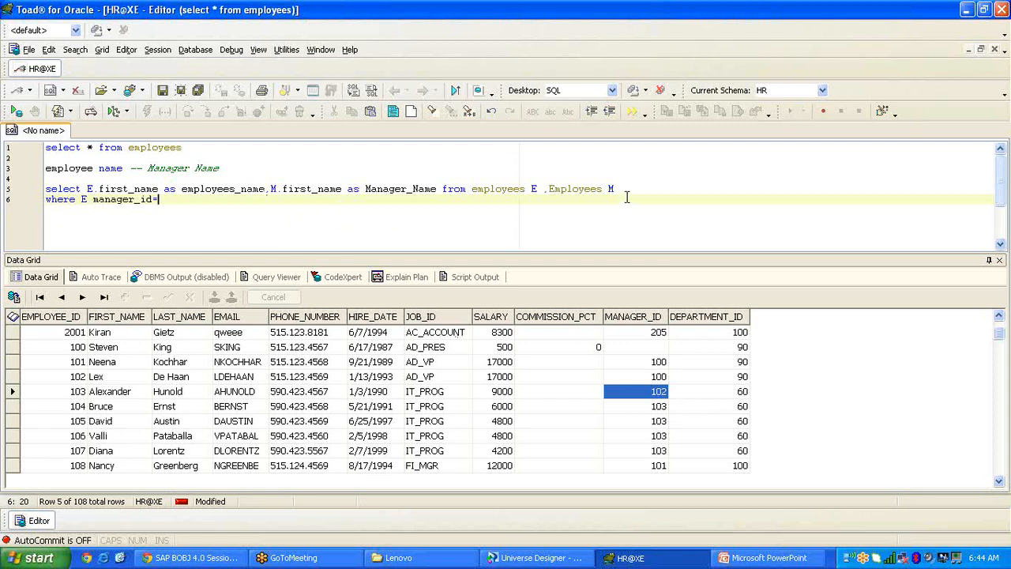
pyautogui.write('M.employee_id')
pyautogui.moveTo(227, 201); pyautogui.dragTo(39, 194)
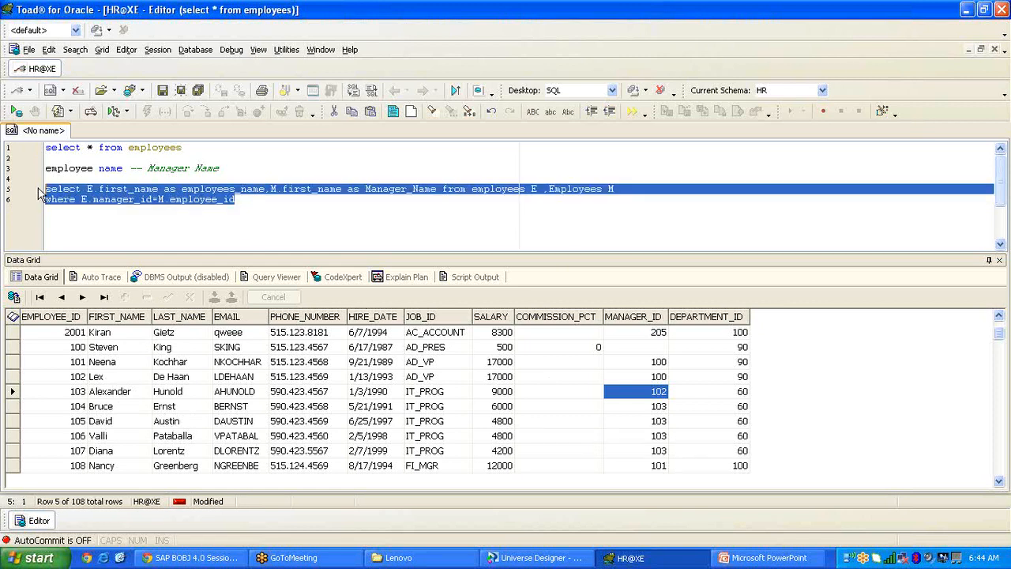
pyautogui.press('F9')
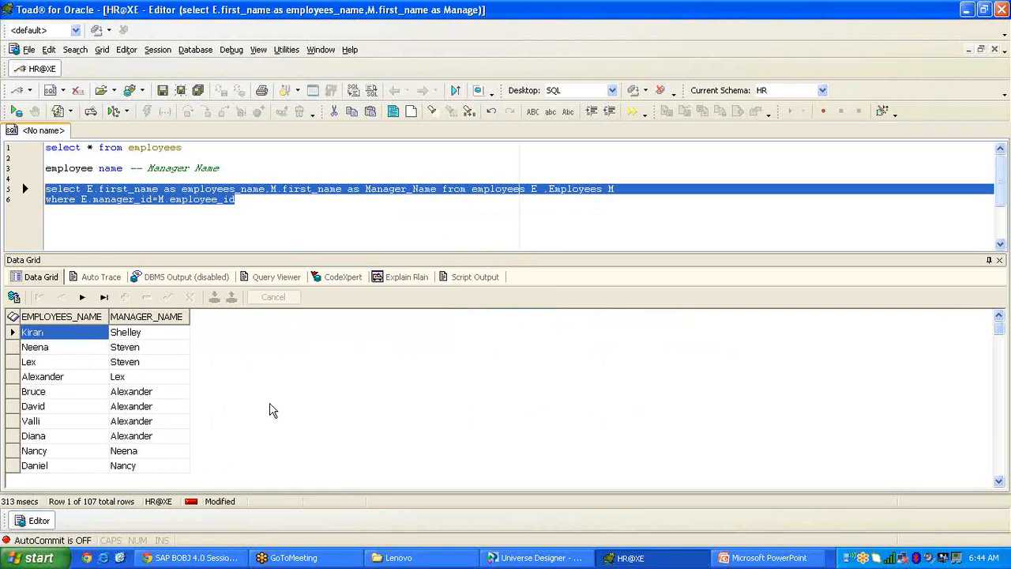
pyautogui.click(265, 214)
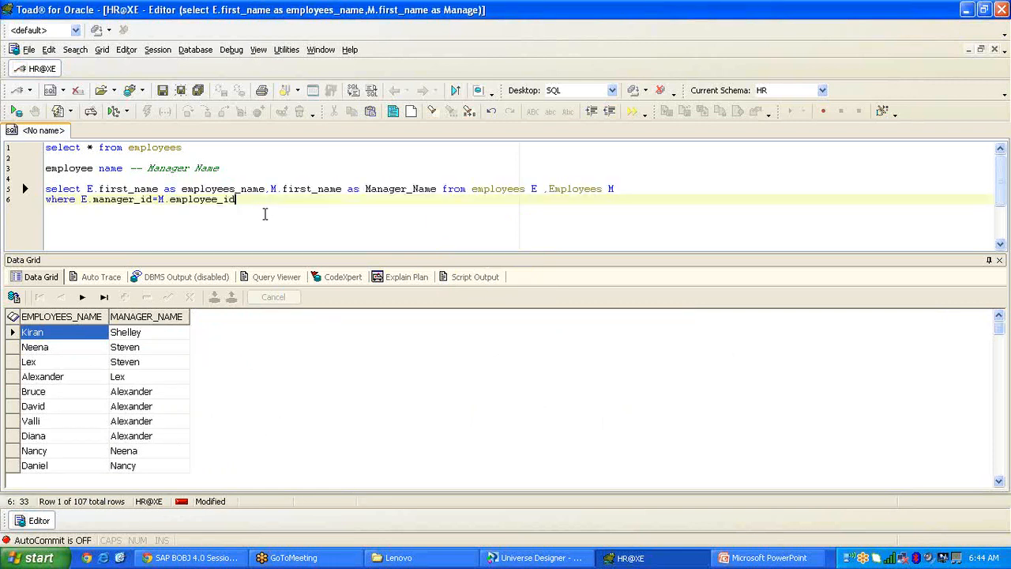
pyautogui.click(534, 558)
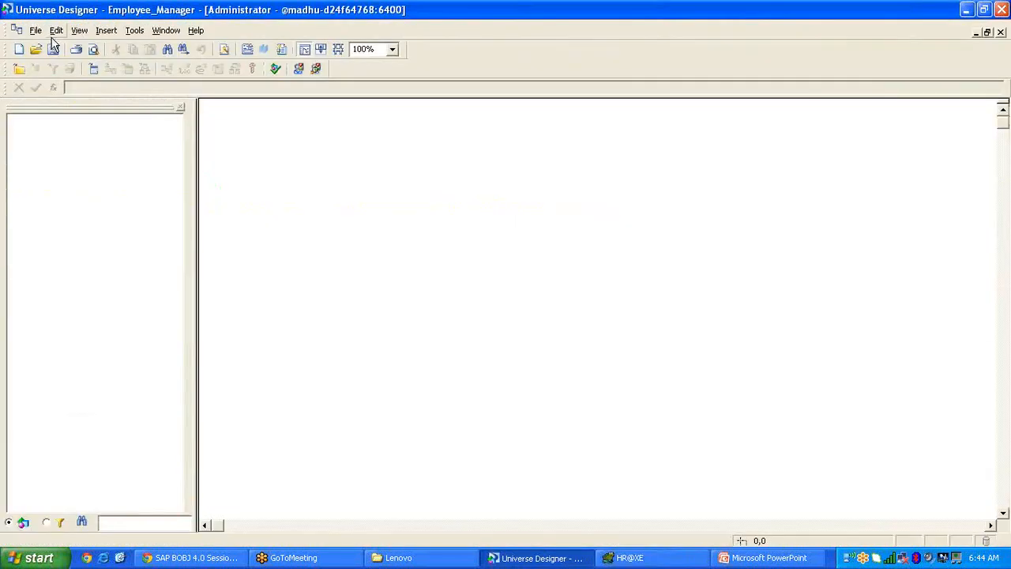
# Insert the EMPLOYEES table into the structure, reposition it, and begin creating its alias.
pyautogui.doubleClick(417, 221)
pyautogui.click(692, 187)
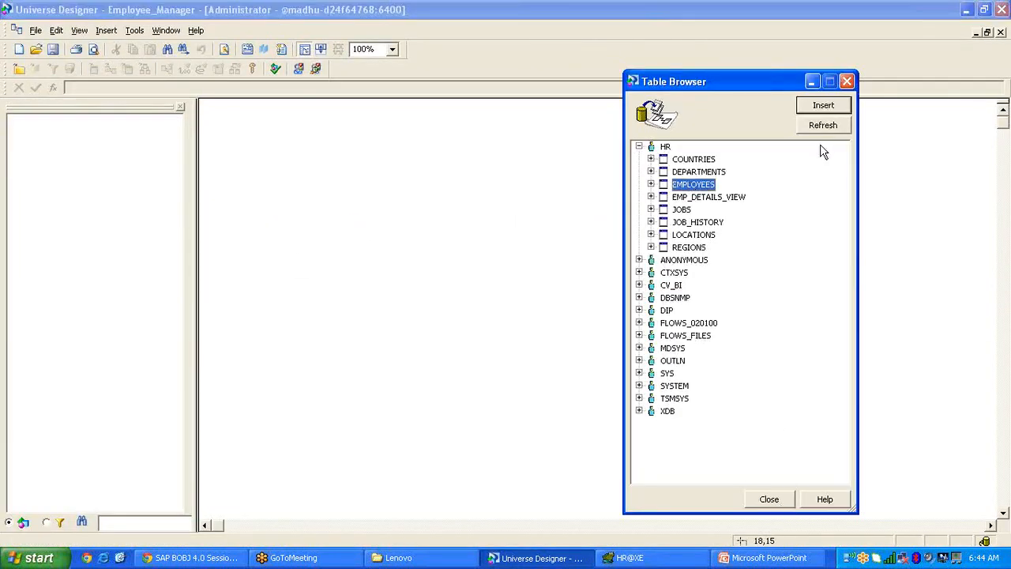
pyautogui.click(830, 106)
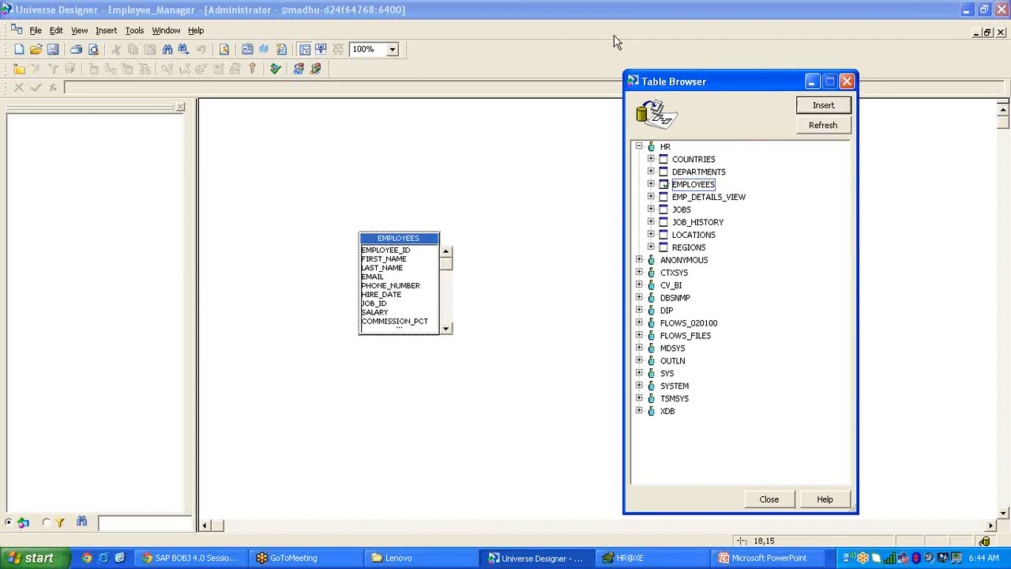
pyautogui.click(846, 82)
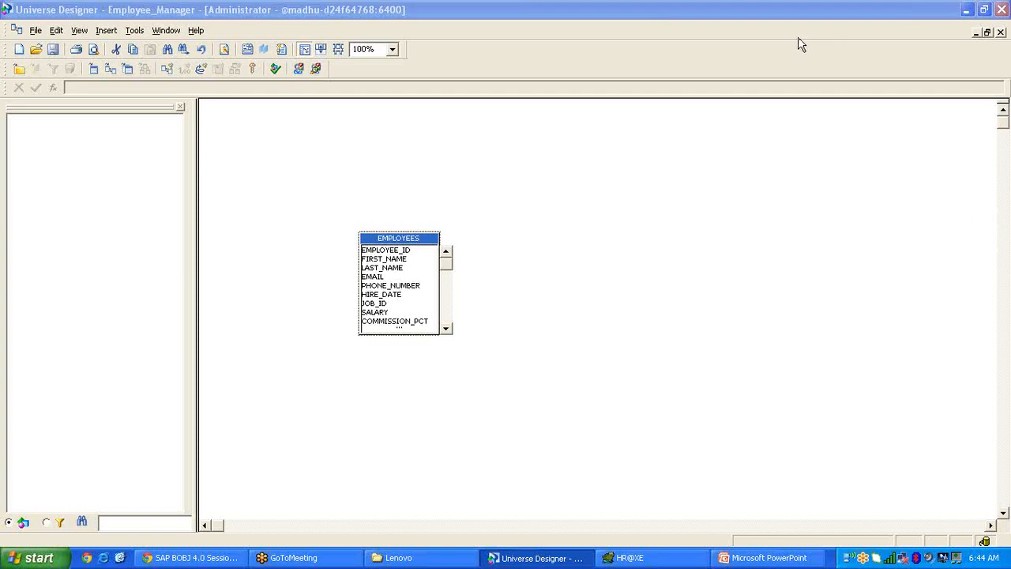
pyautogui.moveTo(404, 243); pyautogui.dragTo(509, 211)
pyautogui.rightClick(509, 212)
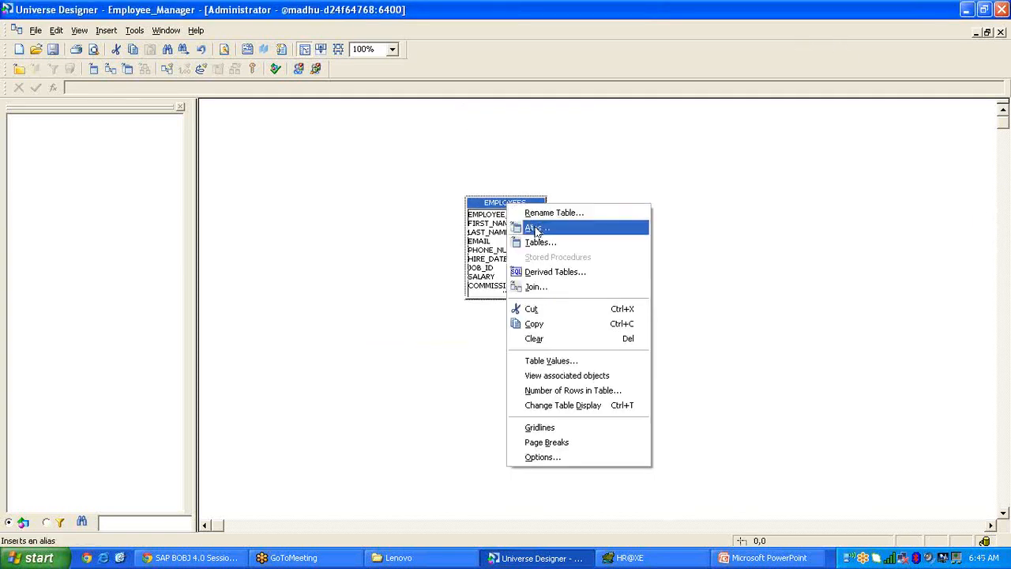
pyautogui.click(537, 228)
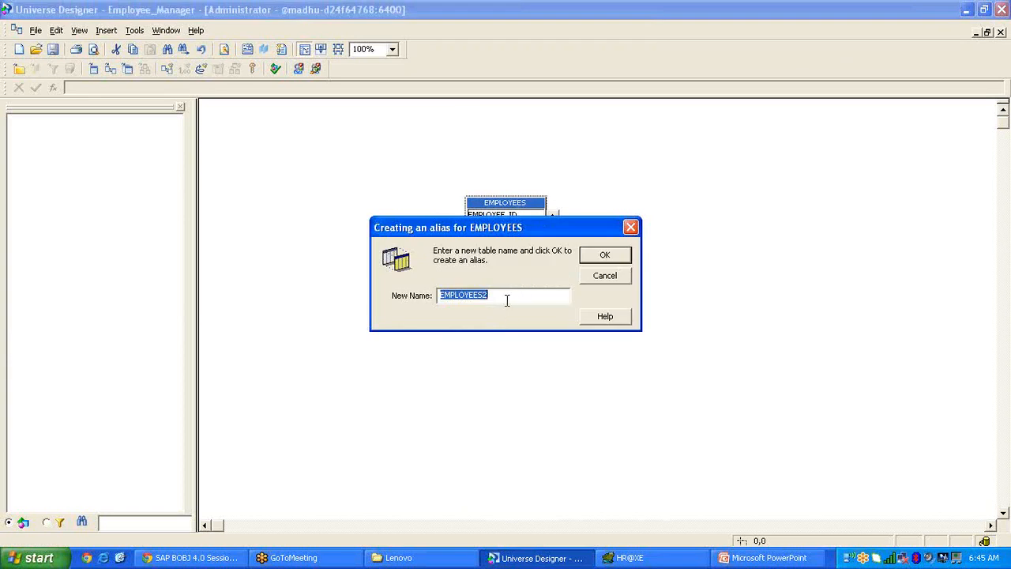
# Name the new EMPLOYEES alias 'Manager' and confirm it.
pyautogui.moveTo(507, 300); pyautogui.dragTo(418, 301)
pyautogui.write('Manager')
pyautogui.click(605, 256)
pyautogui.click(190, 558)
pyautogui.click(189, 557)
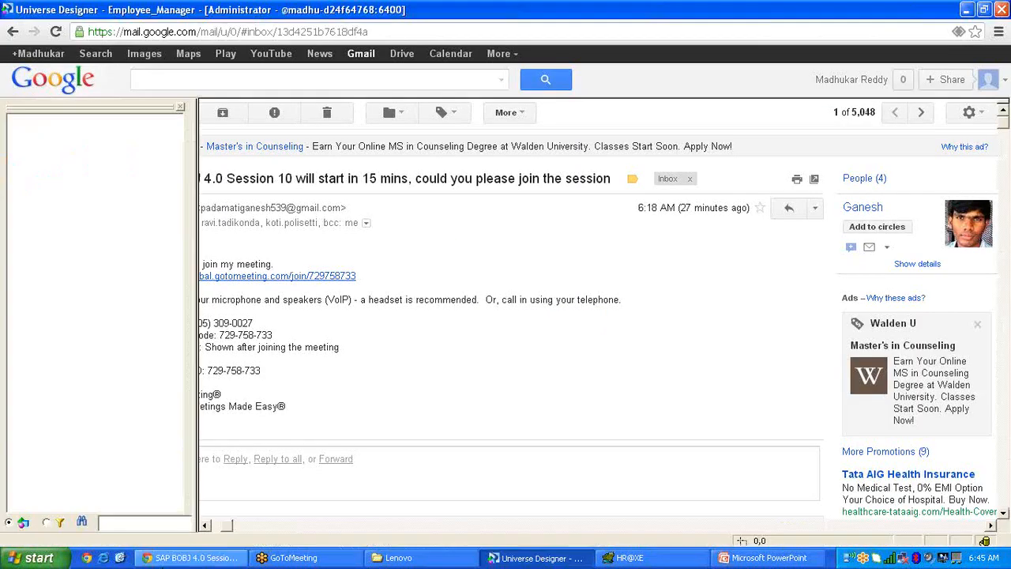
# Enlarge EMPLOYEES and join EMPLOYEES.MANAGER_ID to Manager.EMPLOYEE_ID.
pyautogui.click(499, 205)
pyautogui.moveTo(499, 205); pyautogui.dragTo(482, 207)
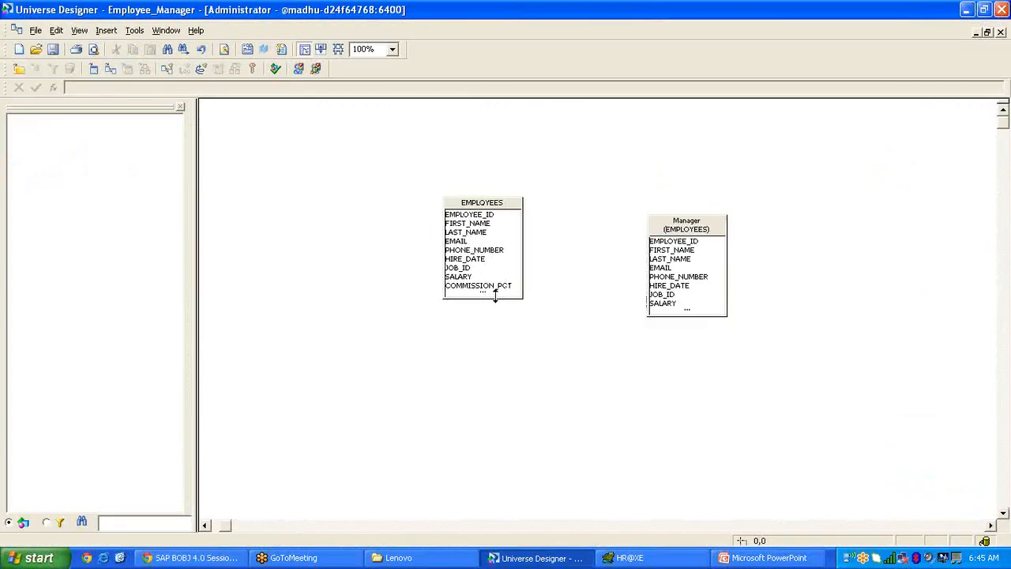
pyautogui.moveTo(495, 296); pyautogui.dragTo(501, 338)
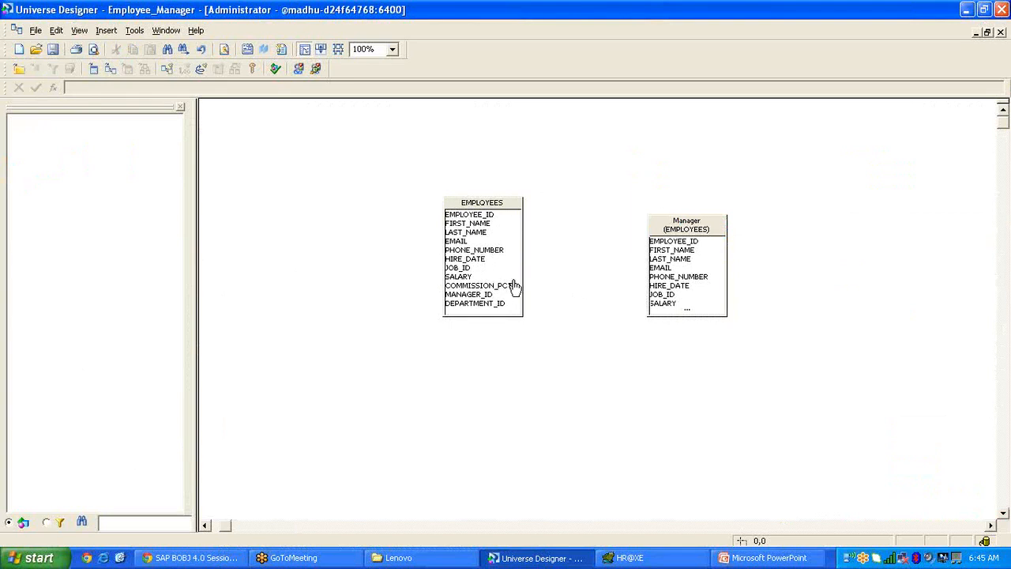
pyautogui.moveTo(498, 294); pyautogui.dragTo(657, 241)
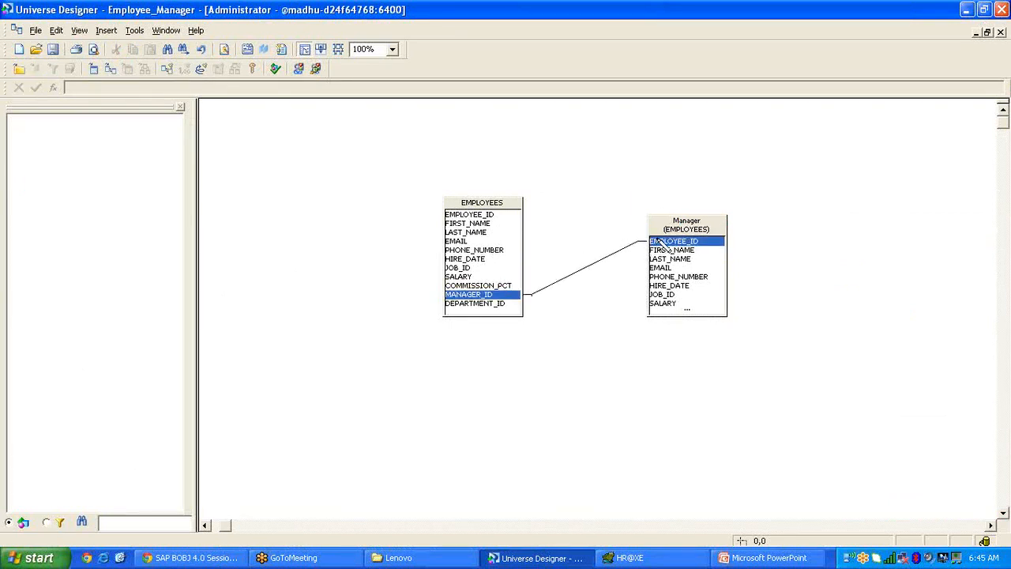
pyautogui.click(602, 265)
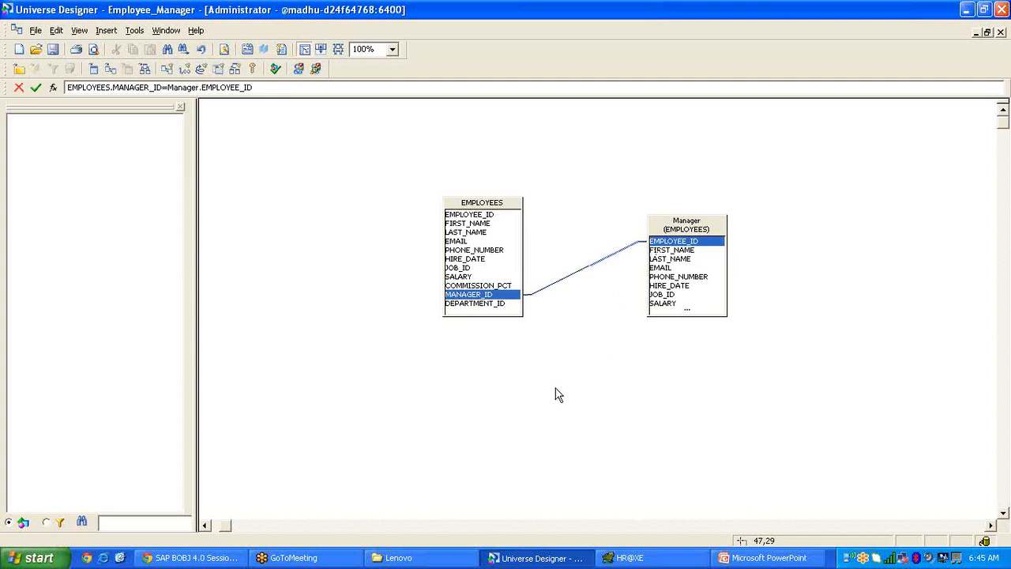
pyautogui.click(555, 394)
# Insert an Employee&Manager class and add EMPLOYEES FIRST_NAME and LAST_NAME objects to it.
pyautogui.rightClick(61, 196)
pyautogui.click(85, 211)
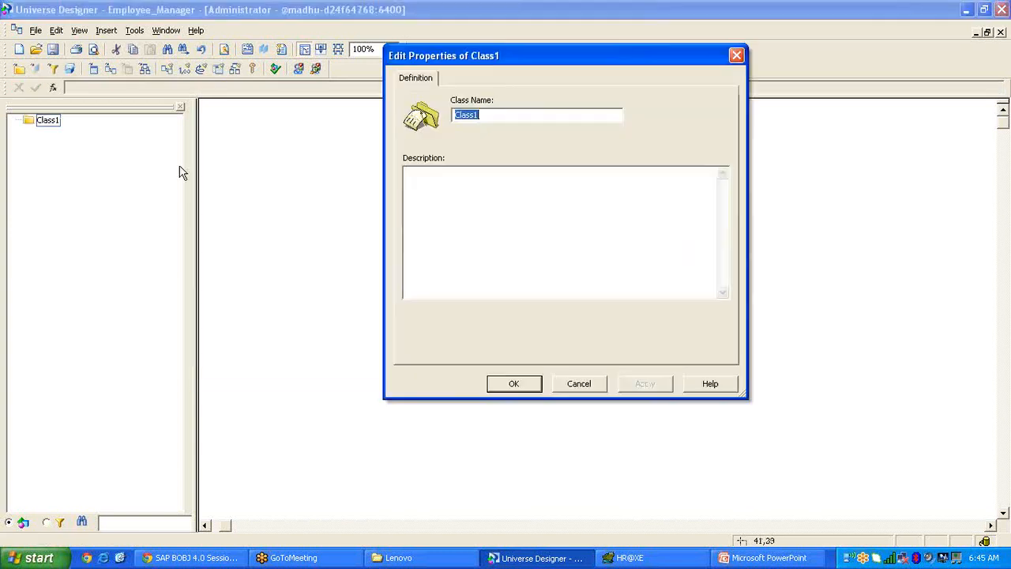
pyautogui.write('Employee&Manager')
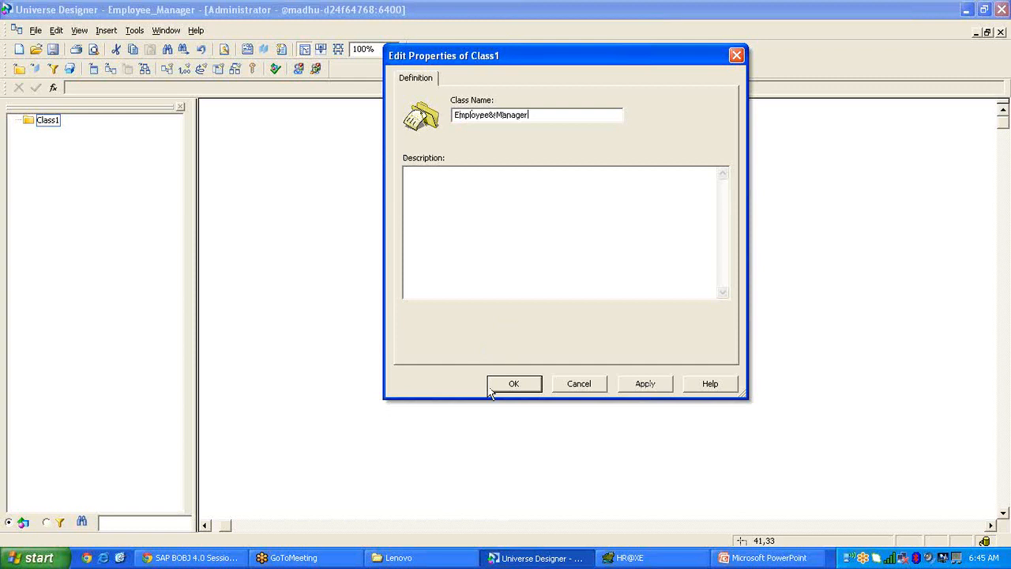
pyautogui.click(513, 384)
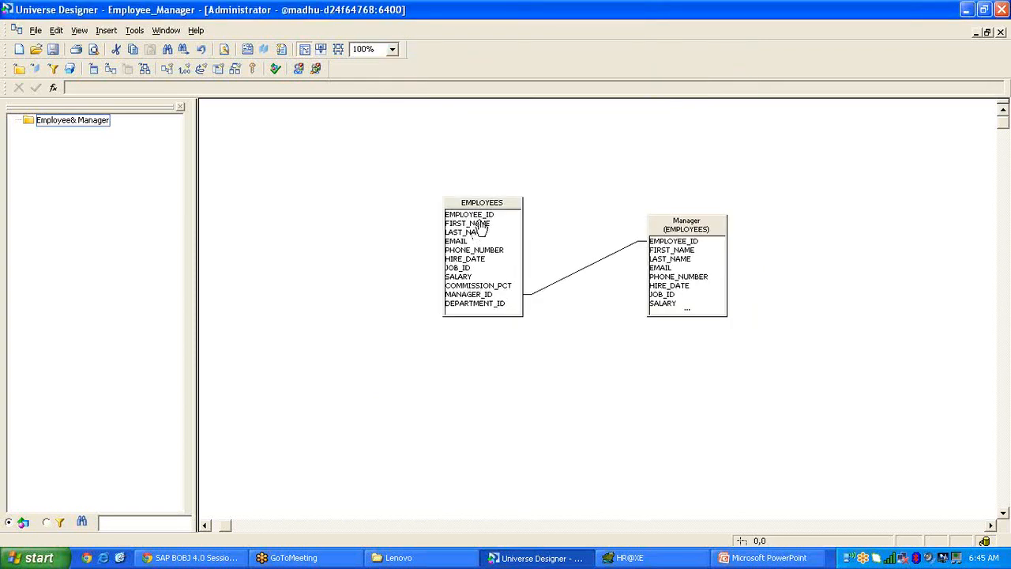
pyautogui.moveTo(477, 224); pyautogui.dragTo(106, 131)
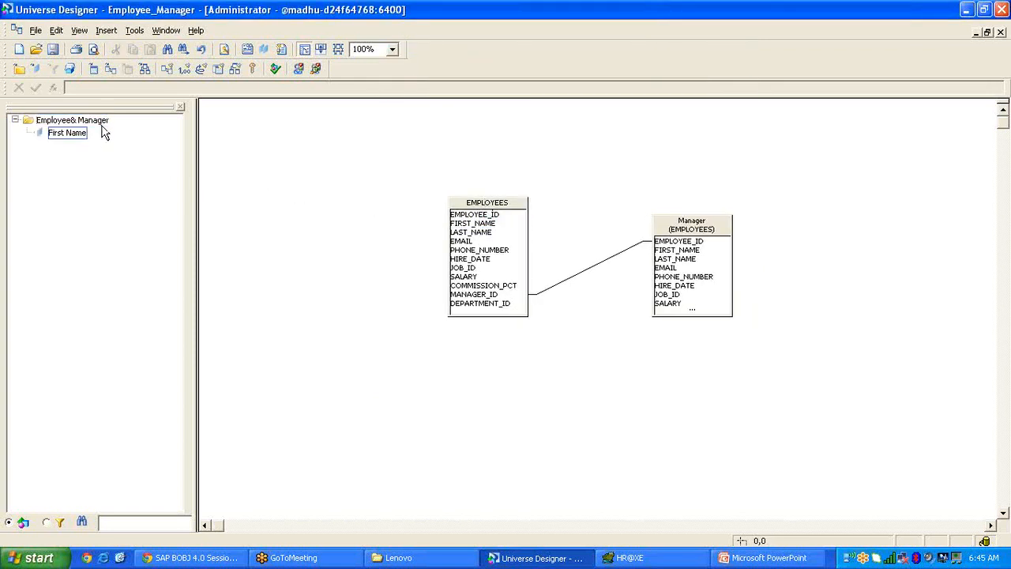
pyautogui.moveTo(447, 234); pyautogui.dragTo(61, 139)
# Rename the objects to Employee First Name and Employee Last Name, then add Manager.FIRST_NAME.
pyautogui.doubleClick(61, 136)
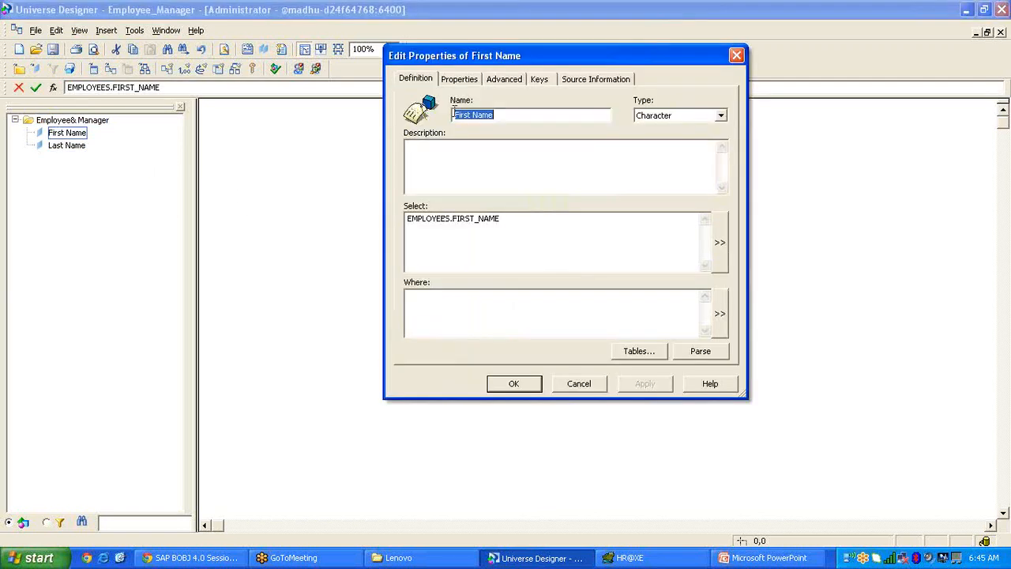
pyautogui.press('Home')
pyautogui.write('Employee')
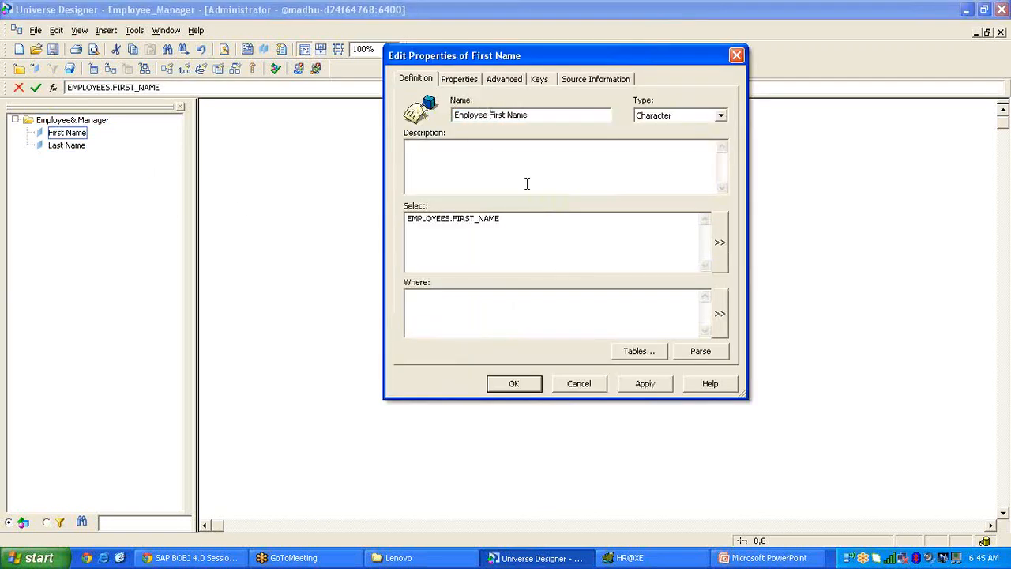
pyautogui.click(525, 384)
pyautogui.doubleClick(76, 148)
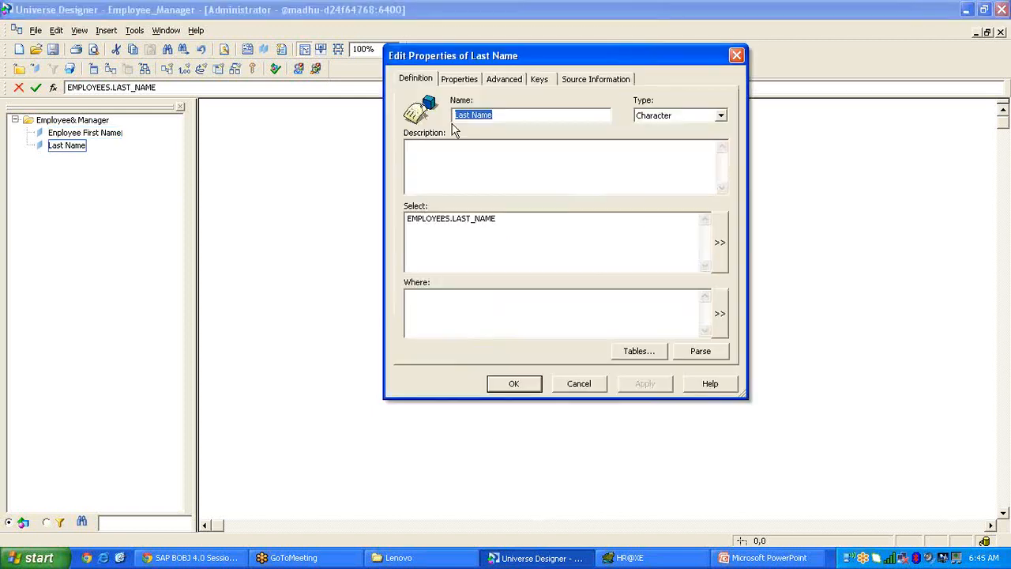
pyautogui.click(454, 115)
pyautogui.write('Employee')
pyautogui.click(525, 383)
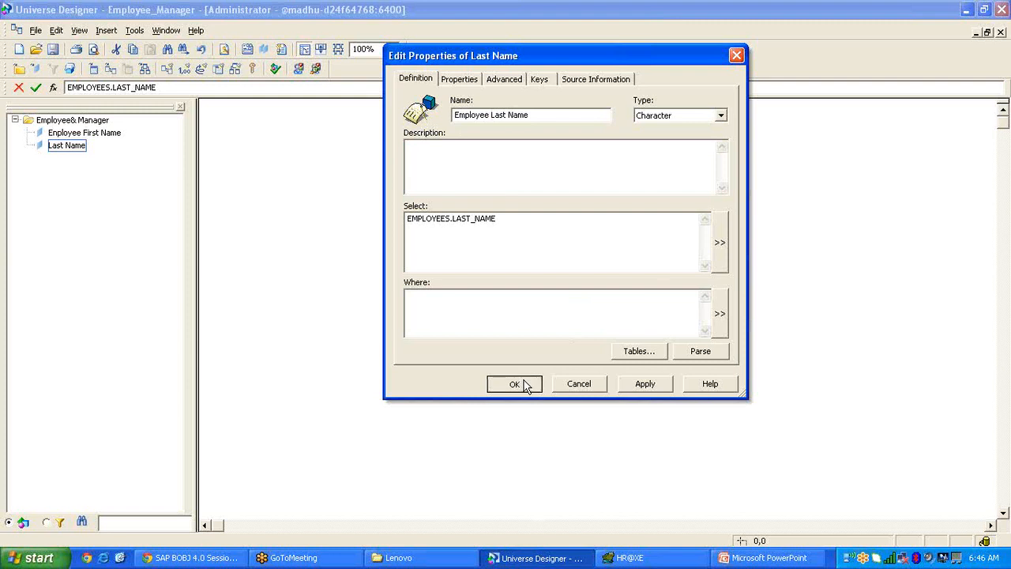
pyautogui.moveTo(691, 251); pyautogui.dragTo(89, 128)
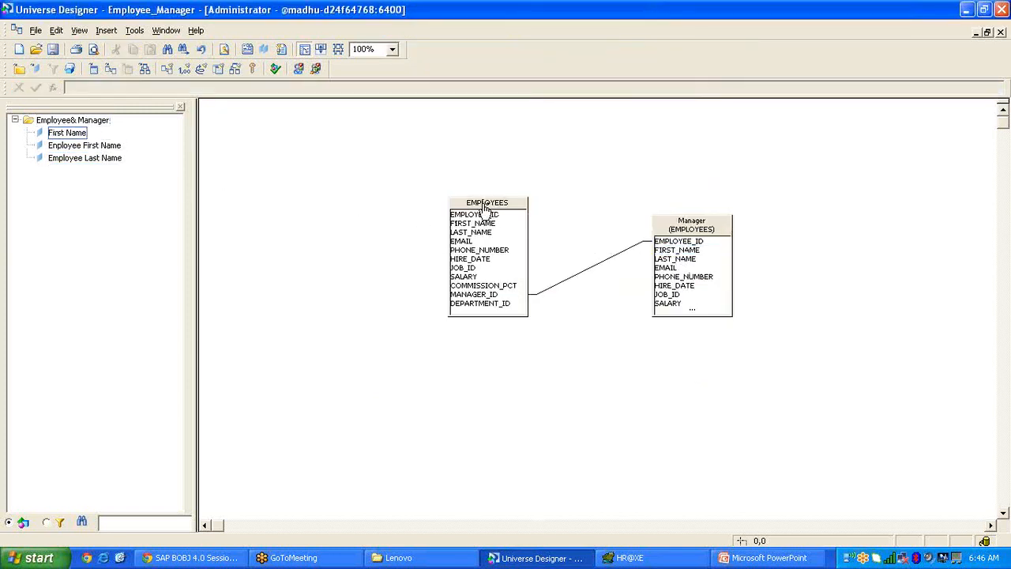
# Add Manager.LAST_NAME and rename the manager objects to Manager First Name and Manager Last Name.
pyautogui.moveTo(673, 251); pyautogui.dragTo(236, 229)
pyautogui.moveTo(699, 265); pyautogui.dragTo(46, 181)
pyautogui.moveTo(102, 136); pyautogui.dragTo(102, 136)
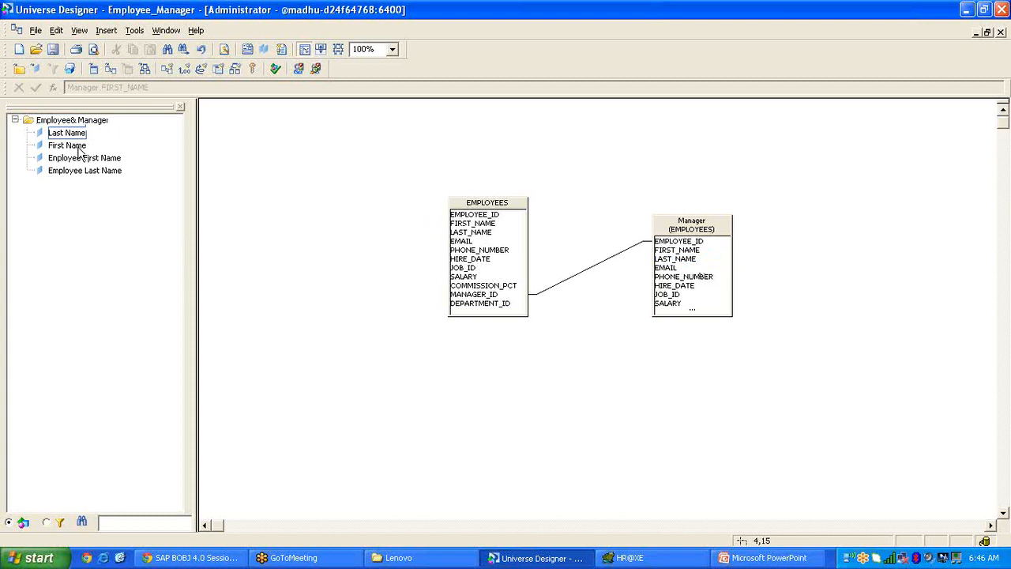
pyautogui.doubleClick(78, 149)
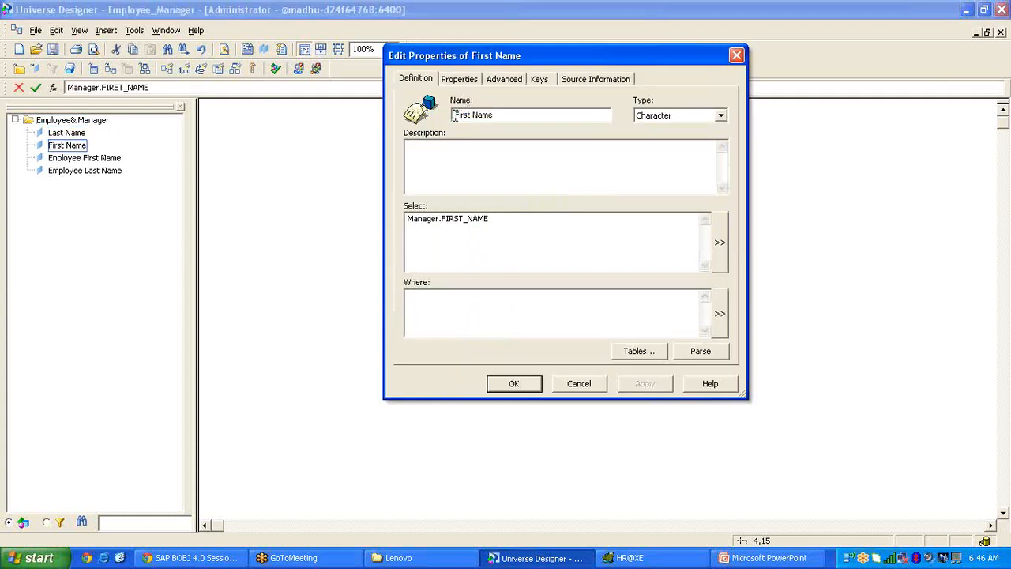
pyautogui.click(455, 115)
pyautogui.write('Manager')
pyautogui.click(514, 383)
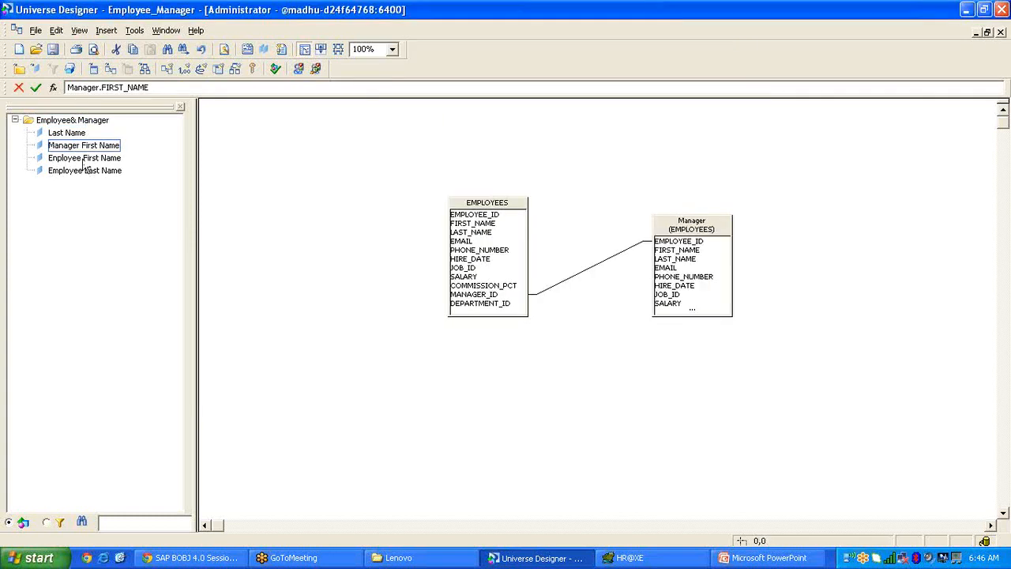
pyautogui.doubleClick(66, 133)
pyautogui.click(456, 115)
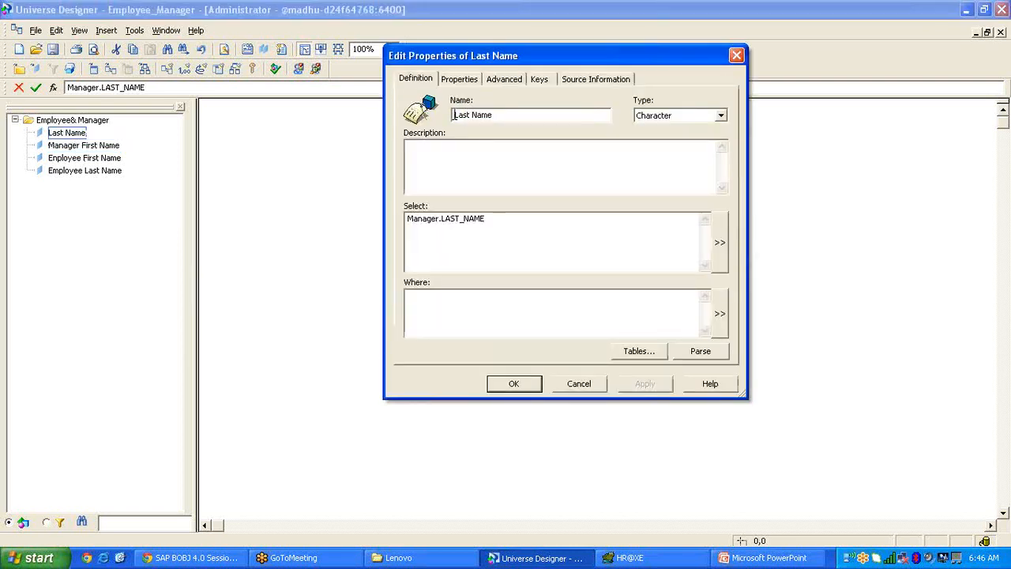
pyautogui.write('Manager')
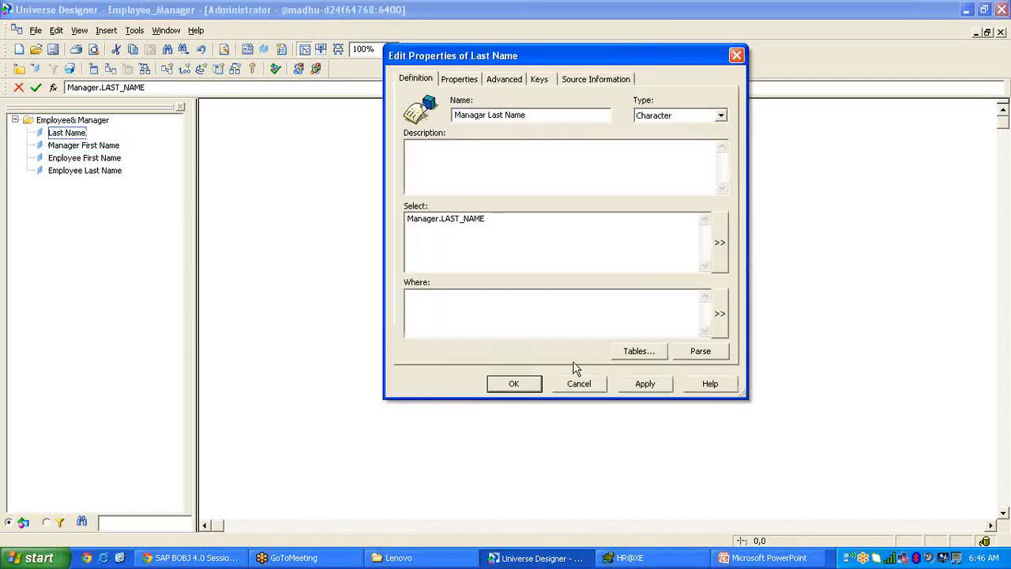
pyautogui.click(514, 384)
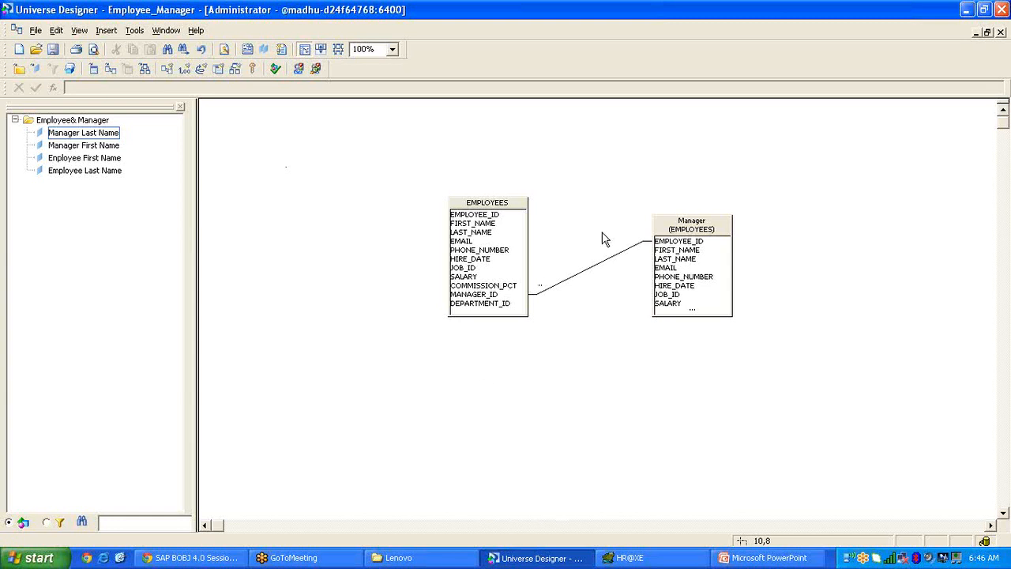
# Rearrange the EMPLOYEES and Manager tables in the diagram, then bring the Toad query window forward.
pyautogui.moveTo(679, 228); pyautogui.dragTo(670, 183)
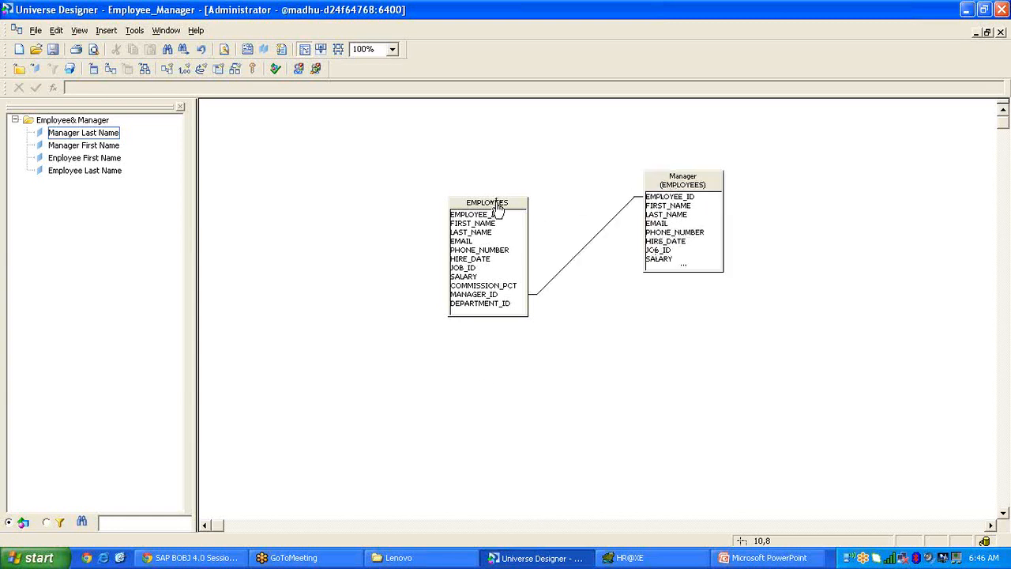
pyautogui.moveTo(494, 203); pyautogui.dragTo(467, 195)
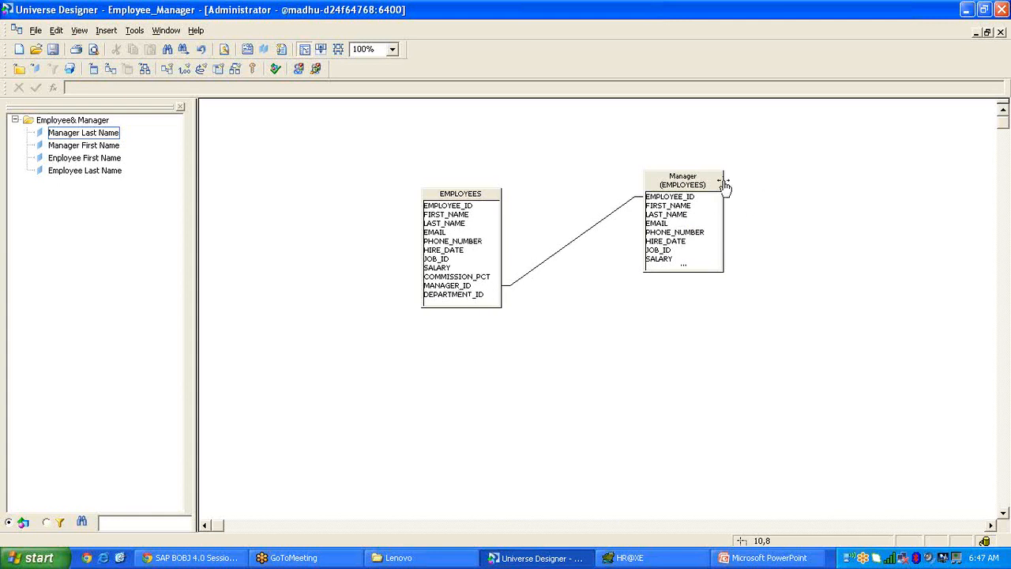
pyautogui.moveTo(715, 185); pyautogui.dragTo(733, 182)
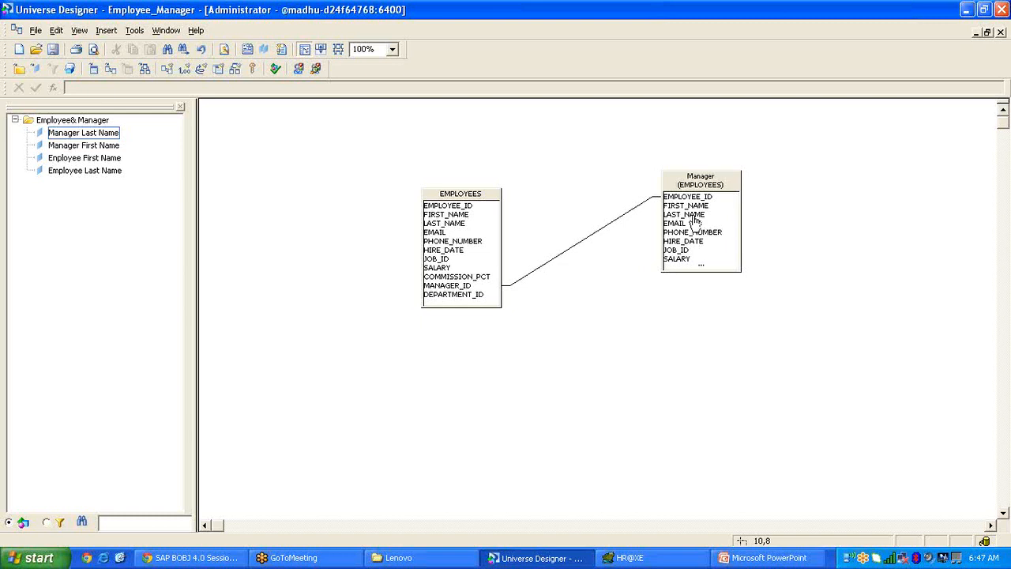
pyautogui.click(627, 557)
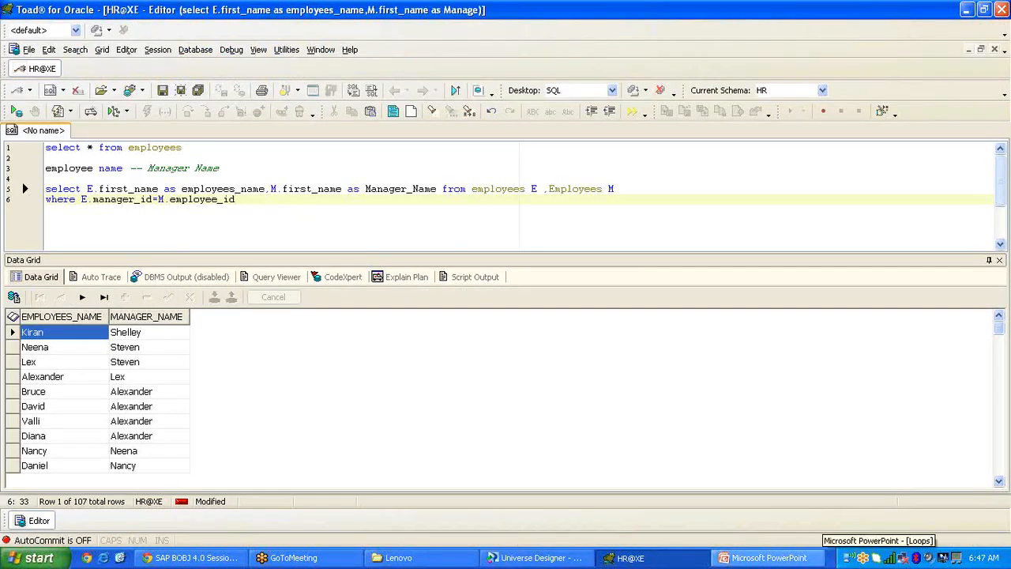
pyautogui.click(996, 33)
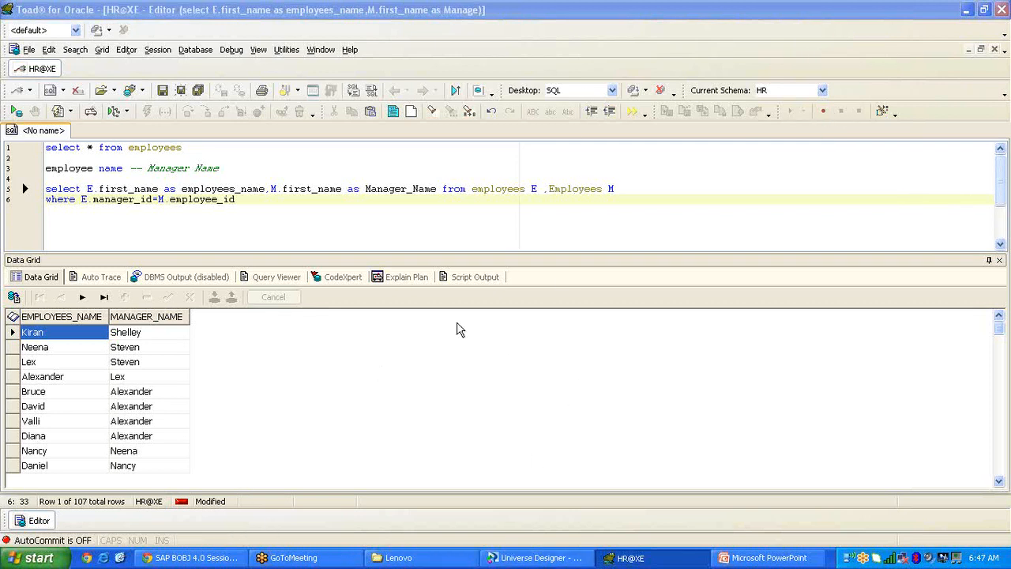
# In Gmail, view the sent SAP BOBJ 4.0 training sessions message, then return to the inbox.
pyautogui.click(197, 557)
pyautogui.click(34, 201)
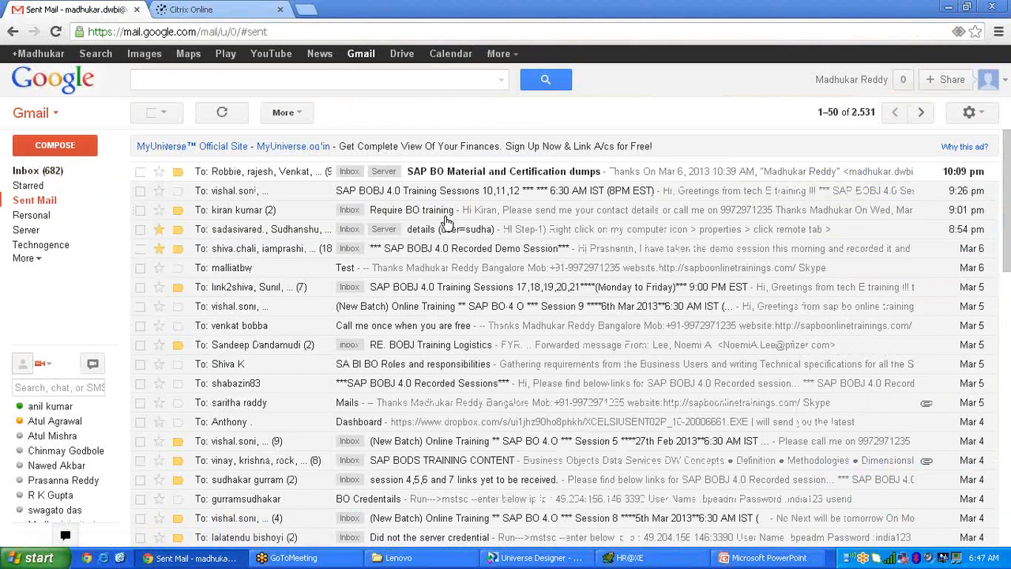
pyautogui.click(486, 192)
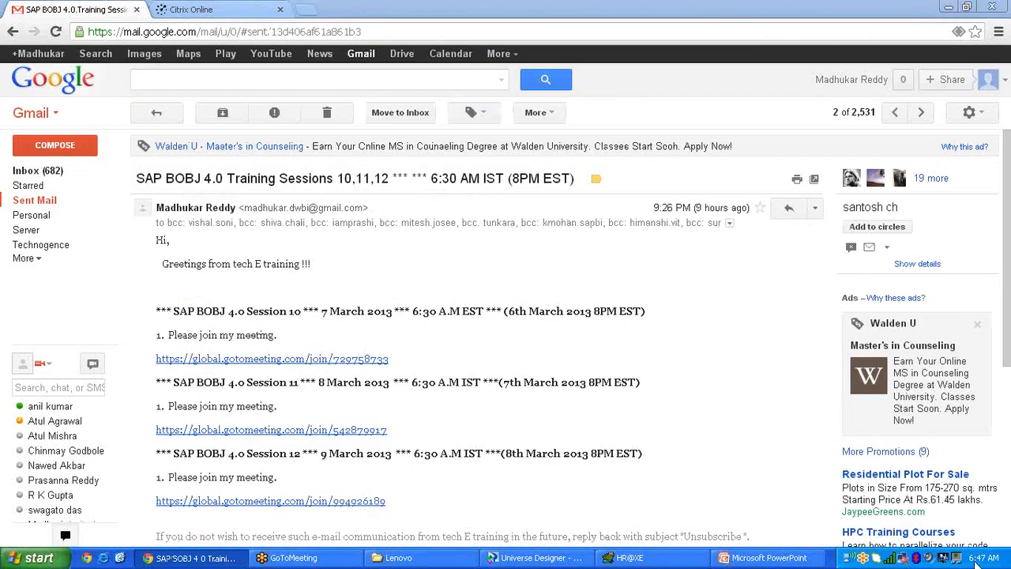
pyautogui.moveTo(983, 560)
pyautogui.click(31, 171)
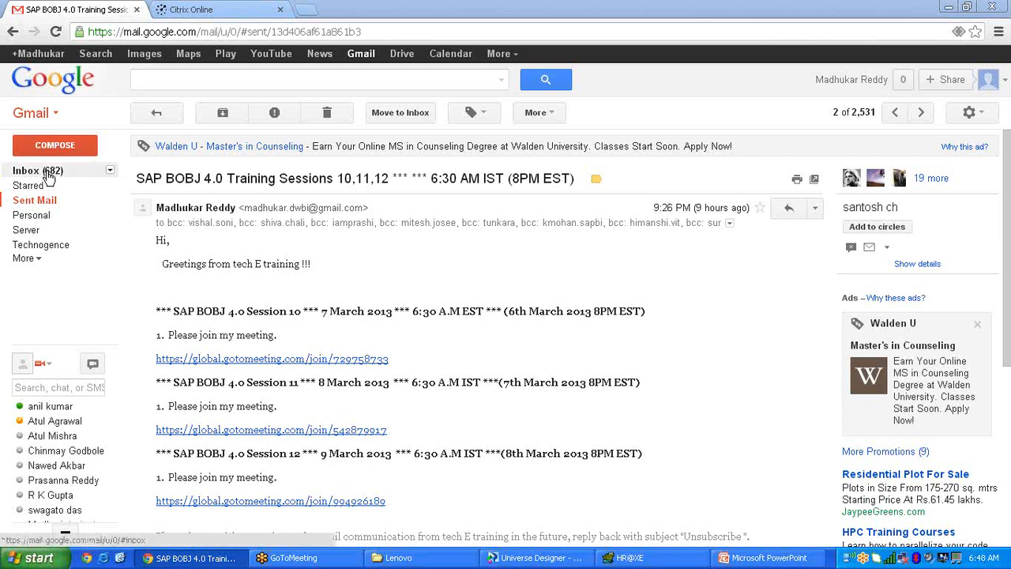
# Minimise the browser and bring the Loops in a Universe PowerPoint deck forward.
pyautogui.click(950, 8)
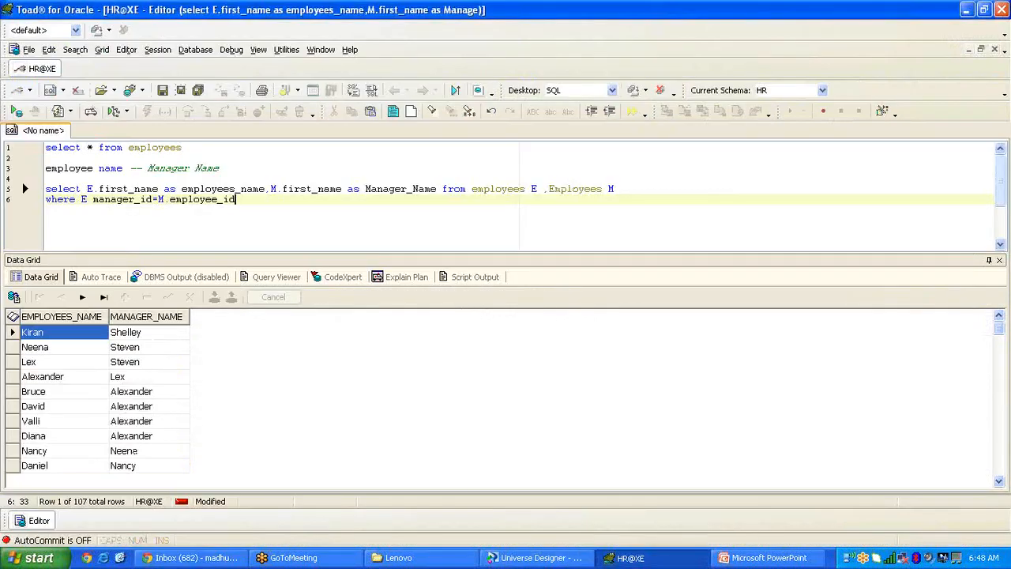
pyautogui.click(819, 557)
pyautogui.click(158, 515)
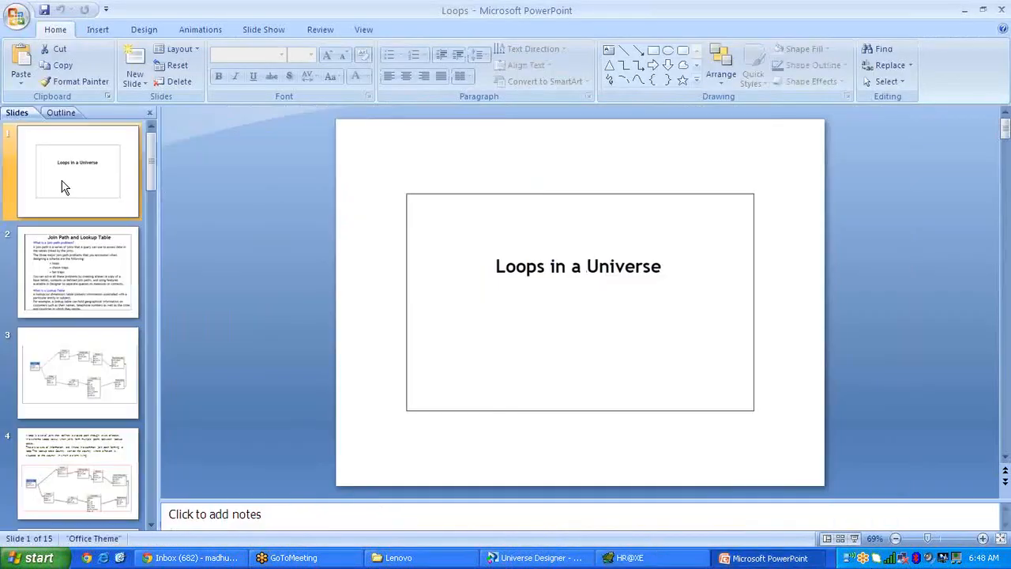
# Run the slide show from slide 2 and advance to the Country-to-Reservations loop diagram.
pyautogui.press('Down')
pyautogui.click(264, 30)
pyautogui.click(69, 66)
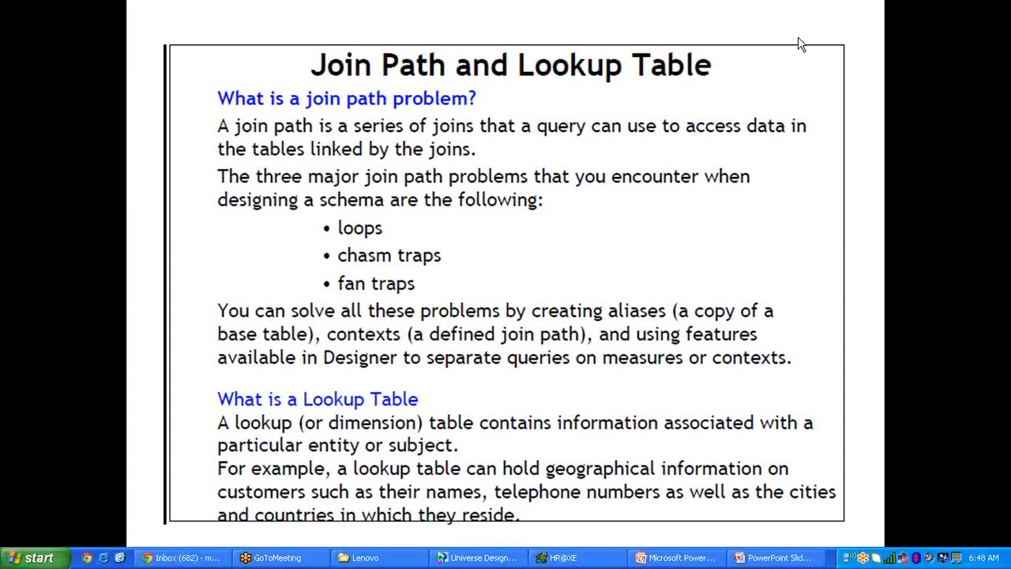
pyautogui.click(402, 256)
pyautogui.press('Right')
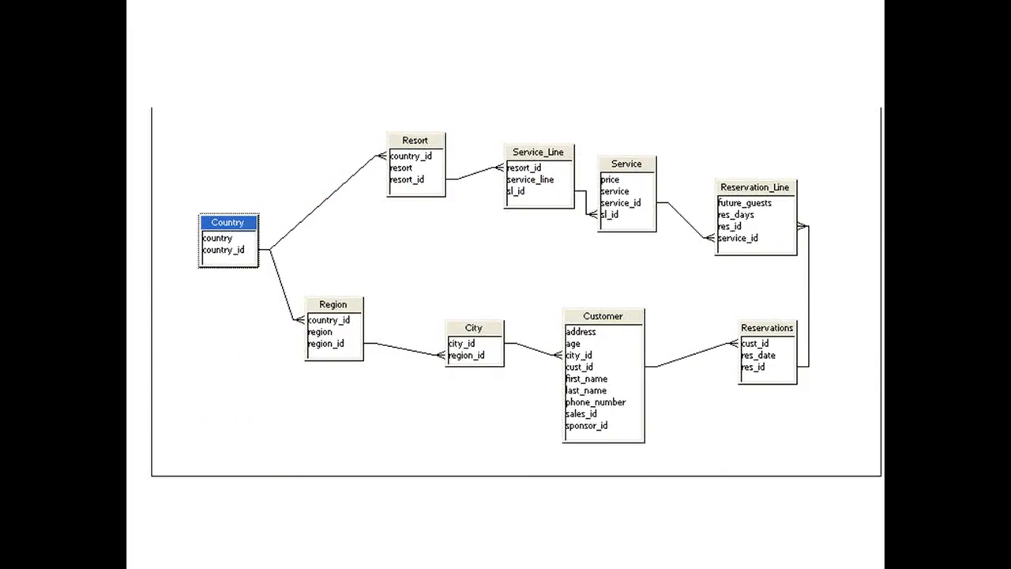
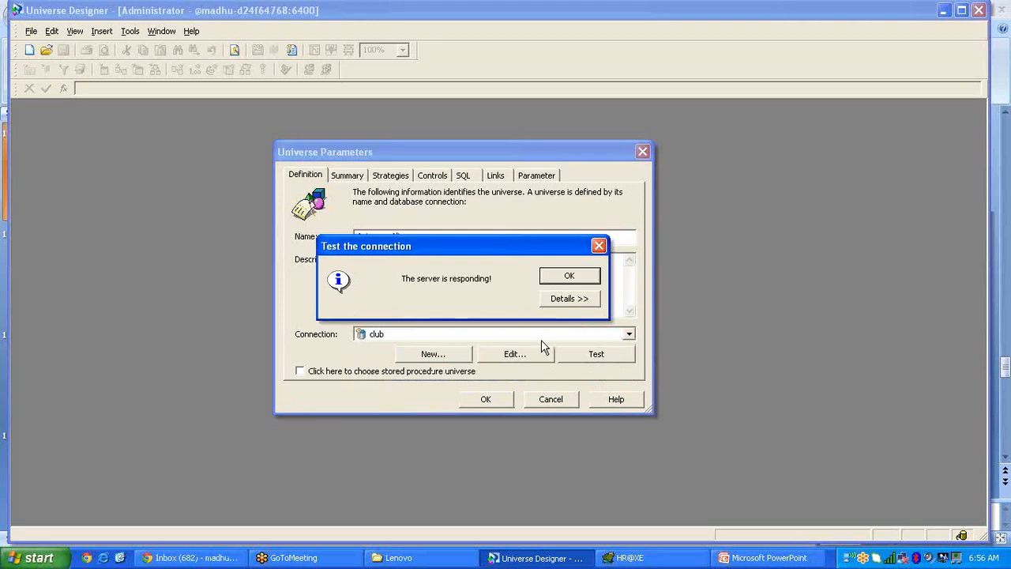
# Dismiss the connection test result and accept the Universe Parameters to create 6_Loops_Aliases.
pyautogui.click(582, 283)
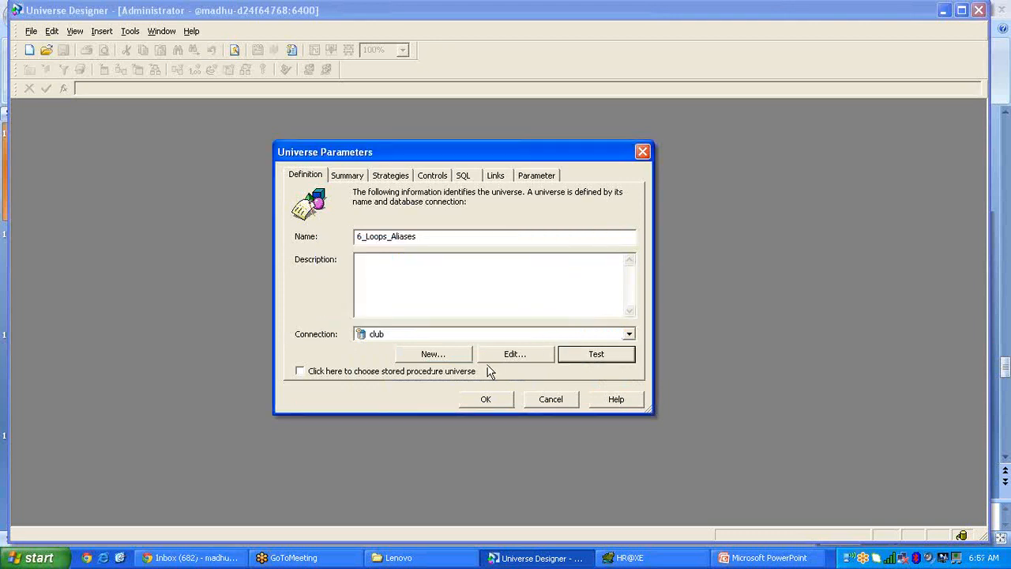
pyautogui.click(496, 404)
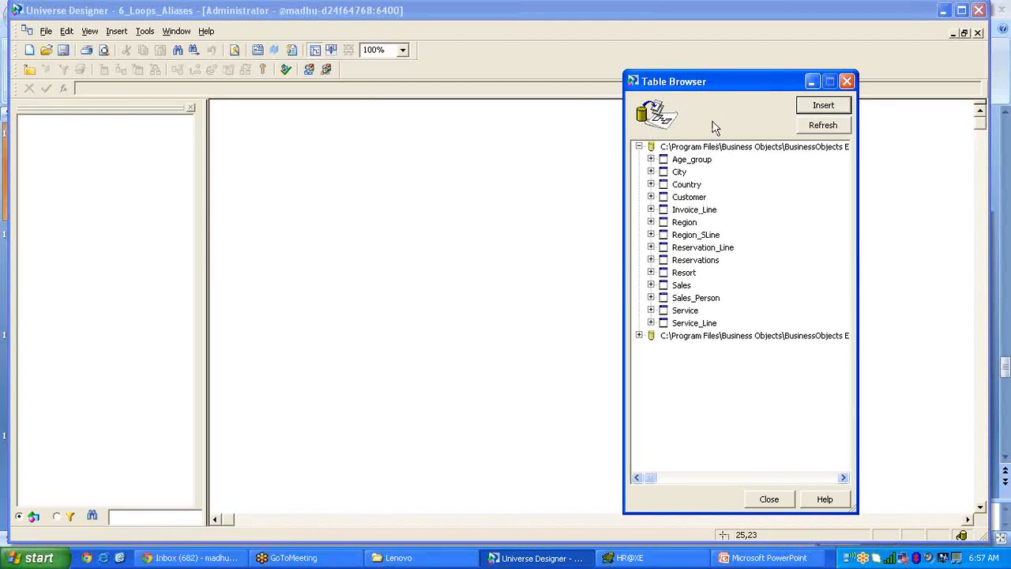
# Select the nine club tables, City through Service_Line, in the Table Browser and insert them.
pyautogui.moveTo(734, 81); pyautogui.dragTo(576, 34)
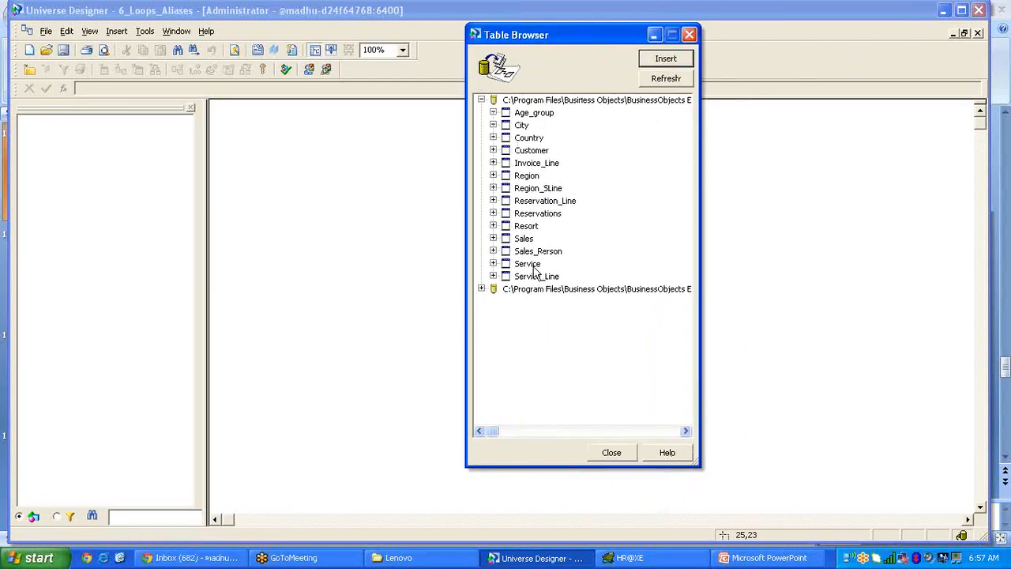
pyautogui.click(532, 151)
pyautogui.keyDown('ctrl'); pyautogui.click(530, 139); pyautogui.keyUp('ctrl')
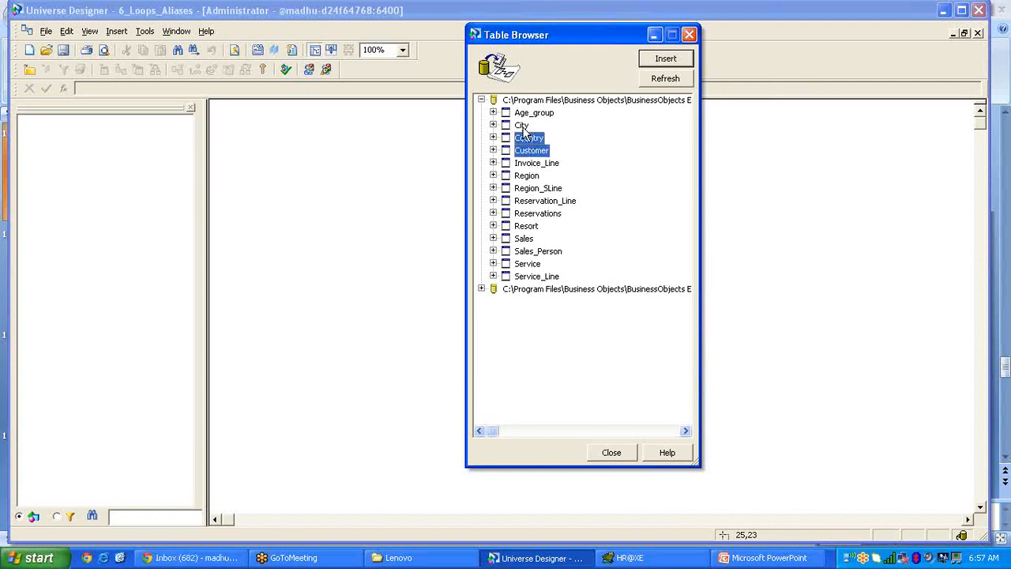
pyautogui.keyDown('ctrl'); pyautogui.click(540, 180); pyautogui.keyUp('ctrl')
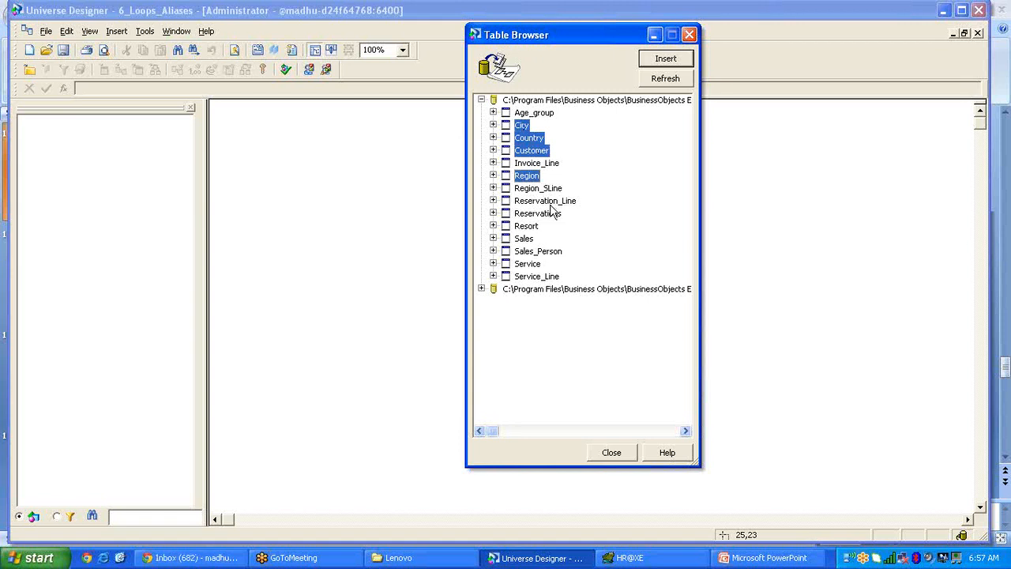
pyautogui.keyDown('ctrl'); pyautogui.click(550, 202); pyautogui.keyUp('ctrl')
pyautogui.keyDown('ctrl'); pyautogui.click(549, 214); pyautogui.keyUp('ctrl')
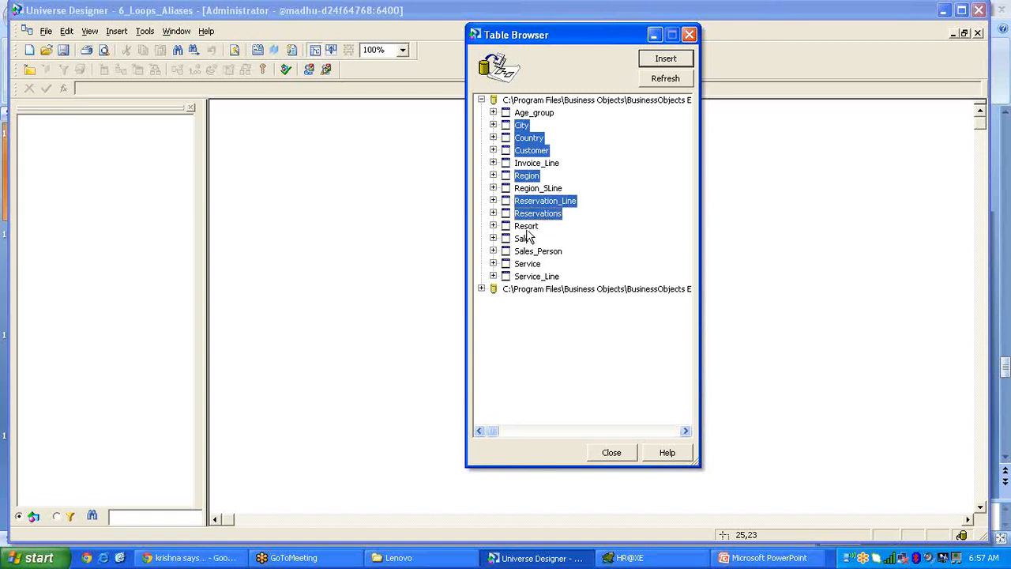
pyautogui.keyDown('ctrl'); pyautogui.click(526, 230); pyautogui.keyUp('ctrl')
pyautogui.keyDown('ctrl'); pyautogui.click(525, 266); pyautogui.keyUp('ctrl')
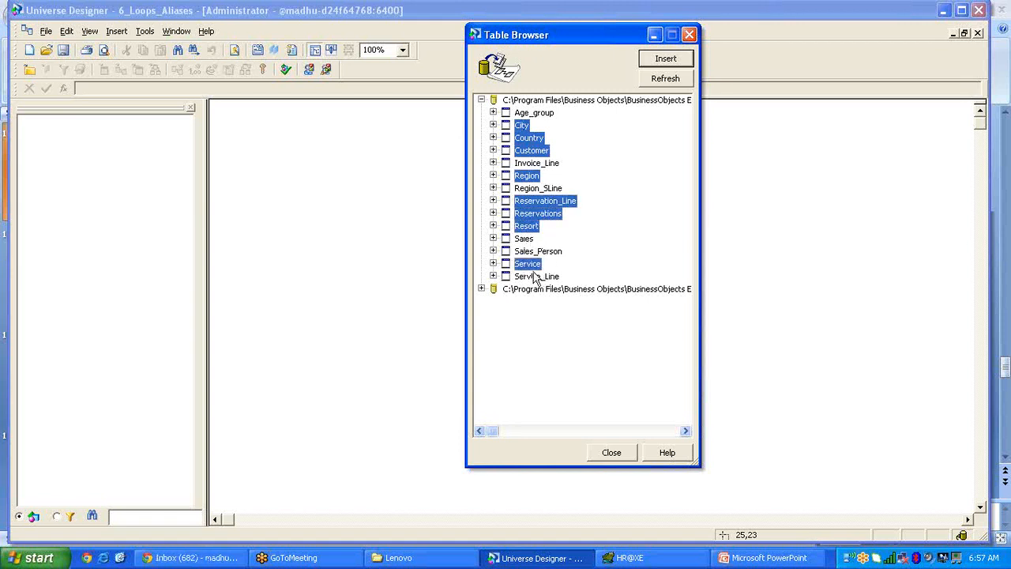
pyautogui.keyDown('ctrl'); pyautogui.click(537, 278); pyautogui.keyUp('ctrl')
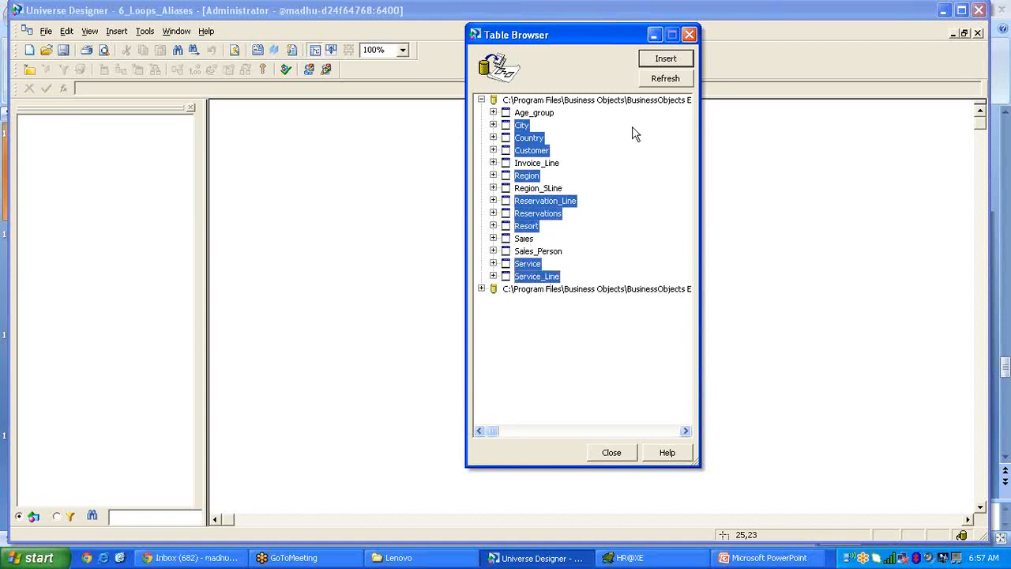
pyautogui.click(669, 61)
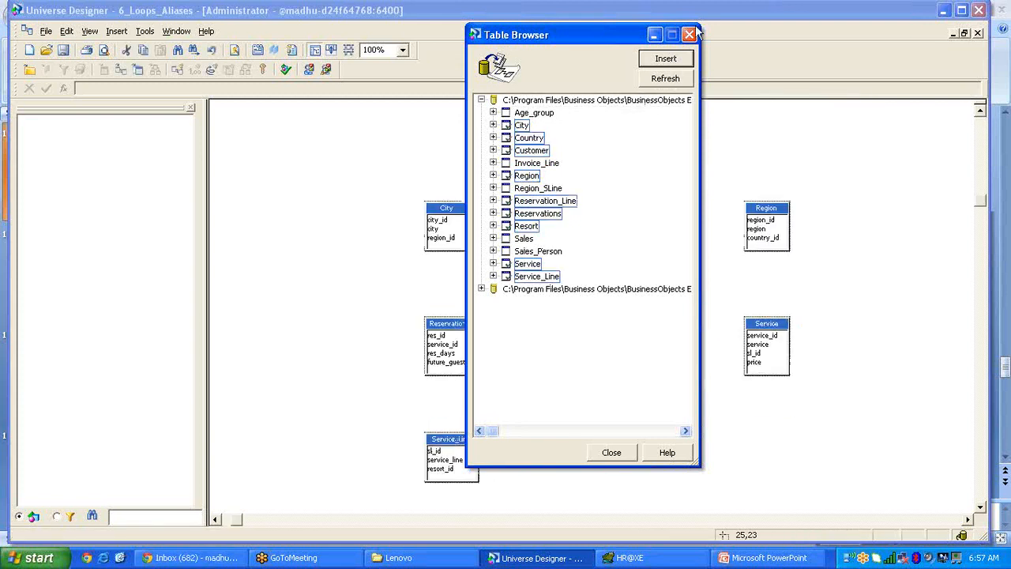
pyautogui.click(689, 35)
# Spread Service, Resort, Country, Reservations, Reservation_Line and Service_Line across the structure.
pyautogui.moveTo(766, 326); pyautogui.dragTo(891, 335)
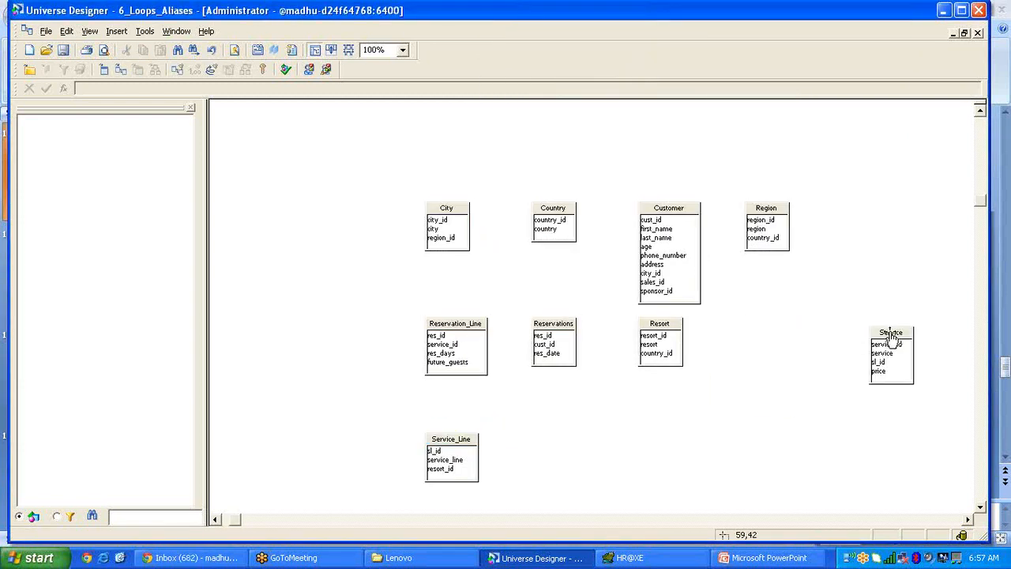
pyautogui.moveTo(670, 332); pyautogui.dragTo(566, 168)
pyautogui.moveTo(558, 204); pyautogui.dragTo(576, 436)
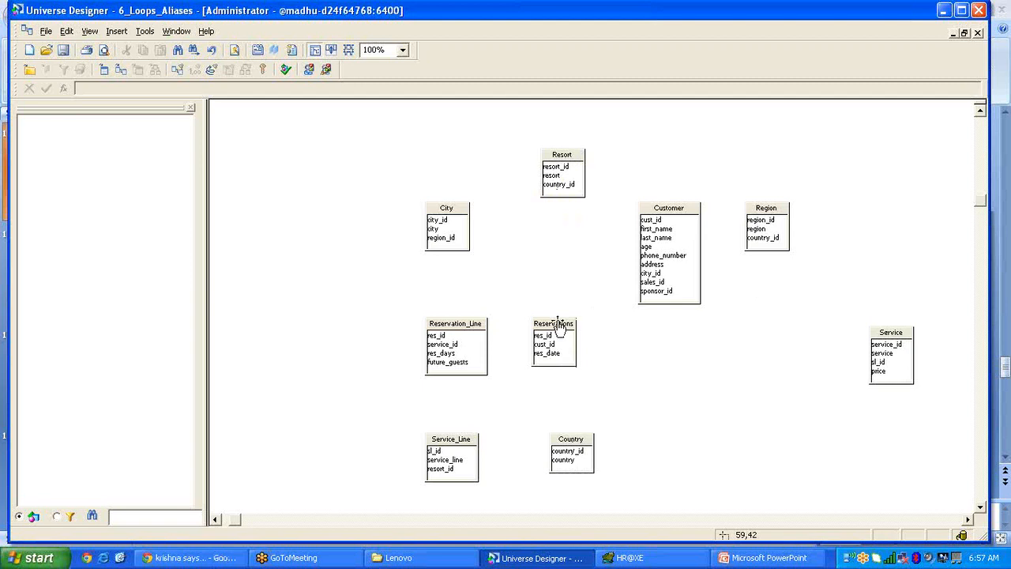
pyautogui.moveTo(558, 328); pyautogui.dragTo(806, 423)
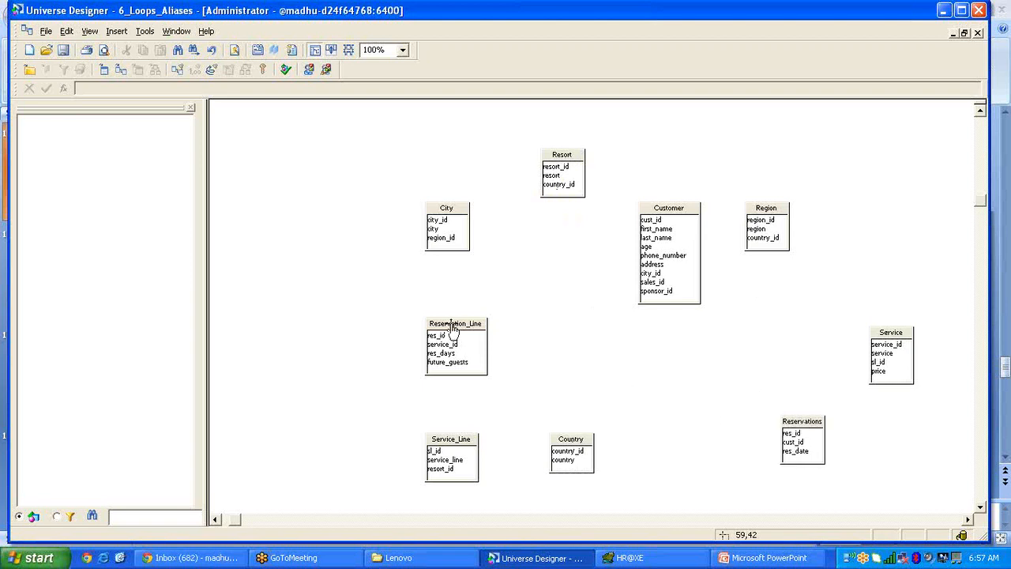
pyautogui.moveTo(454, 327); pyautogui.dragTo(825, 324)
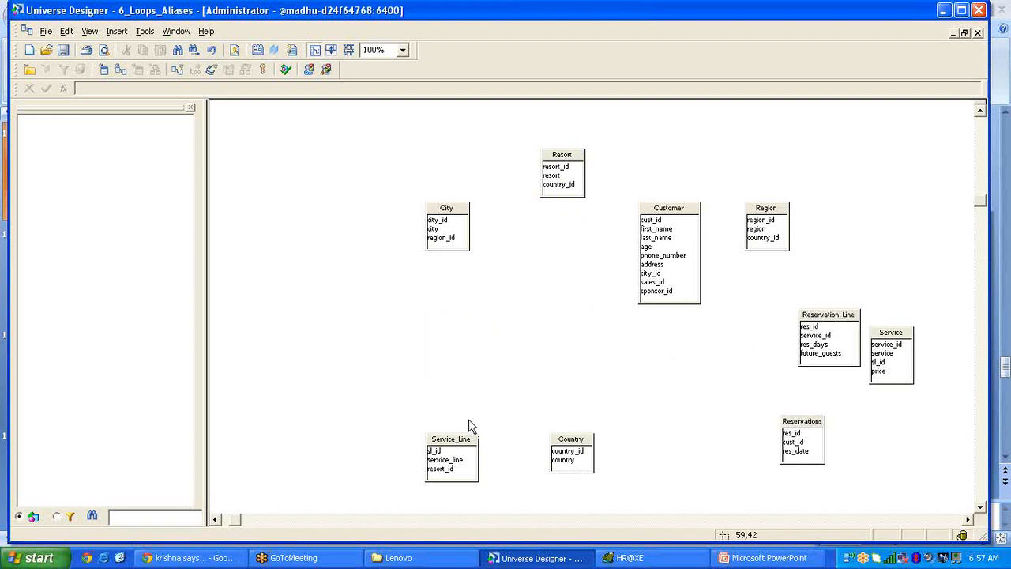
pyautogui.moveTo(462, 439); pyautogui.dragTo(867, 210)
# Place Region, Country, City and Customer on the left and join Customer to City on city_id.
pyautogui.moveTo(776, 209); pyautogui.dragTo(351, 321)
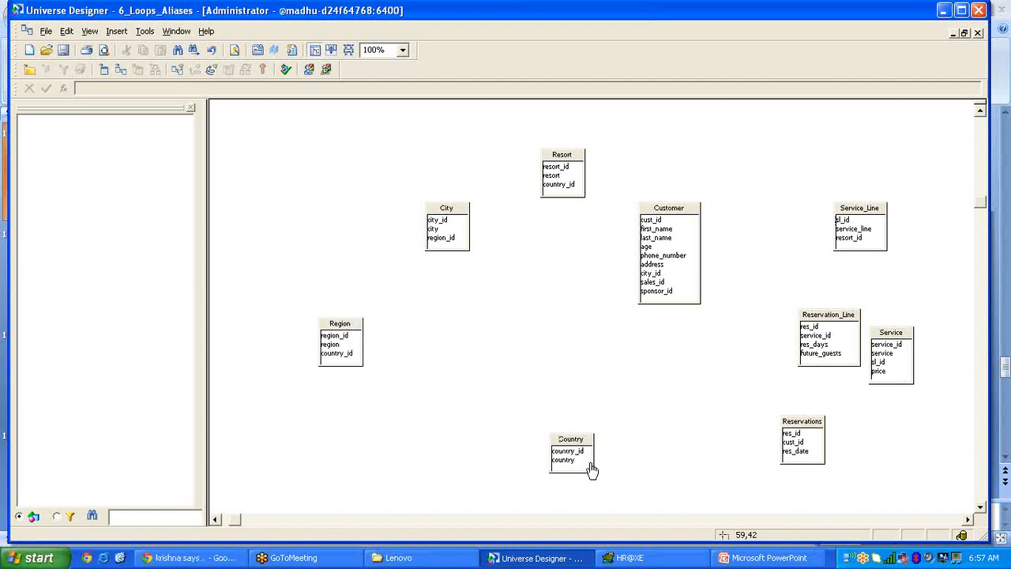
pyautogui.moveTo(581, 448); pyautogui.dragTo(273, 271)
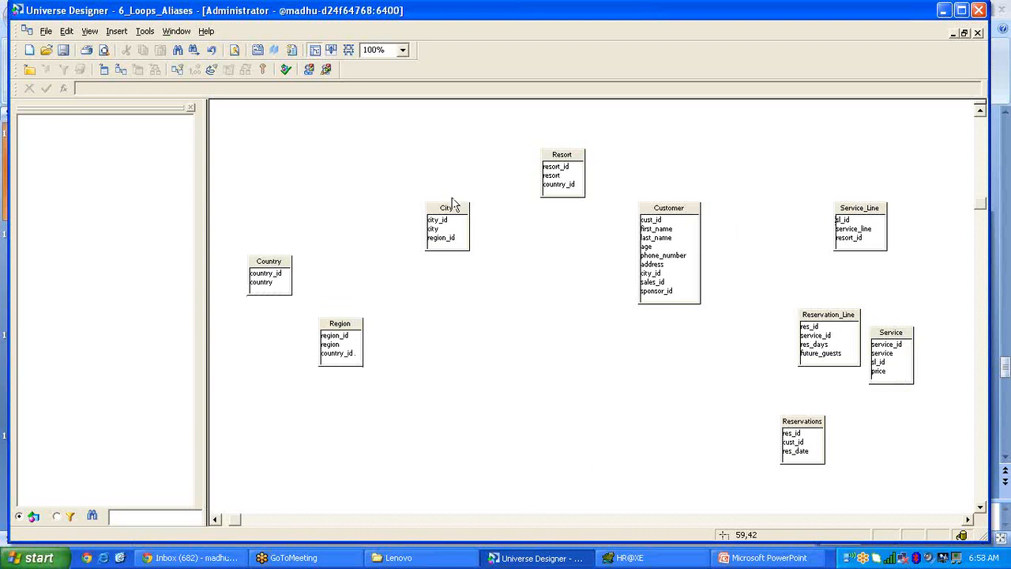
pyautogui.moveTo(454, 204); pyautogui.dragTo(485, 338)
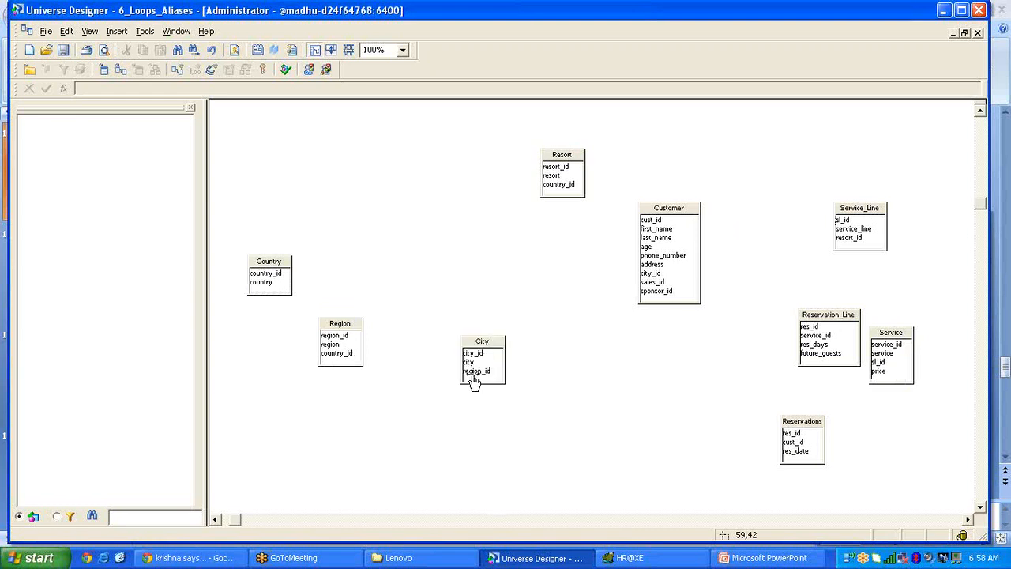
pyautogui.moveTo(474, 382); pyautogui.dragTo(456, 407)
pyautogui.moveTo(678, 219); pyautogui.dragTo(678, 373)
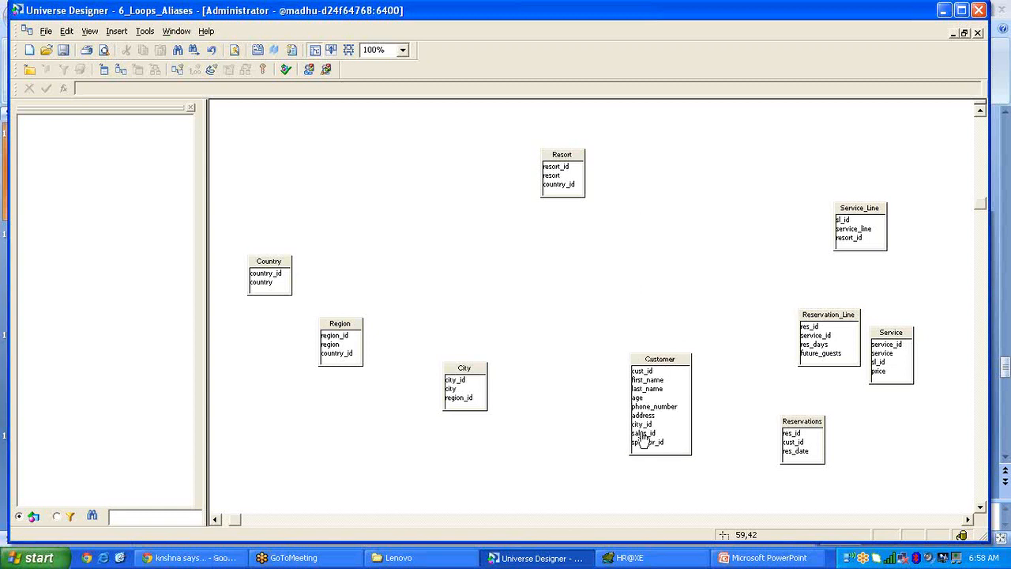
pyautogui.moveTo(637, 425); pyautogui.dragTo(349, 332)
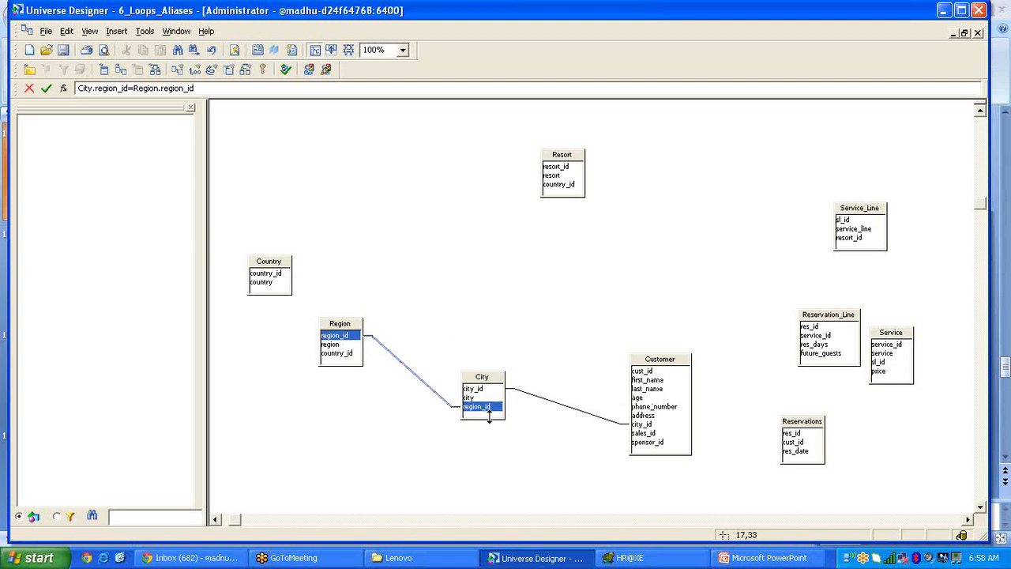
# Nudge Region beside City and join Region to Country on country_id.
pyautogui.moveTo(353, 338); pyautogui.dragTo(389, 364)
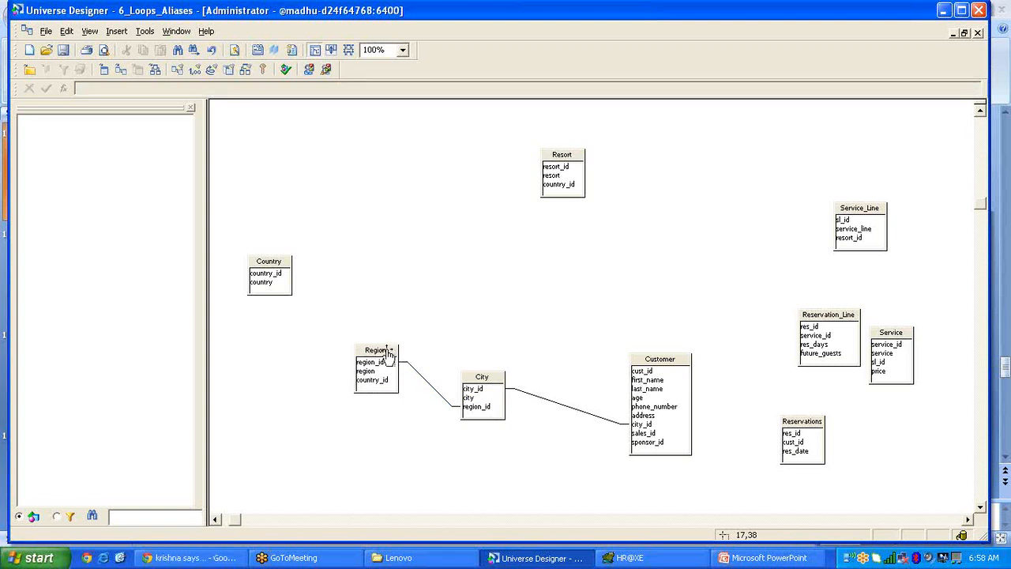
pyautogui.moveTo(391, 349); pyautogui.dragTo(418, 350)
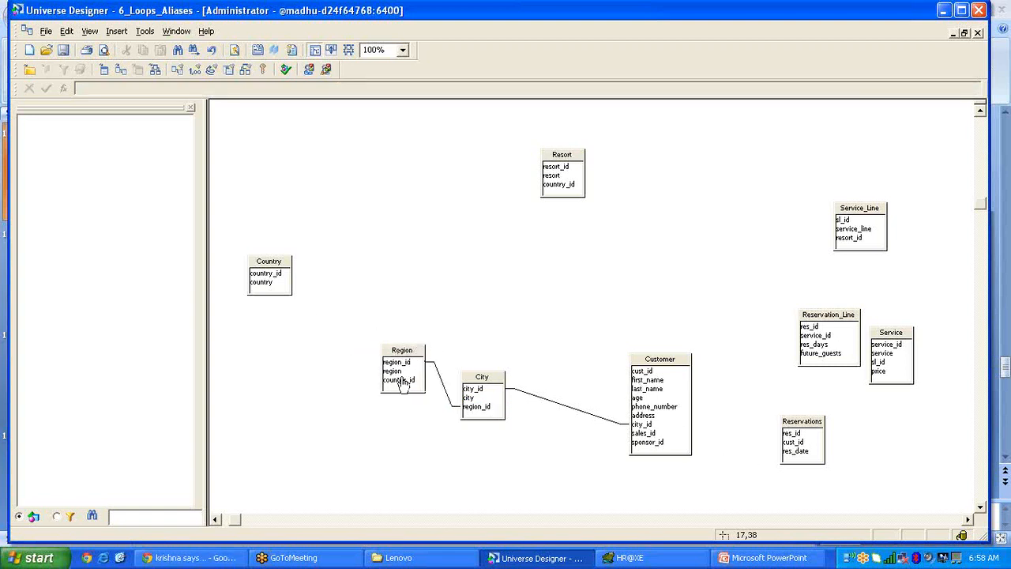
pyautogui.moveTo(402, 383); pyautogui.dragTo(278, 269)
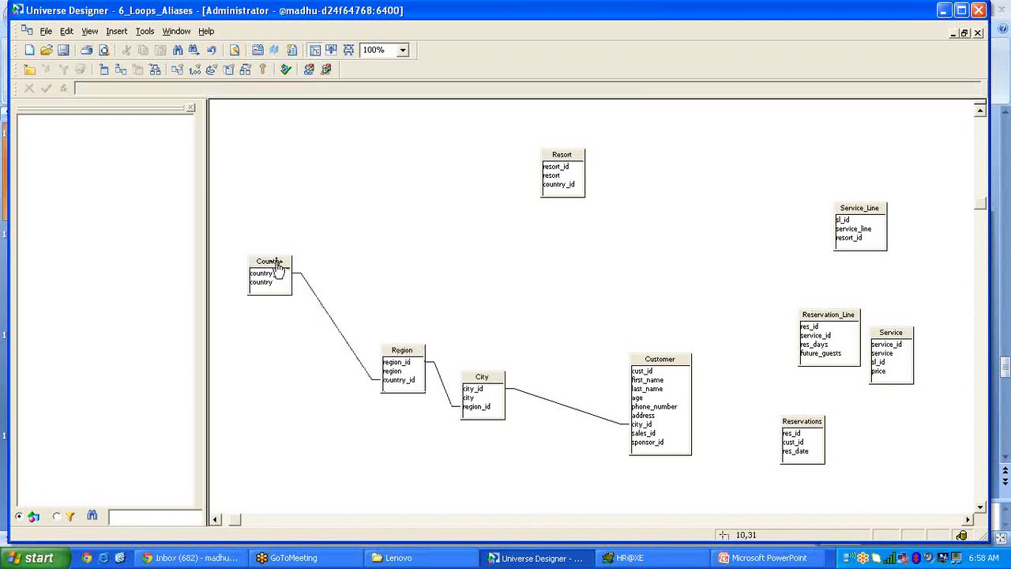
pyautogui.click(278, 268)
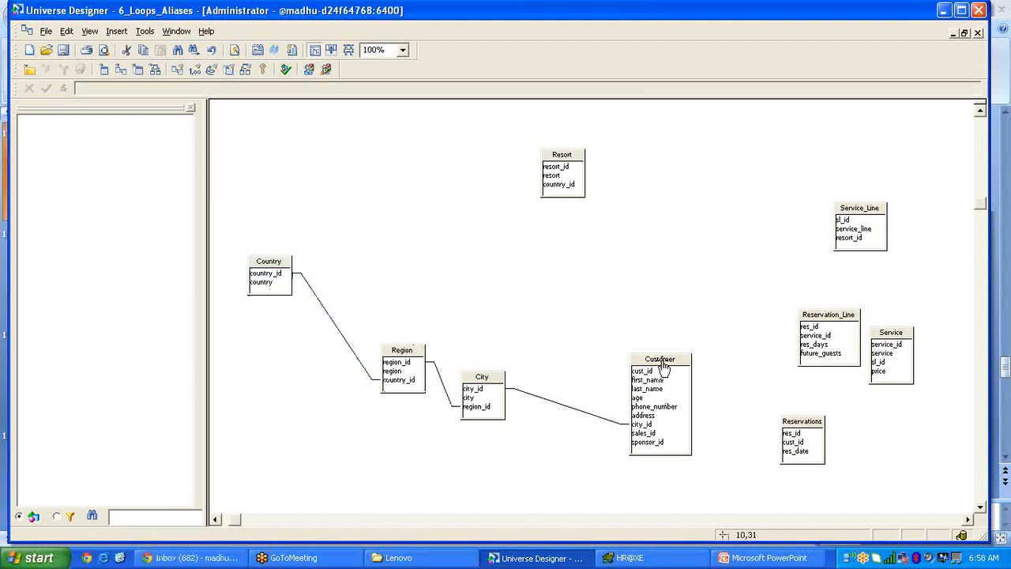
# Reposition Customer, Region, City, Service, Reservation_Line and Reservations for clearer joins.
pyautogui.moveTo(666, 368); pyautogui.dragTo(647, 376)
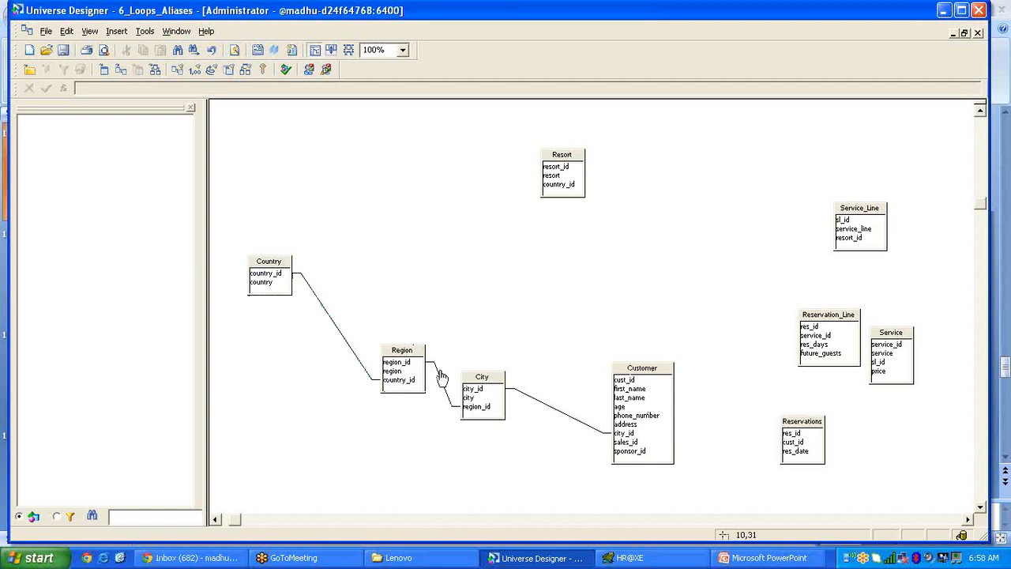
pyautogui.moveTo(403, 359); pyautogui.dragTo(349, 341)
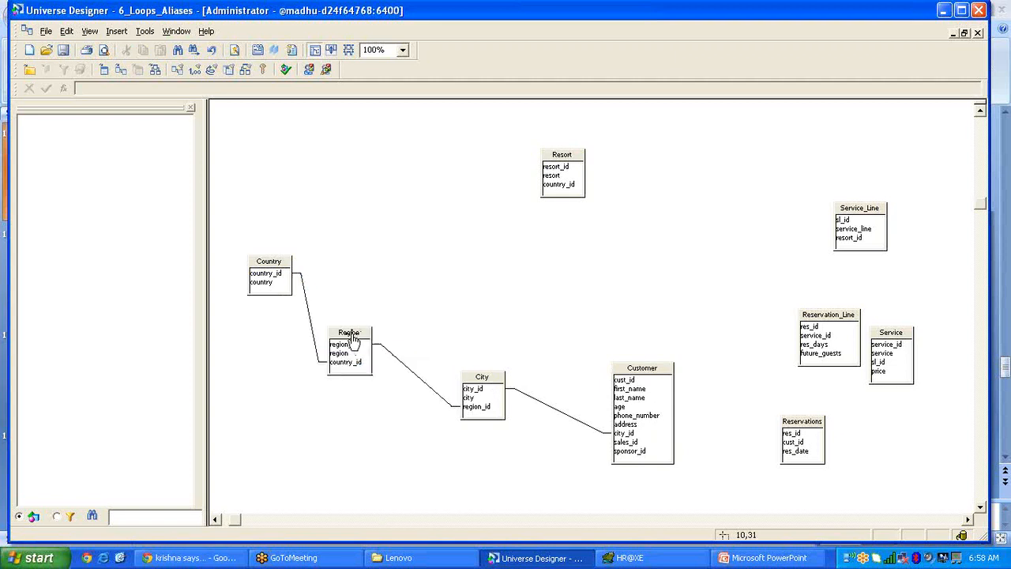
pyautogui.moveTo(496, 379); pyautogui.dragTo(478, 380)
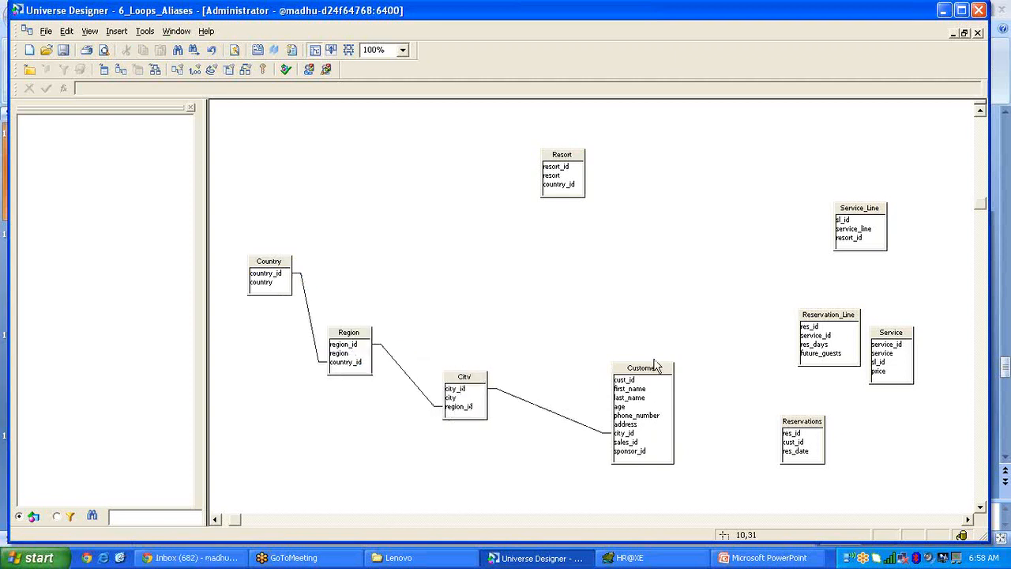
pyautogui.moveTo(647, 366); pyautogui.dragTo(629, 357)
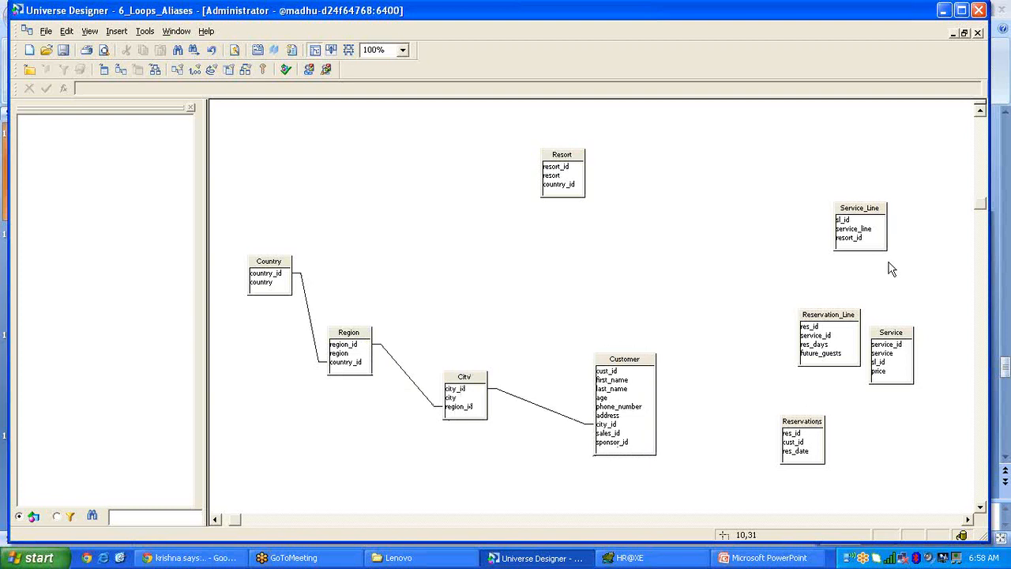
pyautogui.moveTo(902, 337); pyautogui.dragTo(725, 186)
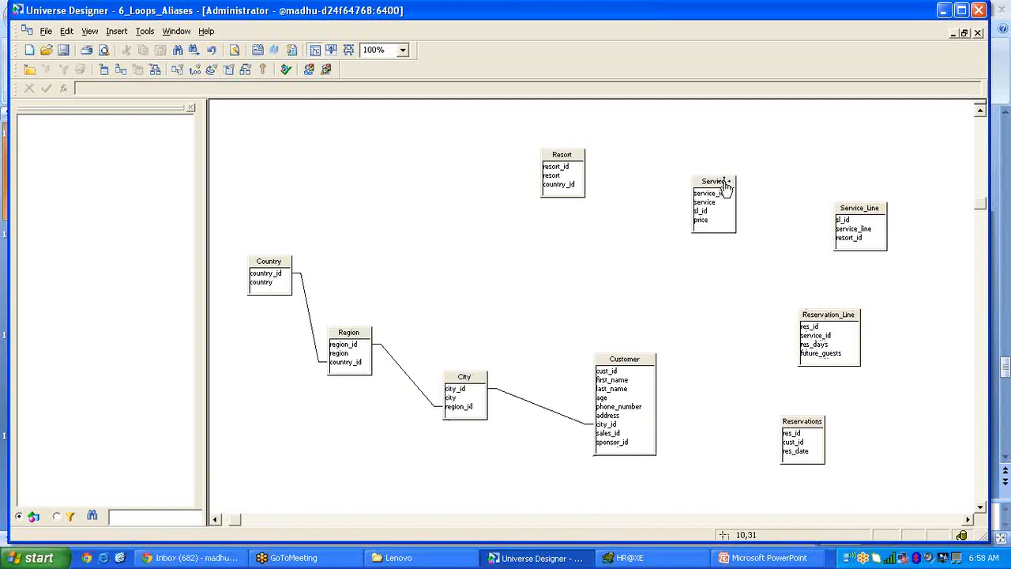
pyautogui.moveTo(825, 317); pyautogui.dragTo(905, 370)
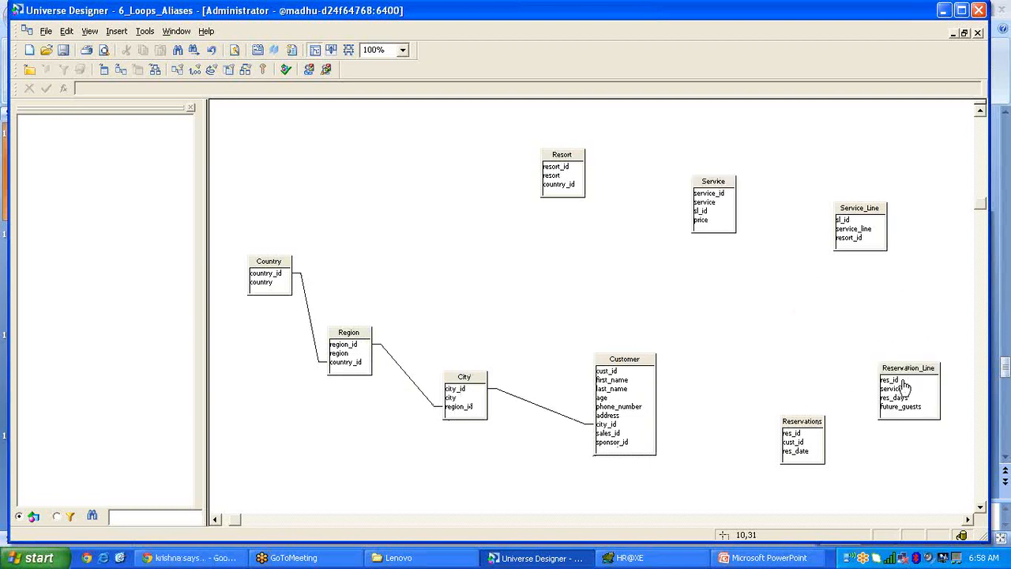
pyautogui.moveTo(800, 427); pyautogui.dragTo(790, 401)
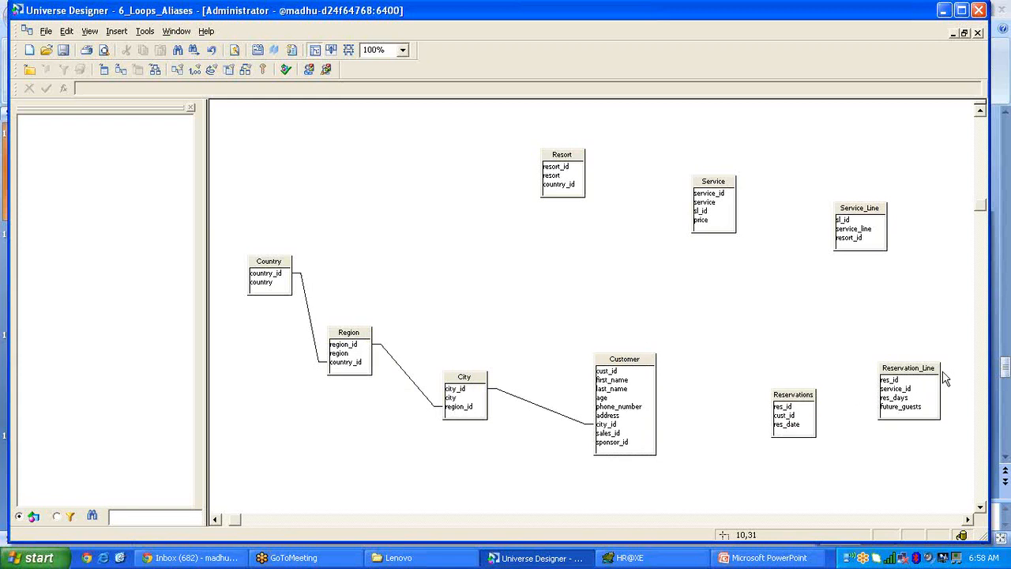
pyautogui.moveTo(929, 378); pyautogui.dragTo(911, 334)
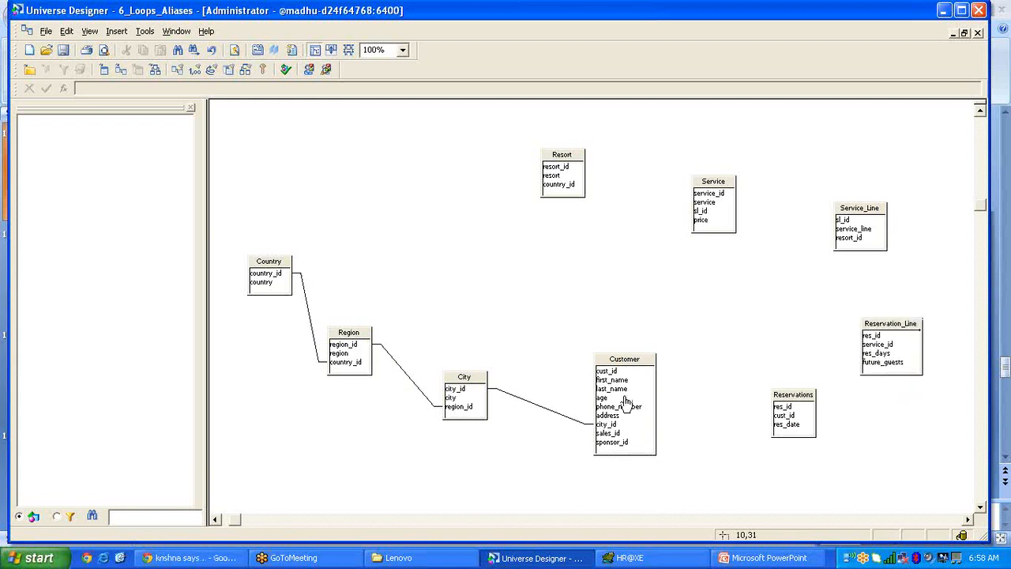
# Join Customer to Reservations on cust_id and Reservations to Reservation_Line on res_id.
pyautogui.moveTo(626, 372); pyautogui.dragTo(783, 411)
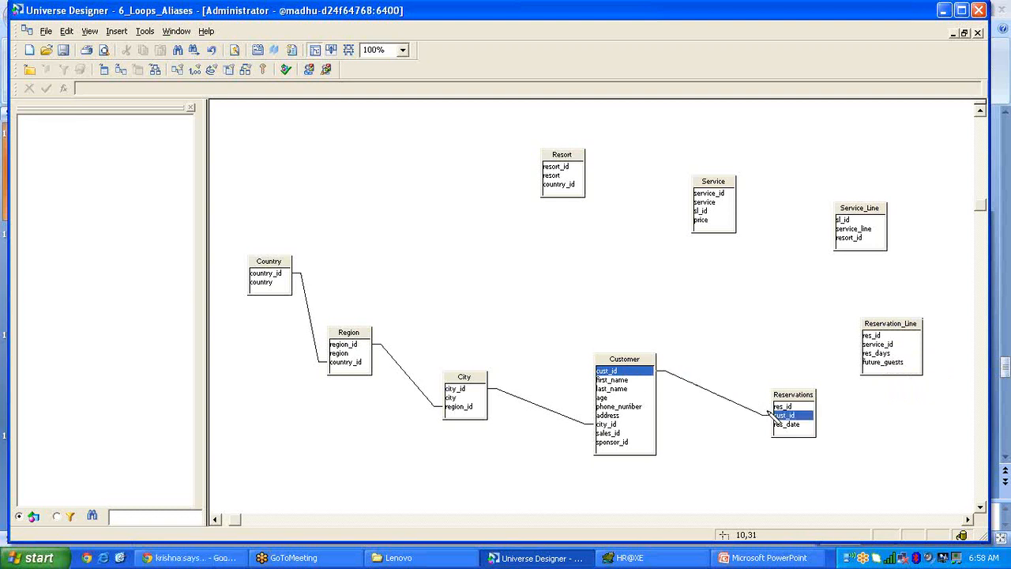
pyautogui.moveTo(747, 377); pyautogui.dragTo(748, 378)
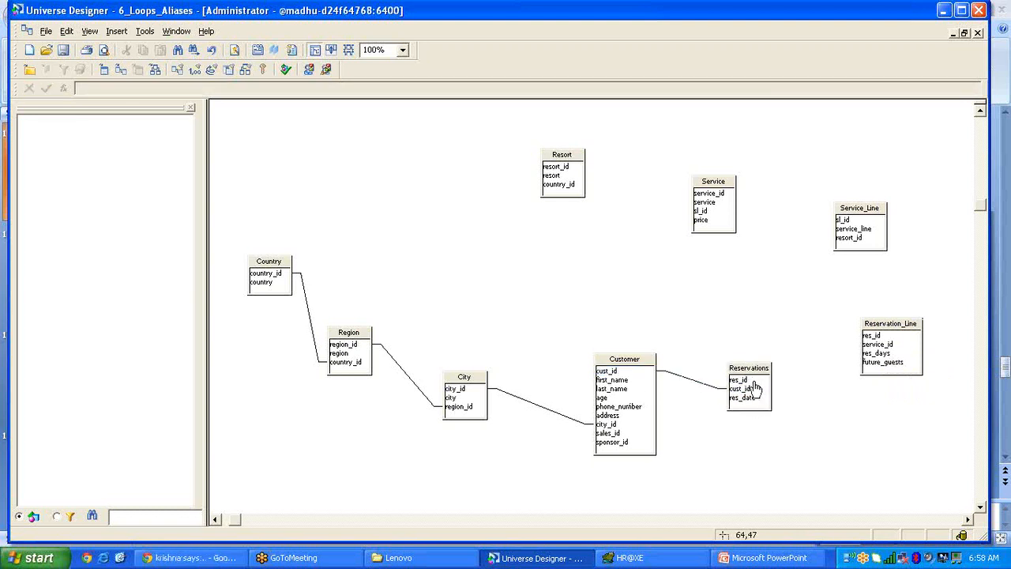
pyautogui.moveTo(756, 383)
pyautogui.mouseDown()
pyautogui.moveTo(876, 335)
pyautogui.moveTo(758, 249)
pyautogui.moveTo(735, 196)
pyautogui.moveTo(797, 221)
pyautogui.moveTo(838, 222)
pyautogui.moveTo(611, 219)
pyautogui.moveTo(638, 169)
pyautogui.moveTo(596, 126)
pyautogui.mouseUp()
# Rearrange Service, Resort and Service_Line, then join Service_Line to Resort on resort_id.
pyautogui.moveTo(717, 183); pyautogui.dragTo(779, 192)
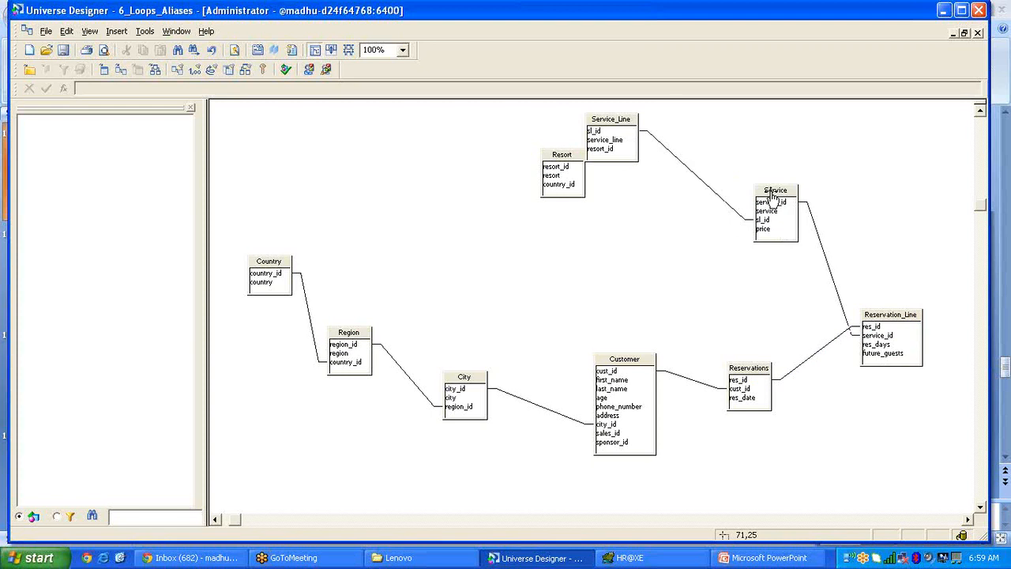
pyautogui.moveTo(561, 152); pyautogui.dragTo(464, 145)
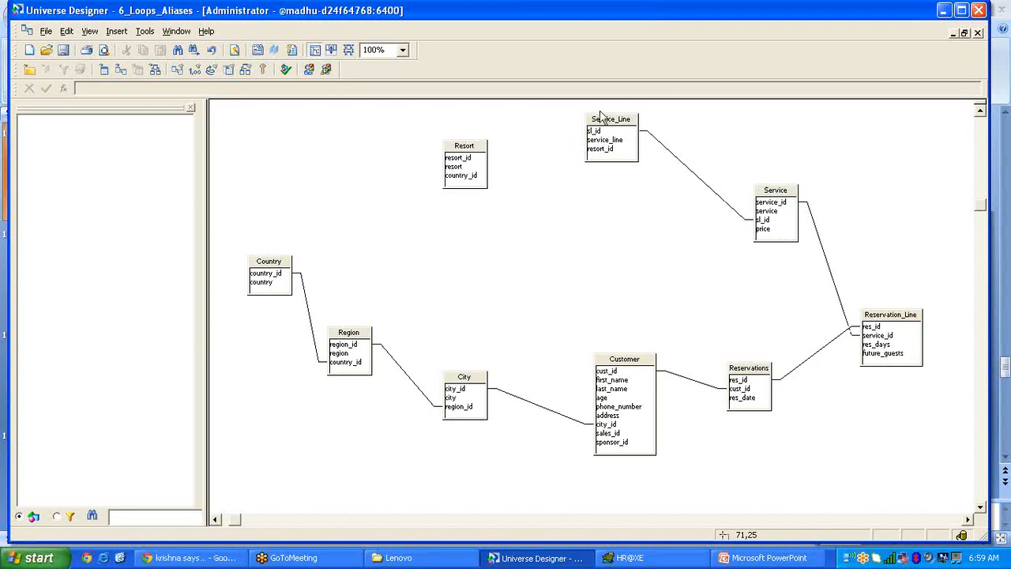
pyautogui.moveTo(613, 115); pyautogui.dragTo(648, 142)
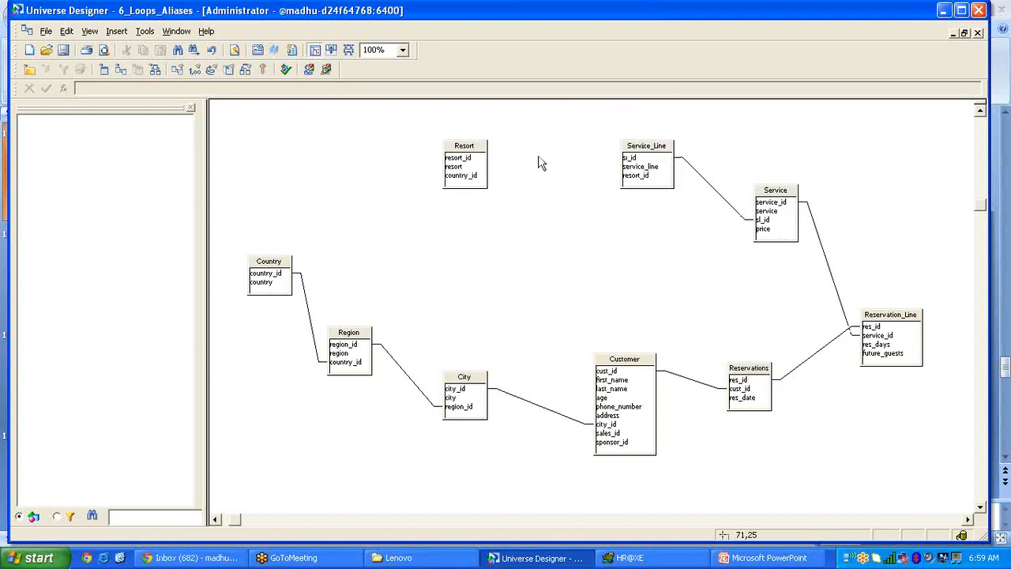
pyautogui.moveTo(627, 177); pyautogui.dragTo(477, 158)
pyautogui.click(443, 162)
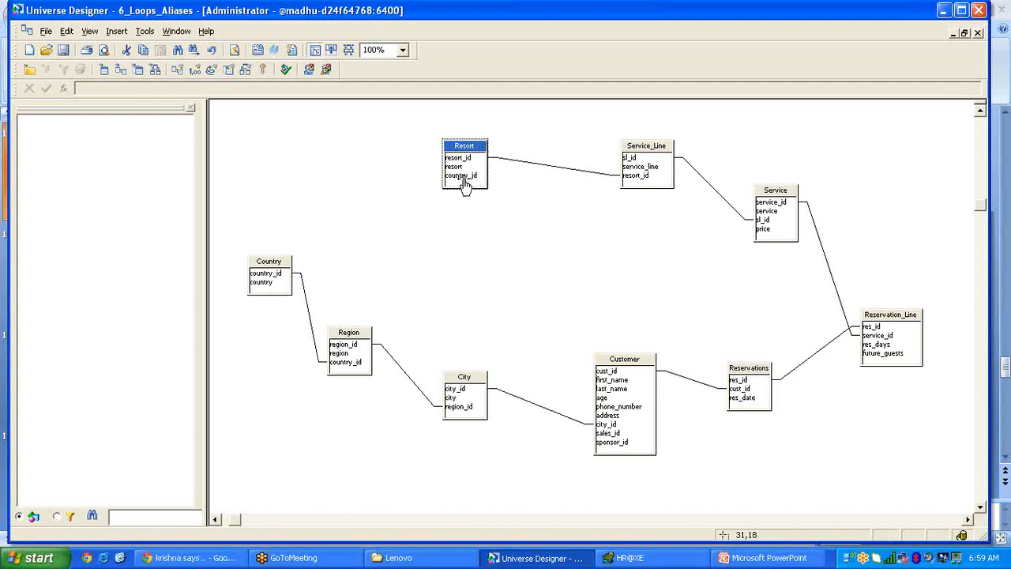
# Join Resort to Country on country_id, deleting and redrawing the join once.
pyautogui.moveTo(465, 180); pyautogui.dragTo(456, 189)
pyautogui.click(552, 248)
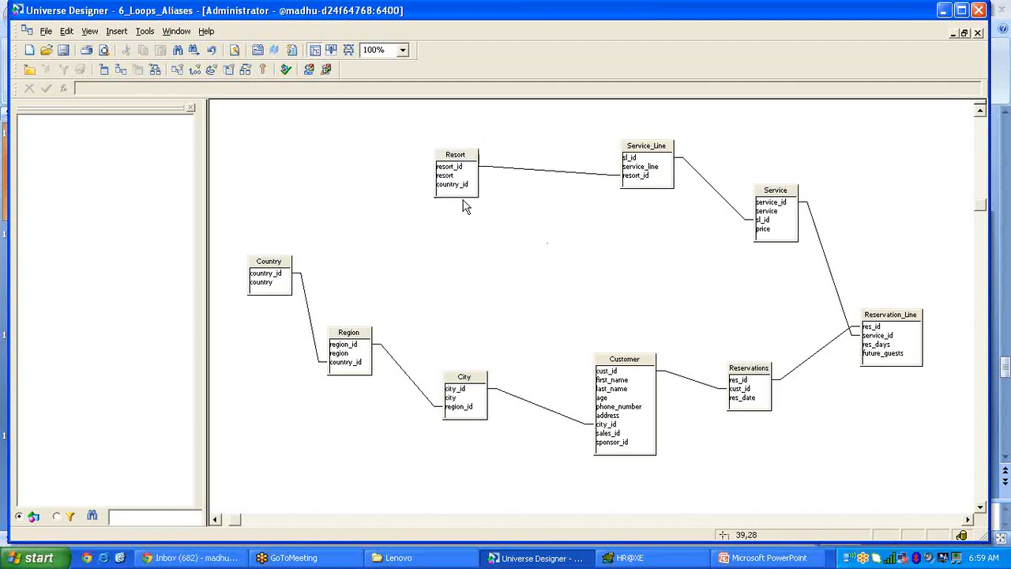
pyautogui.moveTo(461, 188); pyautogui.dragTo(300, 273)
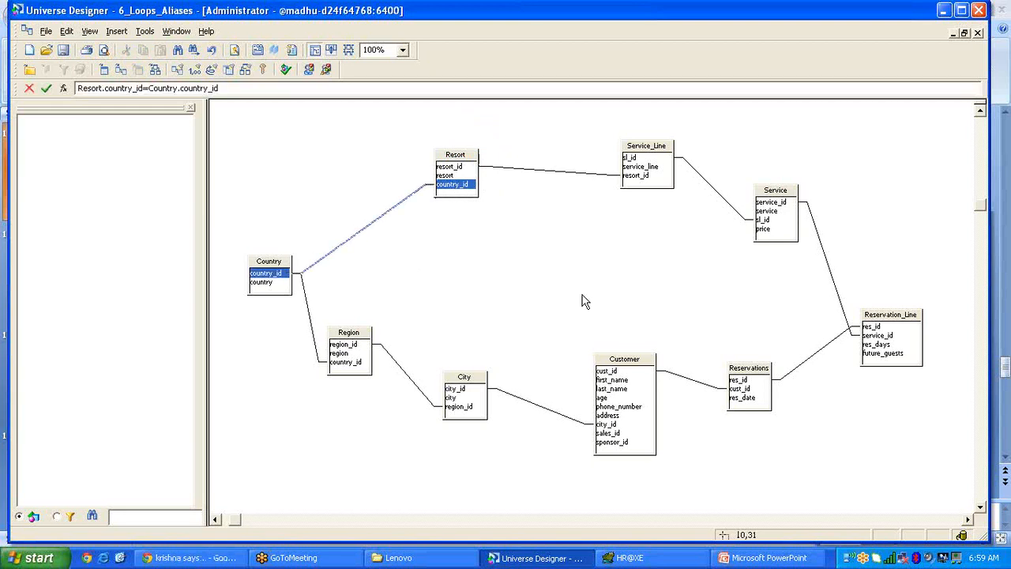
pyautogui.moveTo(624, 359); pyautogui.dragTo(624, 368)
pyautogui.moveTo(572, 219); pyautogui.dragTo(485, 308)
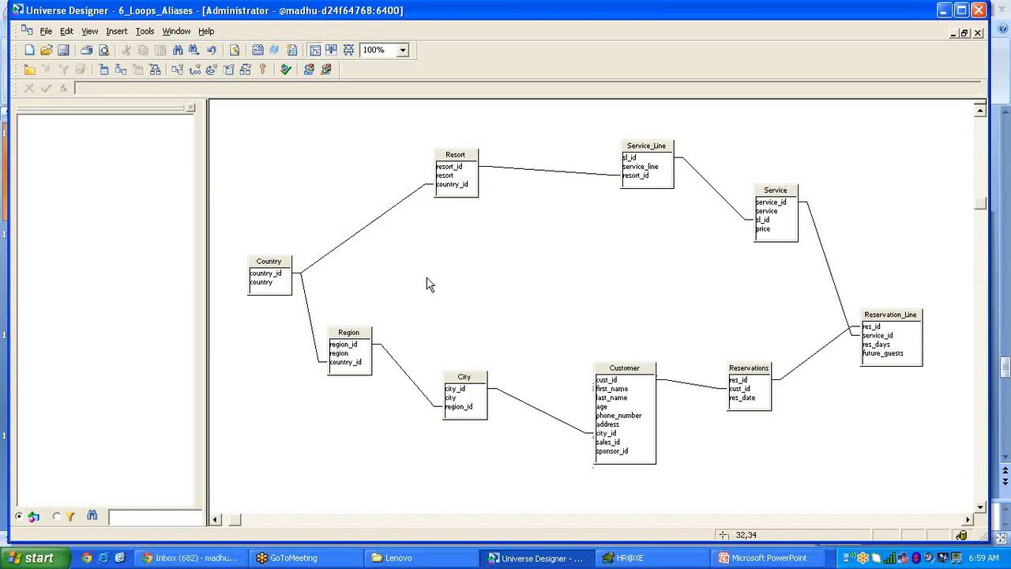
pyautogui.click(359, 233)
pyautogui.press('Delete')
pyautogui.moveTo(460, 188); pyautogui.dragTo(296, 272)
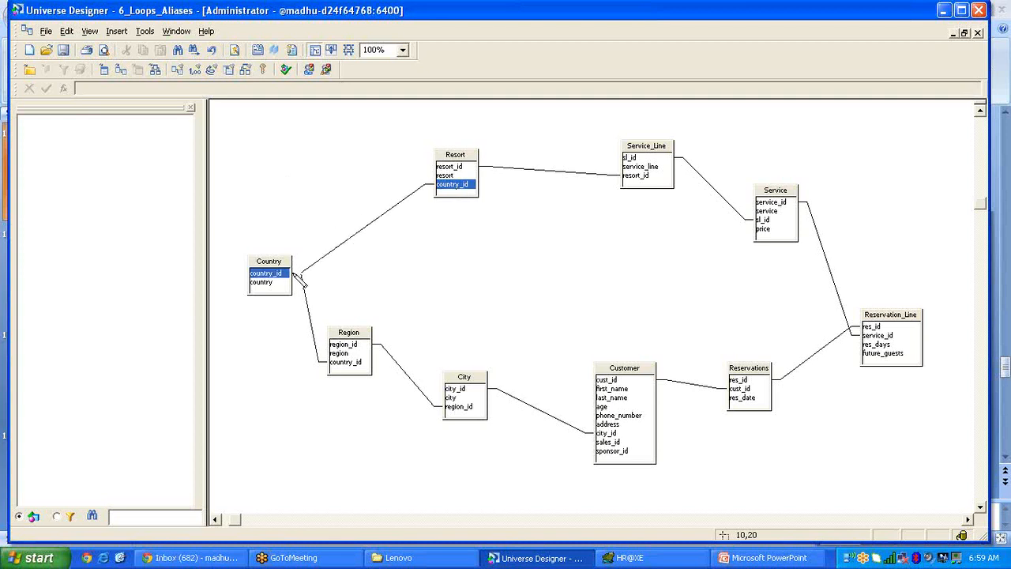
pyautogui.click(491, 321)
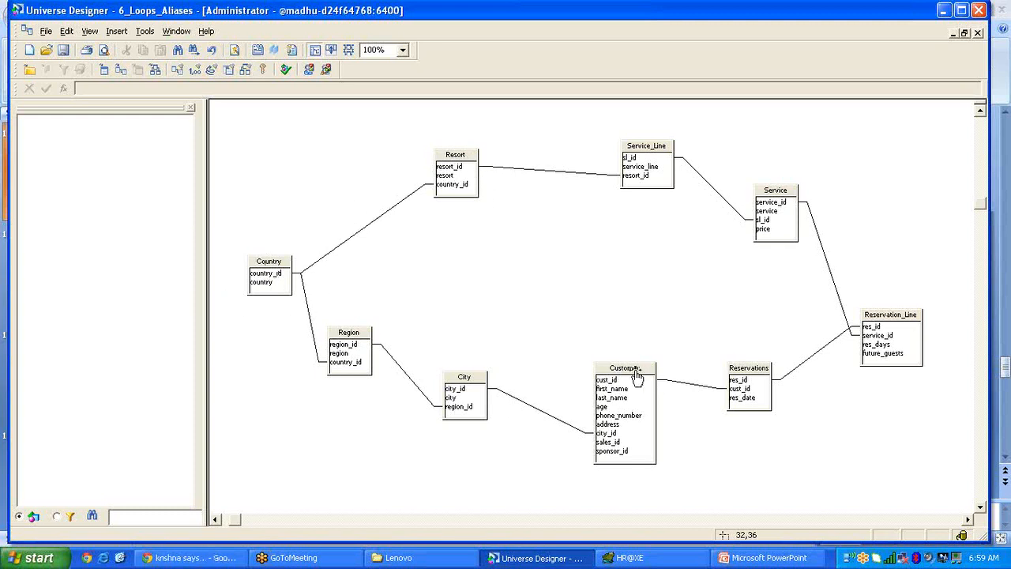
# Move the Customer and City tables slightly lower in the diagram.
pyautogui.moveTo(637, 371); pyautogui.dragTo(667, 420)
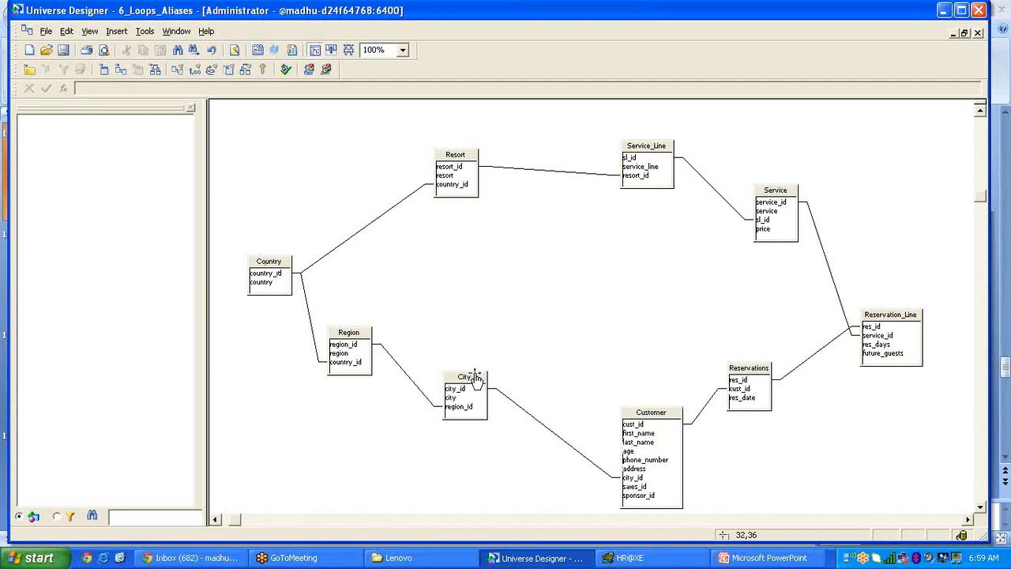
pyautogui.moveTo(477, 377); pyautogui.dragTo(476, 392)
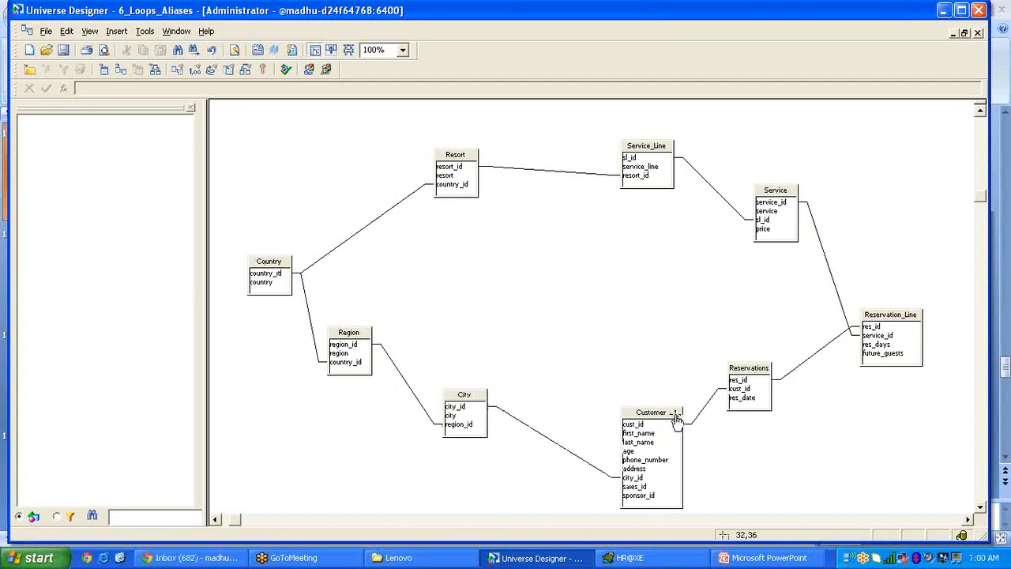
pyautogui.moveTo(667, 412); pyautogui.dragTo(633, 402)
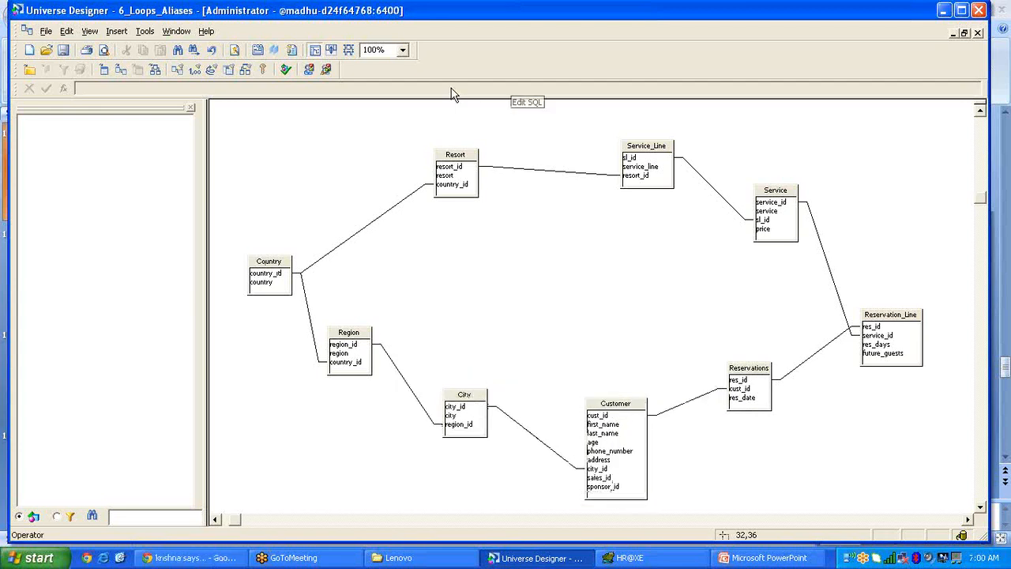
# Detect cardinalities for the City–Customer and Customer–Reservations joins.
pyautogui.doubleClick(532, 441)
pyautogui.click(192, 247)
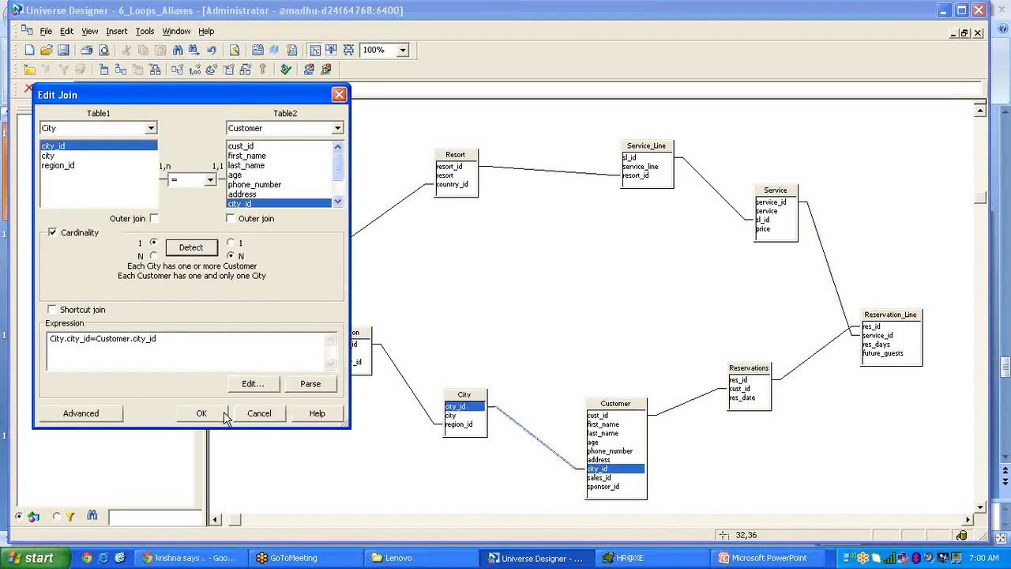
pyautogui.click(201, 412)
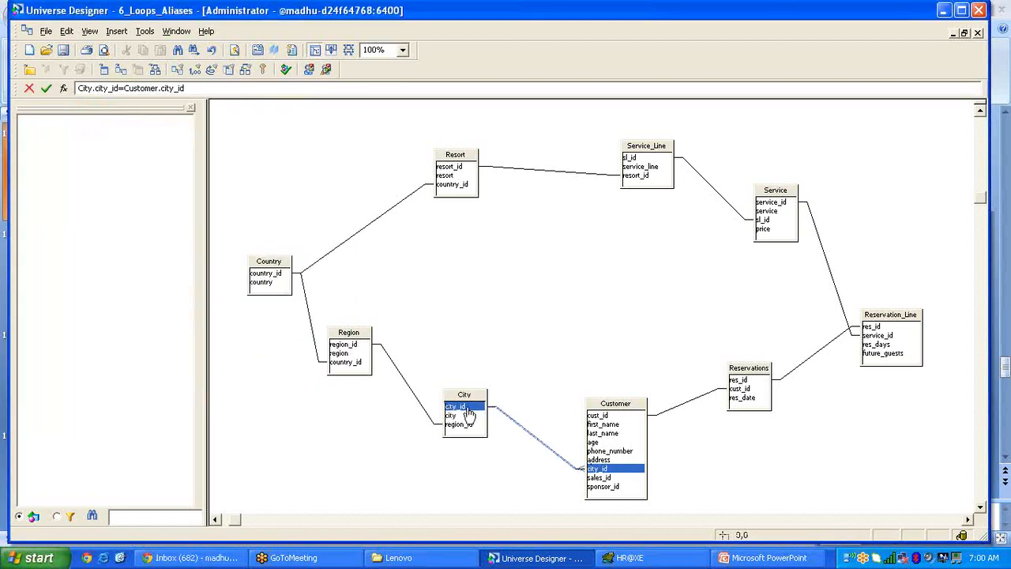
pyautogui.click(677, 406)
pyautogui.doubleClick(676, 409)
pyautogui.click(191, 247)
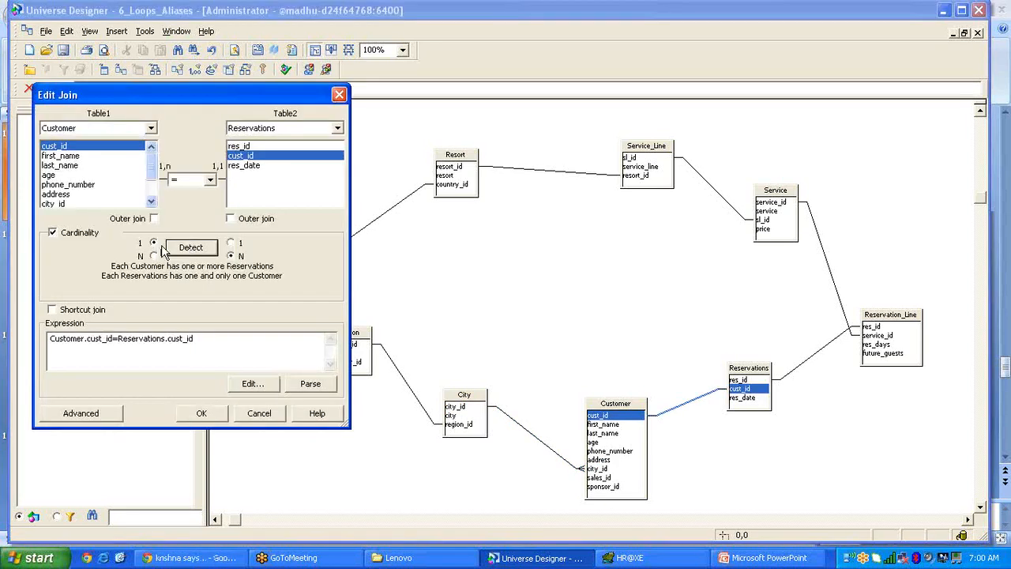
pyautogui.click(201, 413)
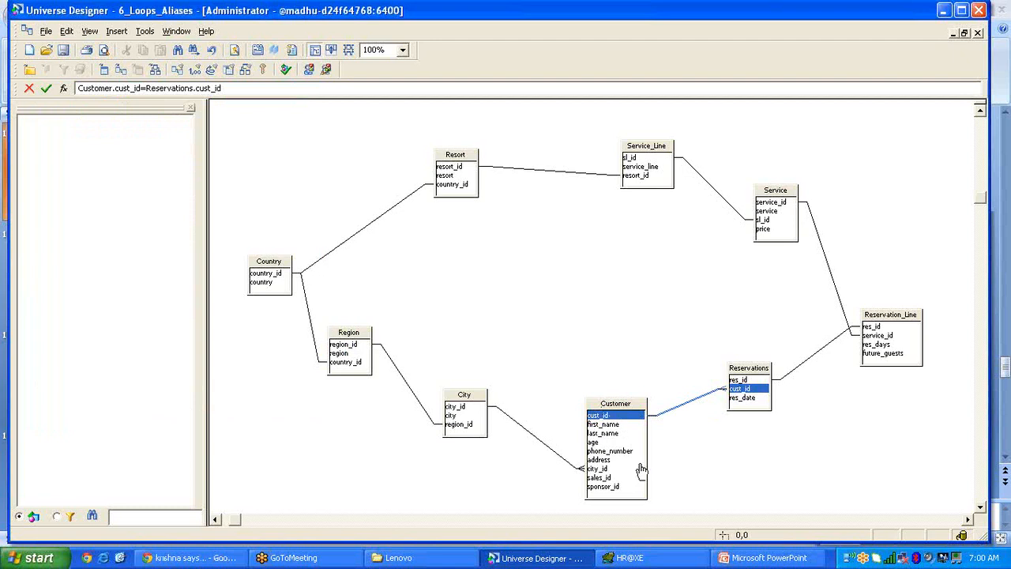
# Set the Region–City and Country–Region joins to one-to-many cardinality.
pyautogui.doubleClick(415, 398)
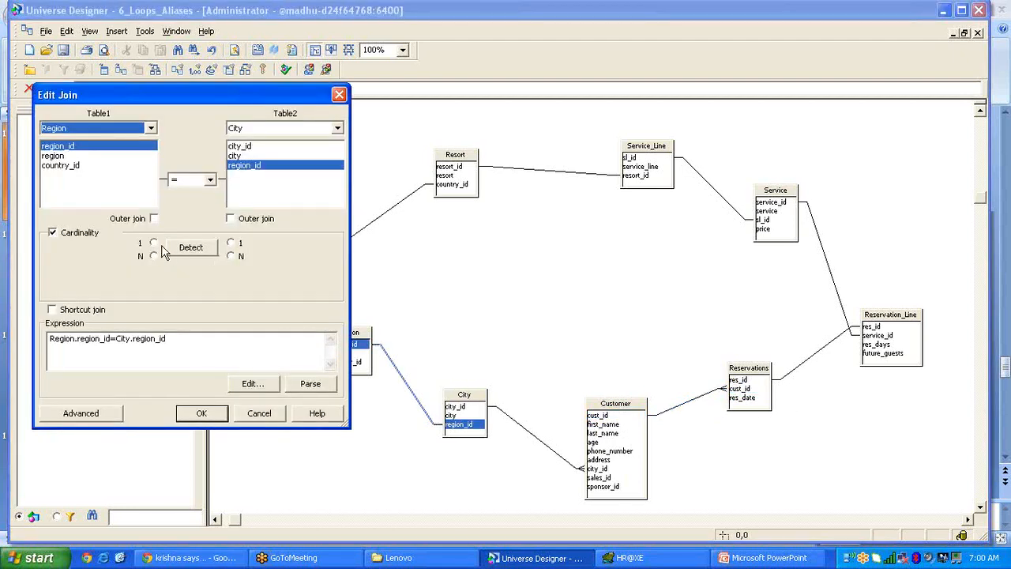
pyautogui.click(153, 243)
pyautogui.click(232, 256)
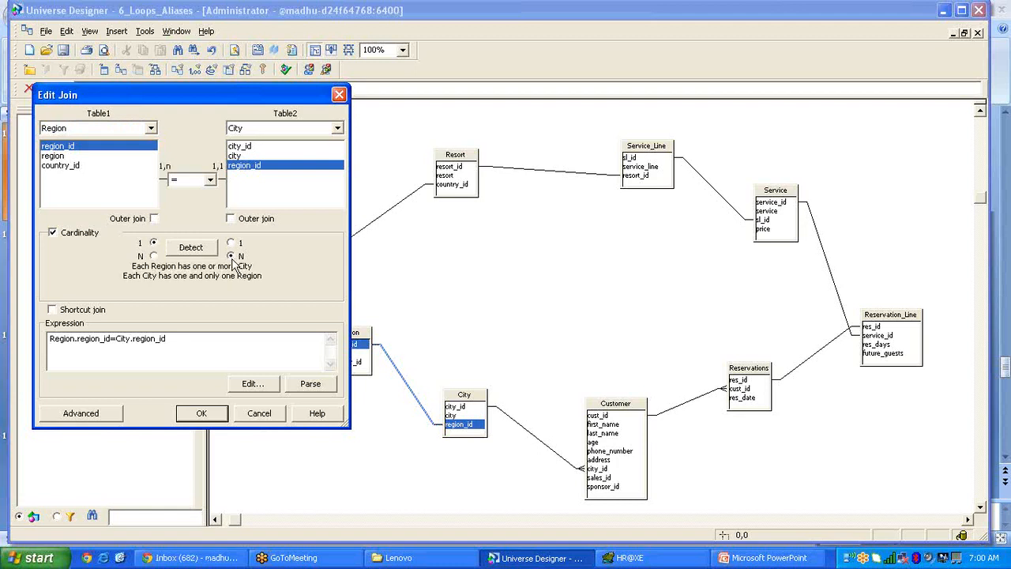
pyautogui.click(218, 416)
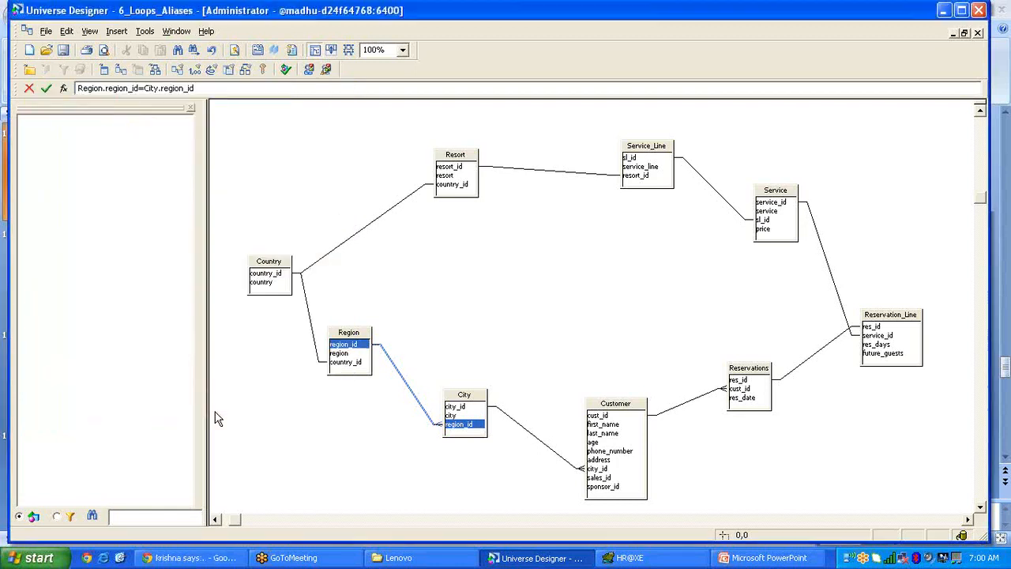
pyautogui.doubleClick(309, 329)
pyautogui.click(154, 244)
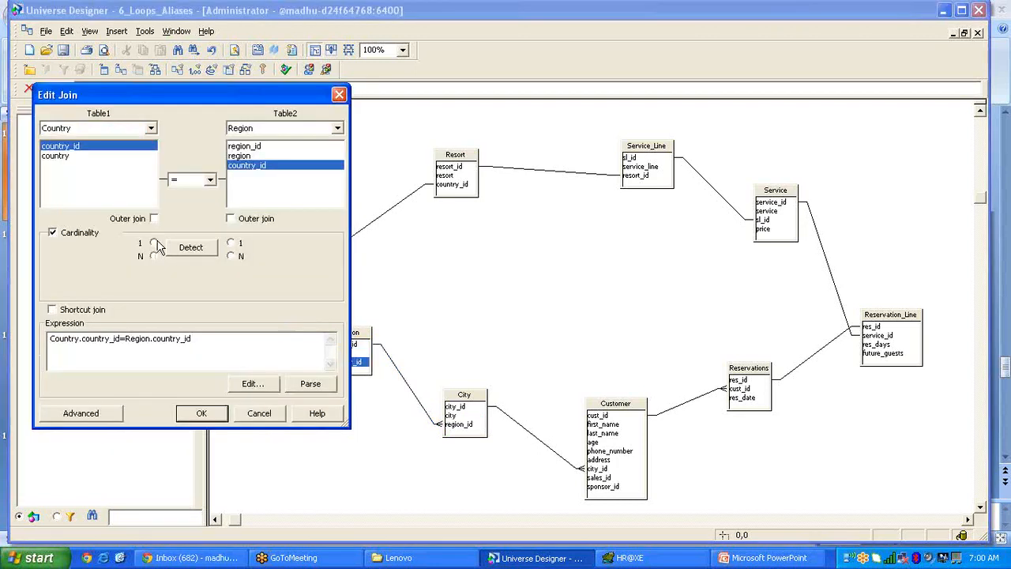
pyautogui.click(232, 257)
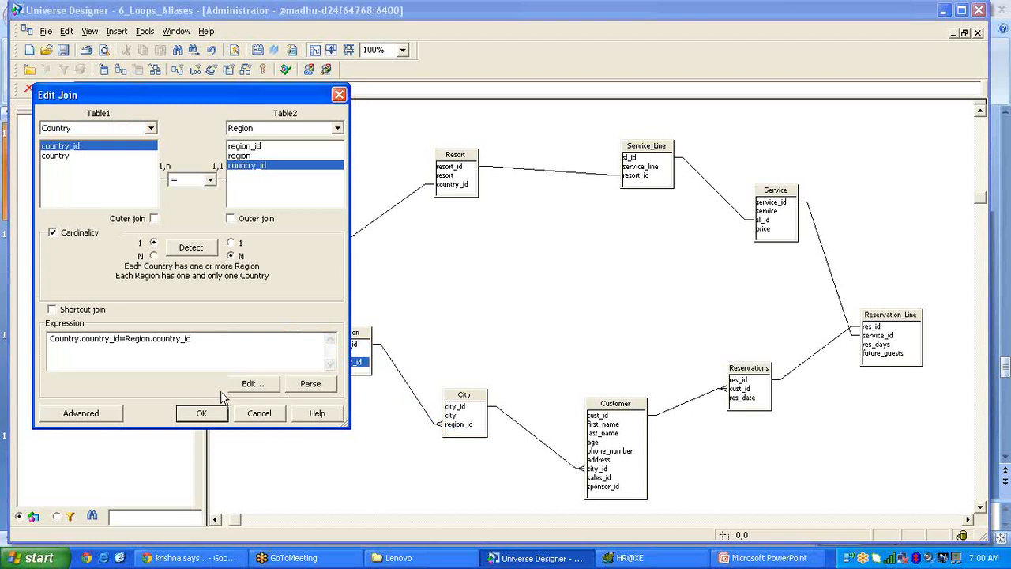
pyautogui.click(201, 413)
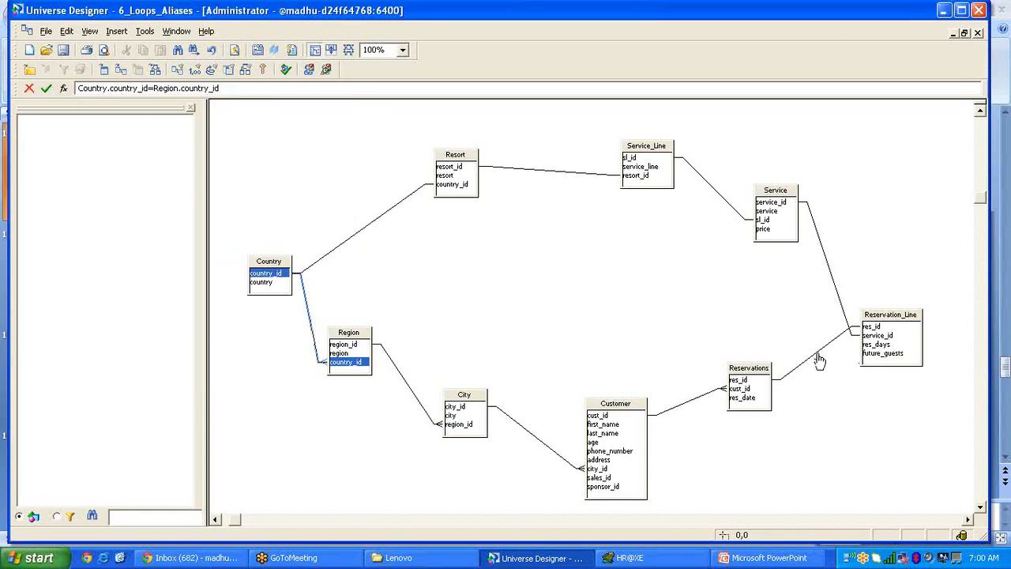
# Make Reservations–Reservation_Line one-to-many and confirm the Country–Resort and Resort–Service_Line joins.
pyautogui.doubleClick(819, 357)
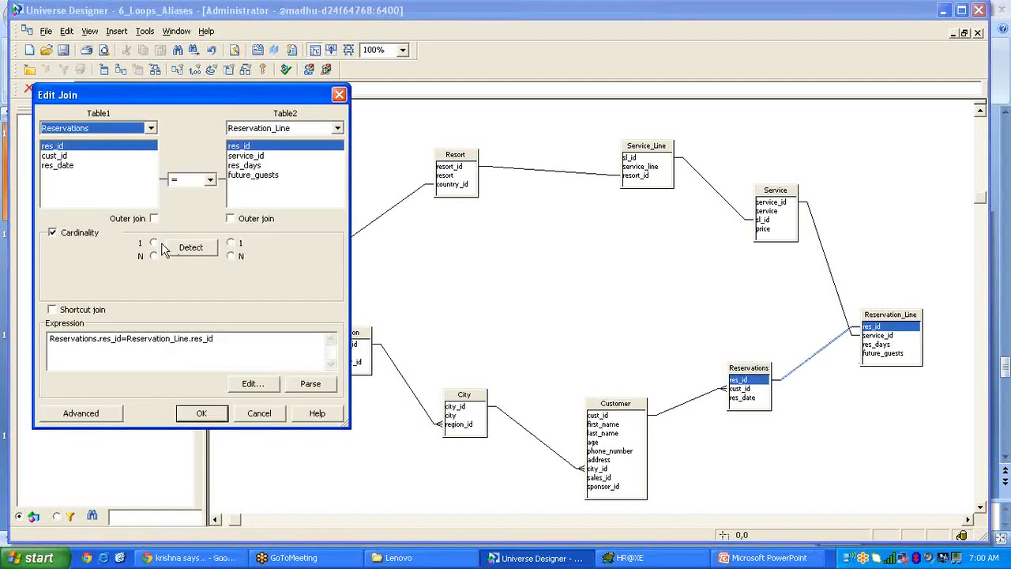
pyautogui.click(154, 243)
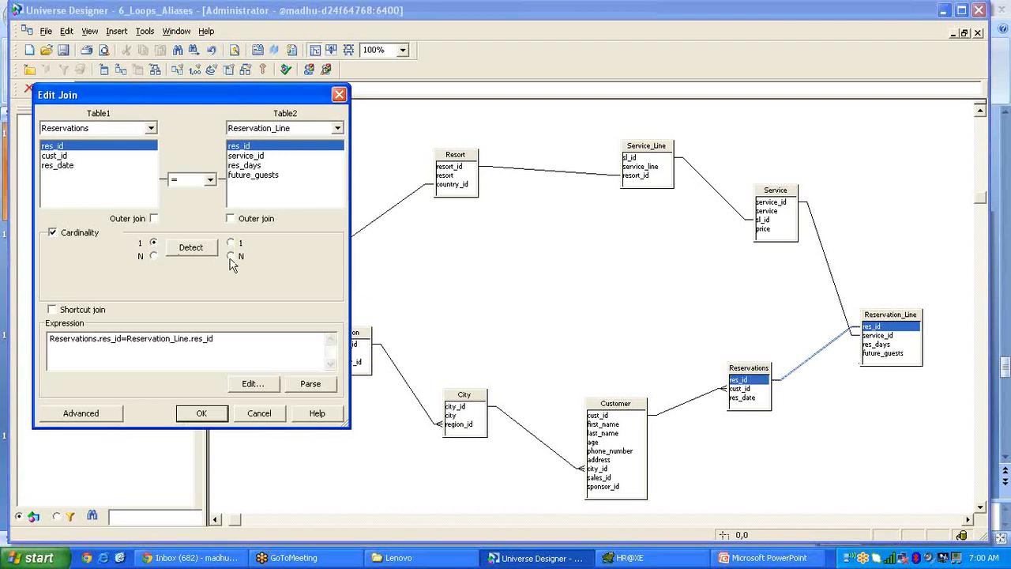
pyautogui.click(229, 256)
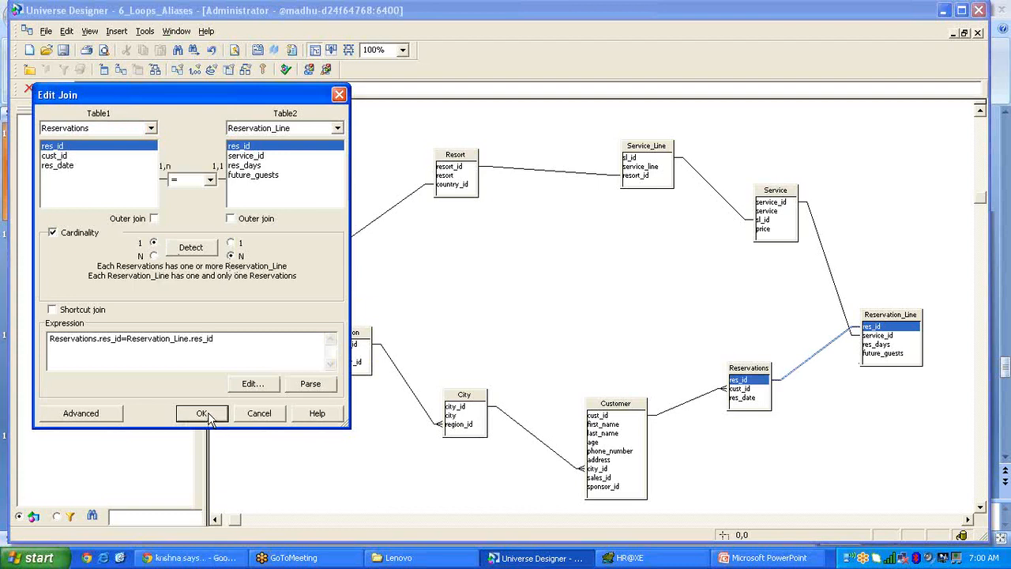
pyautogui.click(202, 413)
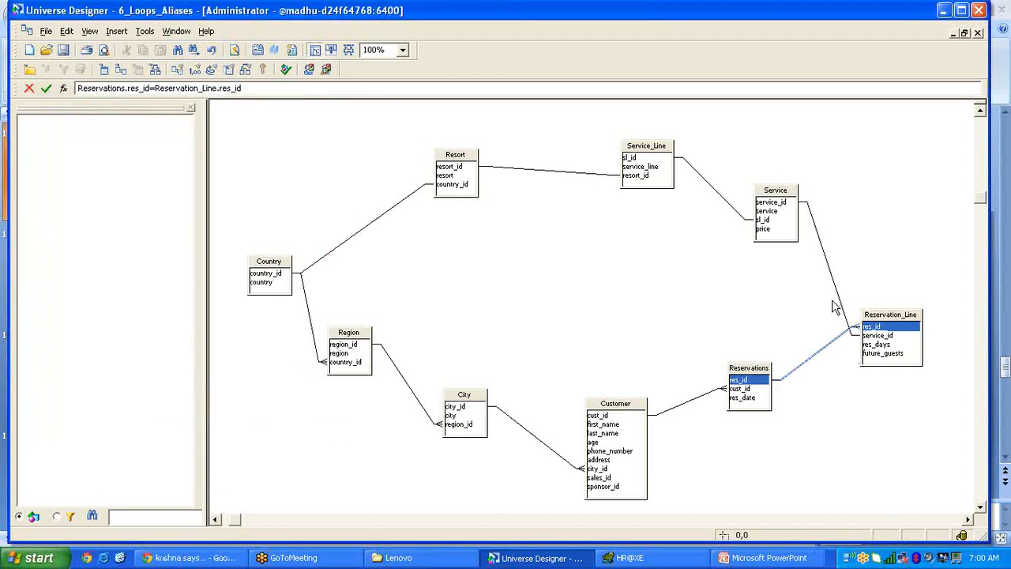
pyautogui.doubleClick(365, 236)
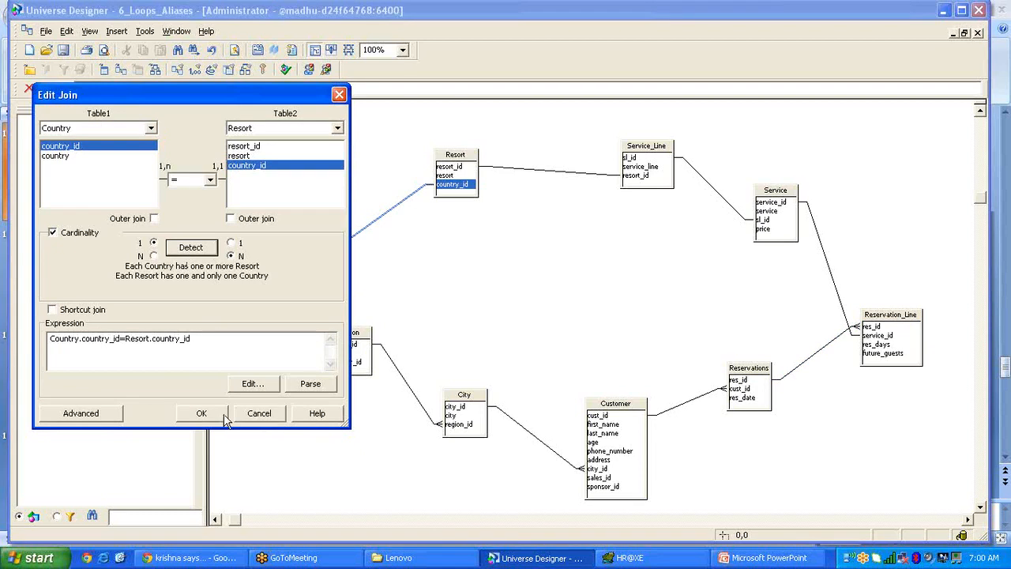
pyautogui.click(202, 413)
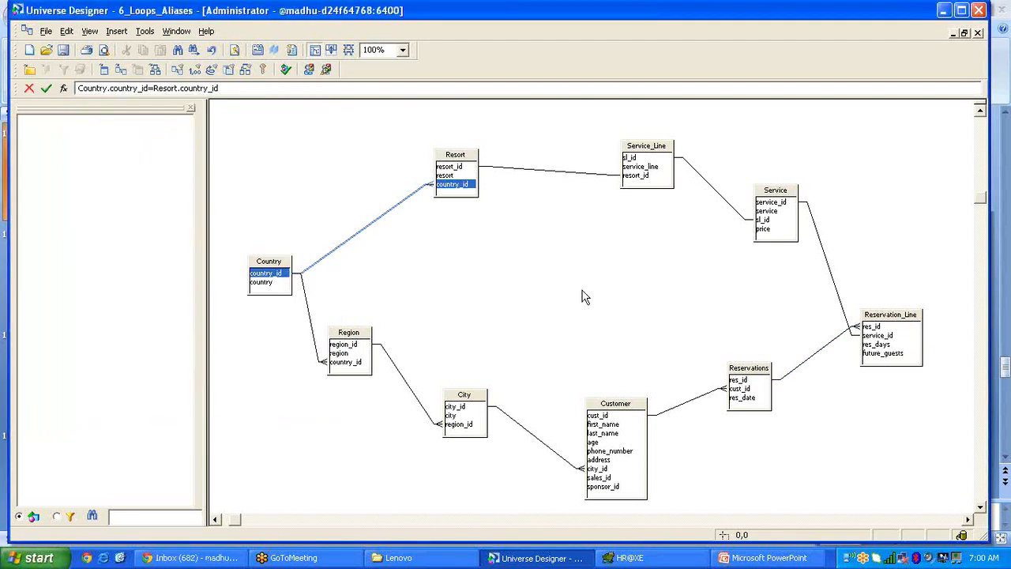
pyautogui.doubleClick(545, 173)
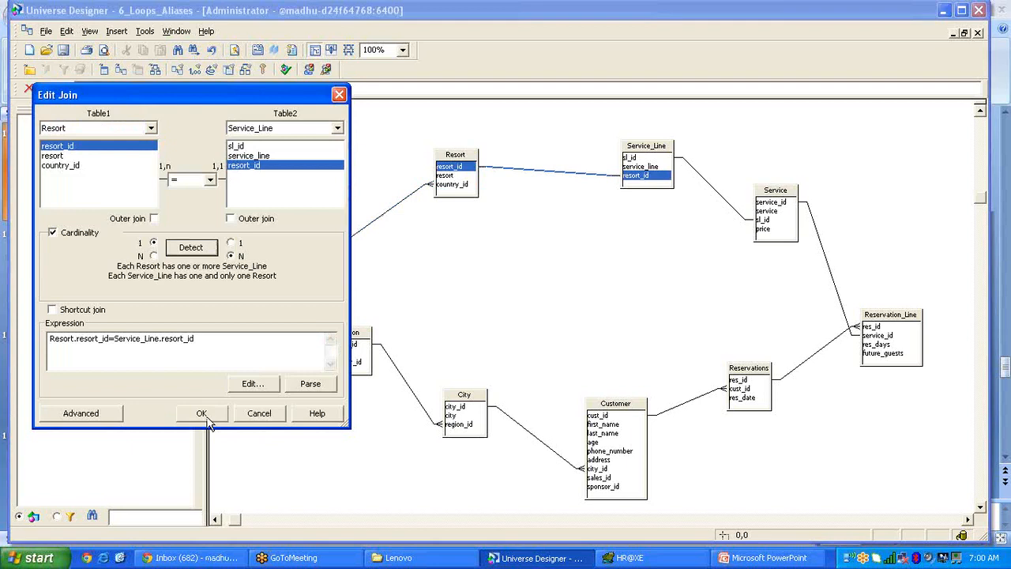
pyautogui.click(202, 413)
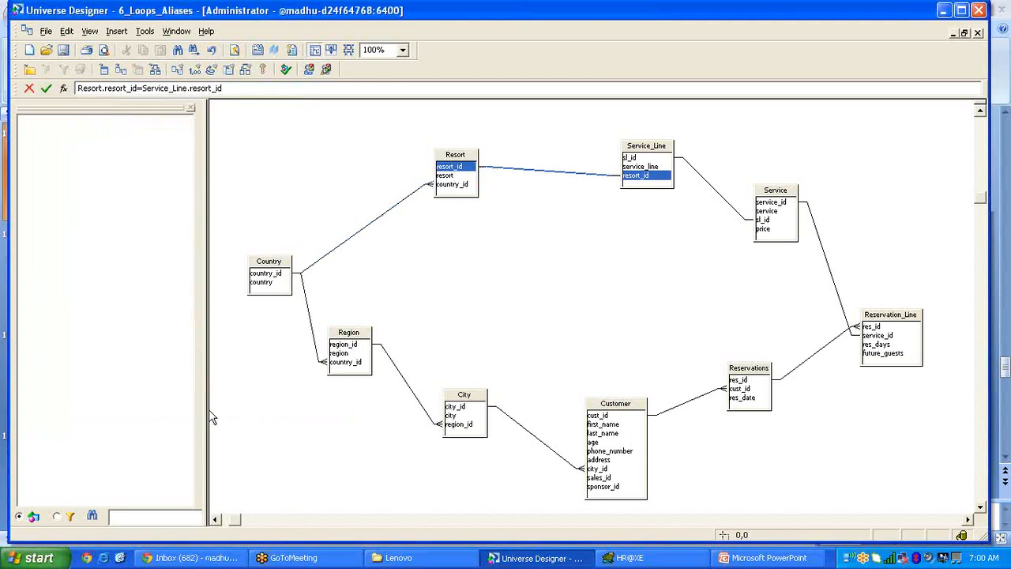
# Detect 1,N cardinality for the Service_Line–Service and Service–Reservation_Line joins.
pyautogui.doubleClick(726, 202)
pyautogui.click(197, 251)
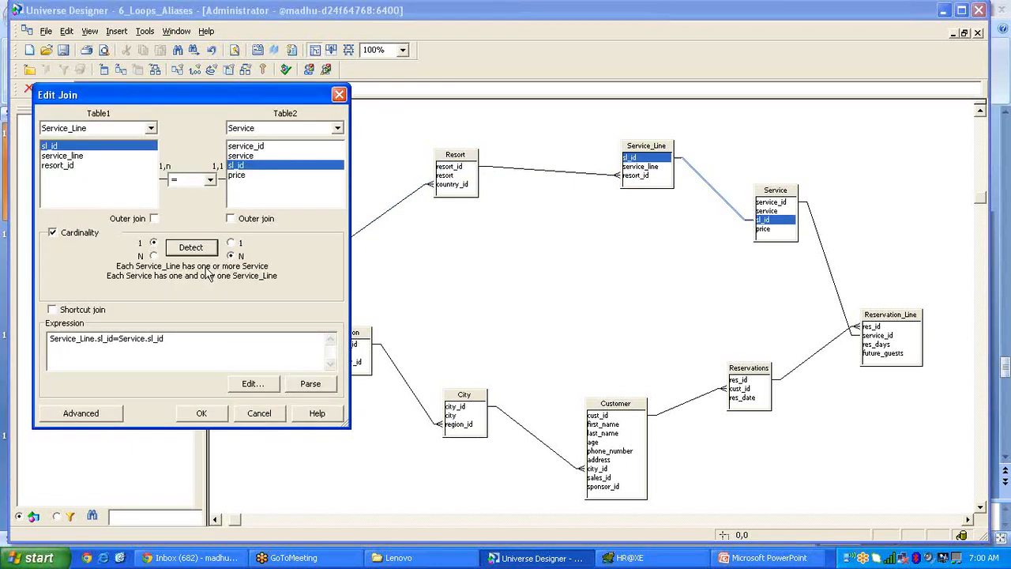
pyautogui.click(215, 412)
pyautogui.doubleClick(838, 292)
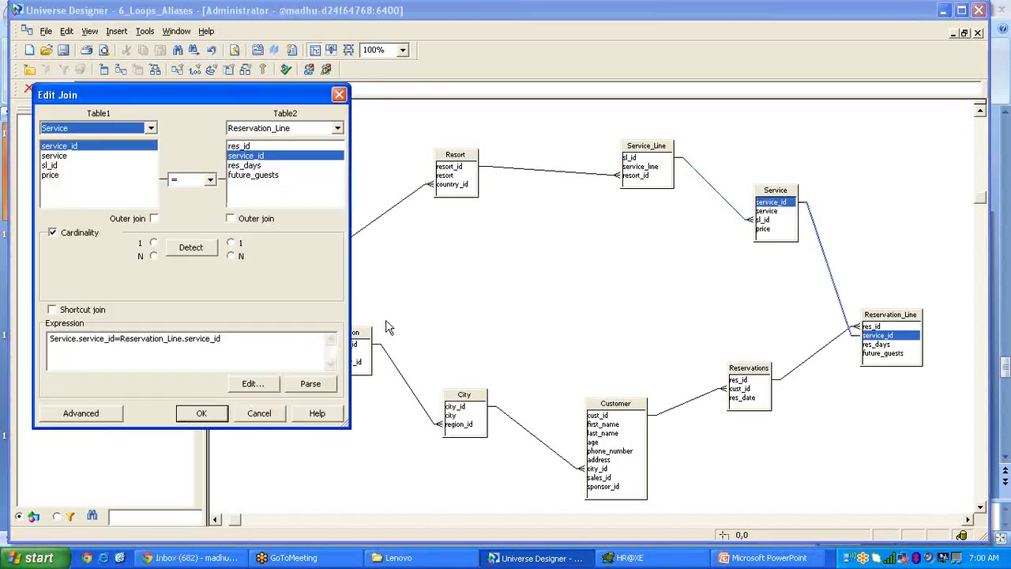
pyautogui.click(196, 248)
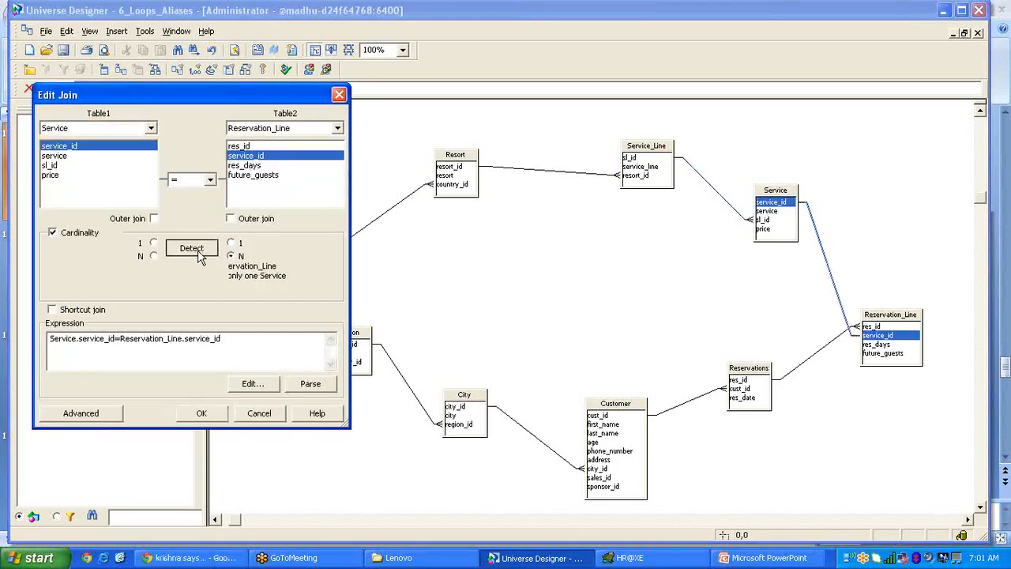
pyautogui.click(202, 412)
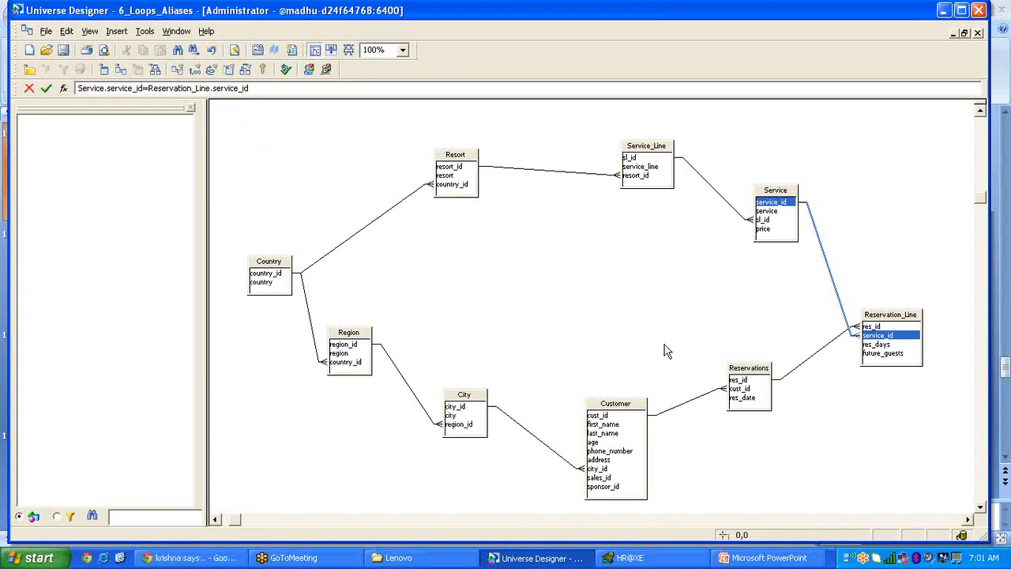
# Move Service up-right, Reservation_Line and Reservations lower, Customer and City left, Region far left.
pyautogui.moveTo(772, 196); pyautogui.dragTo(800, 169)
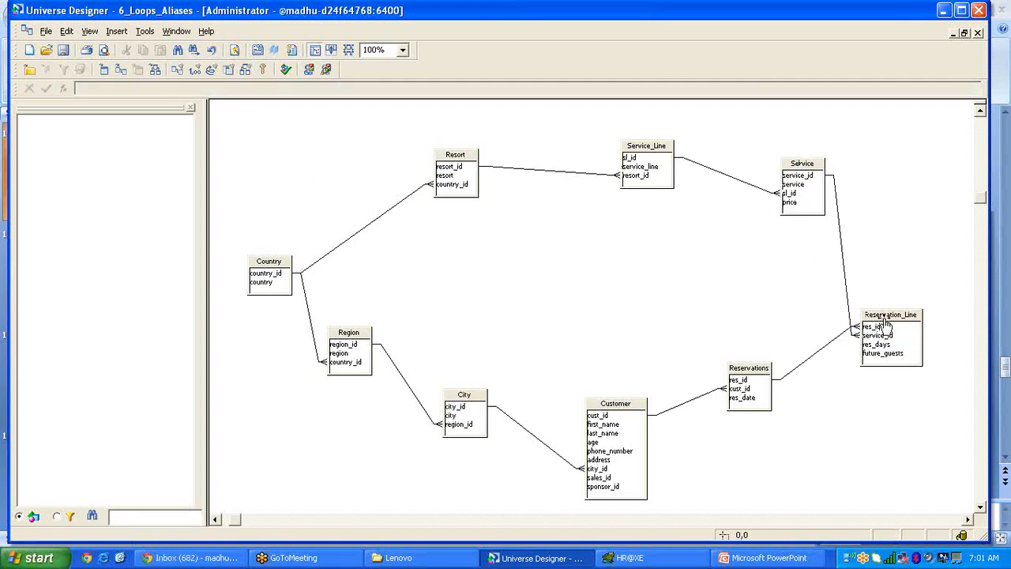
pyautogui.moveTo(883, 321); pyautogui.dragTo(882, 338)
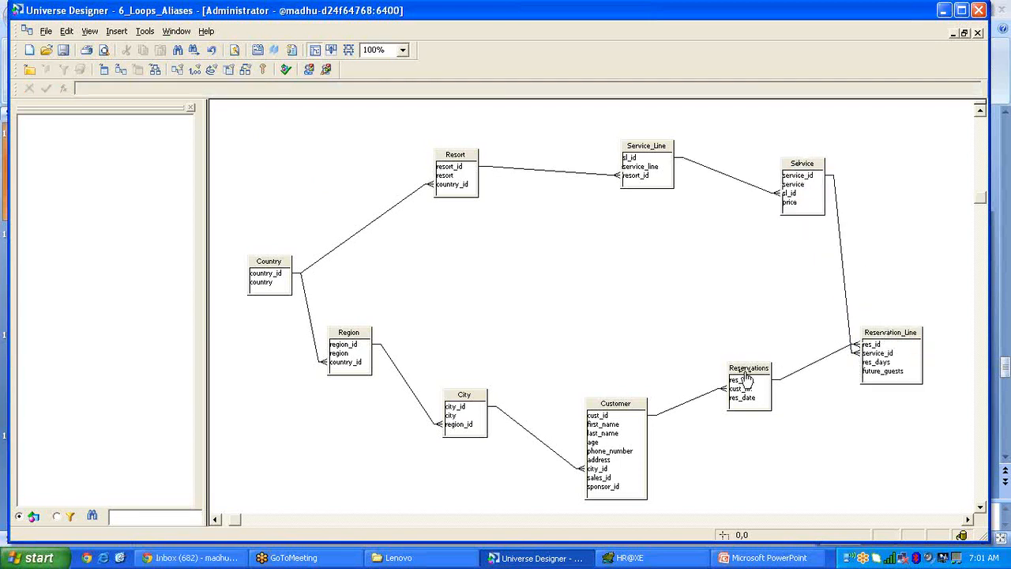
pyautogui.moveTo(745, 381); pyautogui.dragTo(763, 407)
pyautogui.moveTo(597, 413); pyautogui.dragTo(578, 413)
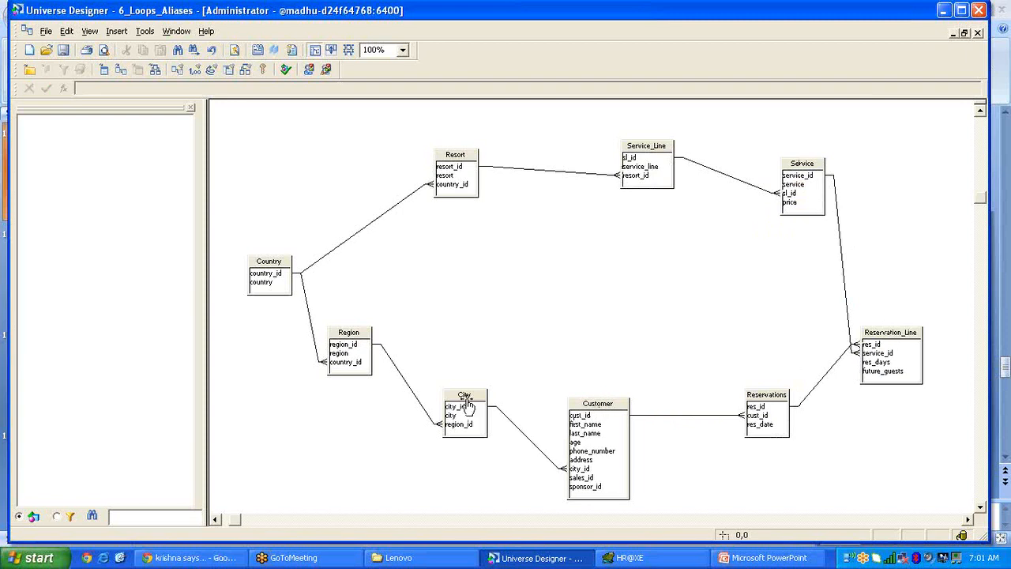
pyautogui.moveTo(464, 400); pyautogui.dragTo(437, 409)
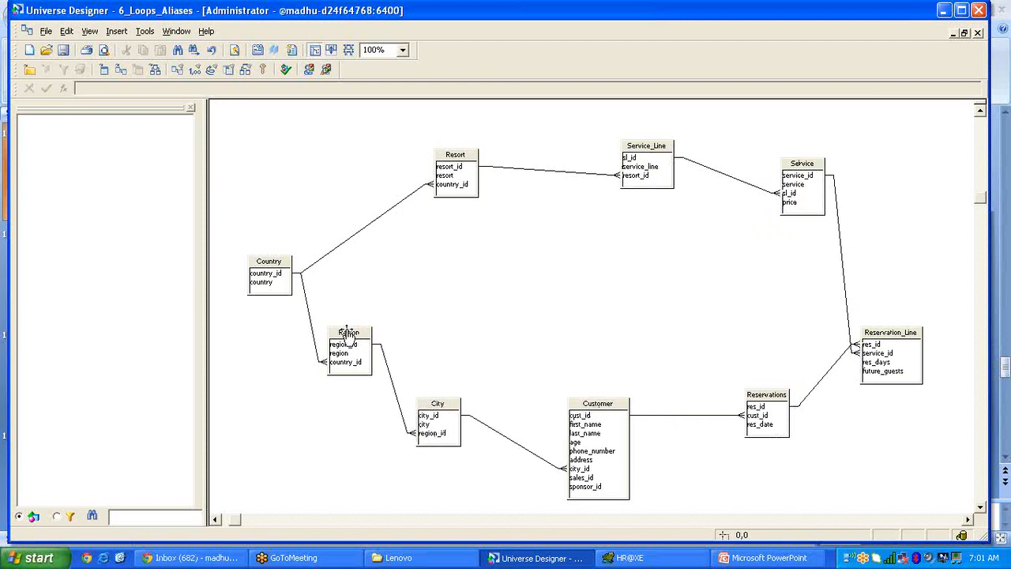
pyautogui.moveTo(353, 343); pyautogui.dragTo(93, 196)
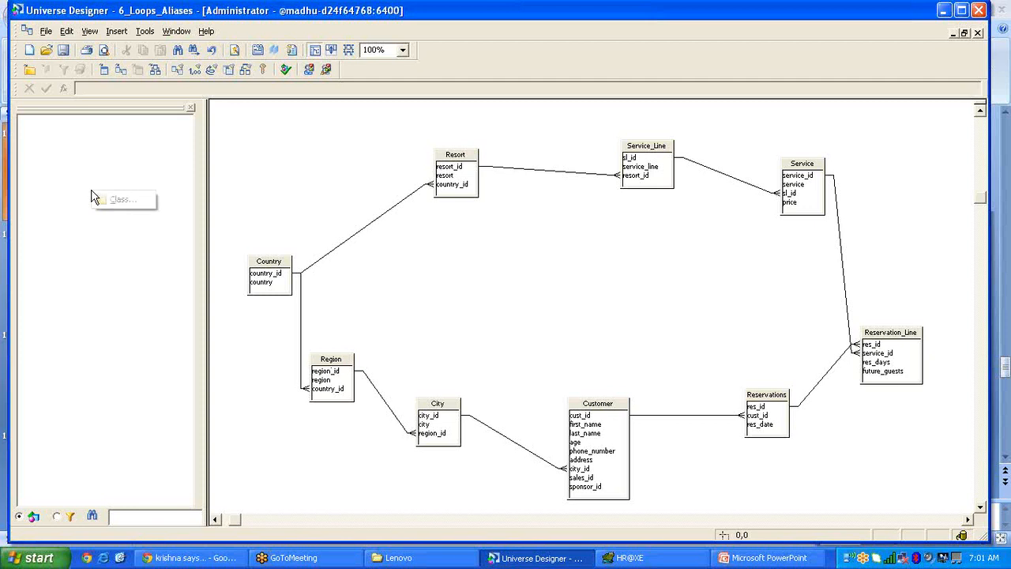
# Create a new class named 'Customer & Resort'.
pyautogui.click(118, 200)
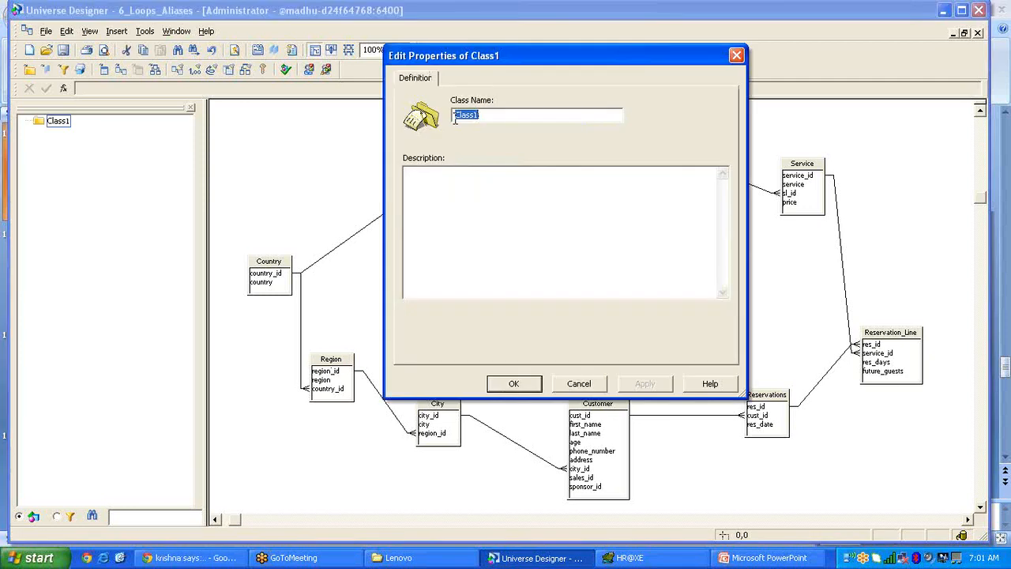
pyautogui.write('Cla')
pyautogui.press('BackSpace')
pyautogui.write('stomer & R')
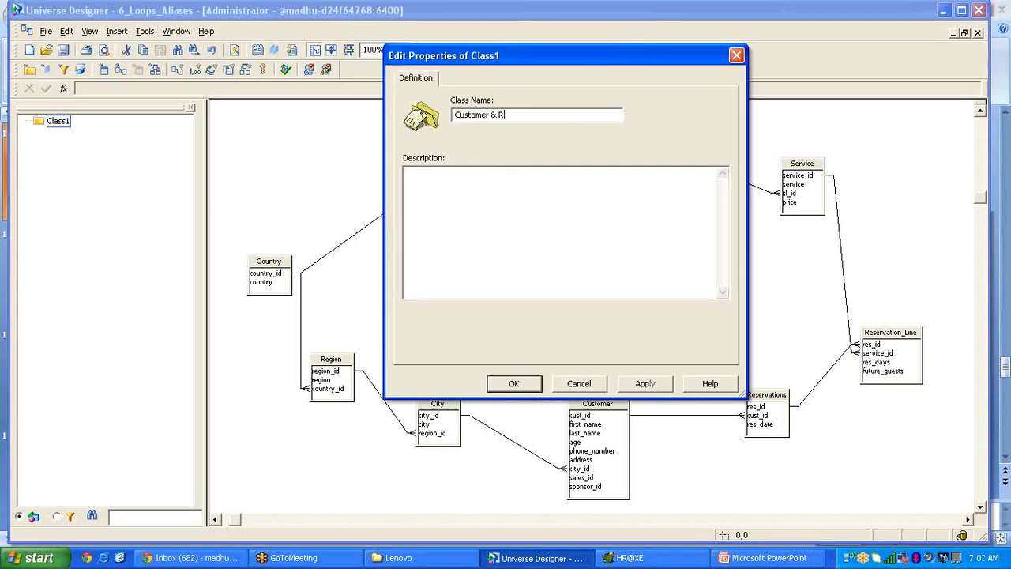
pyautogui.write('esort')
pyautogui.click(527, 385)
# Add First Name, Last Name, City, Region, Resort and Country objects to the class from their columns.
pyautogui.moveTo(581, 427); pyautogui.dragTo(100, 126)
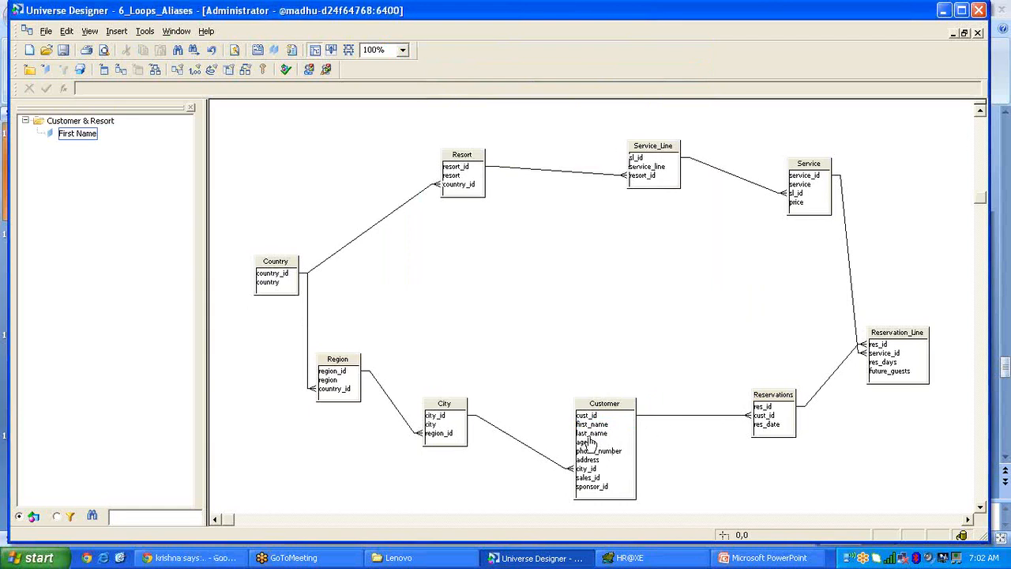
pyautogui.moveTo(593, 434); pyautogui.dragTo(75, 145)
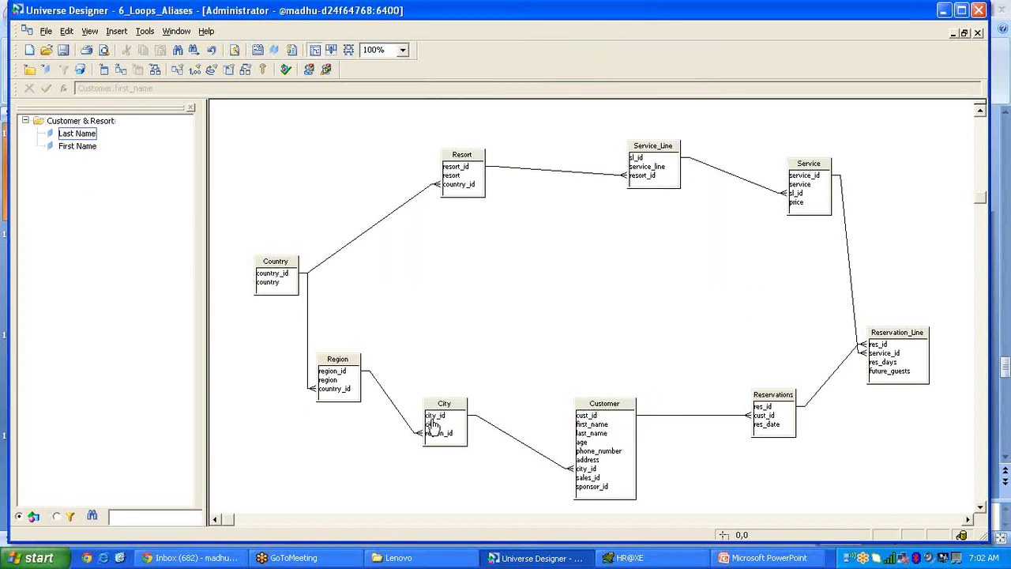
pyautogui.moveTo(434, 424); pyautogui.dragTo(96, 128)
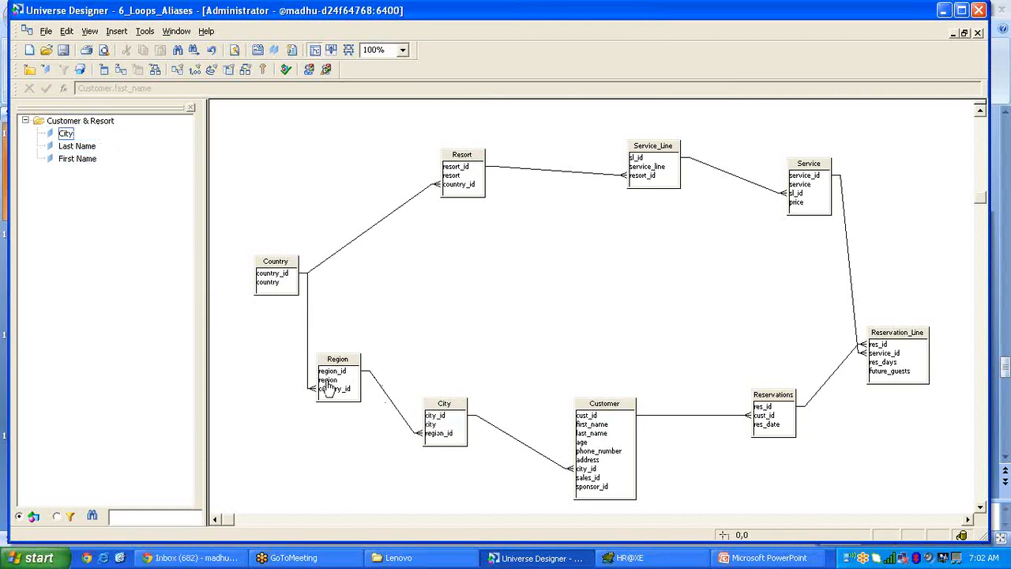
pyautogui.moveTo(328, 379); pyautogui.dragTo(78, 132)
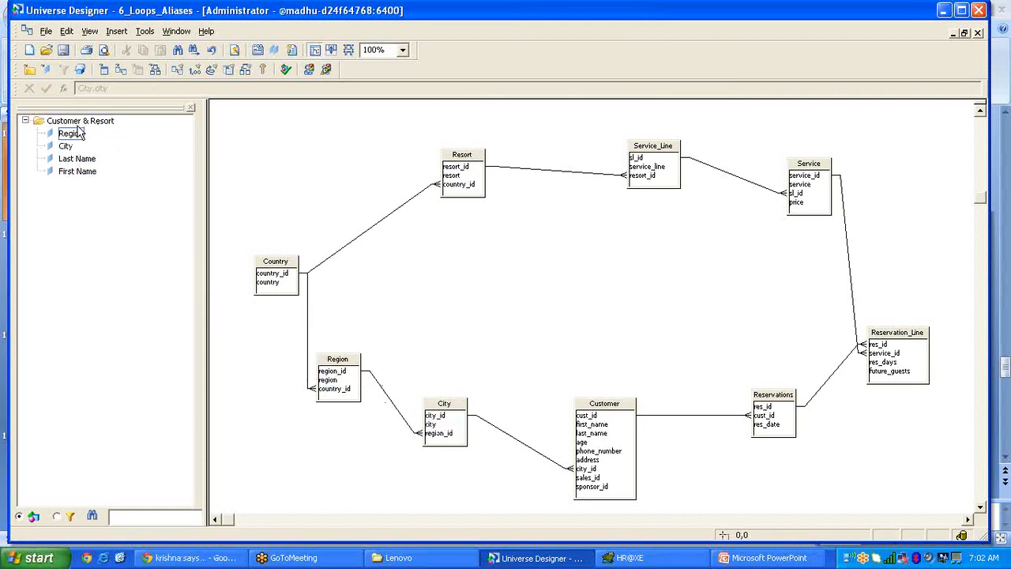
pyautogui.moveTo(452, 177); pyautogui.dragTo(79, 123)
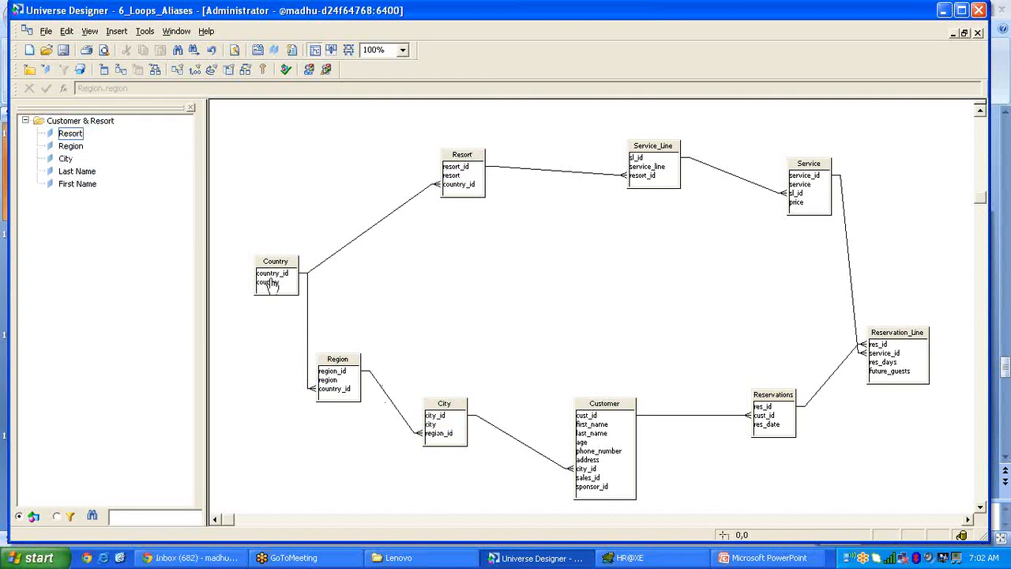
pyautogui.moveTo(269, 282); pyautogui.dragTo(79, 131)
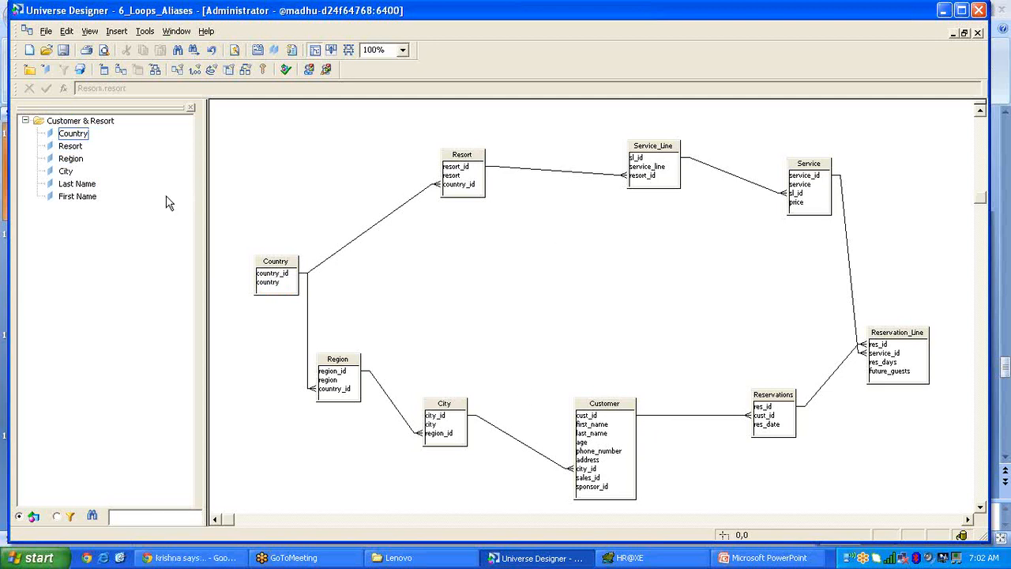
# Rename the Country object to 'Customer Country'.
pyautogui.doubleClick(74, 134)
pyautogui.click(455, 115)
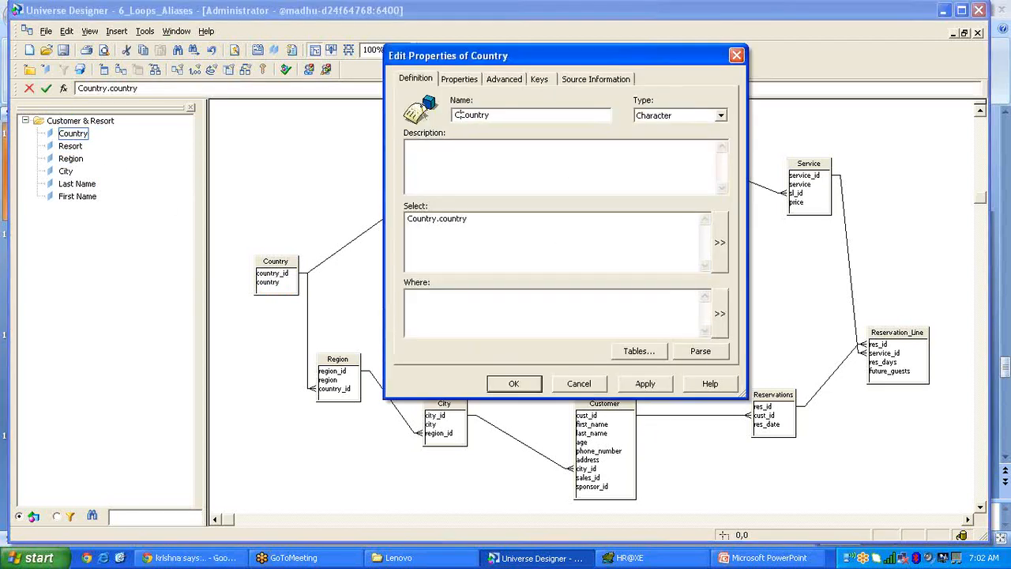
pyautogui.write('Customer')
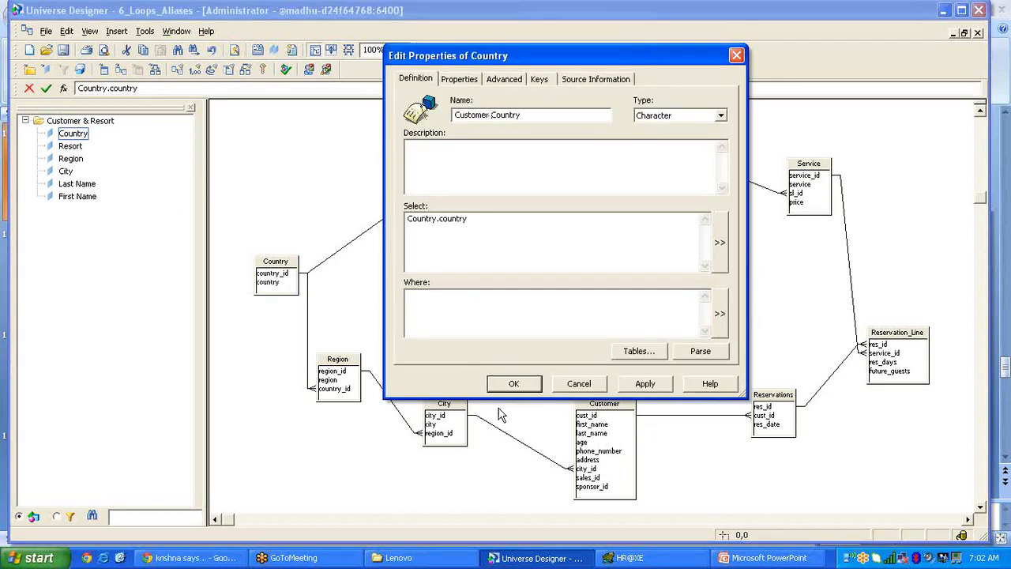
pyautogui.click(514, 383)
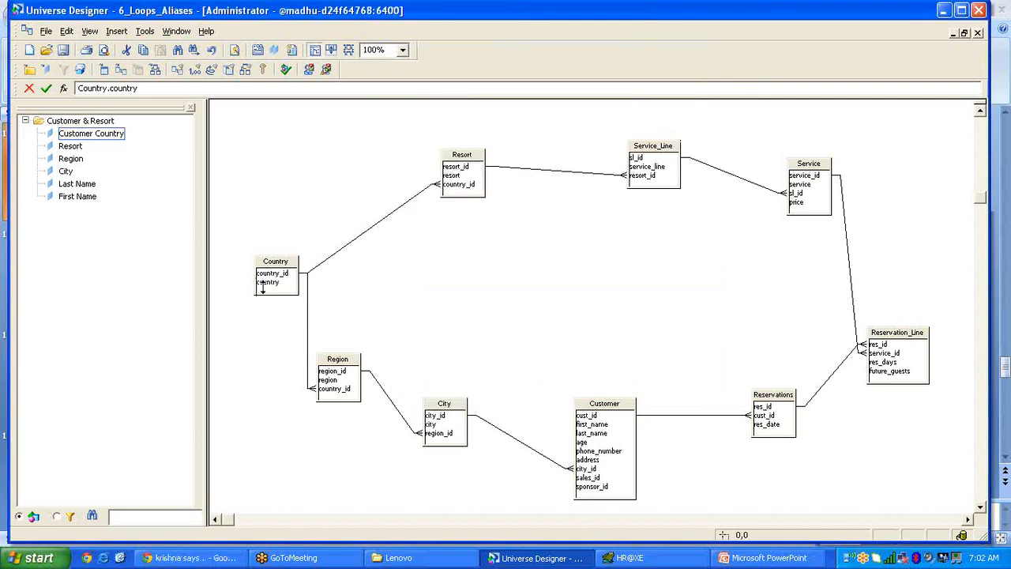
# Add a second country object from the Country table and name it 'Resort Country'.
pyautogui.moveTo(276, 286); pyautogui.dragTo(90, 128)
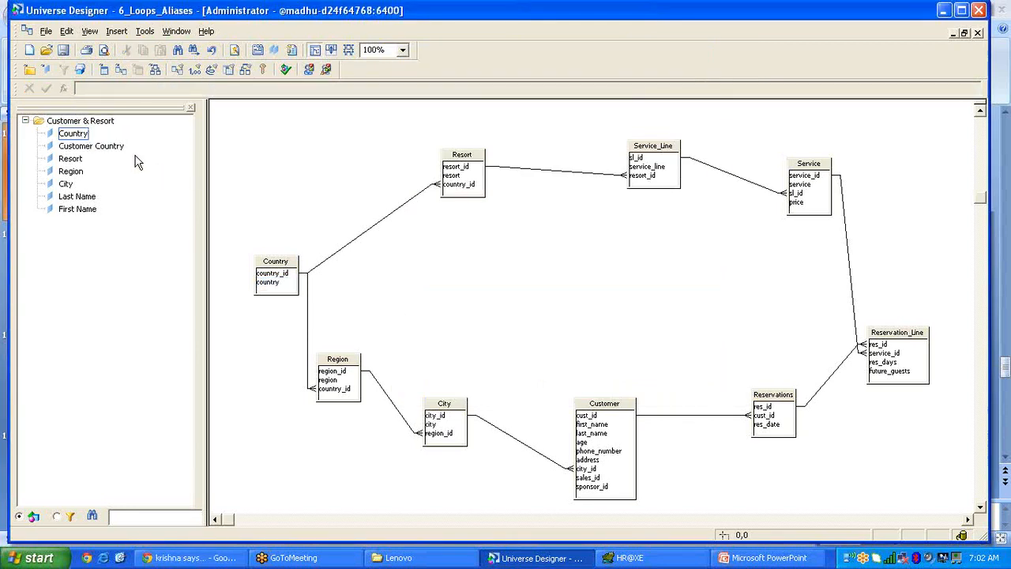
pyautogui.doubleClick(88, 134)
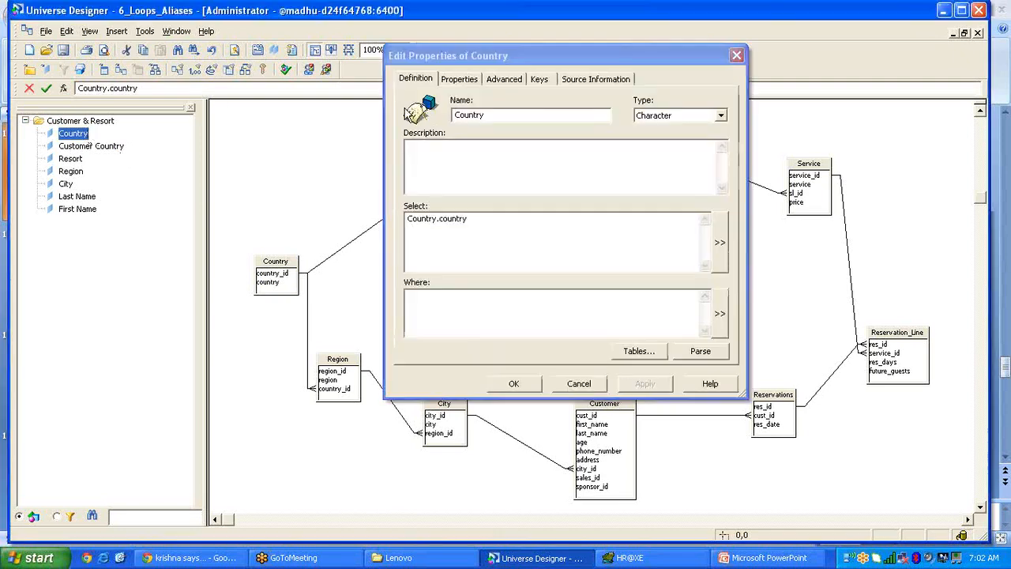
pyautogui.click(455, 116)
pyautogui.write('Resort')
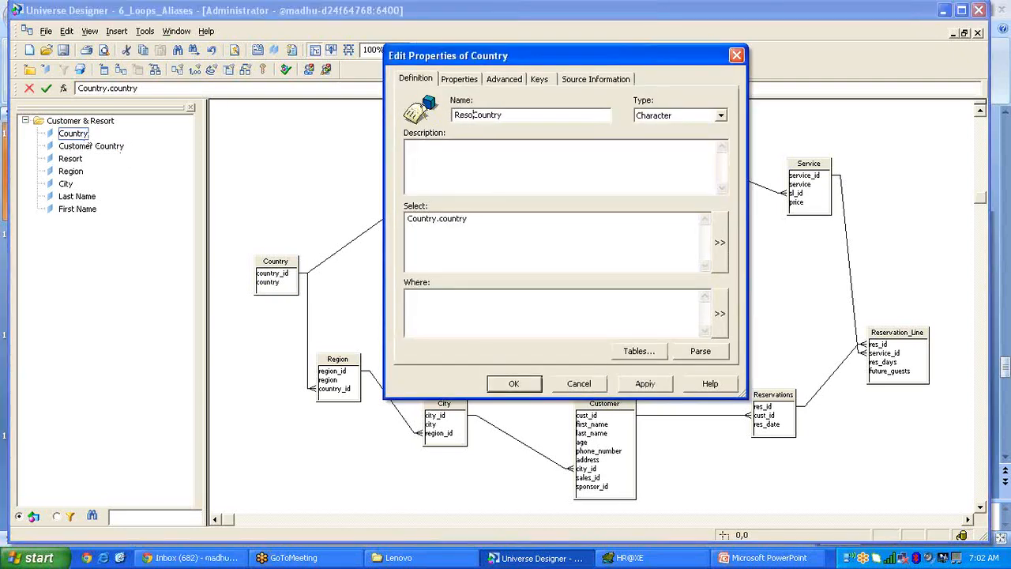
pyautogui.click(514, 383)
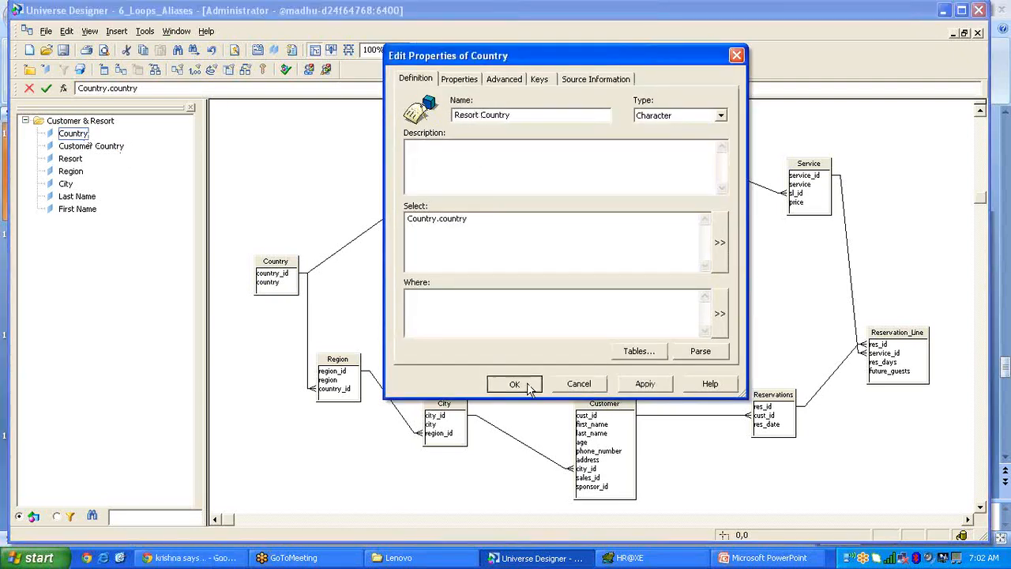
# Save the universe as 6_Loops_Aliases, export it to the repository, and launch the browser.
pyautogui.click(64, 51)
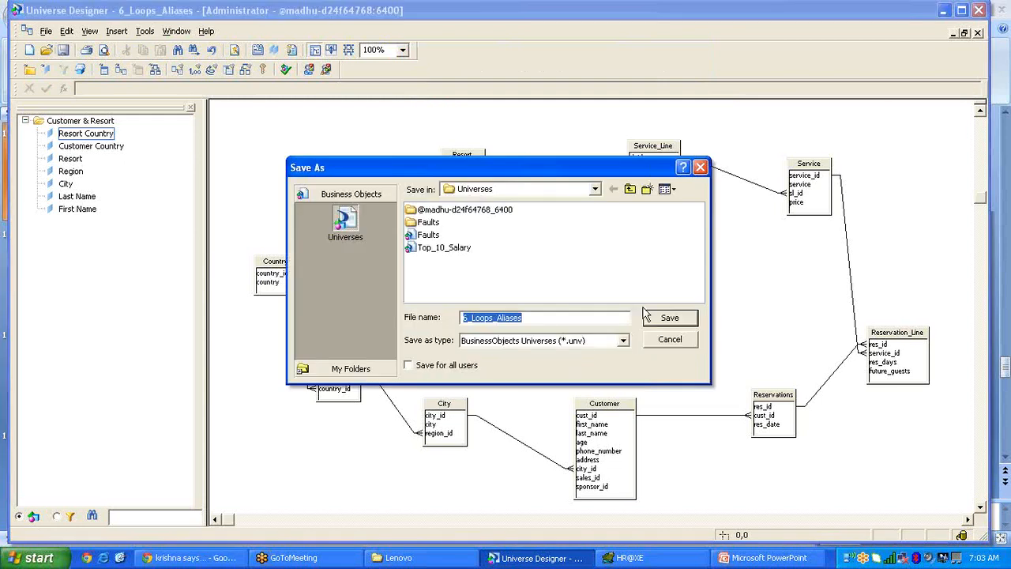
pyautogui.click(671, 318)
pyautogui.click(46, 31)
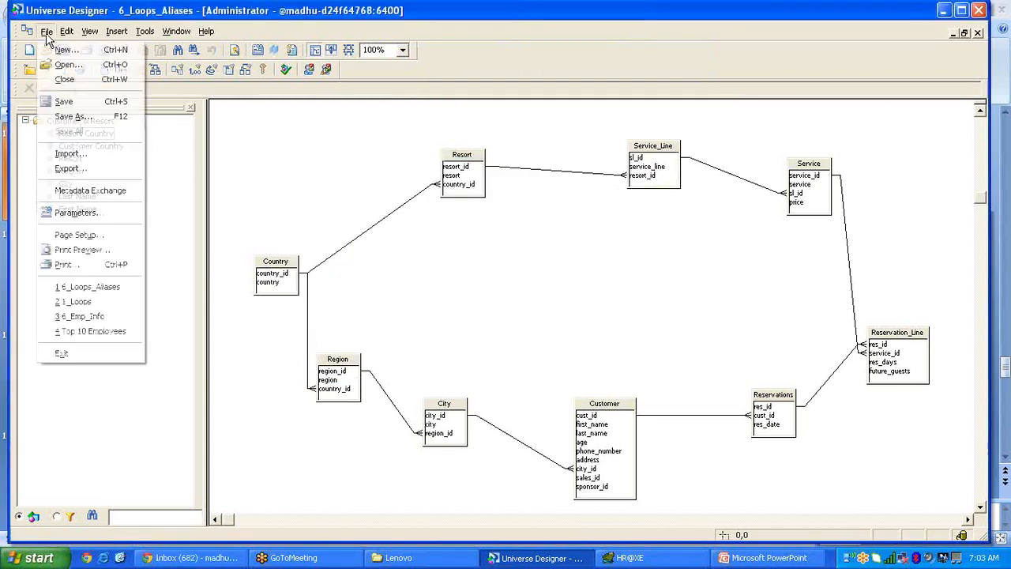
pyautogui.click(63, 150)
pyautogui.click(491, 418)
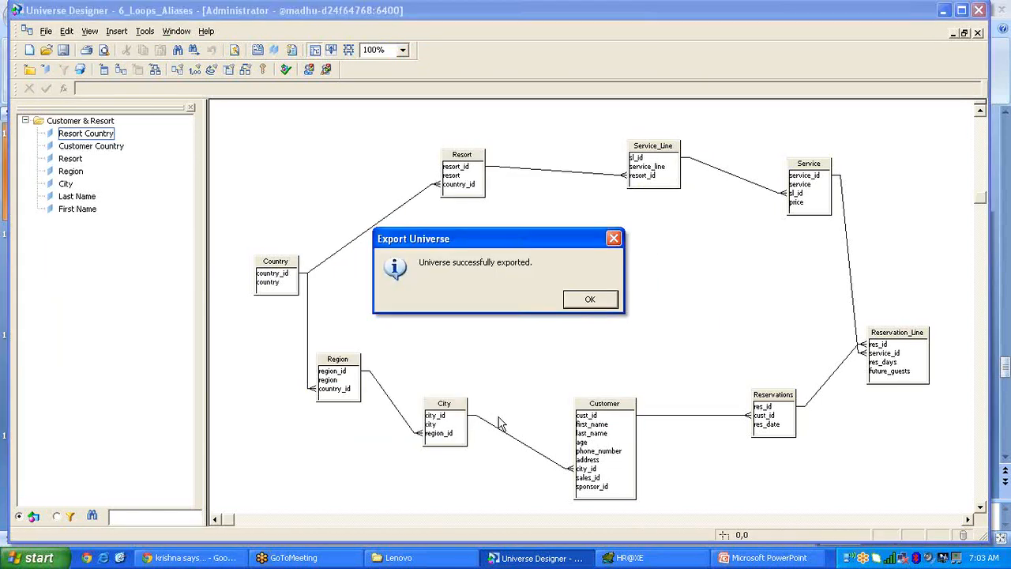
pyautogui.click(590, 300)
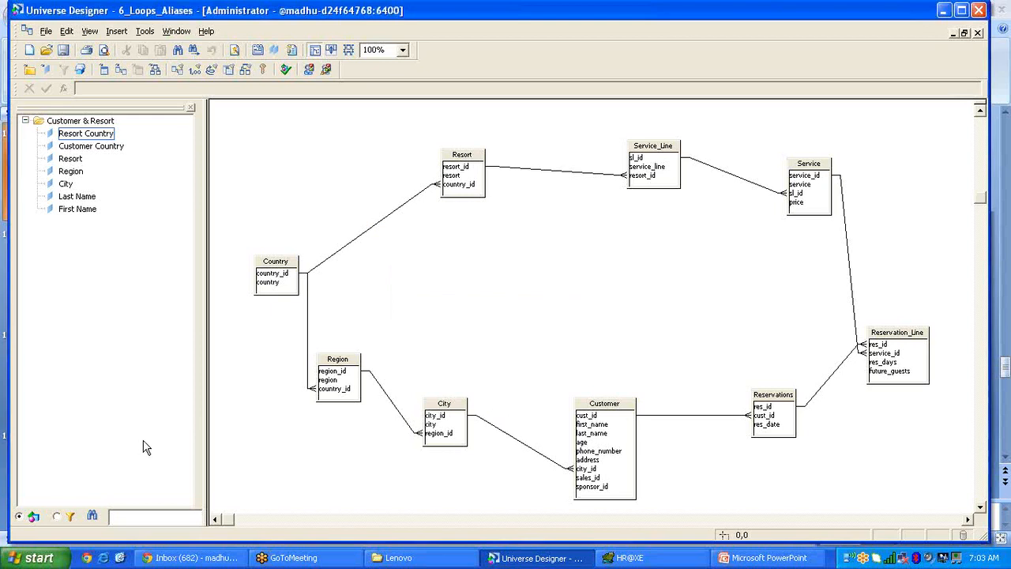
pyautogui.click(104, 558)
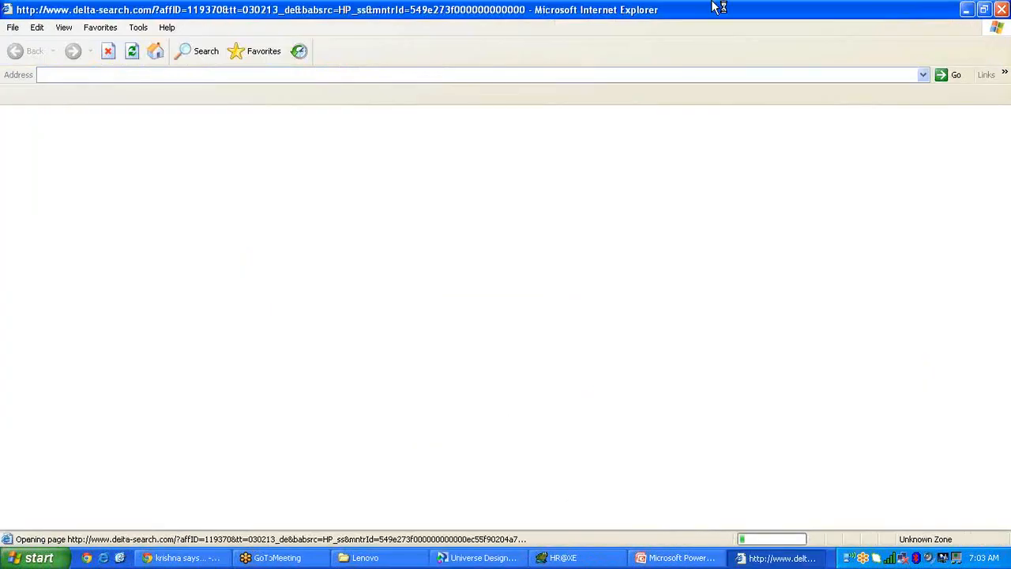
# Open the InfoView logon page from address history and log on as administrator.
pyautogui.click(922, 75)
pyautogui.click(923, 75)
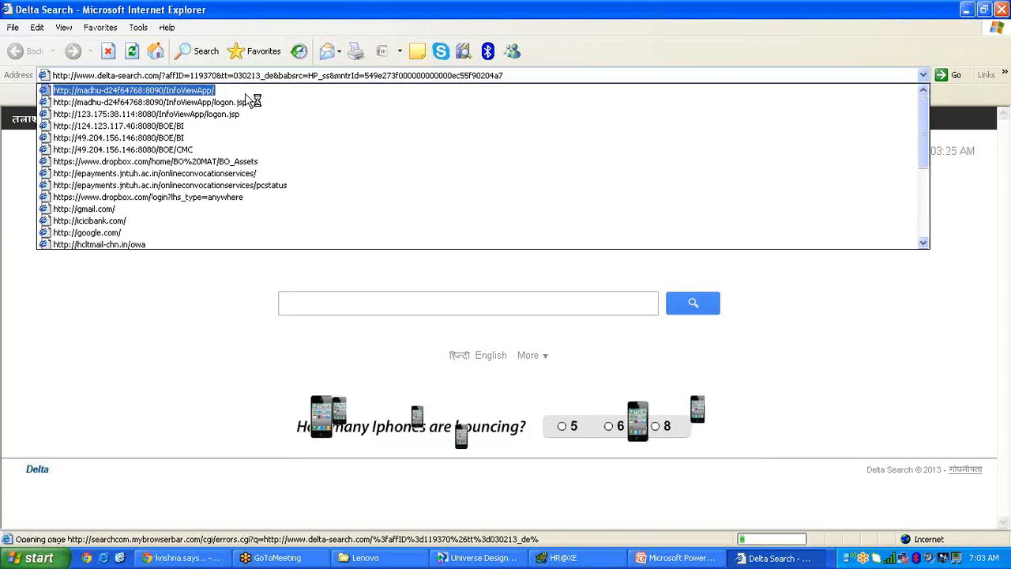
pyautogui.click(237, 93)
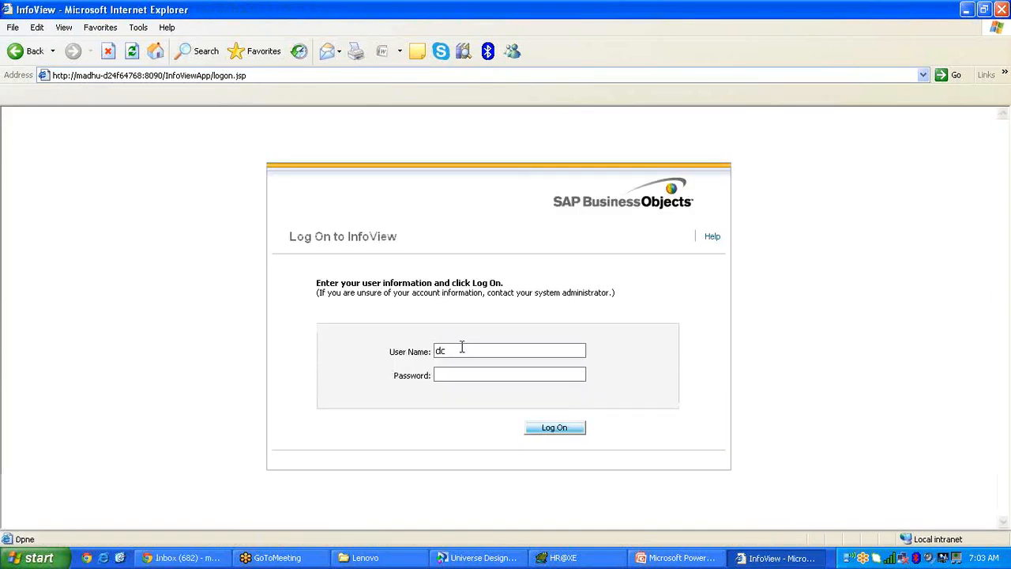
pyautogui.click(458, 354)
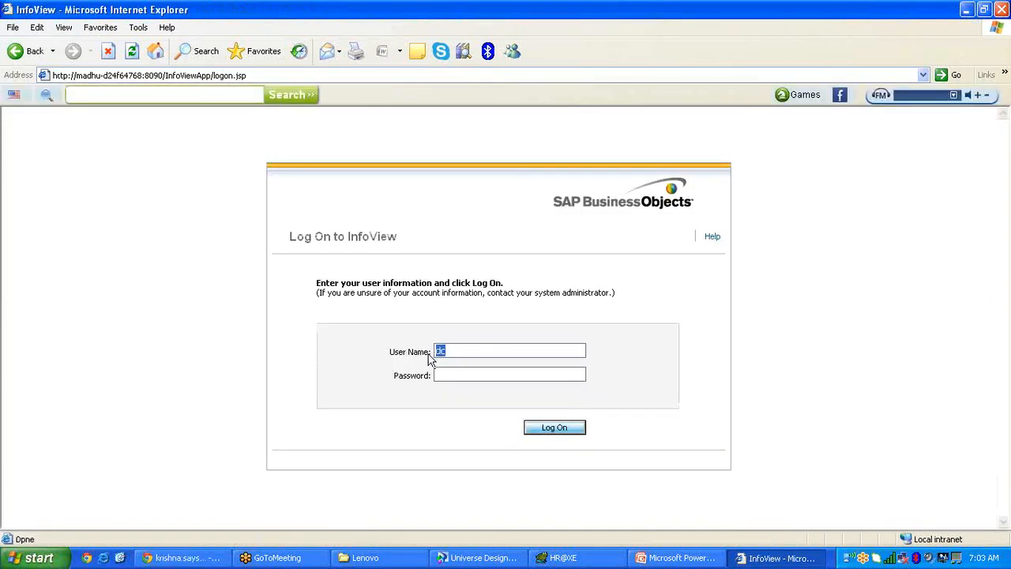
pyautogui.write('administrator')
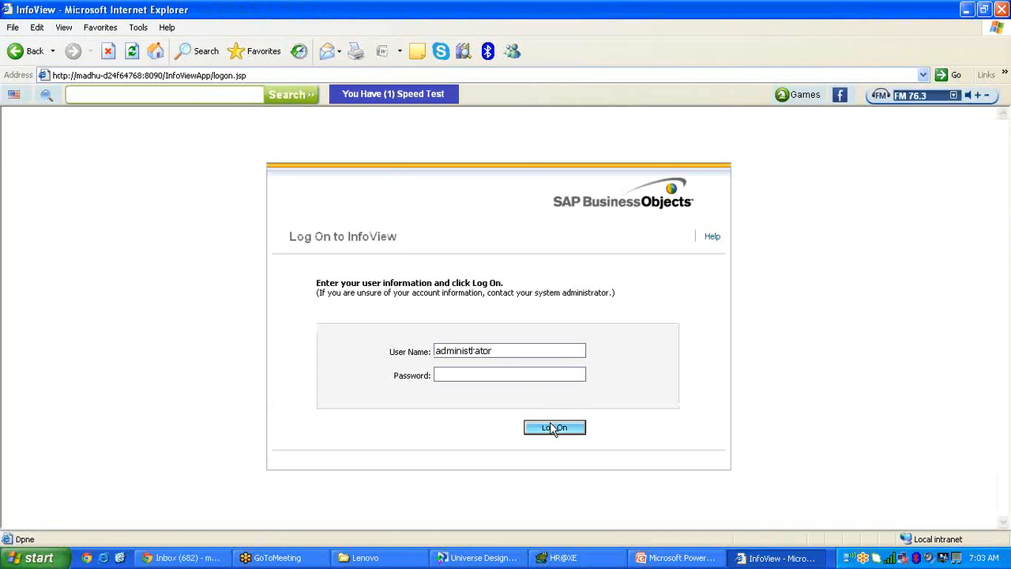
pyautogui.click(554, 427)
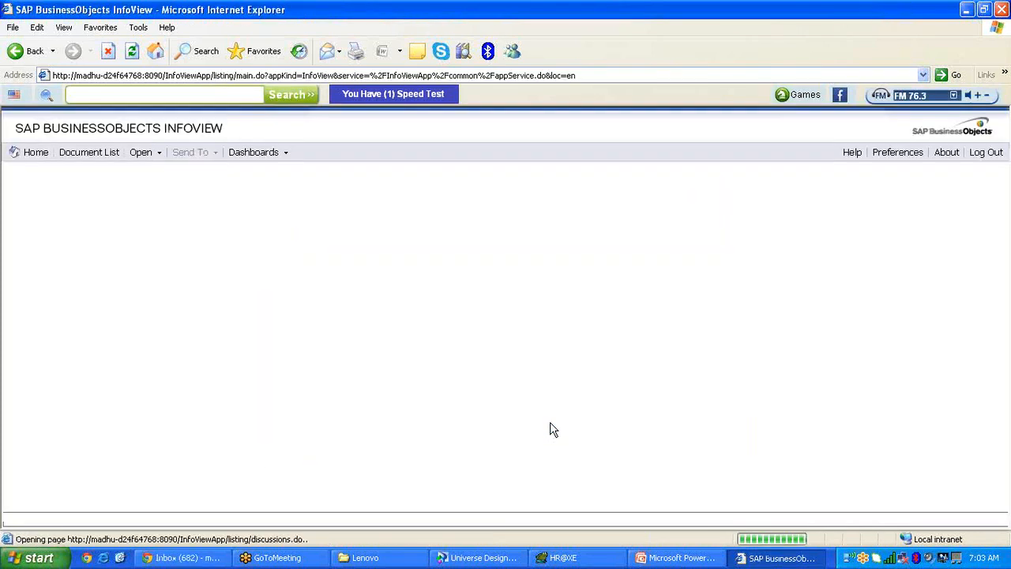
# Start a new Web Intelligence document using the 6_Loops_Aliases universe.
pyautogui.rightClick(575, 101)
pyautogui.click(612, 165)
pyautogui.click(86, 275)
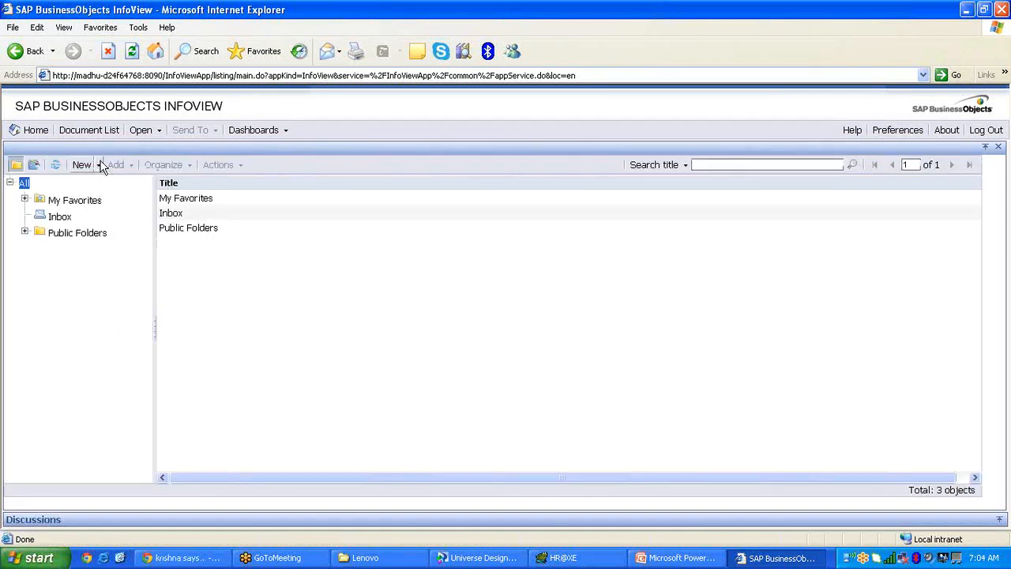
pyautogui.click(90, 164)
pyautogui.click(100, 197)
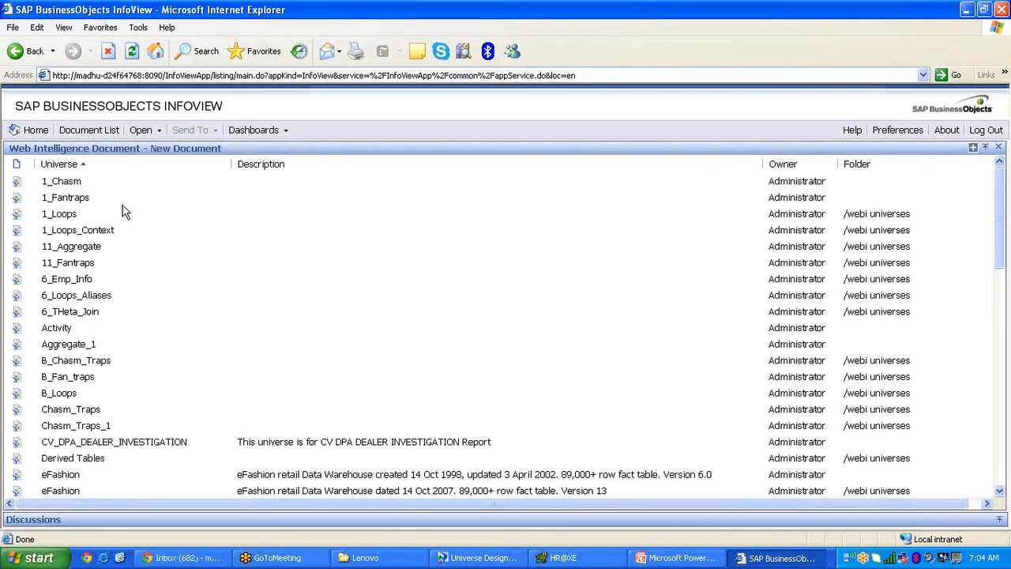
pyautogui.click(102, 299)
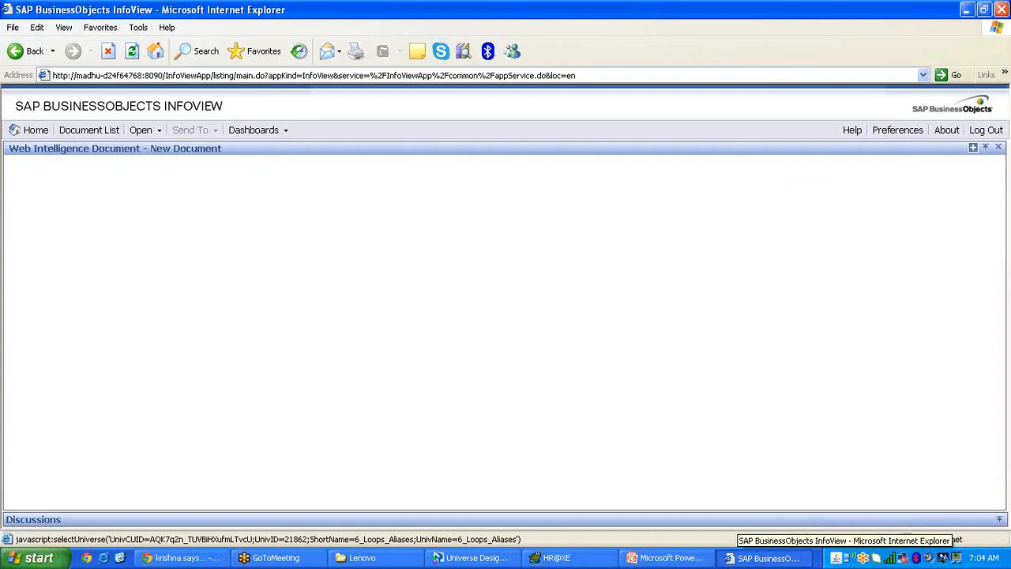
# Allow the Web Intelligence applet and add First Name and City as result objects.
pyautogui.click(473, 558)
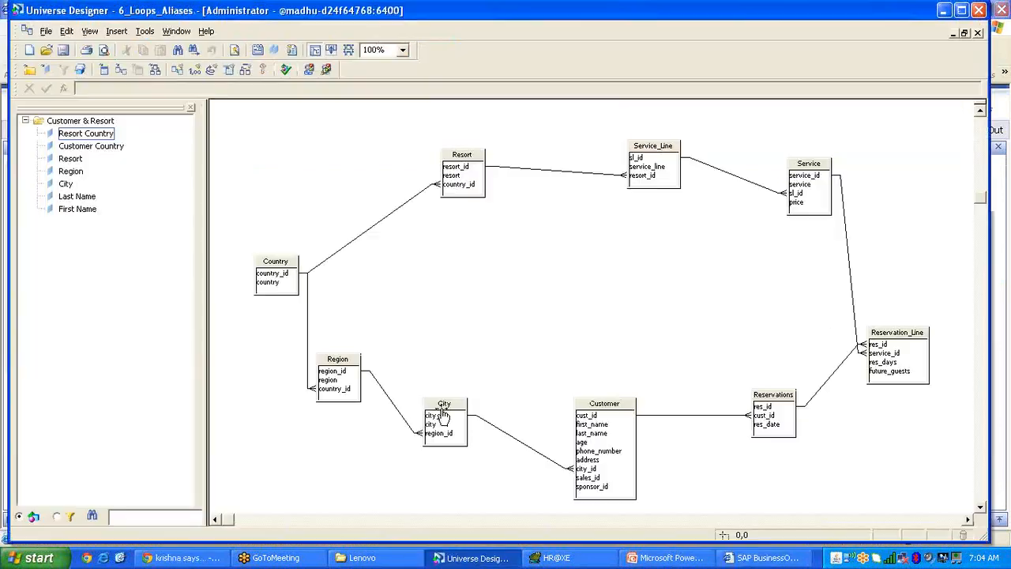
pyautogui.click(608, 299)
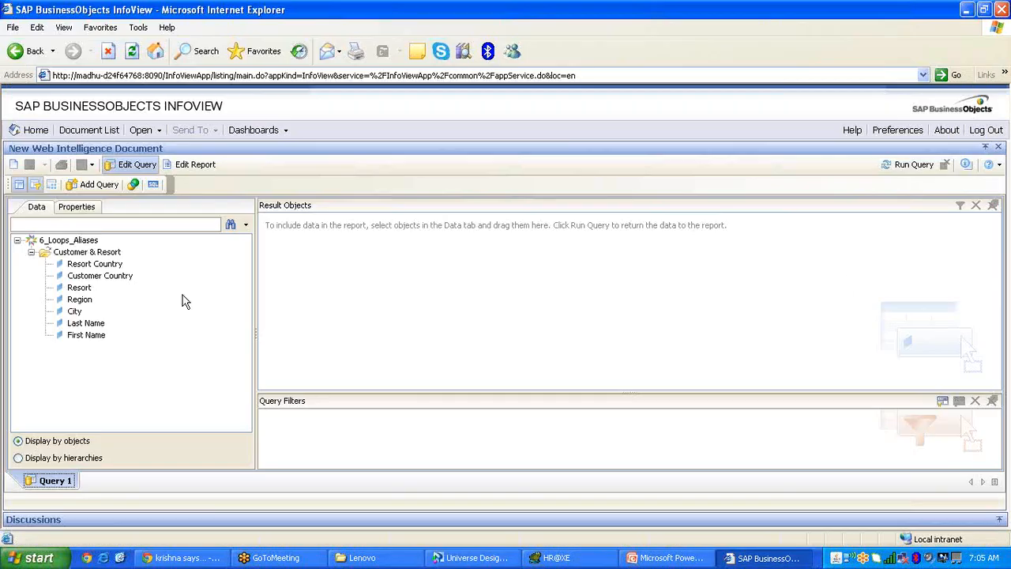
pyautogui.doubleClick(86, 334)
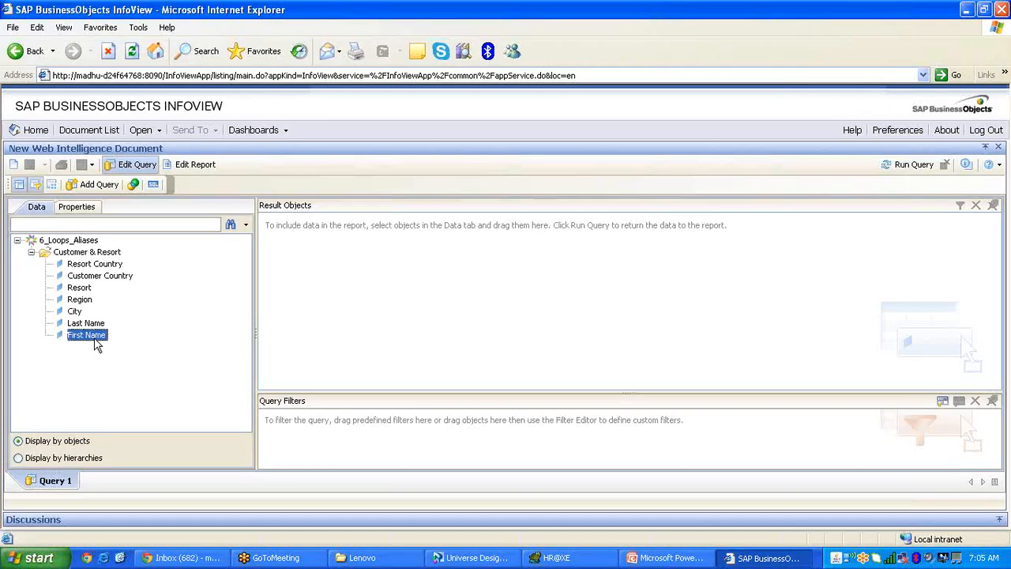
pyautogui.doubleClick(75, 312)
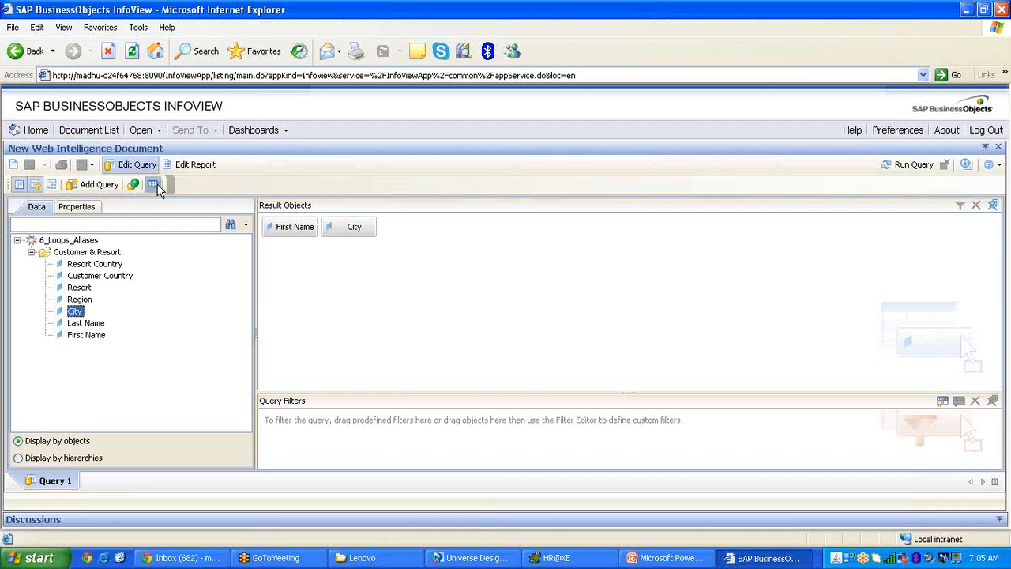
# Compare the query with the universe schema in Designer, then return to the query.
pyautogui.click(478, 558)
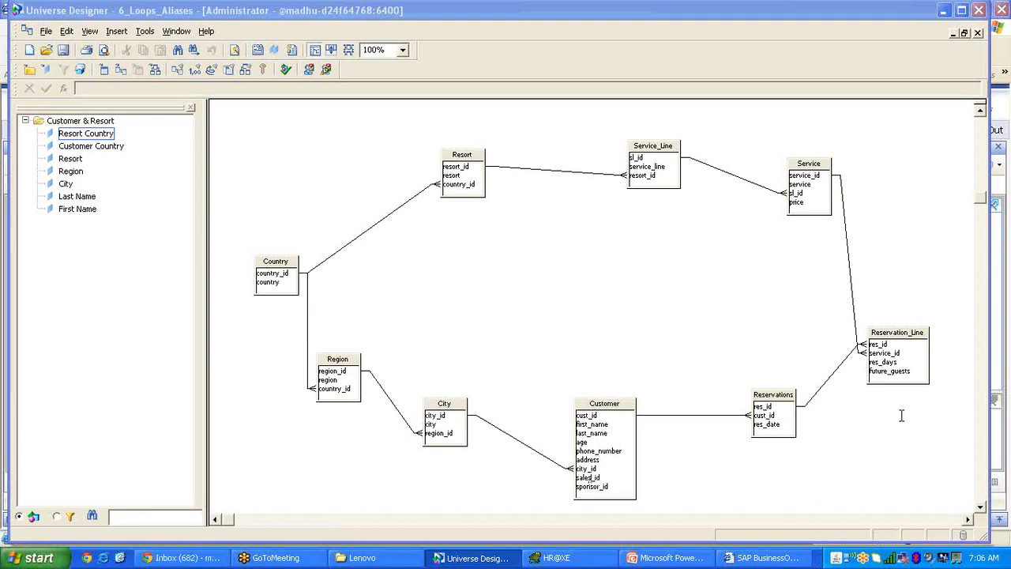
pyautogui.click(778, 556)
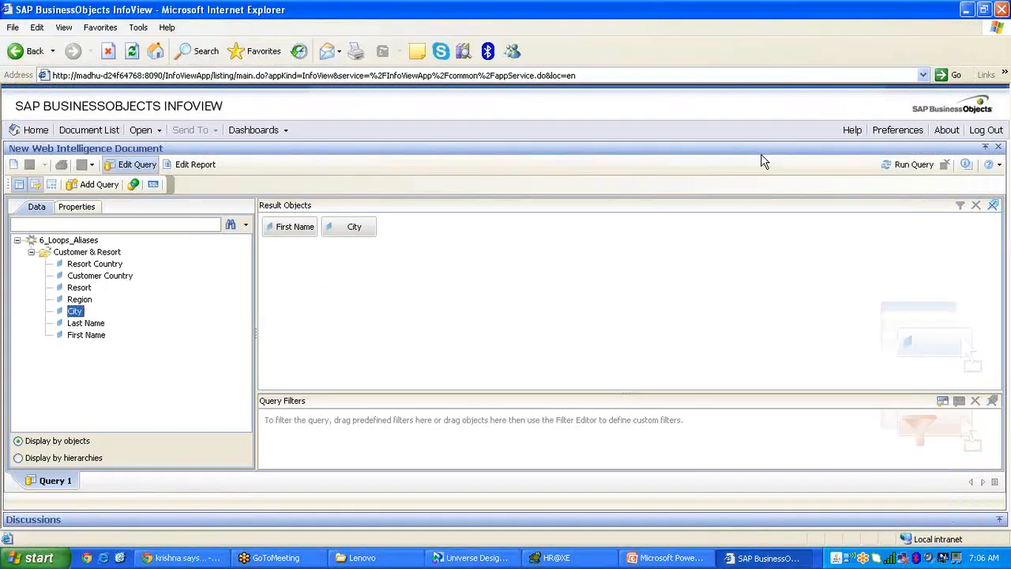
pyautogui.click(471, 557)
pyautogui.scroll(3, 979, 114)
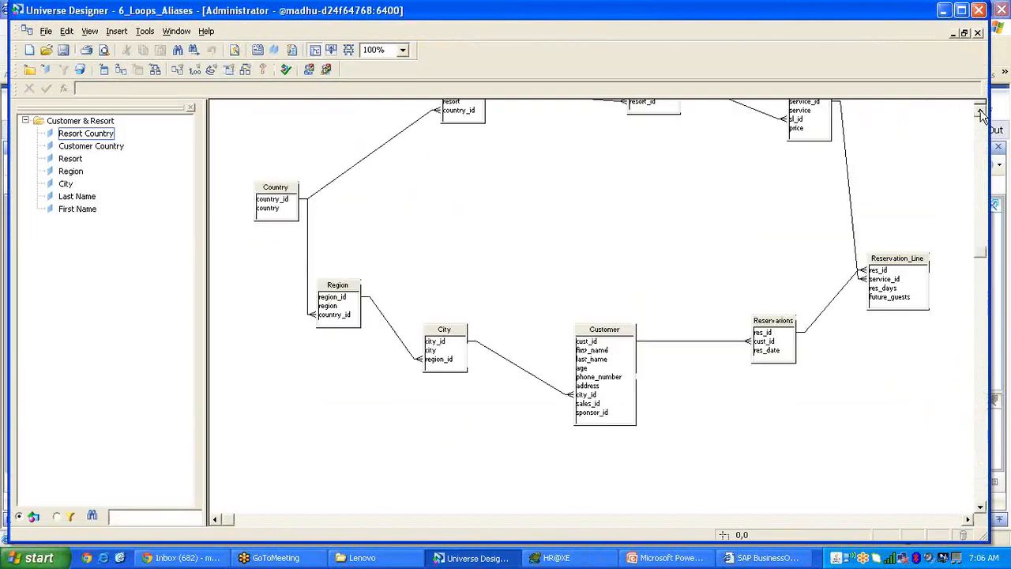
pyautogui.click(945, 9)
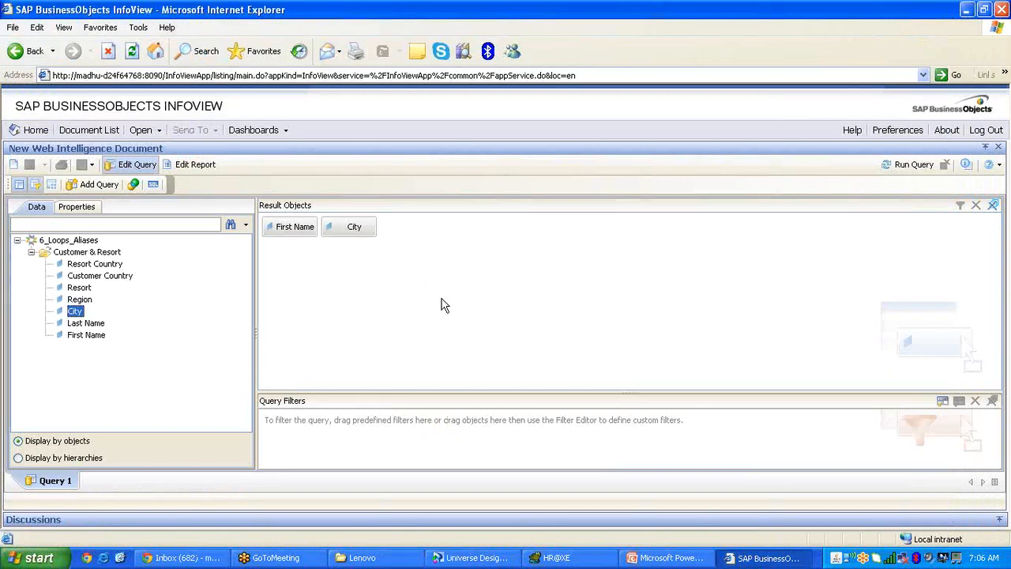
# Show the query's SQL as editable custom SQL and enlarge it to inspect all joins.
pyautogui.click(155, 186)
pyautogui.click(317, 209)
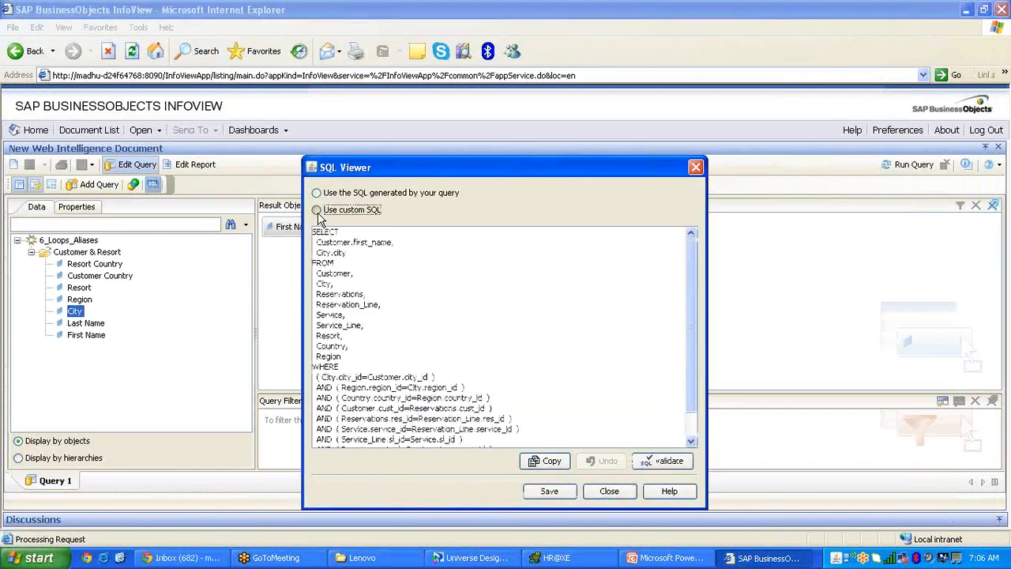
pyautogui.moveTo(440, 173); pyautogui.dragTo(420, 103)
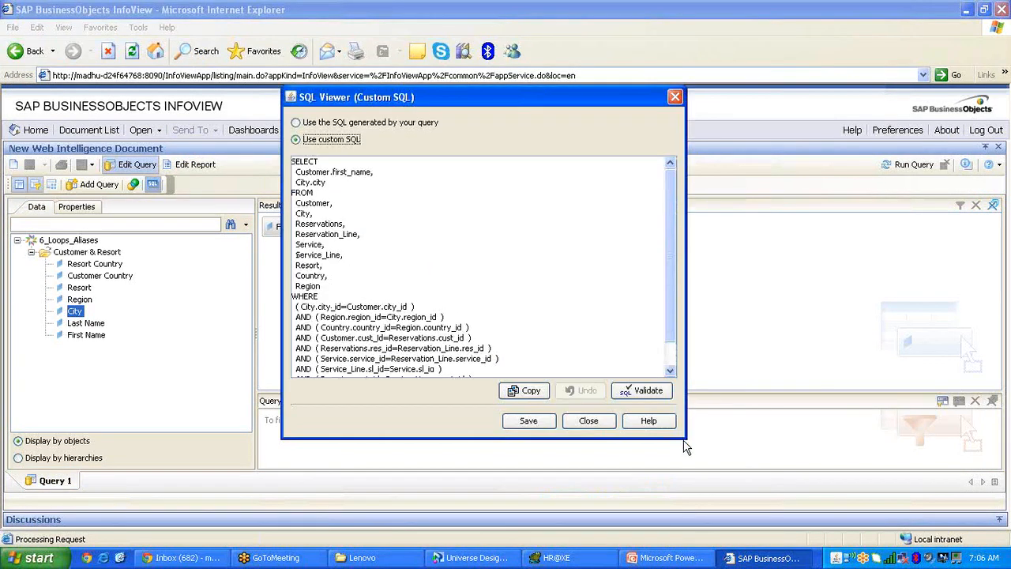
pyautogui.moveTo(685, 442); pyautogui.dragTo(769, 513)
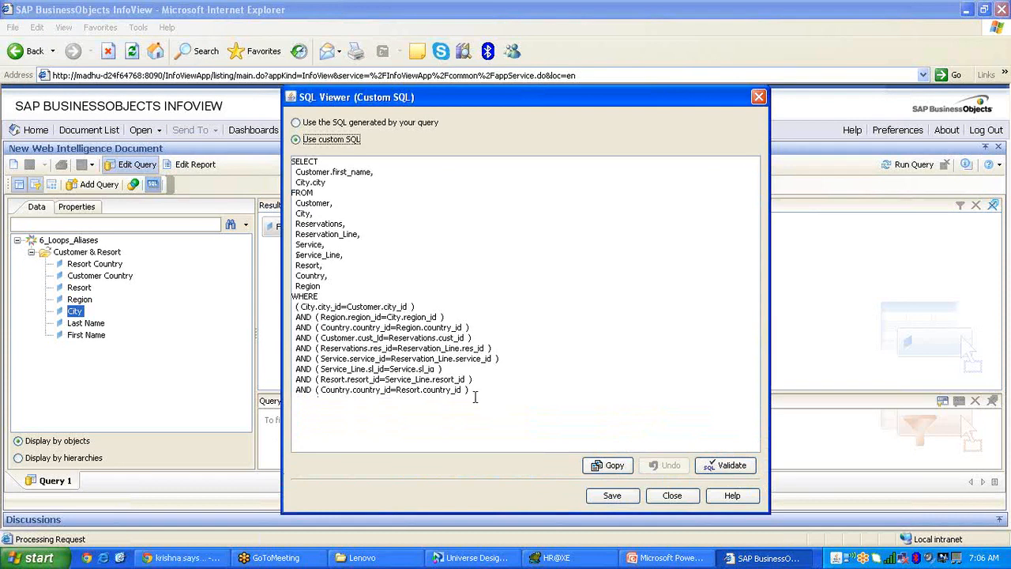
pyautogui.moveTo(471, 390); pyautogui.dragTo(286, 325)
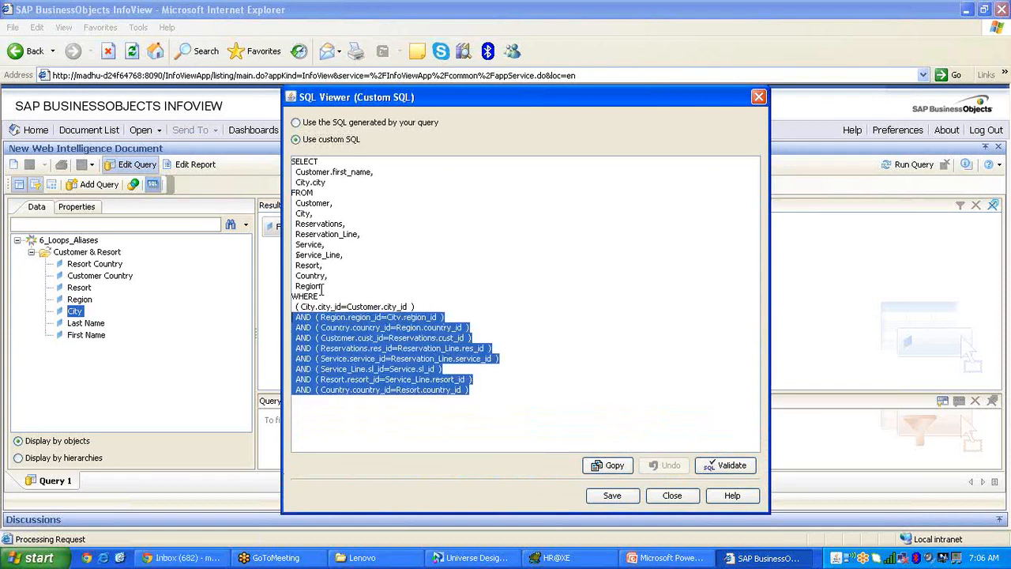
pyautogui.moveTo(324, 286); pyautogui.dragTo(290, 197)
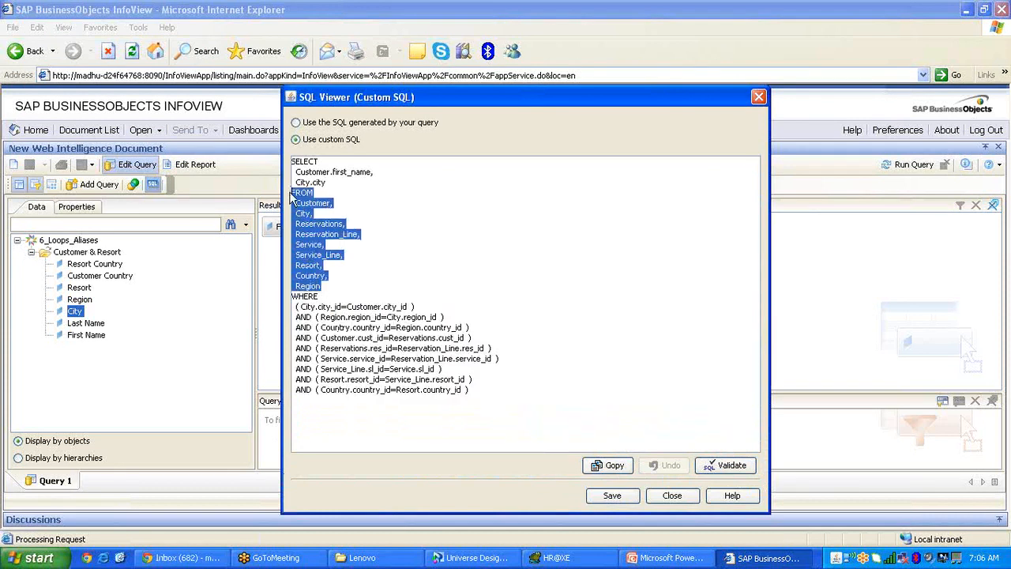
pyautogui.click(398, 286)
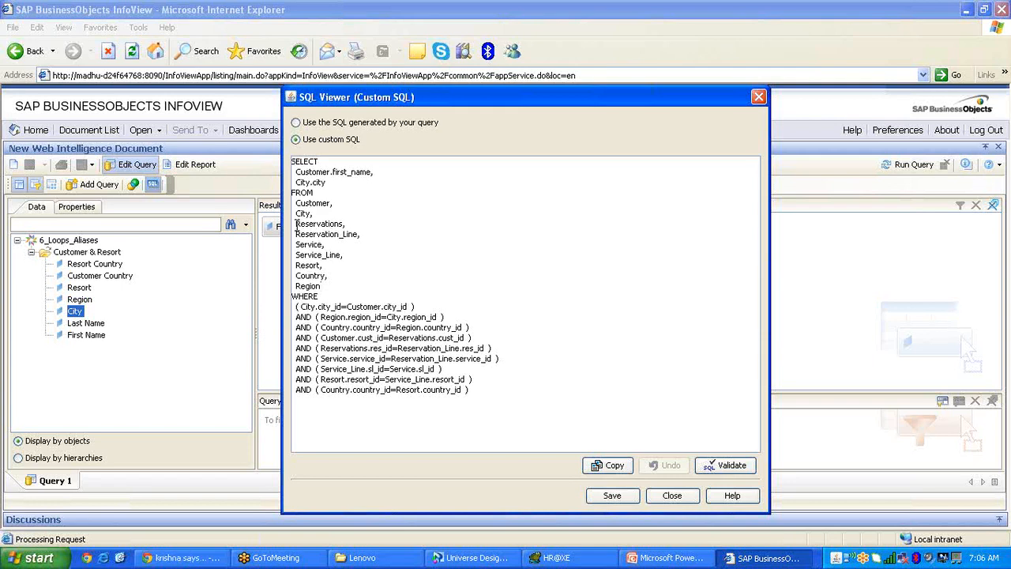
# Trial-delete the extra FROM tables and join conditions, then restore the generated SQL and close it.
pyautogui.moveTo(296, 229); pyautogui.dragTo(331, 283)
pyautogui.press('Delete')
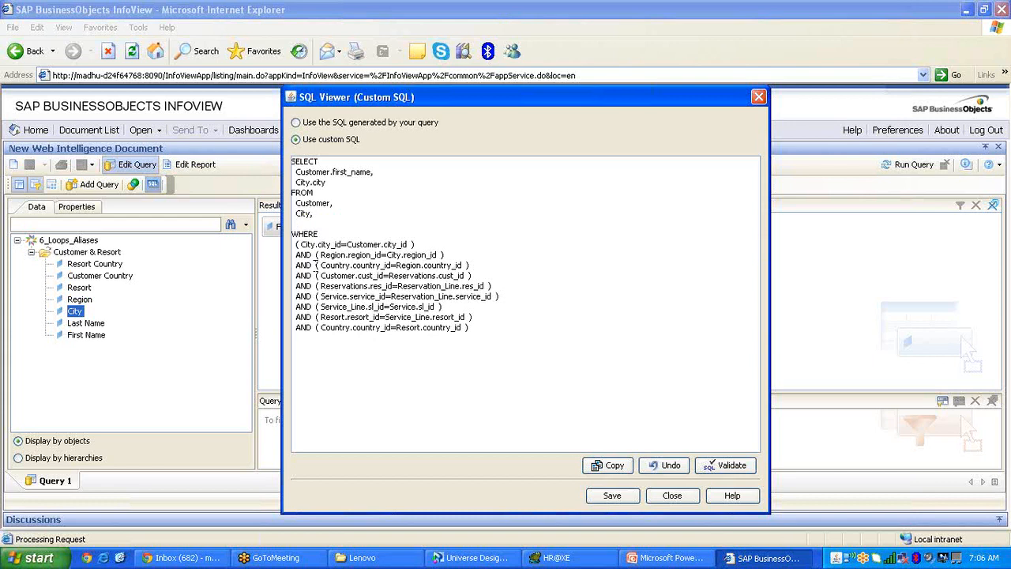
pyautogui.moveTo(297, 254); pyautogui.dragTo(477, 327)
pyautogui.press('Delete')
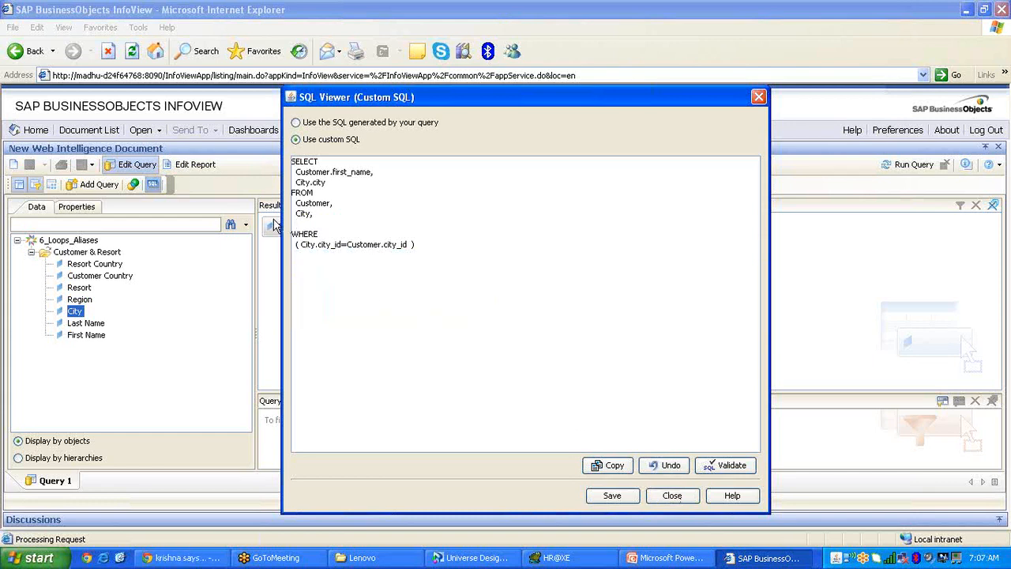
pyautogui.click(657, 465)
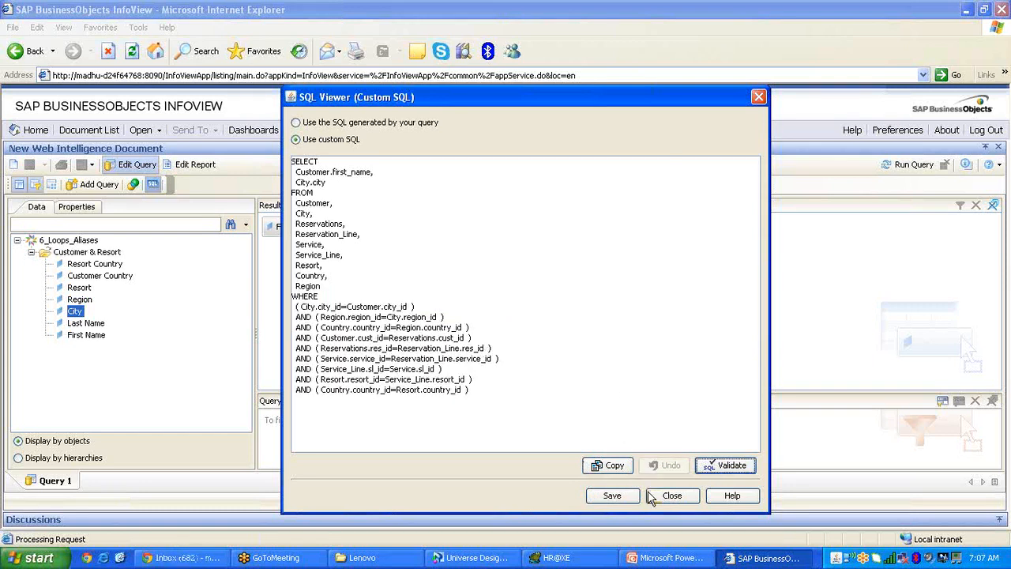
pyautogui.click(671, 495)
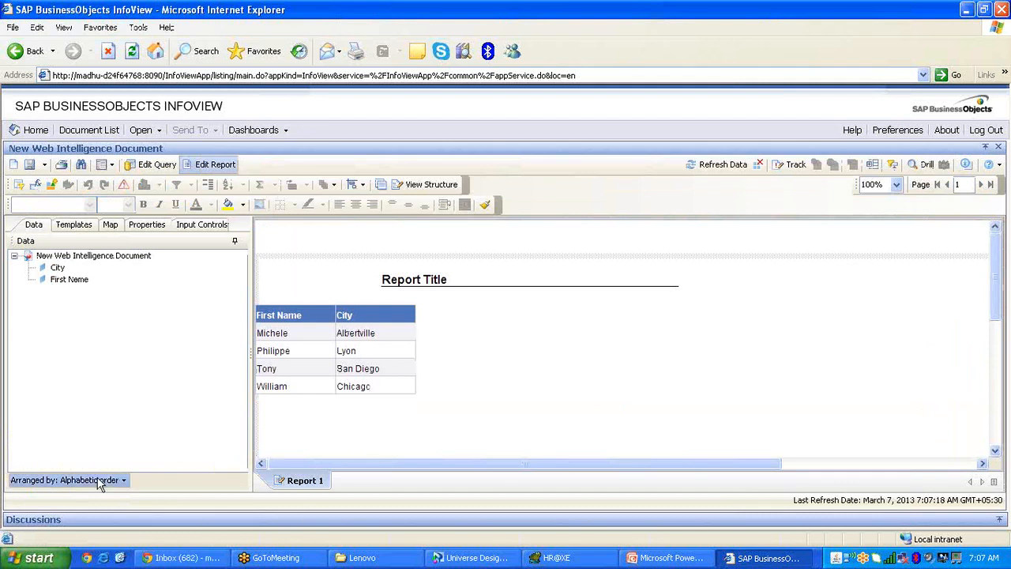
pyautogui.click(119, 557)
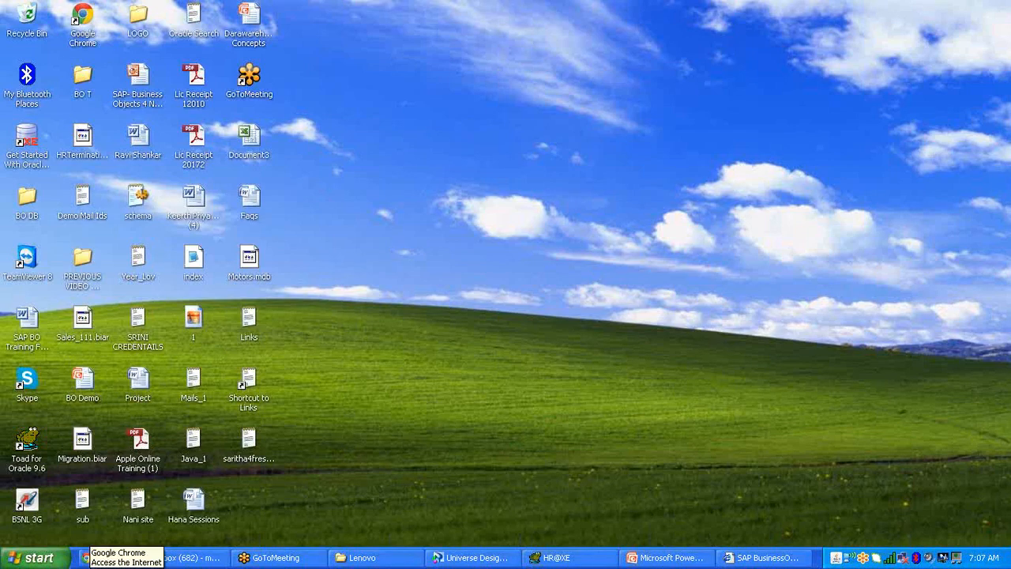
# Launch Remote Desktop Connection from the Start menu.
pyautogui.click(31, 558)
pyautogui.moveTo(201, 272)
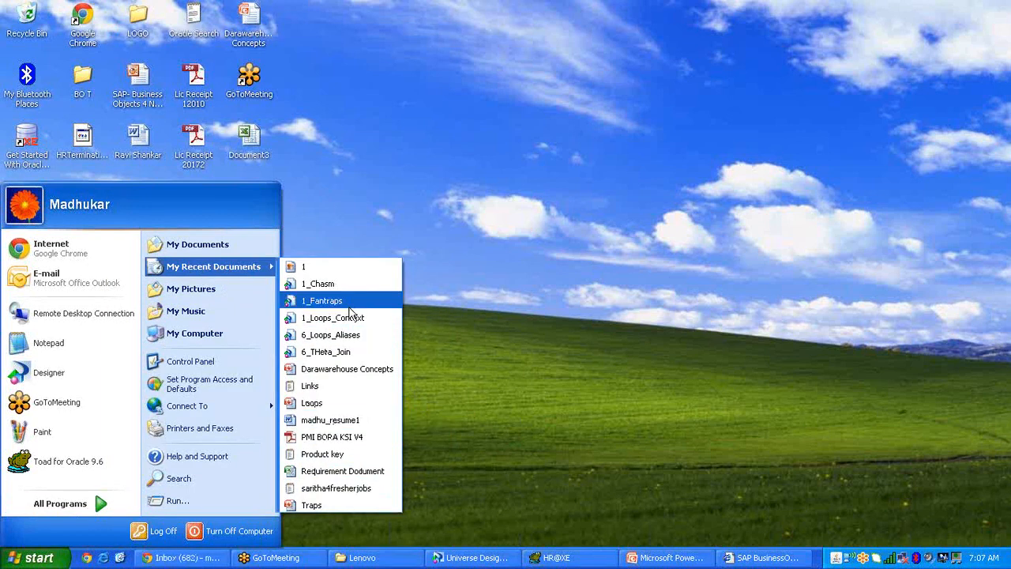
pyautogui.click(489, 375)
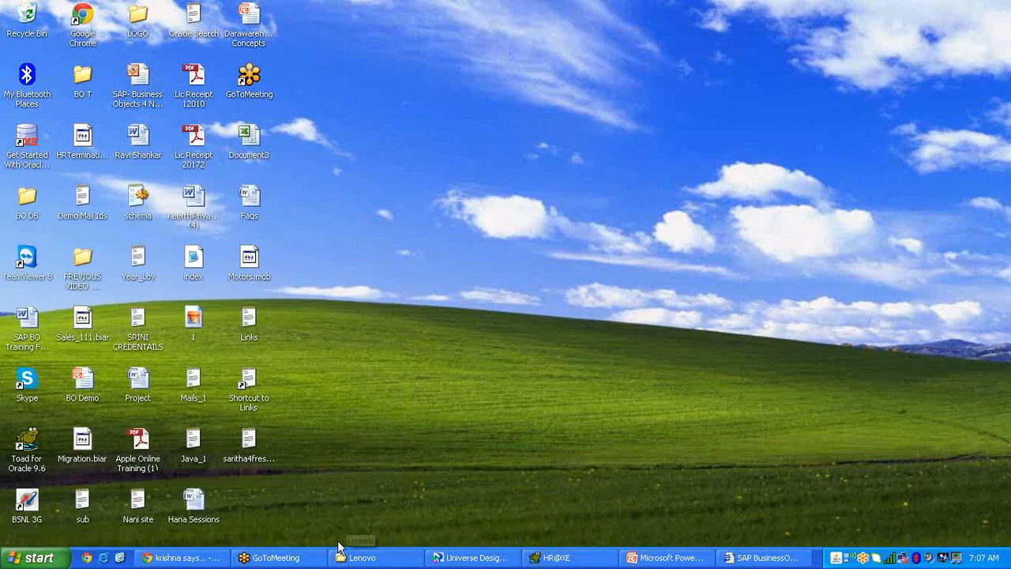
pyautogui.click(38, 558)
pyautogui.click(71, 312)
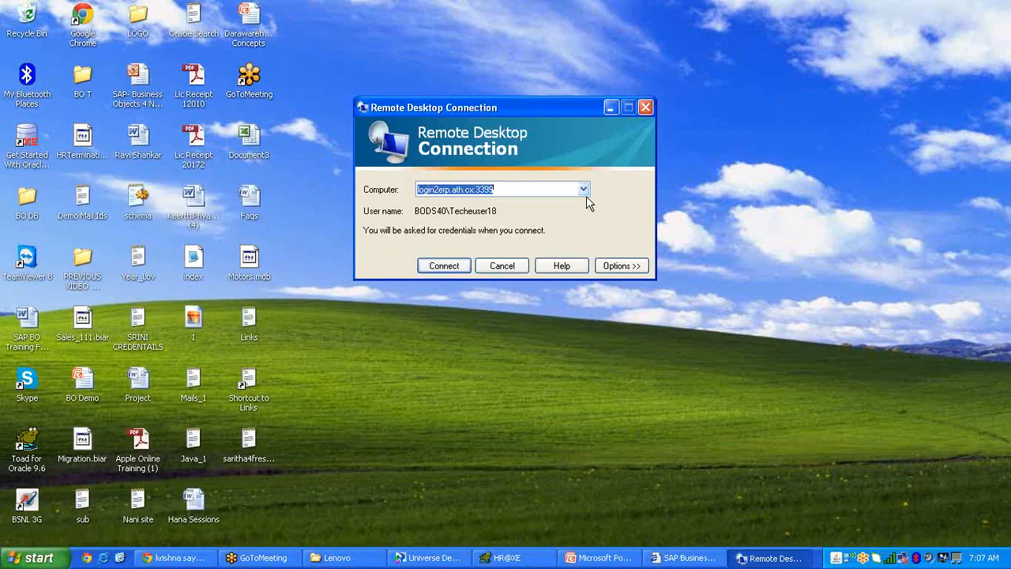
# Connect to the saved remote server, log on, and dismiss the password-expiry message.
pyautogui.click(583, 190)
pyautogui.click(485, 244)
pyautogui.click(461, 266)
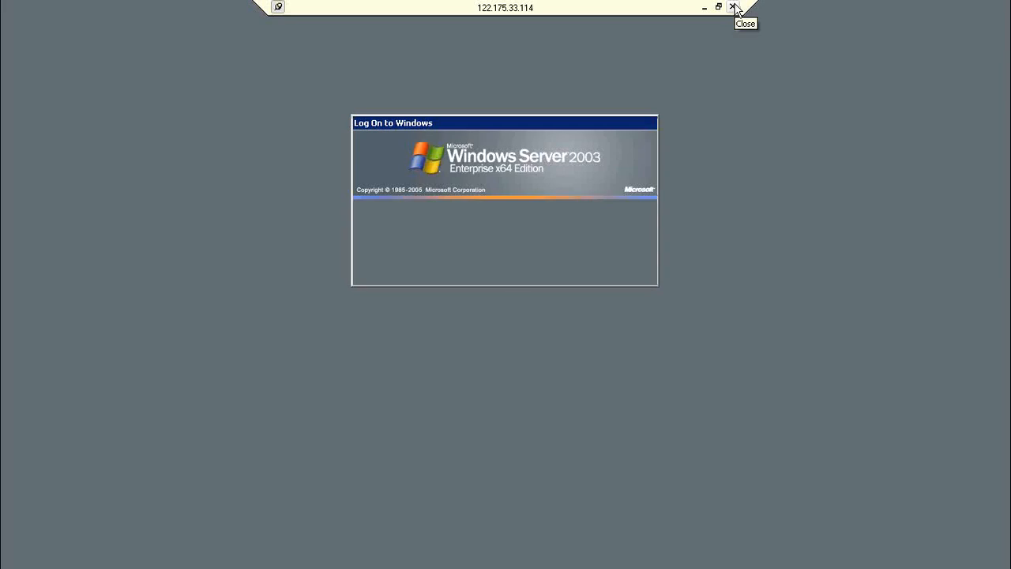
pyautogui.press('Return')
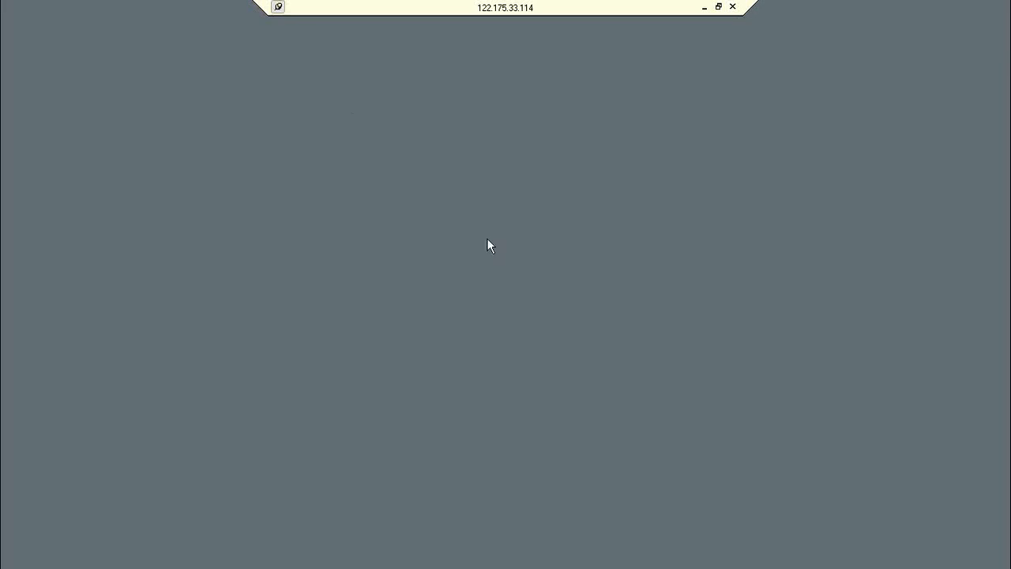
pyautogui.click(555, 325)
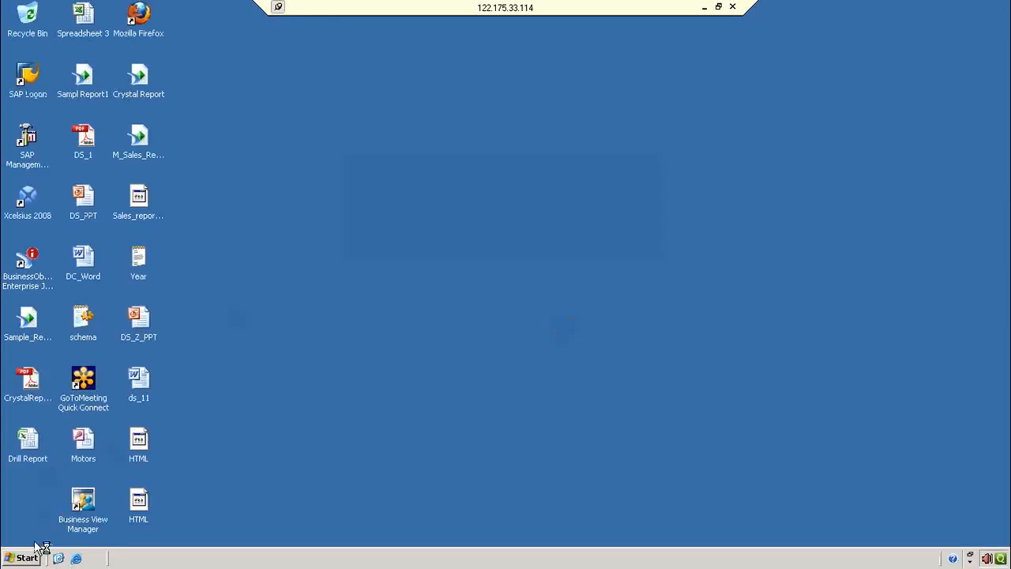
pyautogui.click(26, 557)
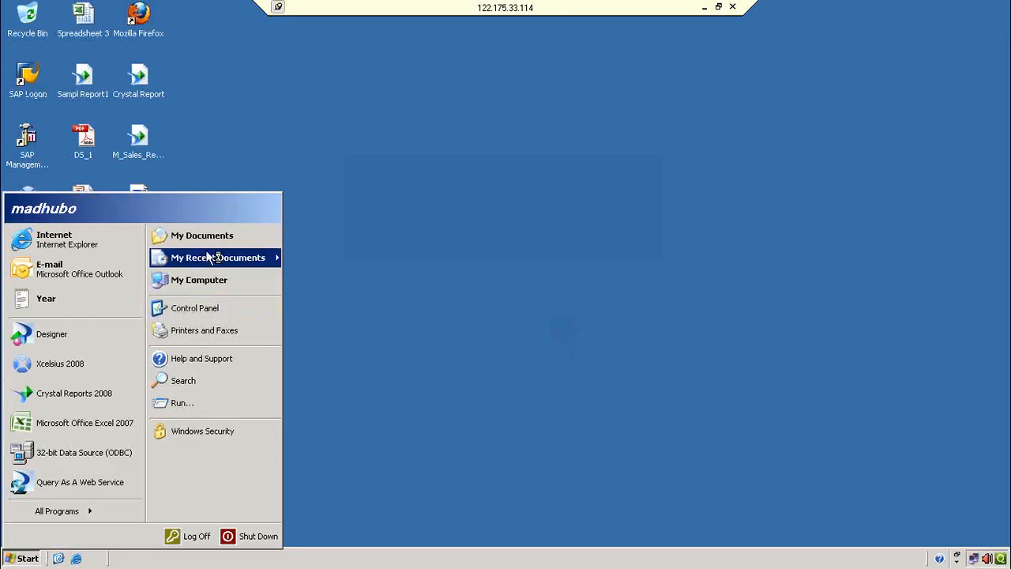
# Open the recent club database, dismiss three missing-reference warnings, and maximize the Customer table.
pyautogui.click(310, 286)
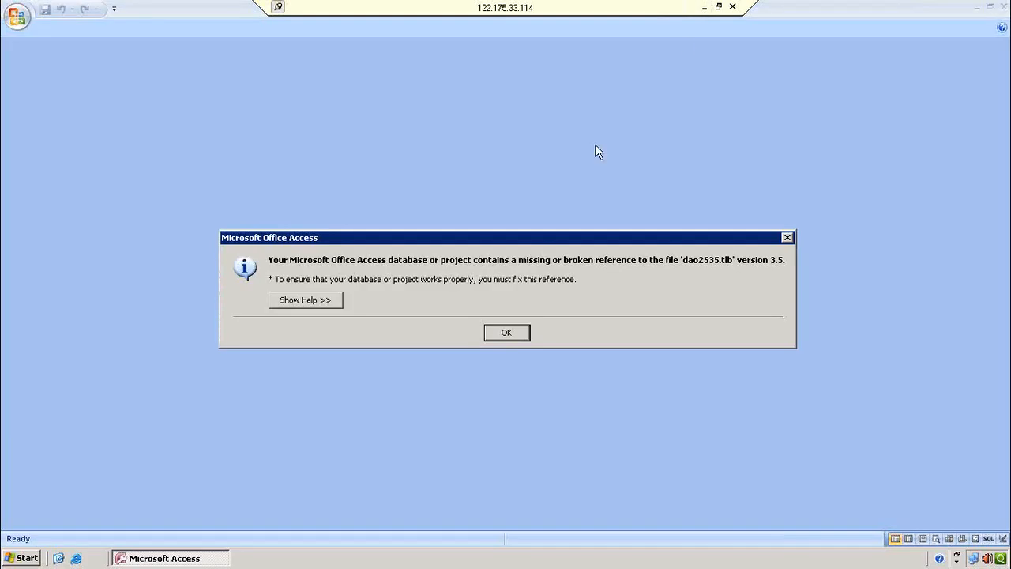
pyautogui.click(516, 333)
pyautogui.click(516, 333)
pyautogui.click(517, 333)
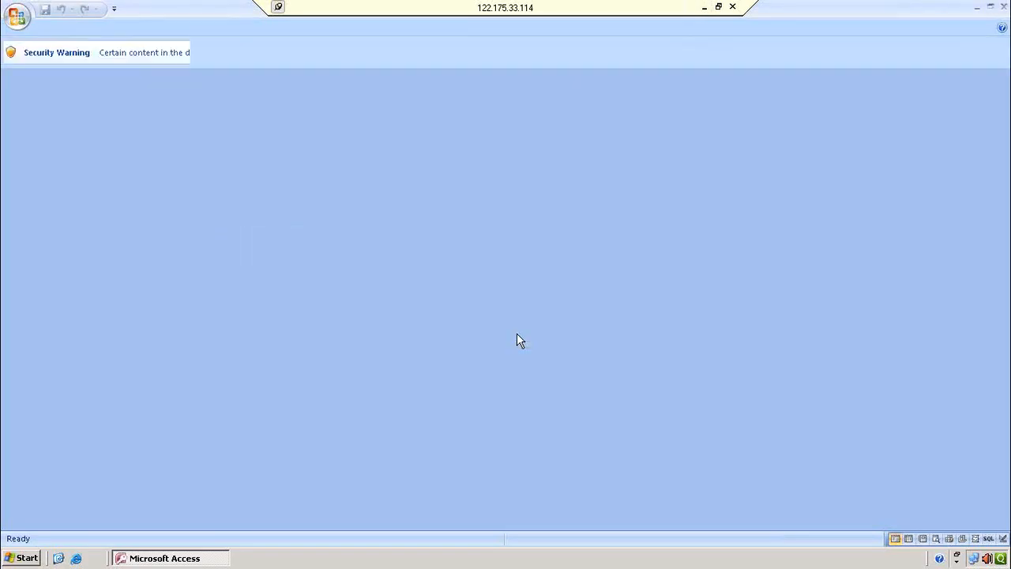
pyautogui.doubleClick(80, 238)
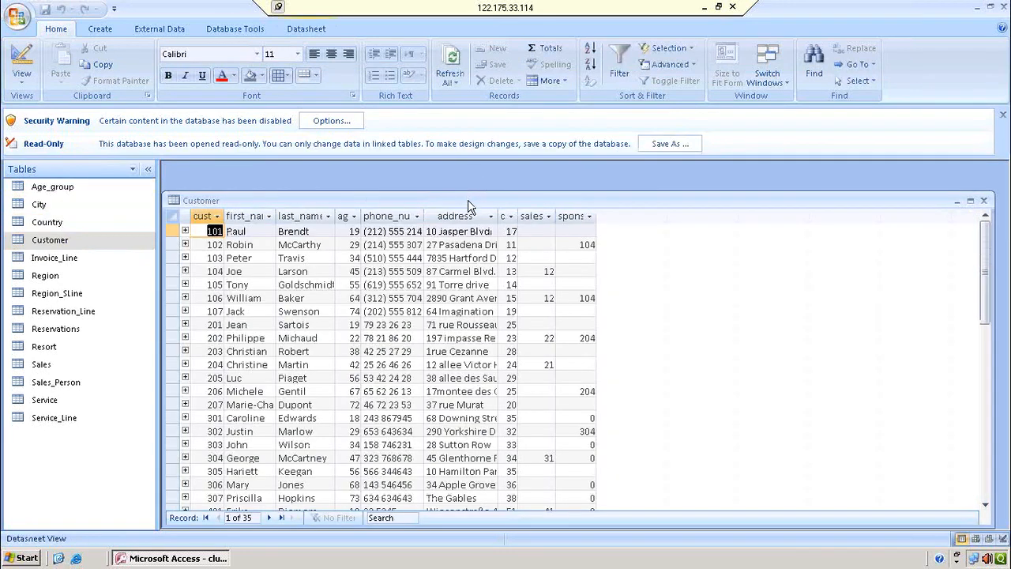
pyautogui.doubleClick(469, 200)
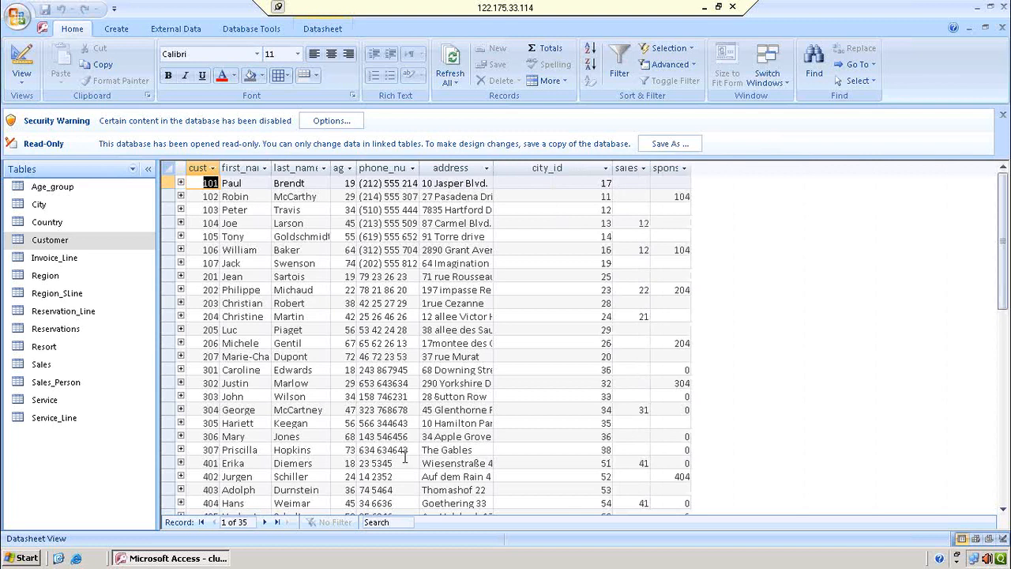
# Edit the query to drop City, add Last Name, Customer Country, Resort and Resort Country, then run it.
pyautogui.click(703, 6)
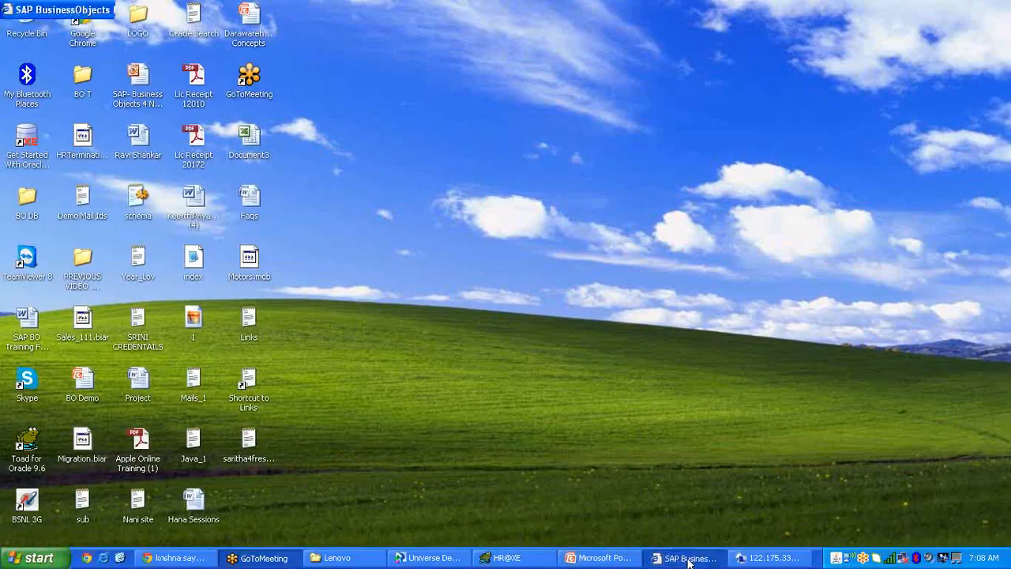
pyautogui.click(687, 557)
pyautogui.click(150, 165)
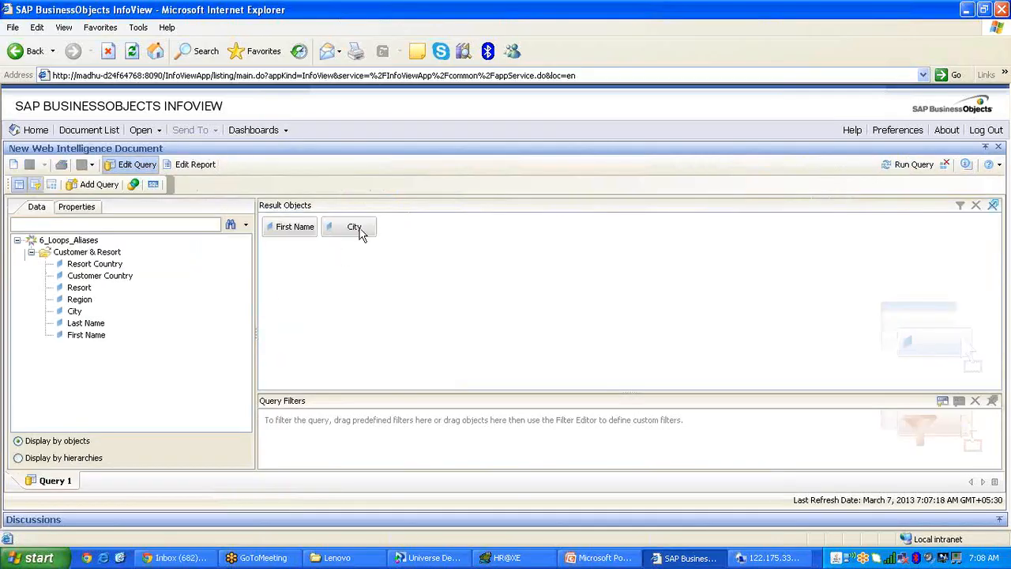
pyautogui.moveTo(361, 229); pyautogui.dragTo(202, 290)
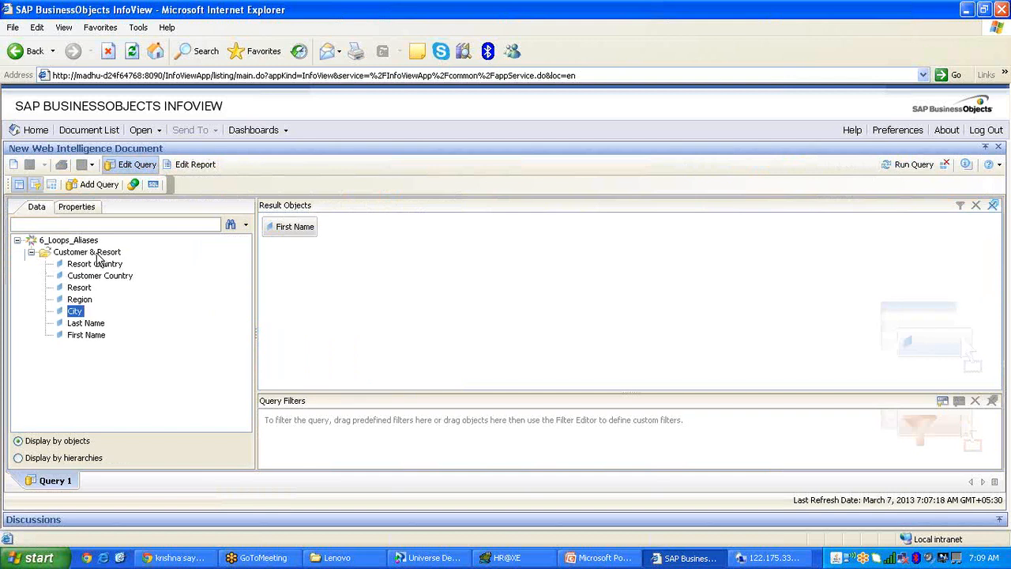
pyautogui.click(91, 335)
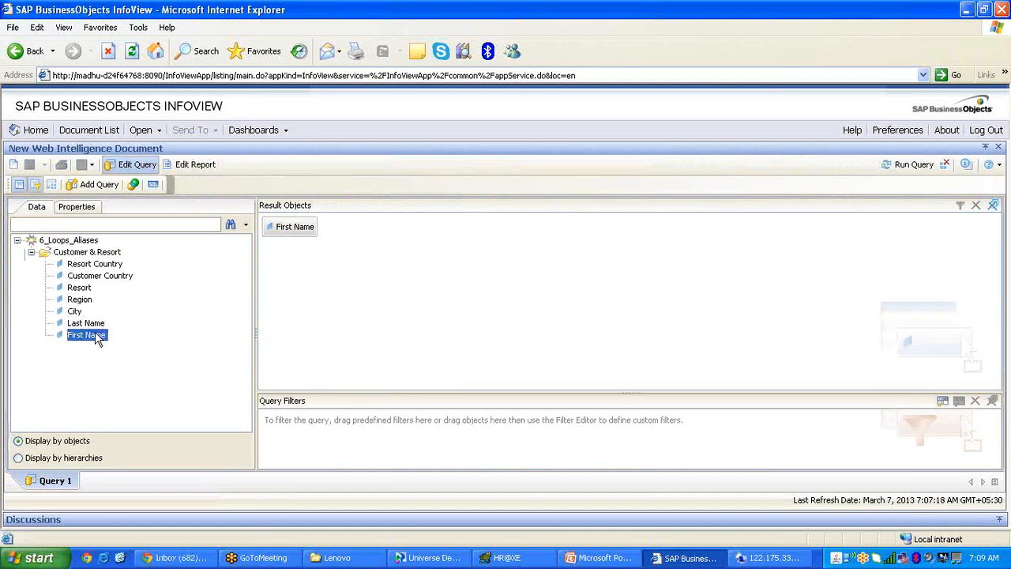
pyautogui.doubleClick(98, 324)
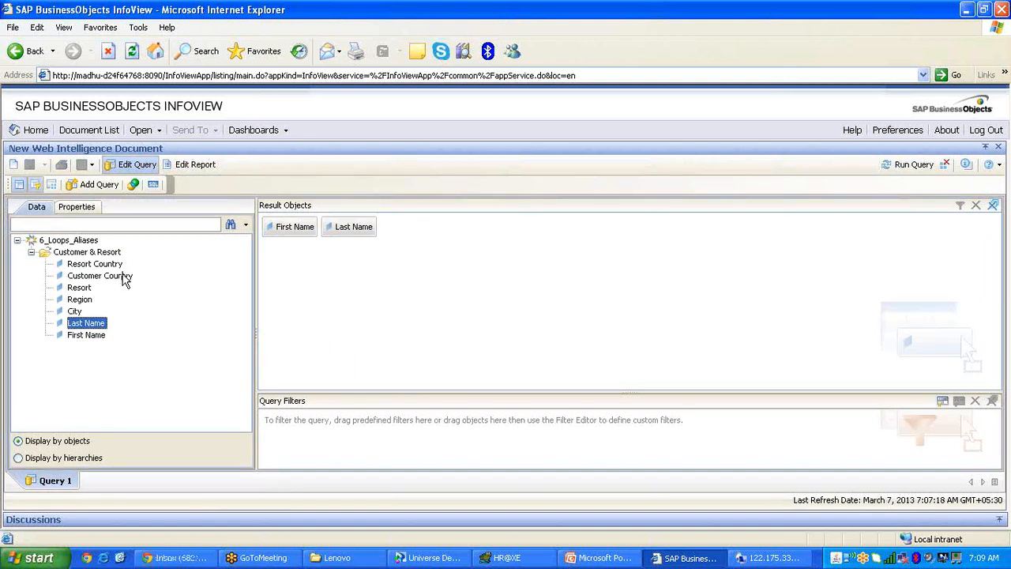
pyautogui.doubleClick(122, 276)
pyautogui.doubleClick(87, 289)
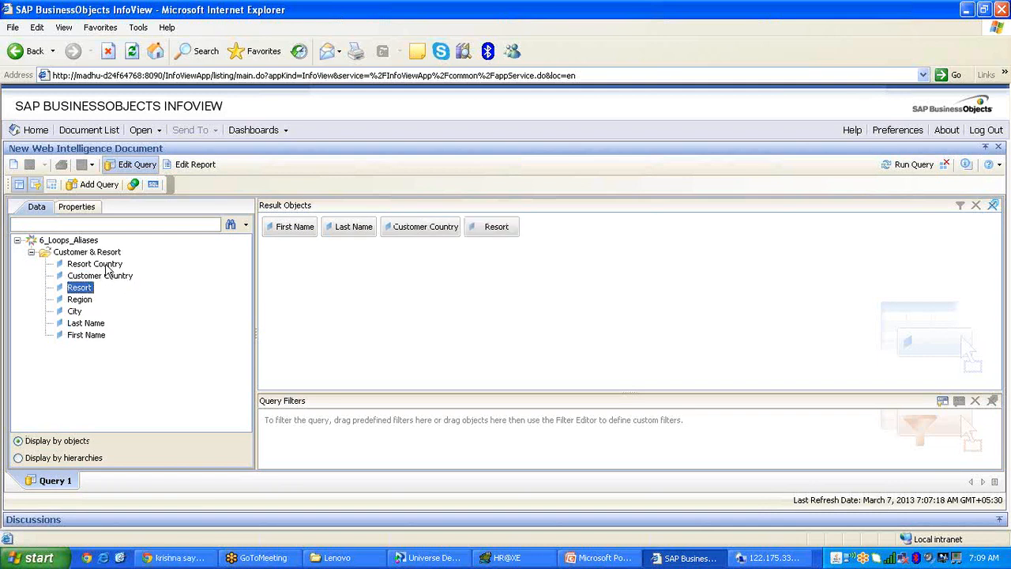
pyautogui.doubleClick(107, 266)
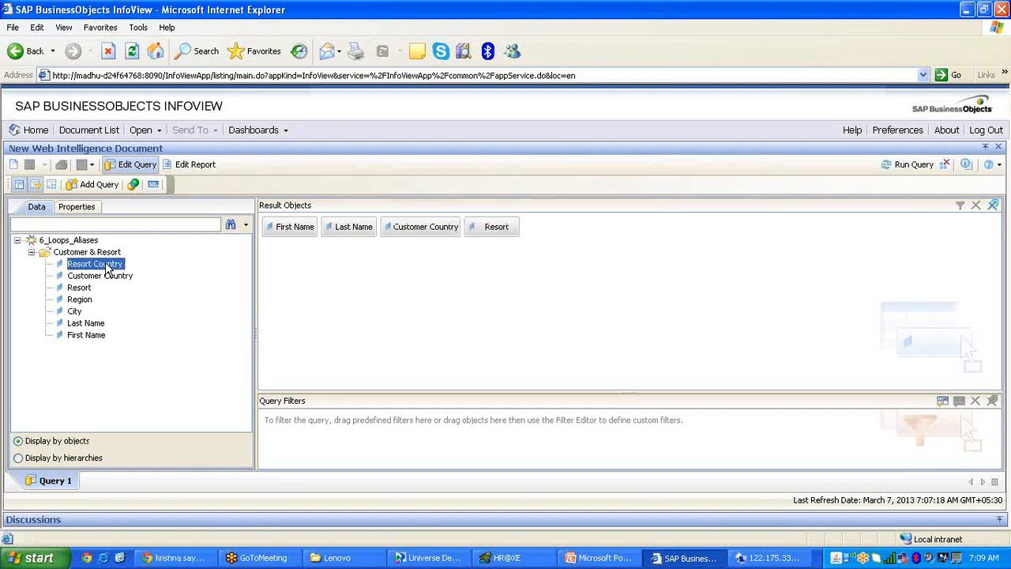
pyautogui.click(891, 169)
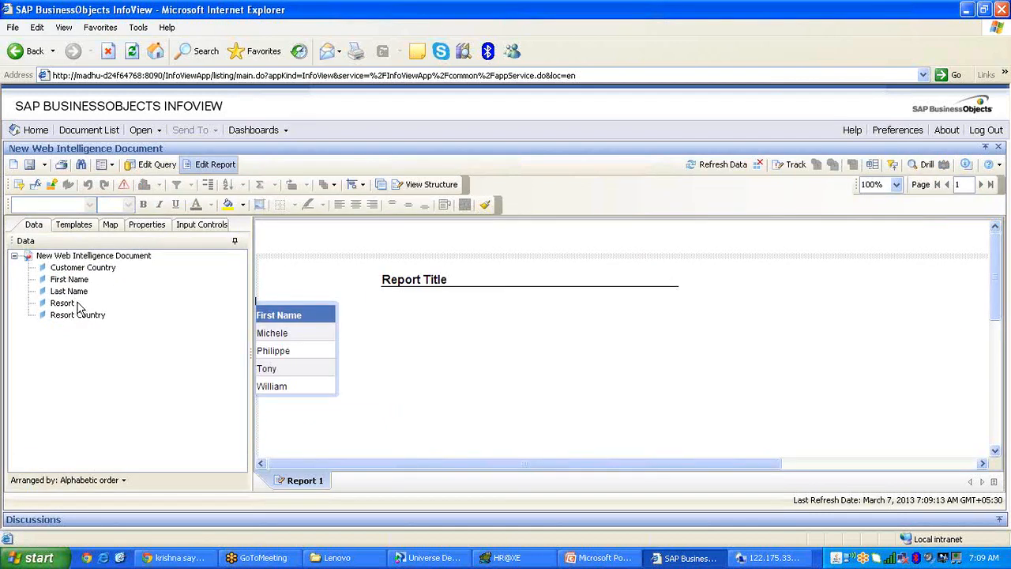
# Add Last Name, Customer Country, Resort and Resort Country columns to the report table.
pyautogui.moveTo(75, 296); pyautogui.dragTo(334, 324)
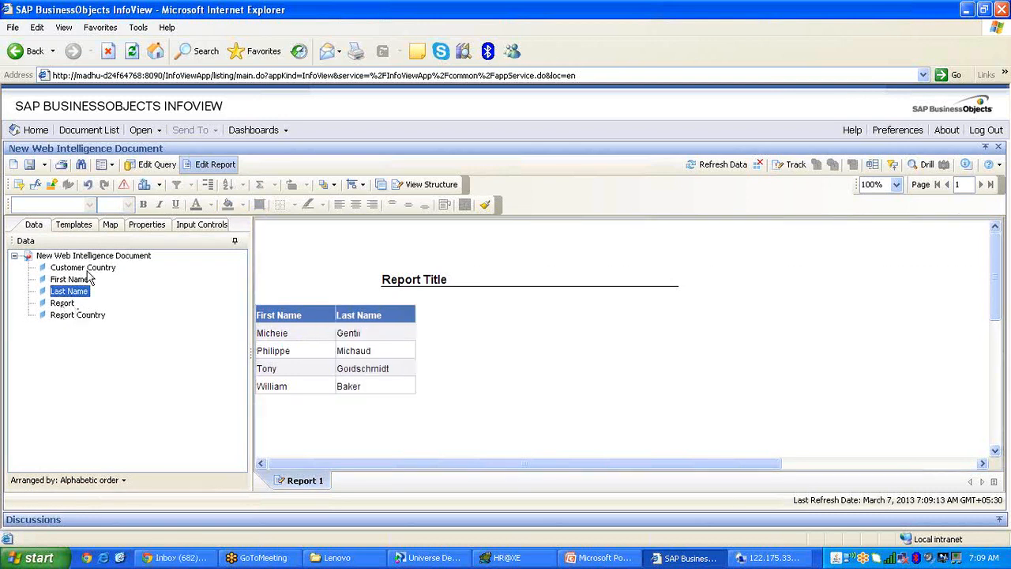
pyautogui.moveTo(85, 269); pyautogui.dragTo(412, 315)
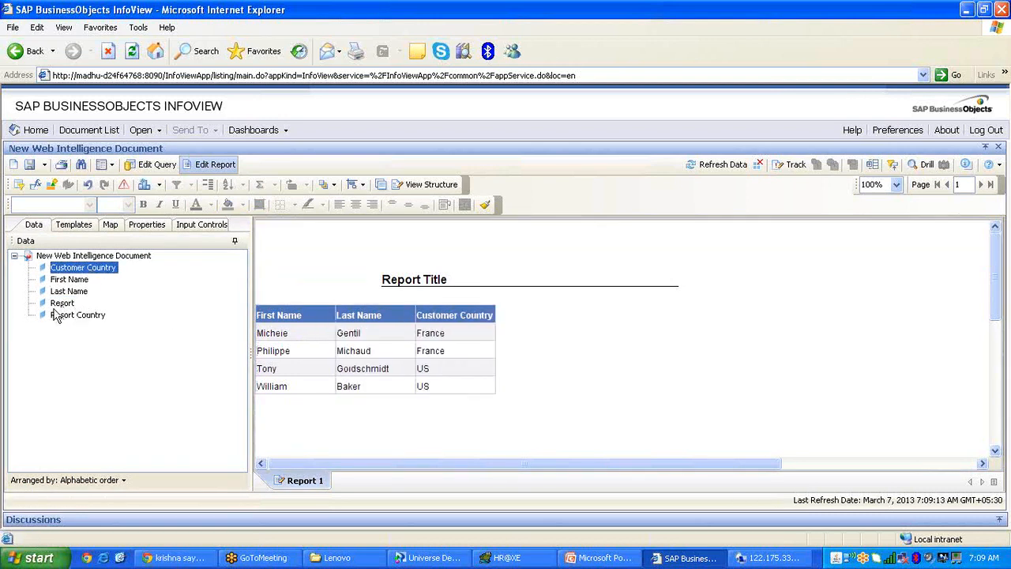
pyautogui.moveTo(66, 308); pyautogui.dragTo(493, 317)
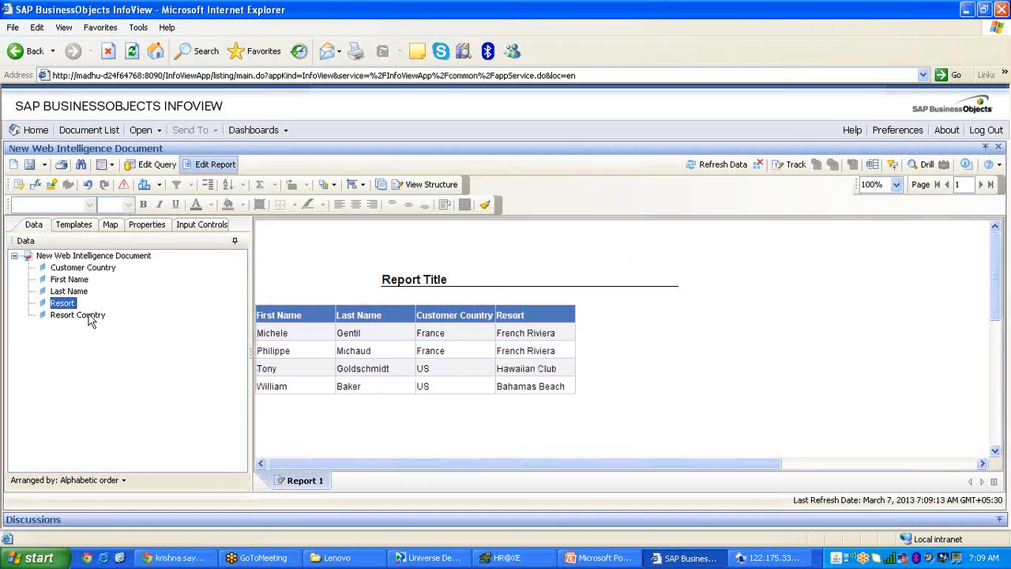
pyautogui.moveTo(93, 318); pyautogui.dragTo(577, 325)
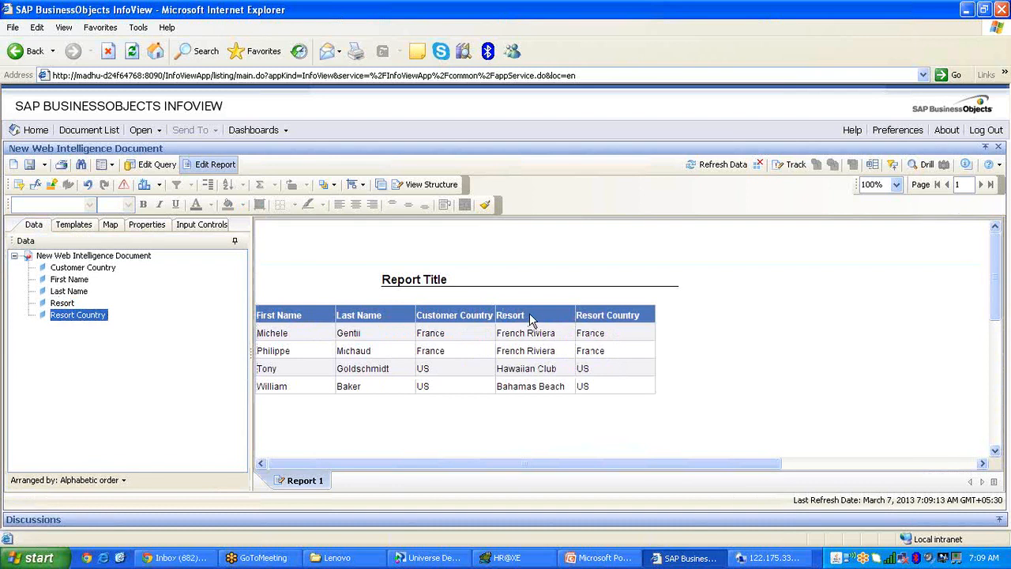
pyautogui.click(535, 303)
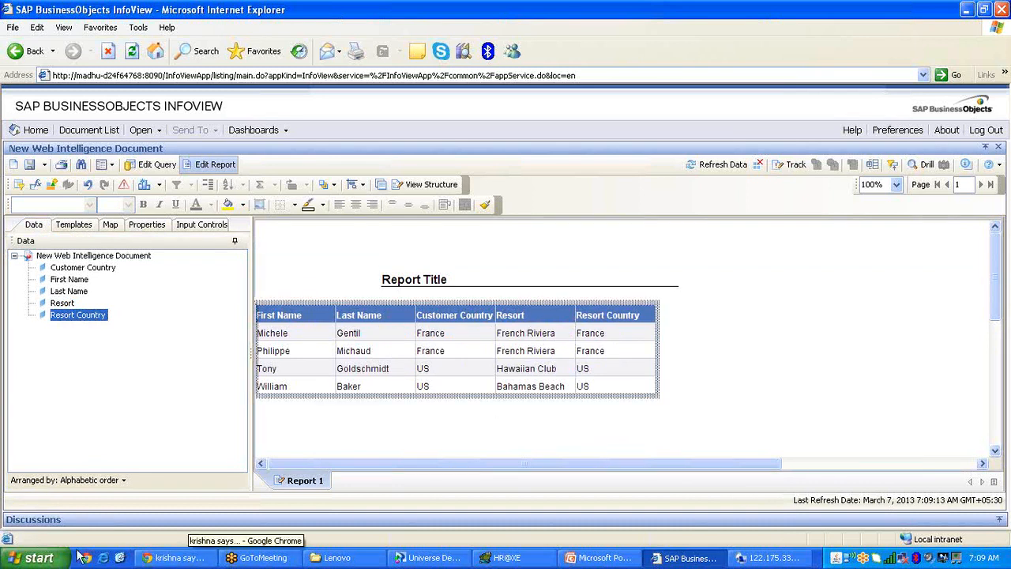
# Start mspaint, paste the copied report table into the new picture, and stay on the InfoView report.
pyautogui.click(36, 562)
pyautogui.click(218, 498)
pyautogui.press('Return')
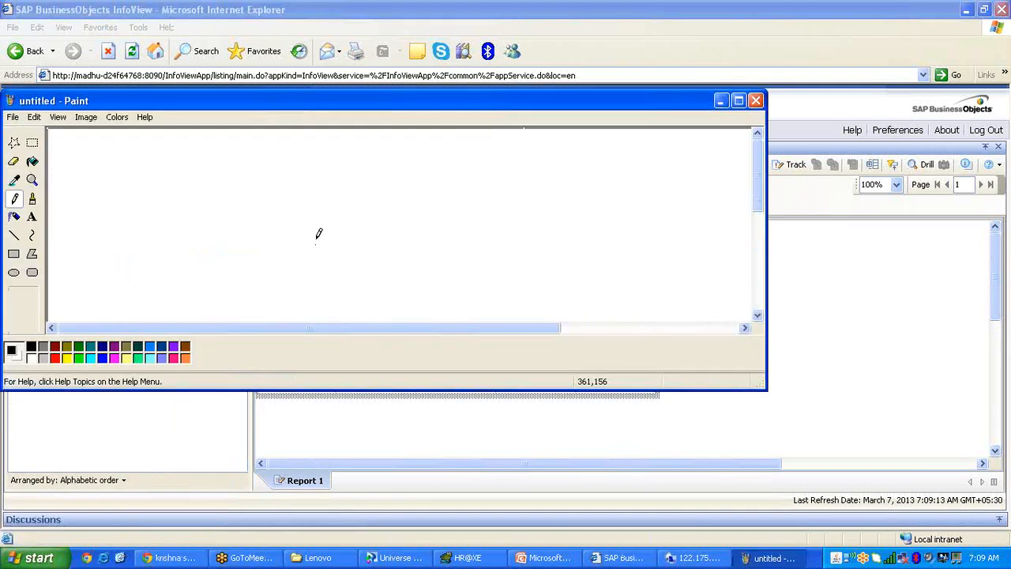
pyautogui.moveTo(456, 102); pyautogui.dragTo(663, 395)
pyautogui.click(562, 301)
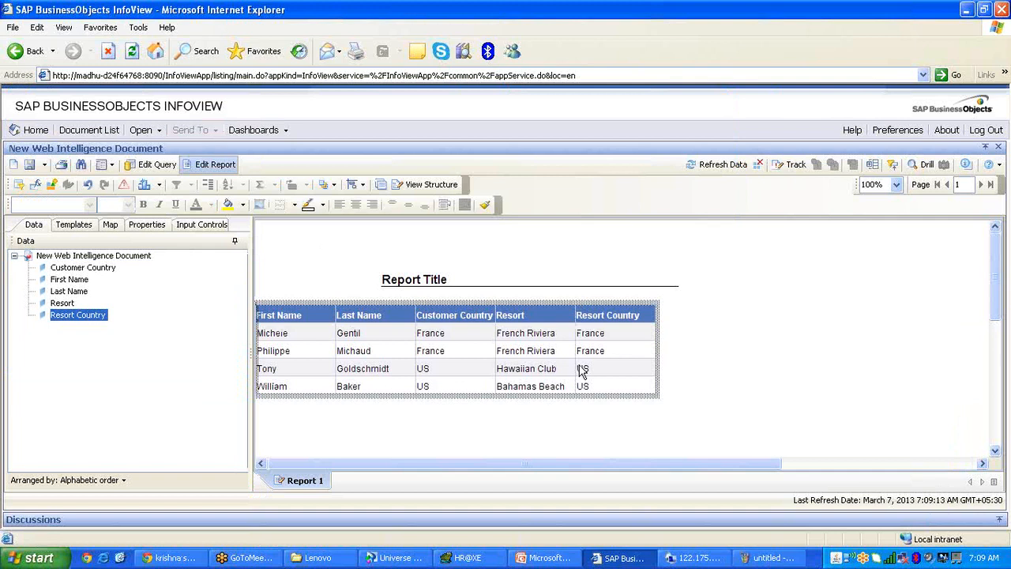
pyautogui.click(770, 558)
pyautogui.hotkey('ctrl', 'v')
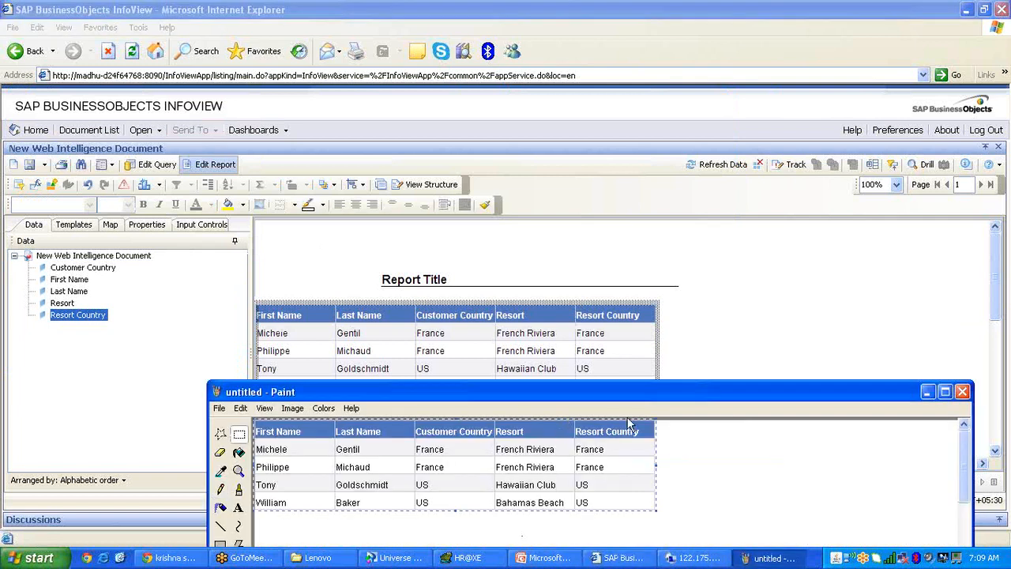
pyautogui.click(927, 392)
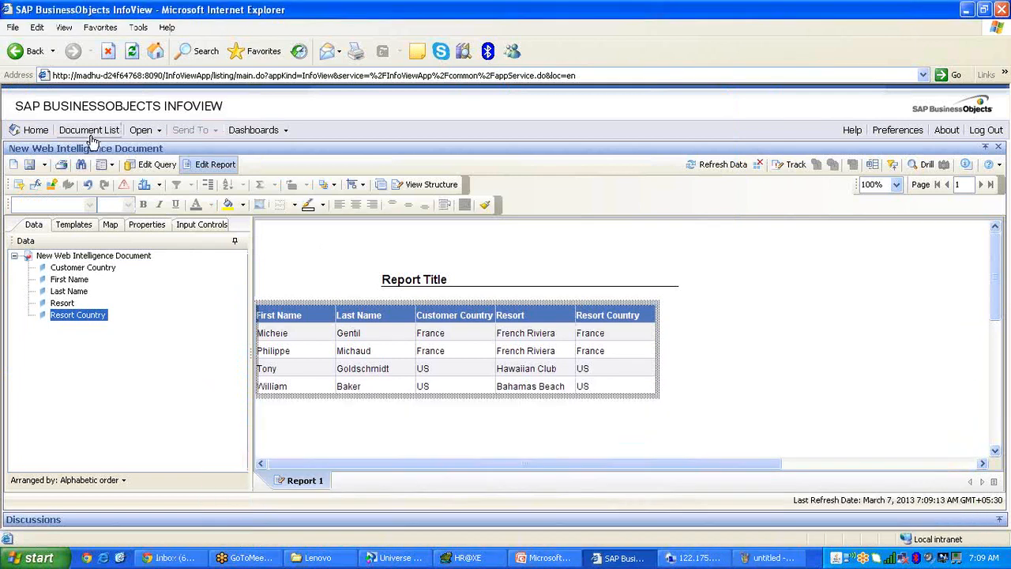
pyautogui.click(88, 131)
pyautogui.click(540, 336)
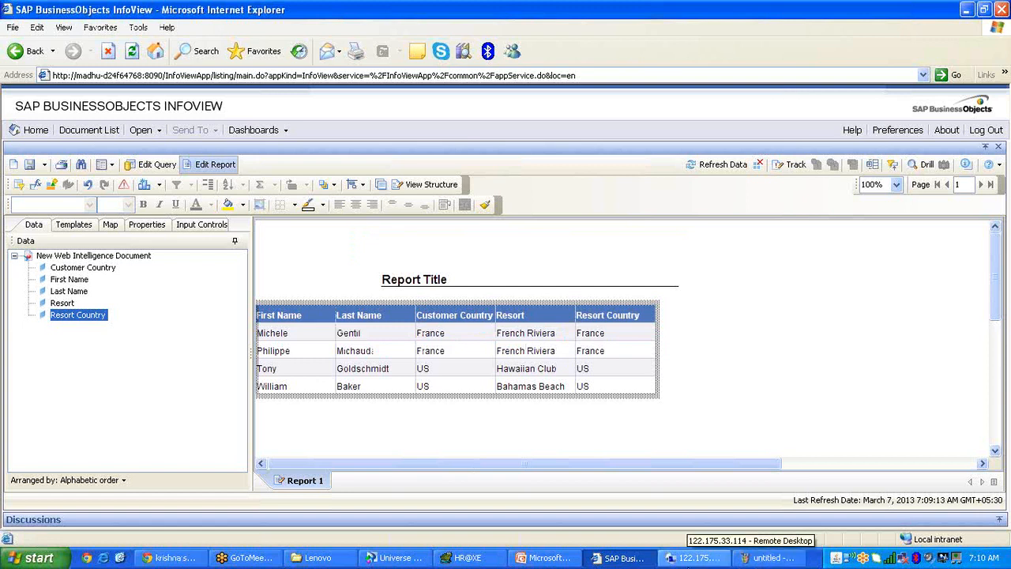
# Detect the loop, insert the Country_Resort alias of Country, and drag it to the diagram's top left.
pyautogui.click(407, 562)
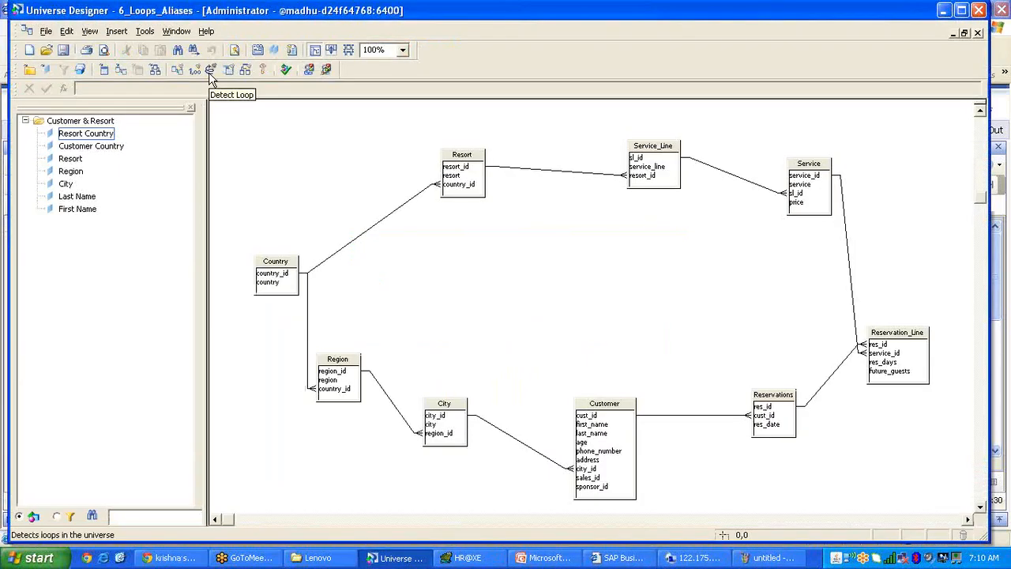
pyautogui.click(210, 71)
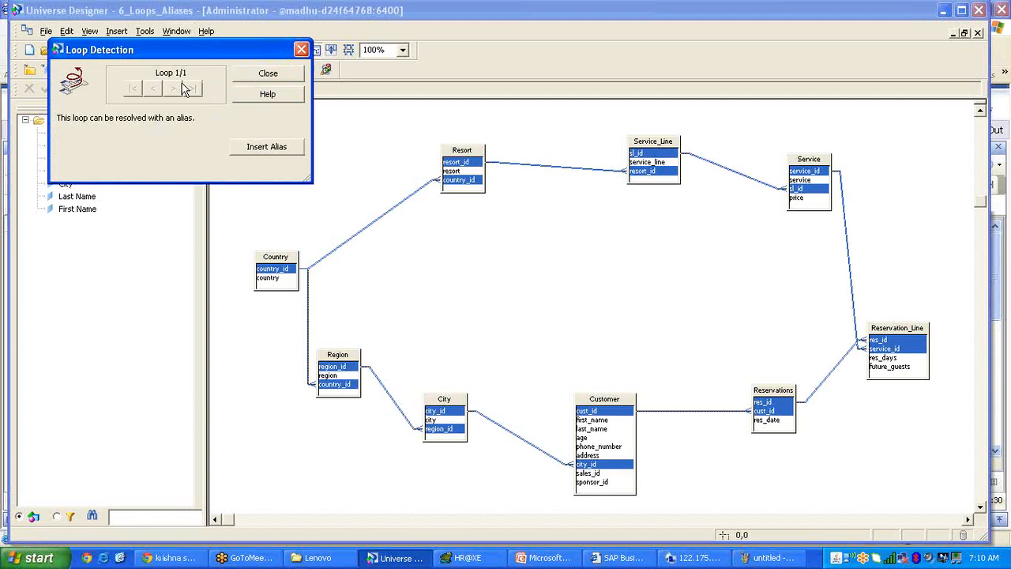
pyautogui.click(285, 153)
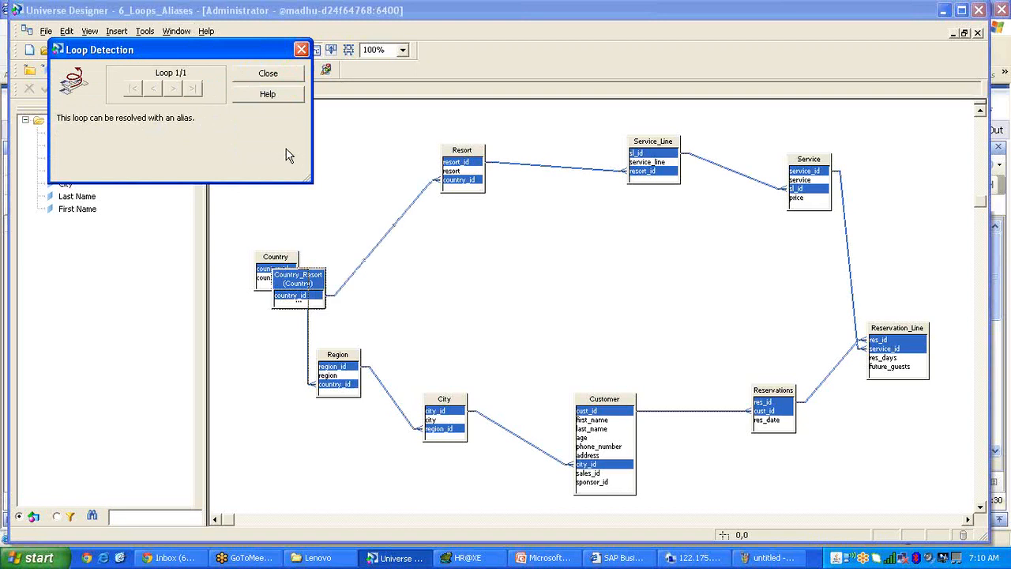
pyautogui.click(301, 49)
pyautogui.moveTo(310, 286); pyautogui.dragTo(307, 139)
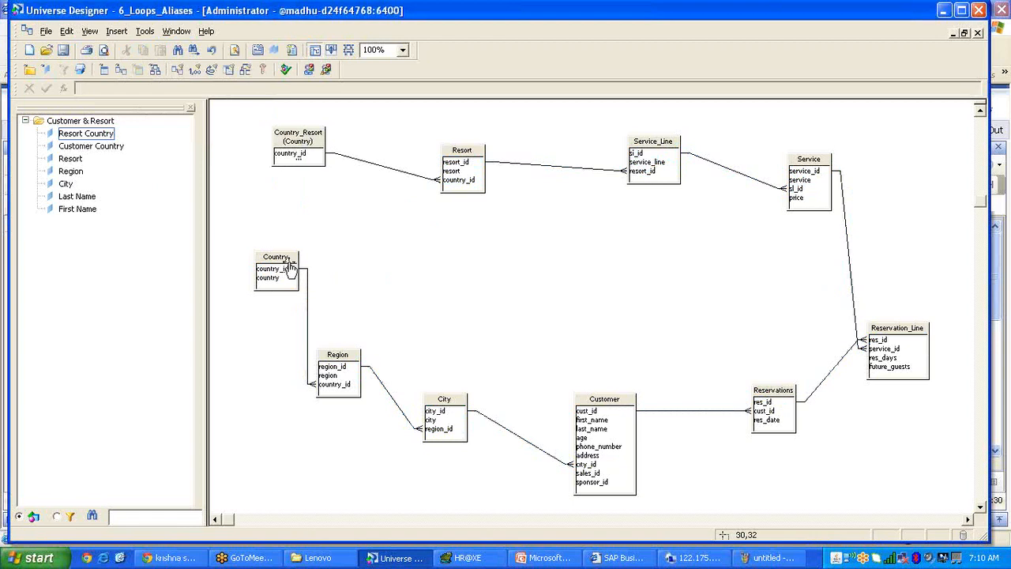
# Move Country beside Region, stretch Country_Resort to show its country column, and review Resort Country.
pyautogui.moveTo(288, 265); pyautogui.dragTo(271, 353)
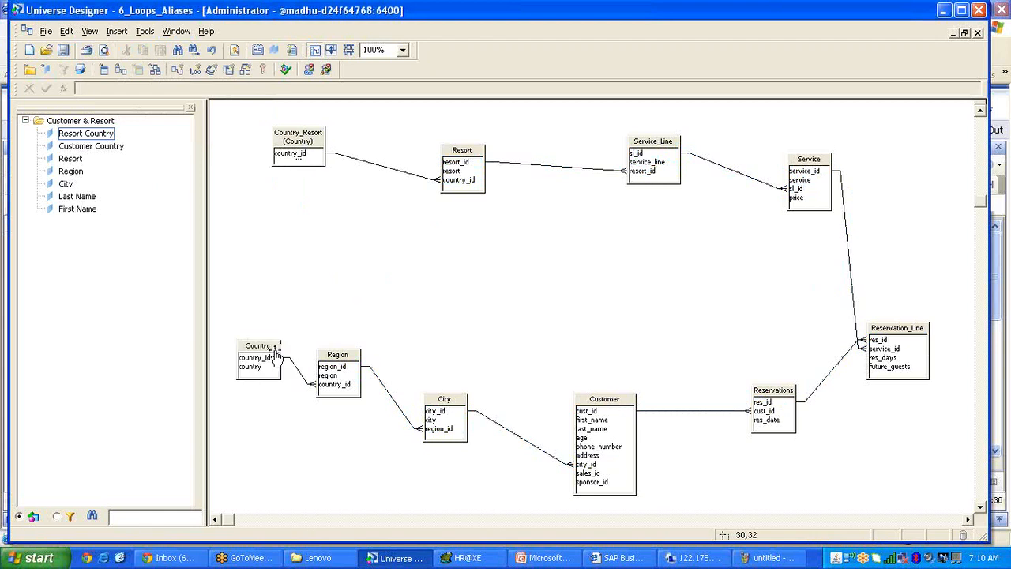
pyautogui.click(289, 143)
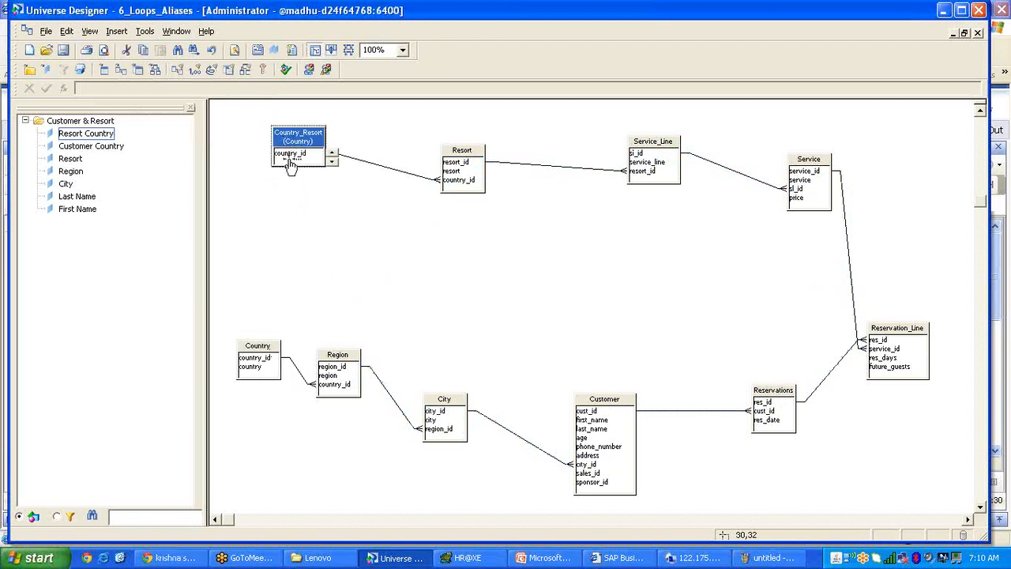
pyautogui.click(300, 192)
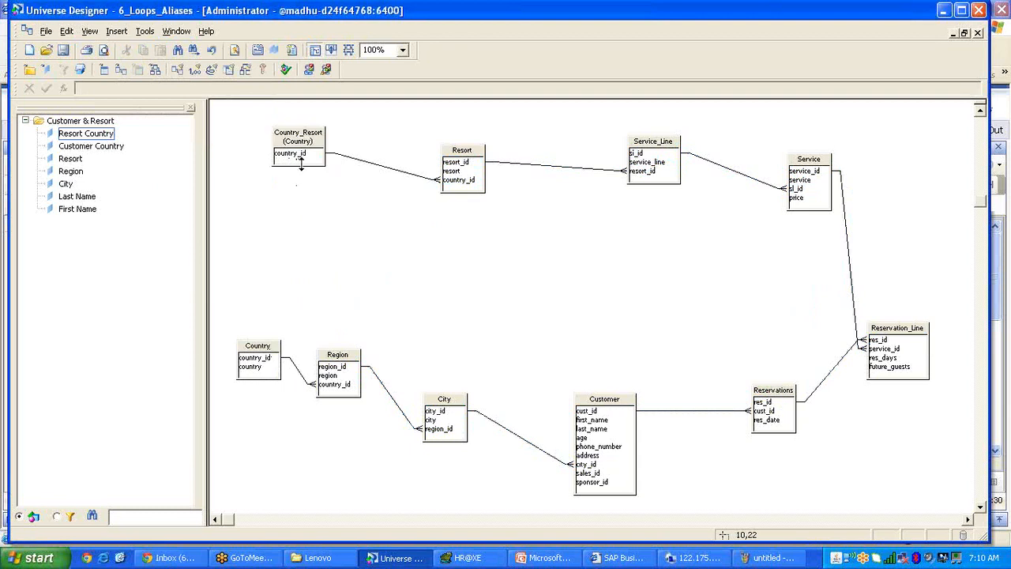
pyautogui.moveTo(300, 162); pyautogui.dragTo(333, 263)
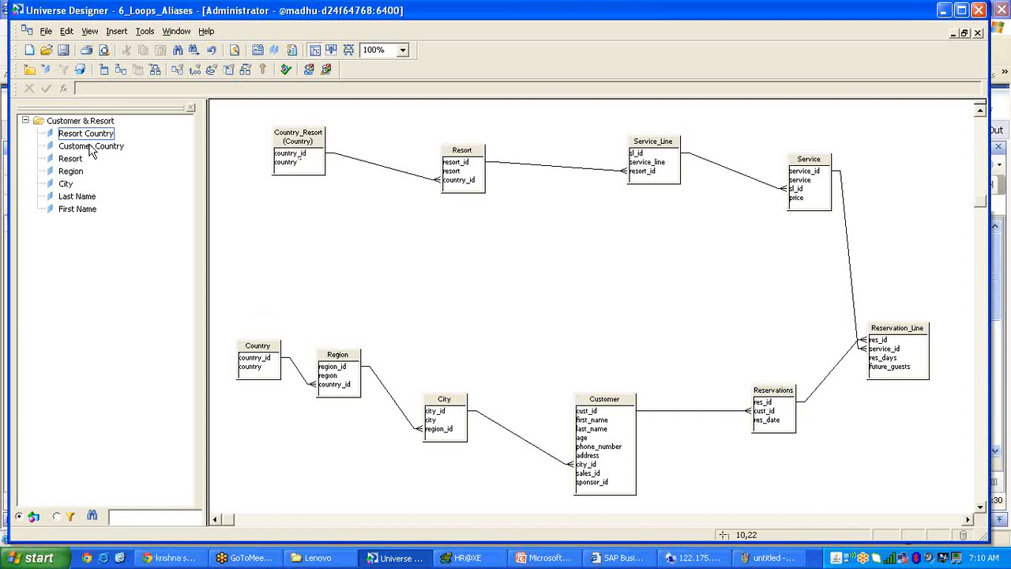
pyautogui.click(93, 135)
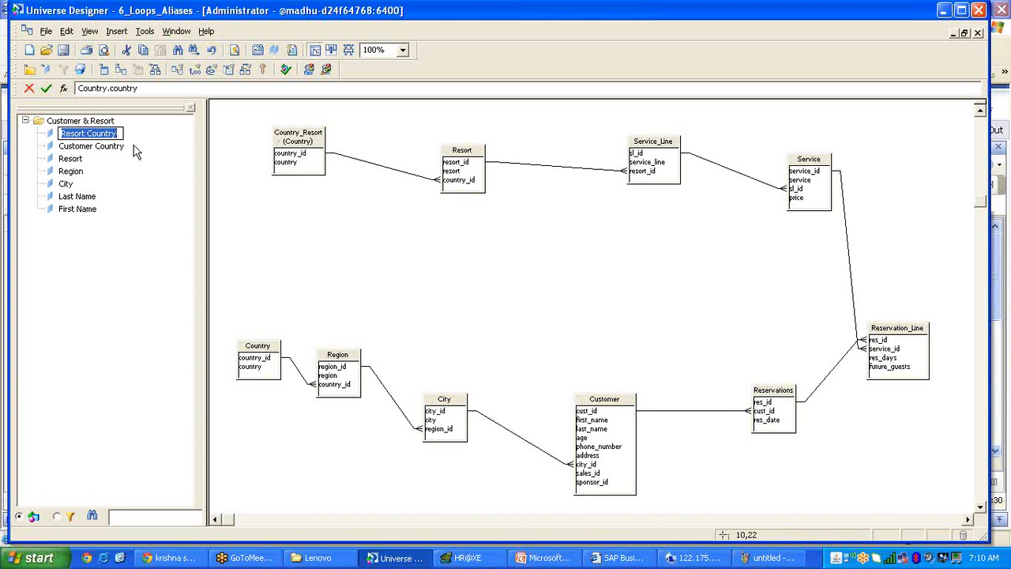
pyautogui.click(181, 166)
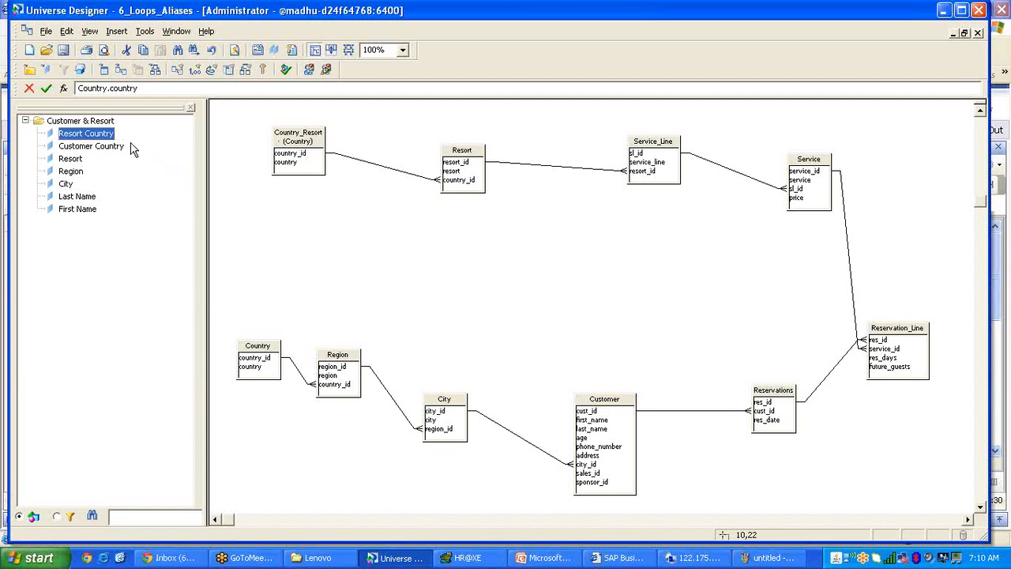
pyautogui.click(303, 145)
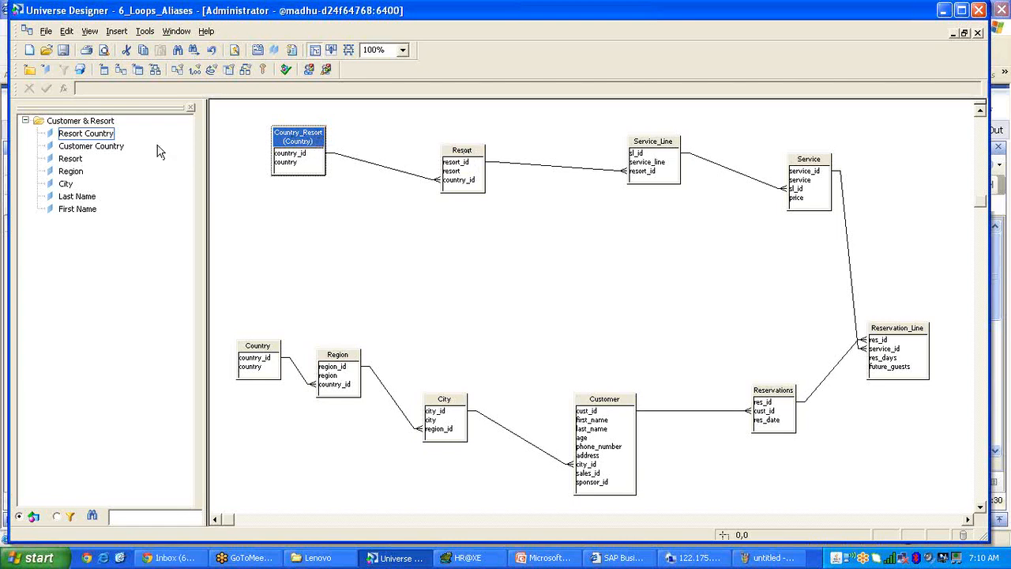
# Change the Resort Country object's Select from Country.country to Country_Resort.country.
pyautogui.doubleClick(109, 136)
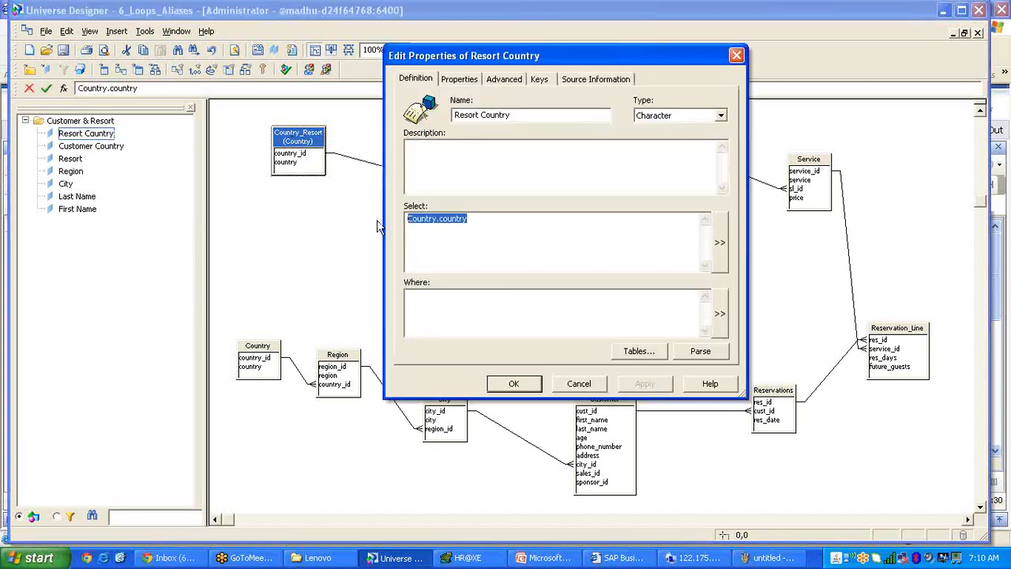
pyautogui.press('Delete')
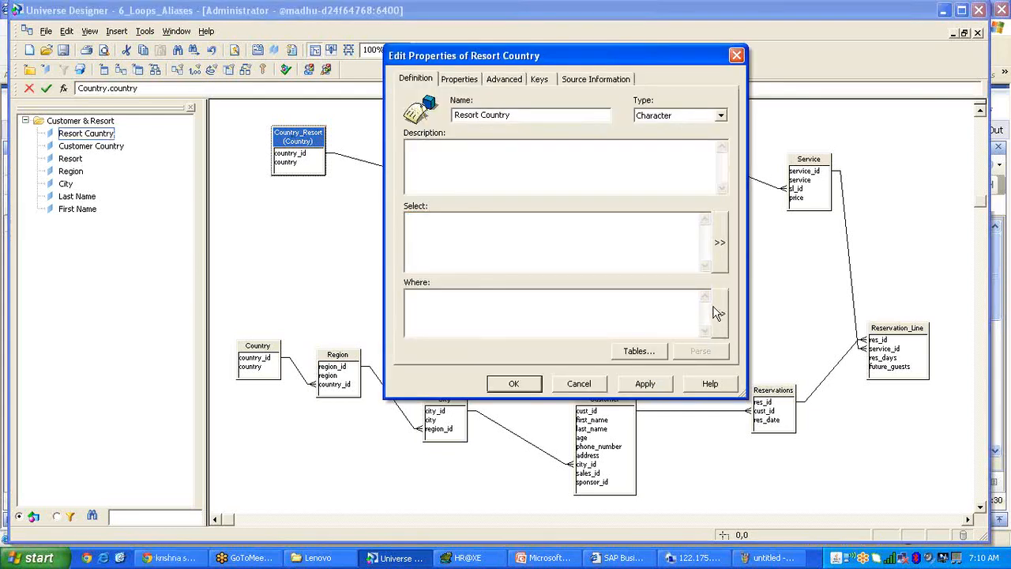
pyautogui.click(719, 237)
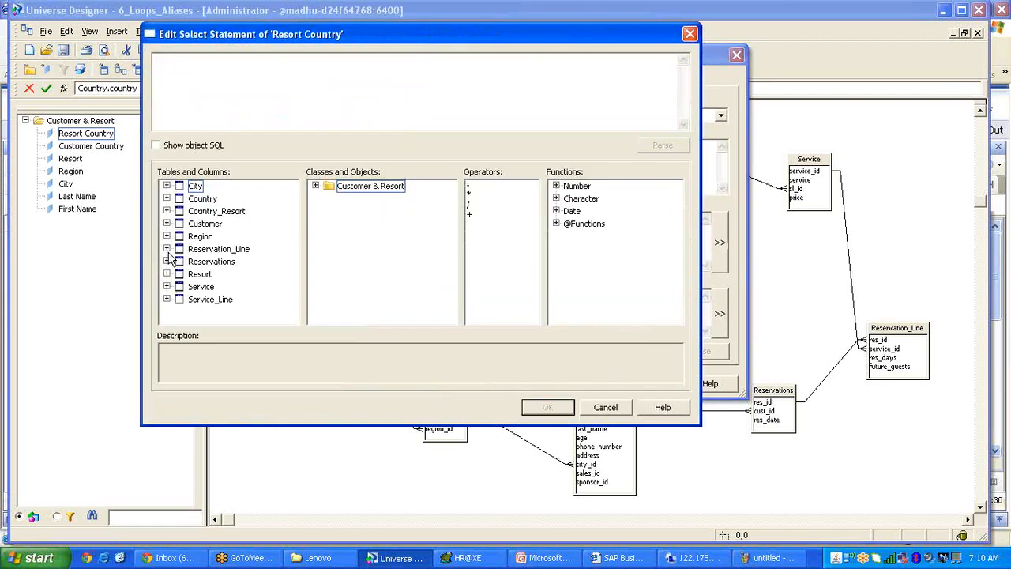
pyautogui.click(166, 211)
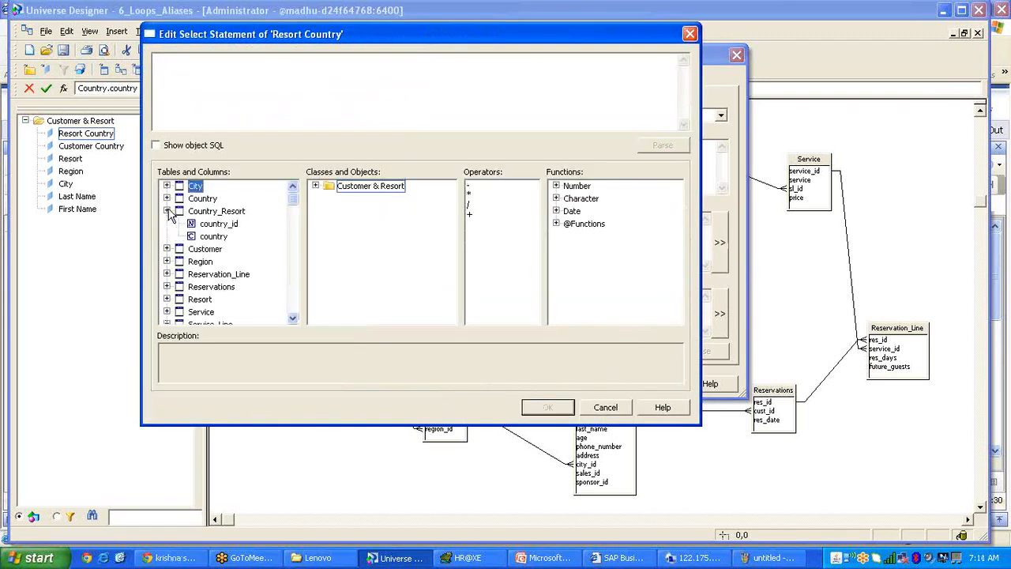
pyautogui.click(214, 236)
pyautogui.doubleClick(213, 236)
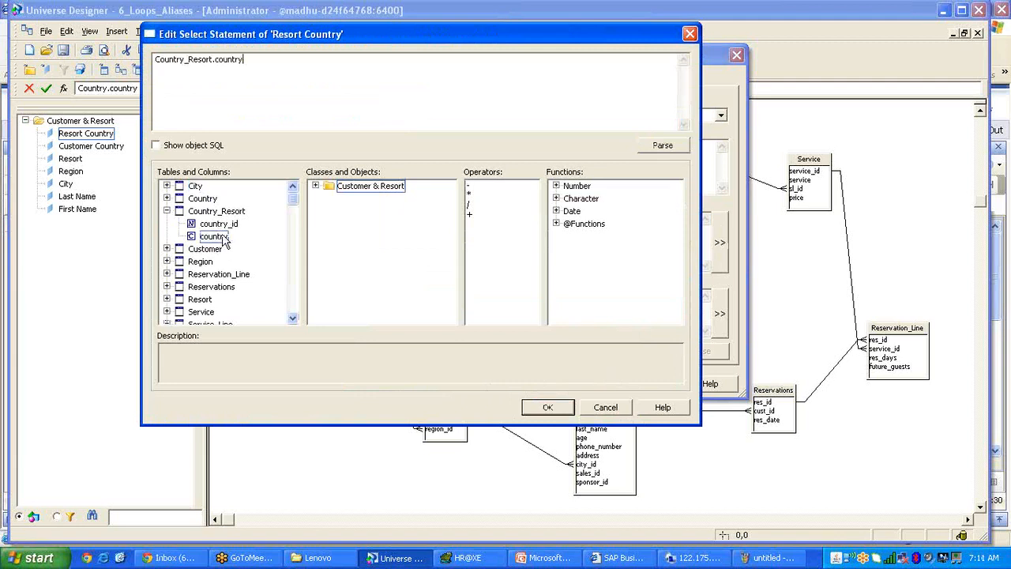
pyautogui.click(546, 406)
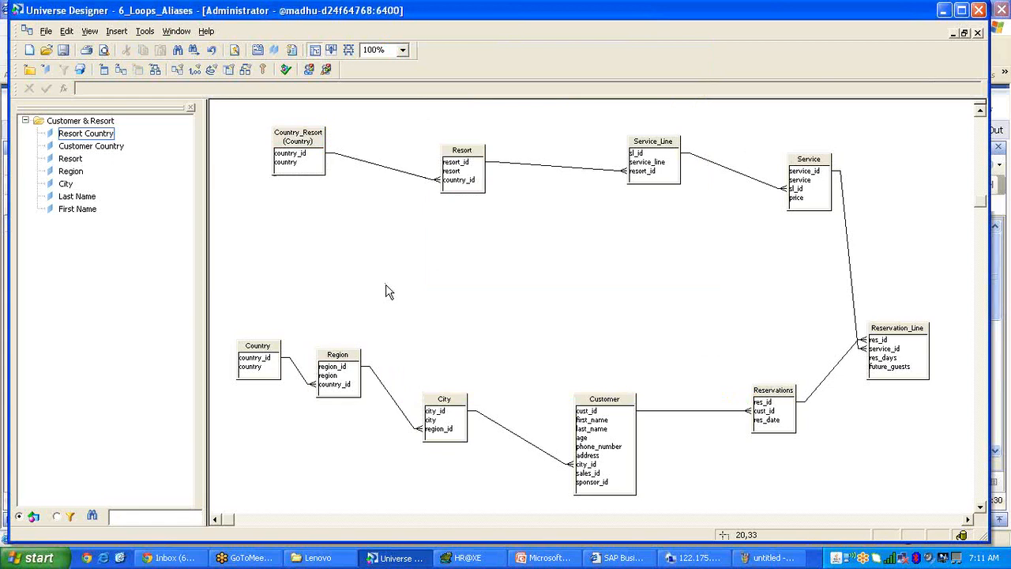
# Run Detect Loops twice, confirming 'No loops detected' each time, then save the universe.
pyautogui.click(211, 69)
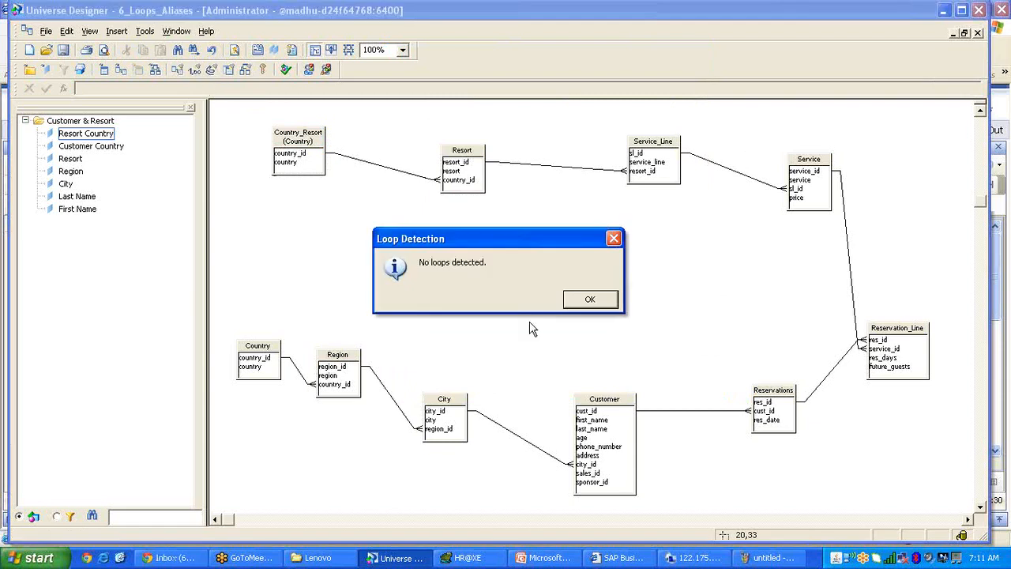
pyautogui.click(584, 300)
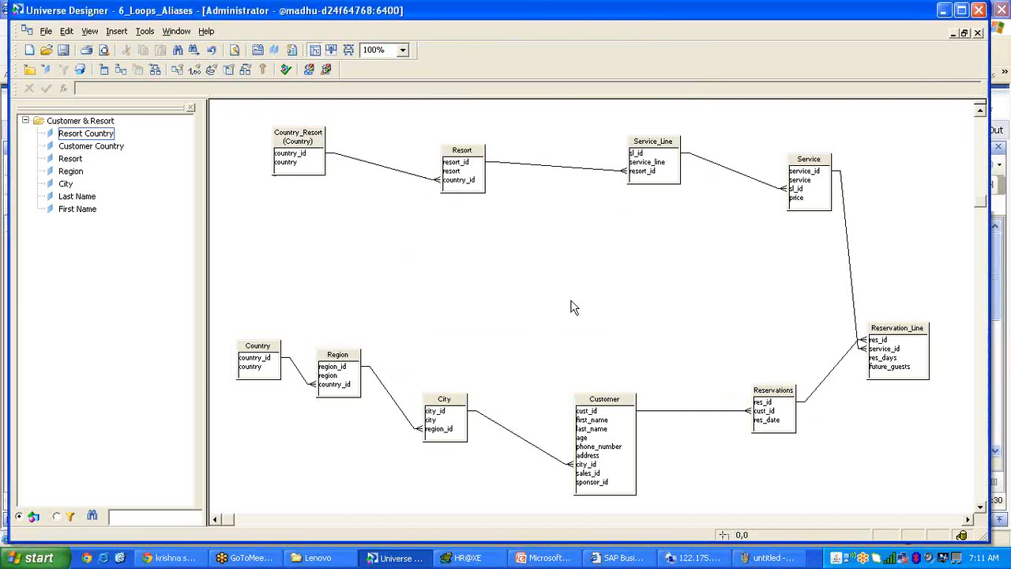
pyautogui.click(211, 71)
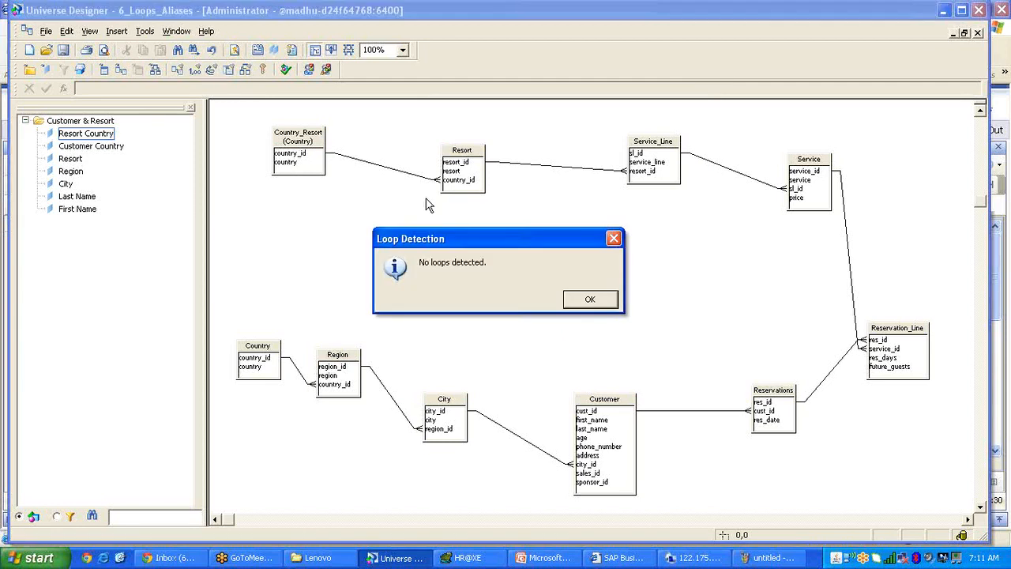
pyautogui.click(589, 298)
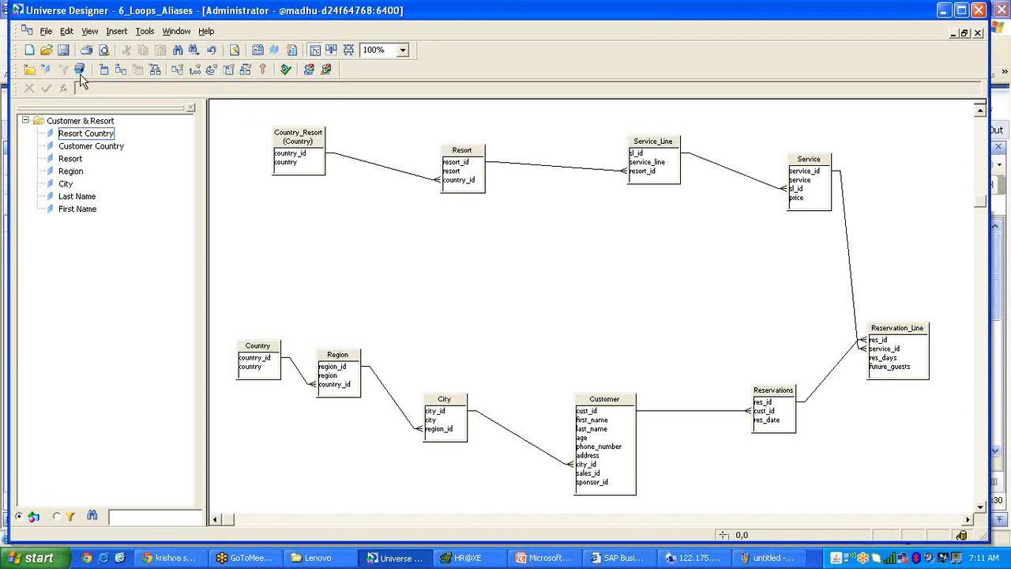
pyautogui.click(63, 57)
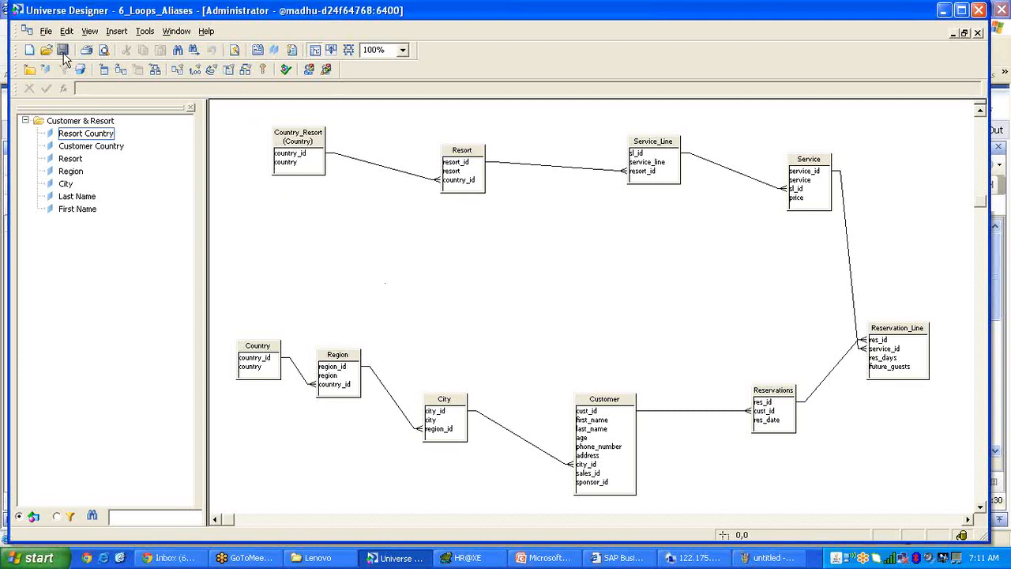
# Export the 6_Loops_Aliases universe, then decline sending the resulting crash report.
pyautogui.click(45, 35)
pyautogui.click(75, 172)
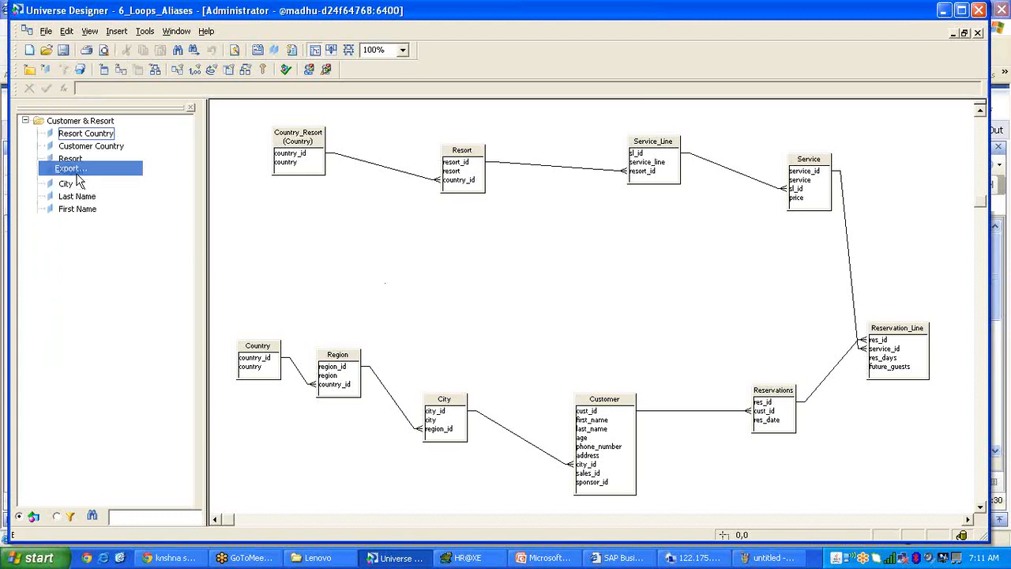
pyautogui.click(488, 417)
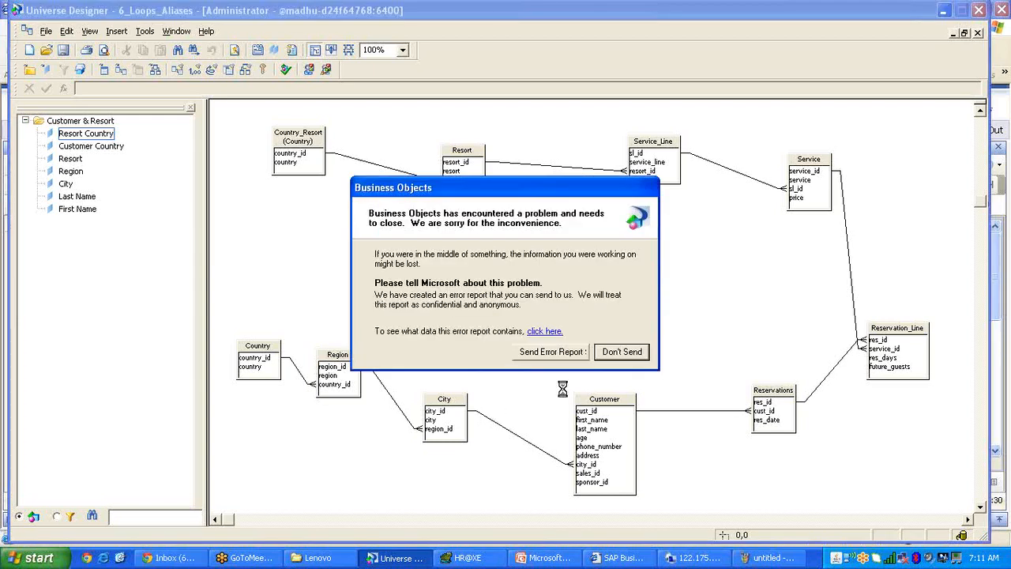
pyautogui.click(622, 351)
# Leave the current InfoView report page and start a new Web Intelligence document.
pyautogui.click(620, 557)
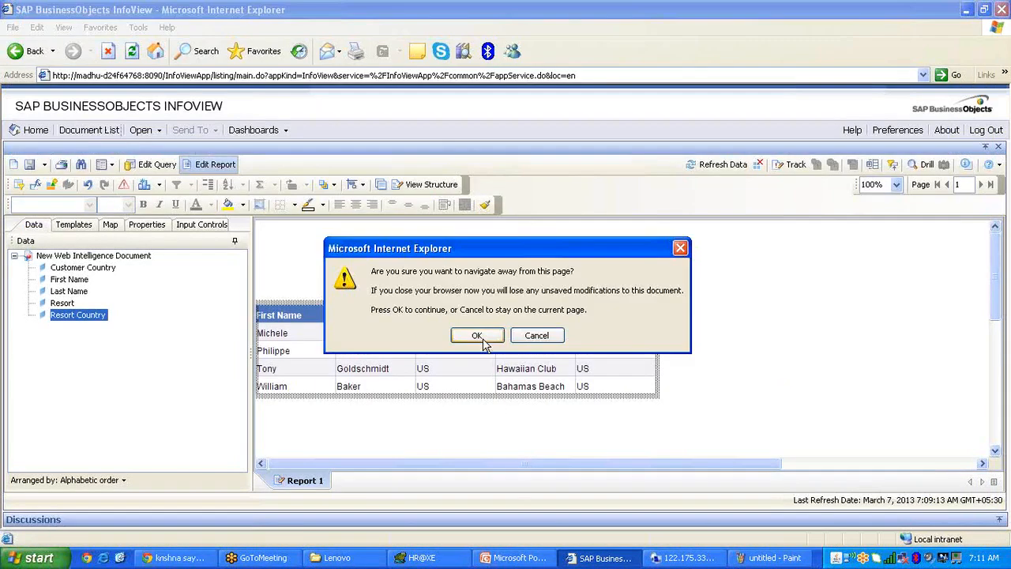
pyautogui.click(477, 334)
pyautogui.click(98, 166)
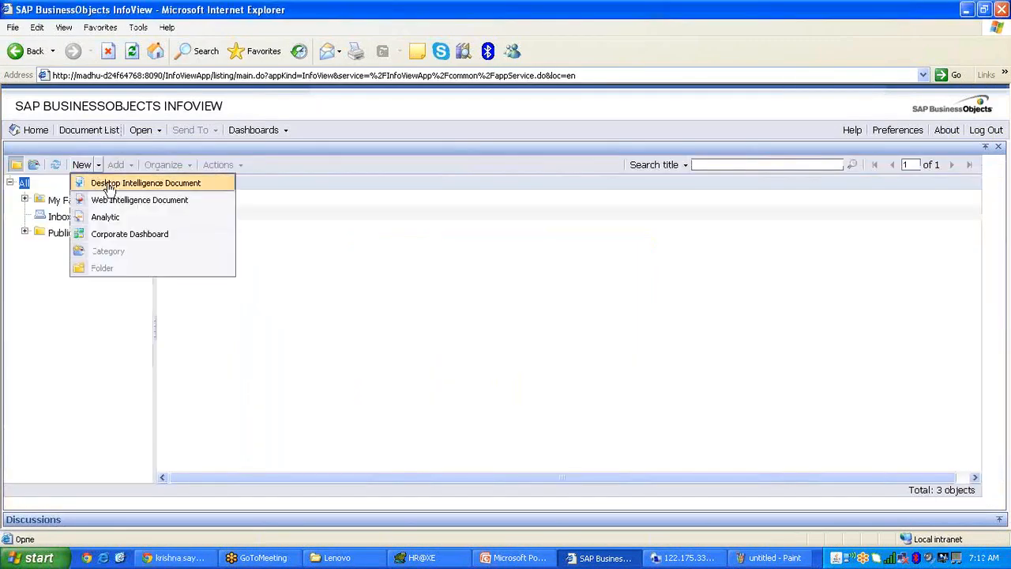
pyautogui.click(114, 200)
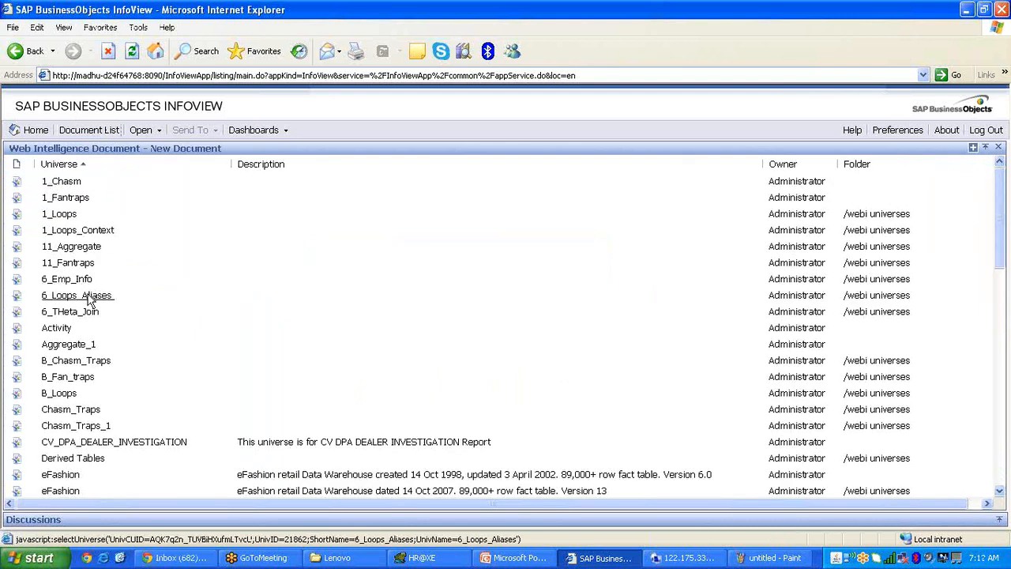
# Base the document on 6_Loops_Aliases and add First Name, Last Name and City to the query.
pyautogui.click(89, 296)
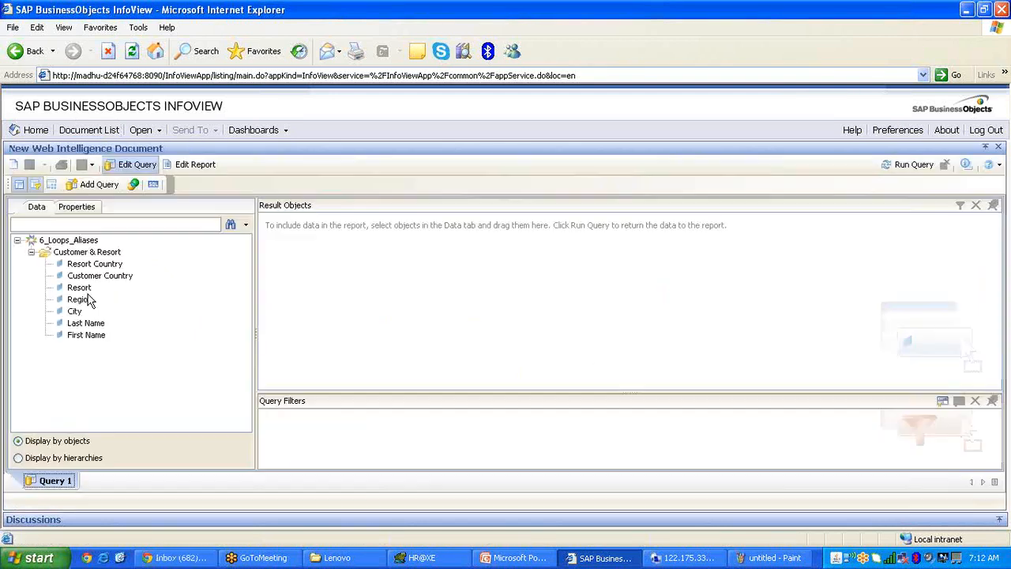
pyautogui.doubleClick(79, 335)
pyautogui.doubleClick(85, 323)
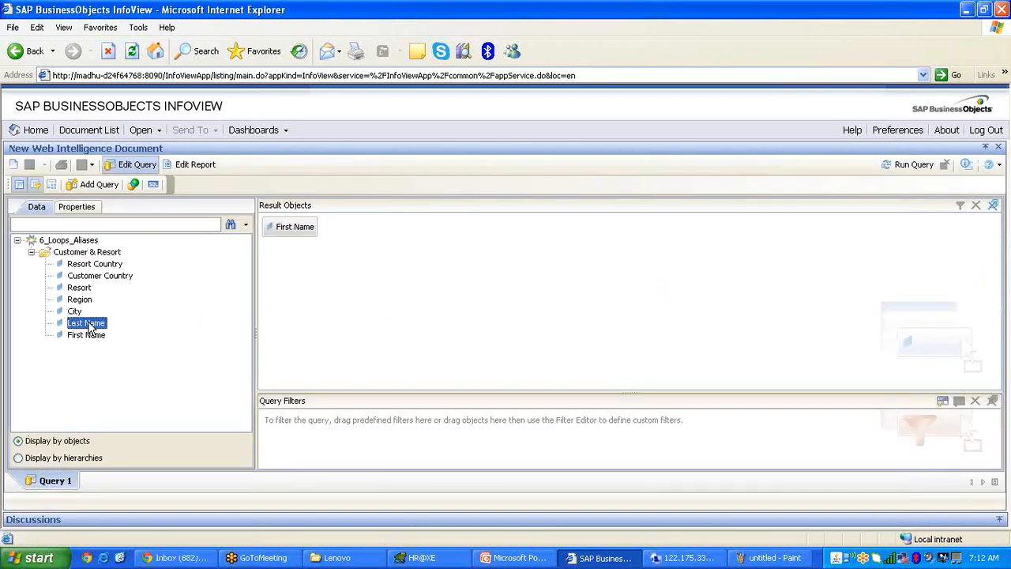
pyautogui.doubleClick(75, 310)
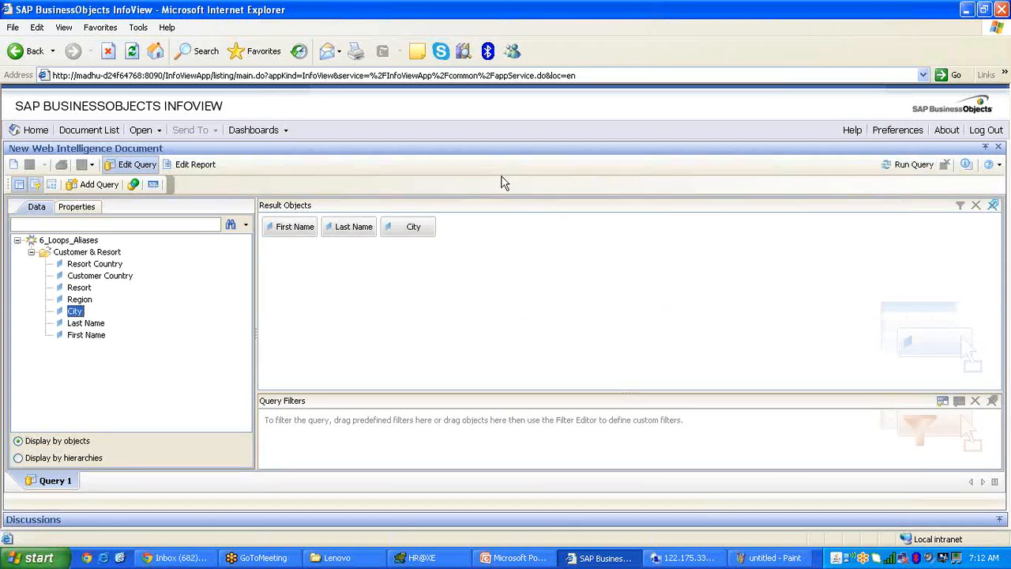
# View the query's generated SQL, then bring the Loops presentation forward.
pyautogui.click(154, 184)
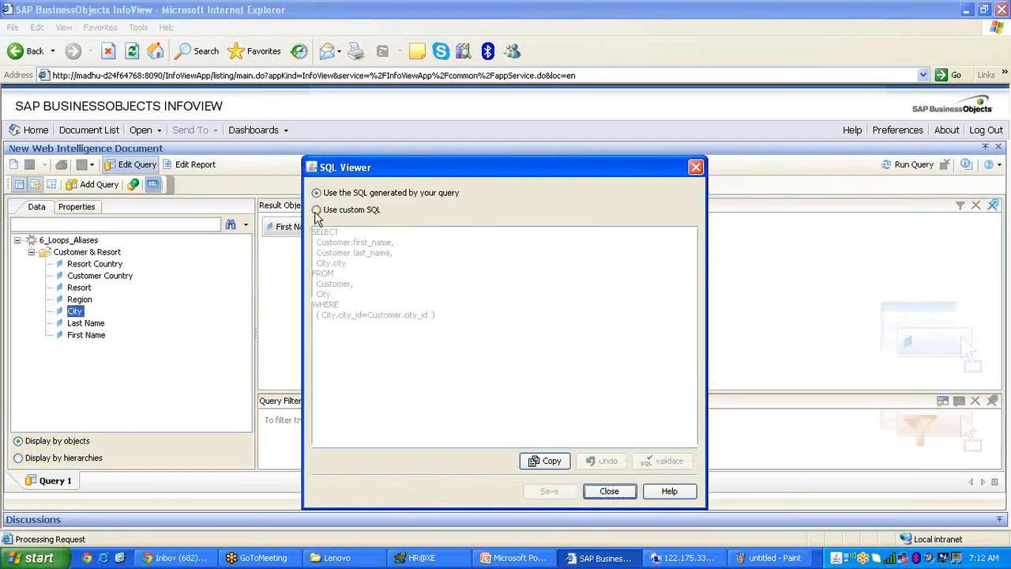
pyautogui.click(316, 209)
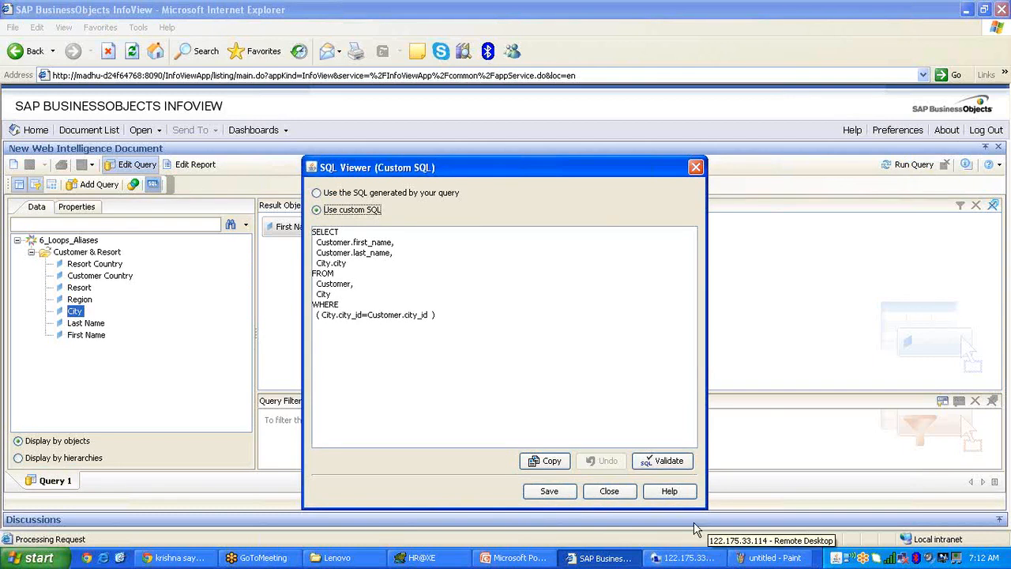
pyautogui.click(25, 557)
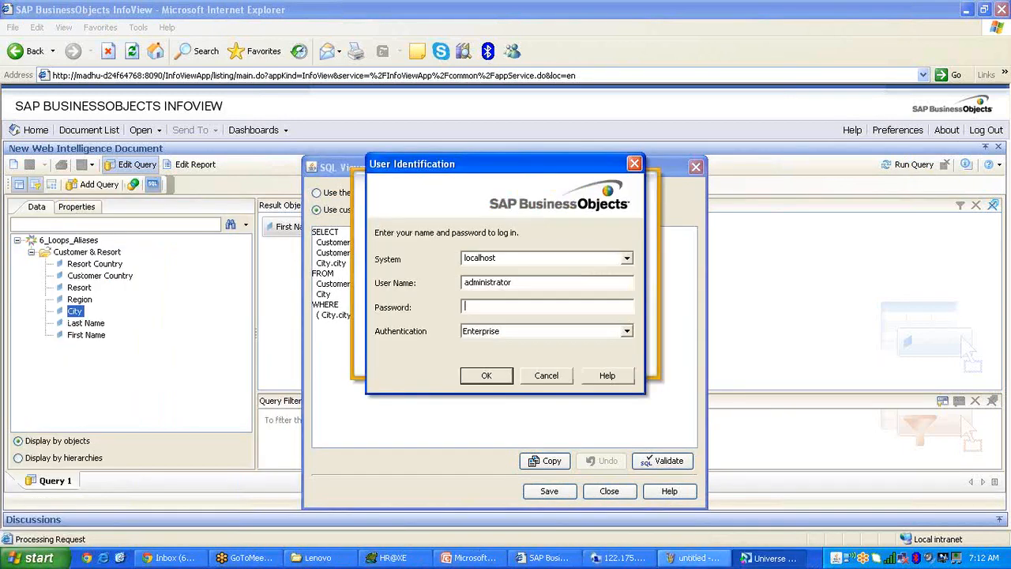
pyautogui.click(470, 561)
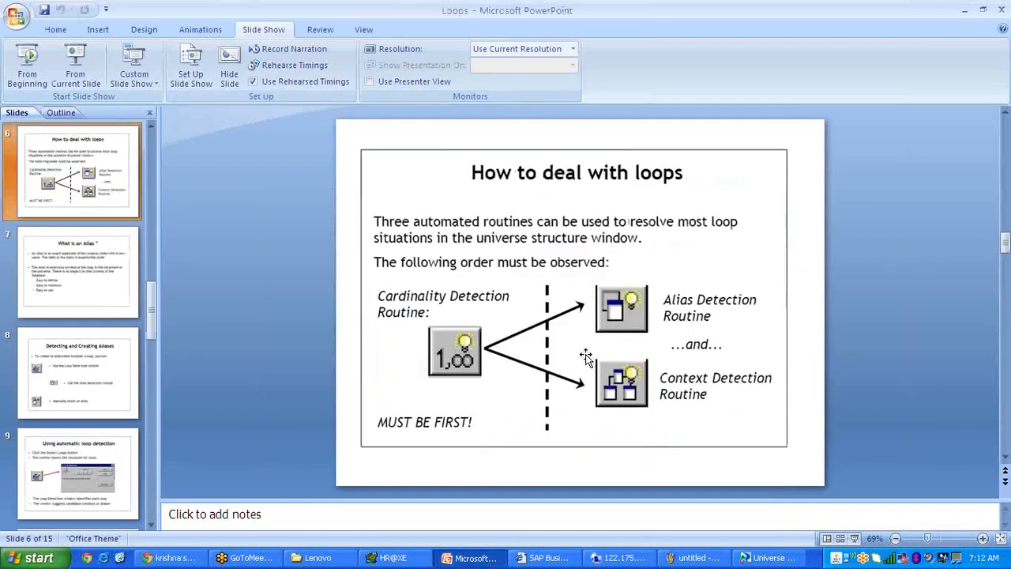
# Scroll up to the Loops diagram slide, then return to InfoView and close the SQL viewer.
pyautogui.scroll(3, 586, 354)
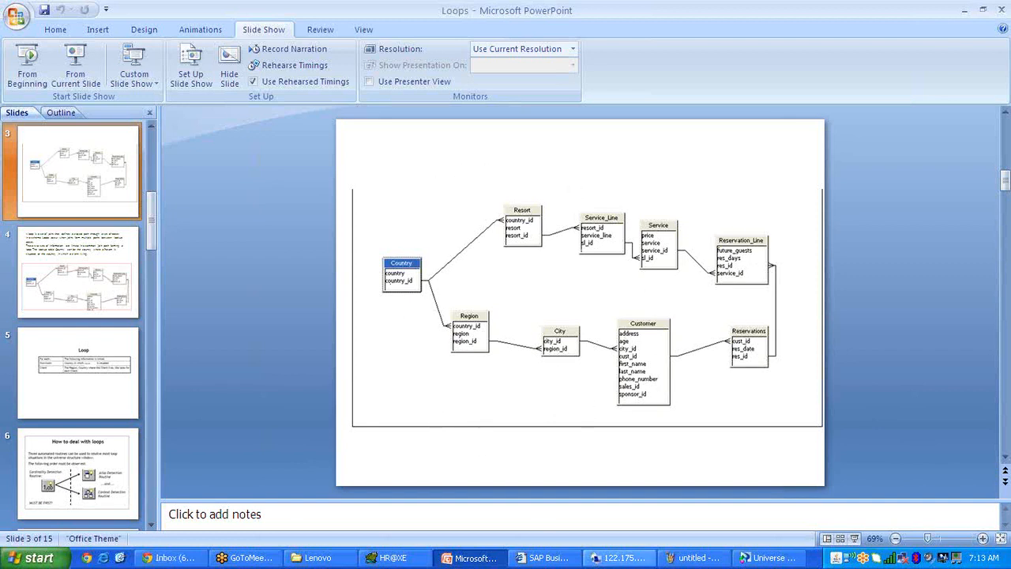
pyautogui.click(547, 558)
pyautogui.click(608, 490)
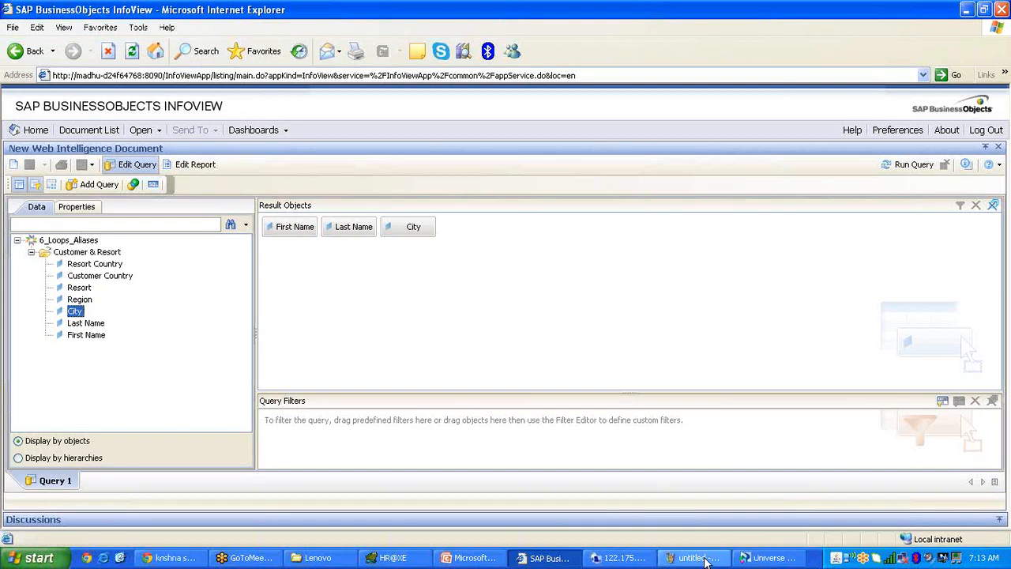
# Recheck the SQL, remove and re-add City, and run the query.
pyautogui.click(153, 184)
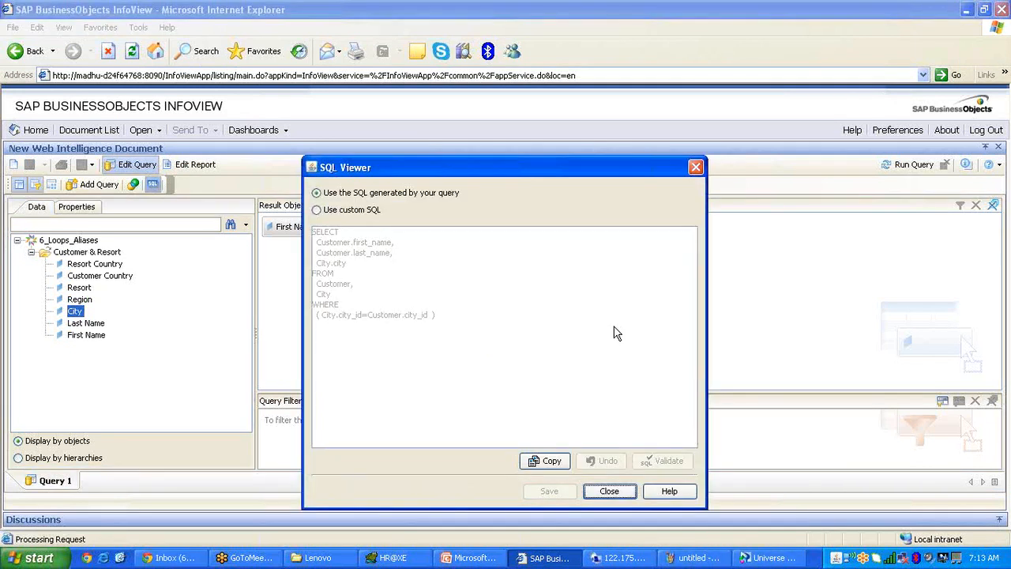
pyautogui.click(609, 492)
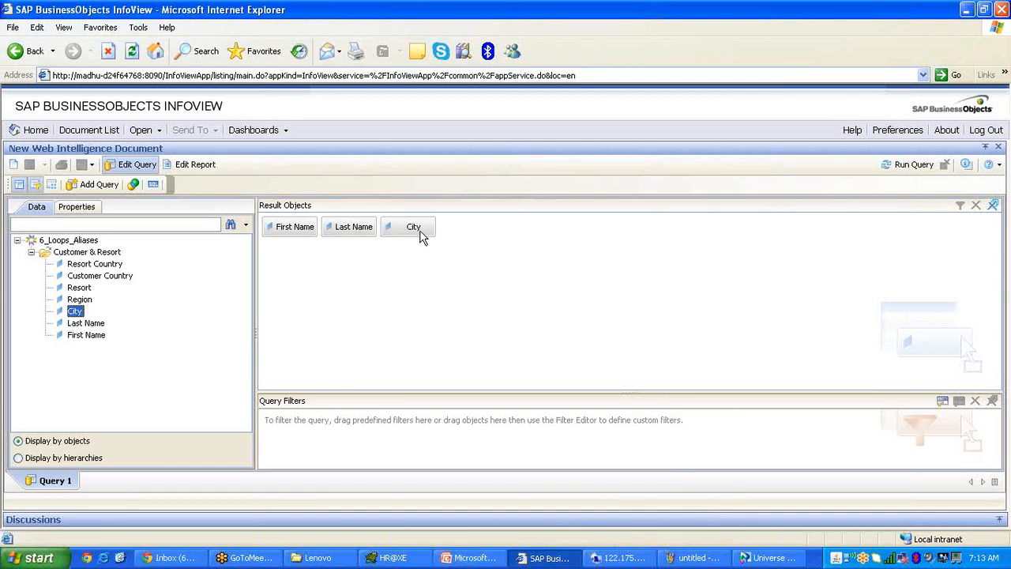
pyautogui.moveTo(417, 231); pyautogui.dragTo(198, 281)
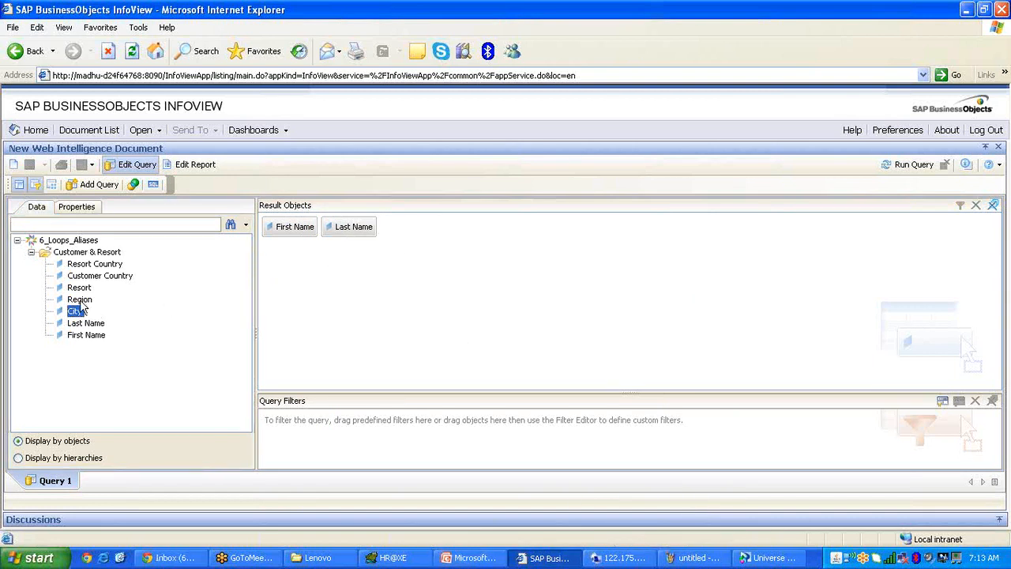
pyautogui.moveTo(79, 316); pyautogui.dragTo(394, 263)
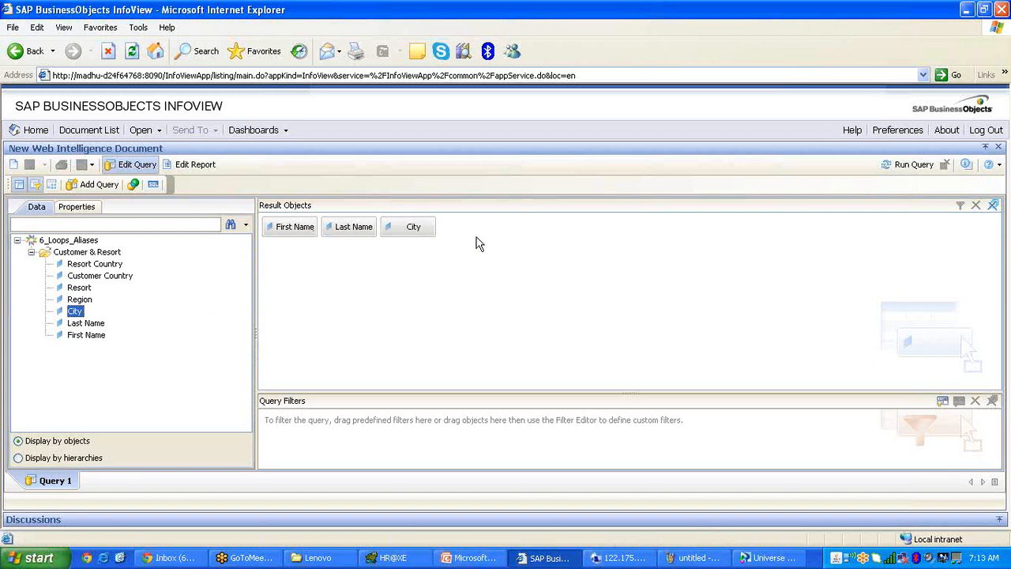
pyautogui.click(914, 164)
pyautogui.scroll(10, 373, 292)
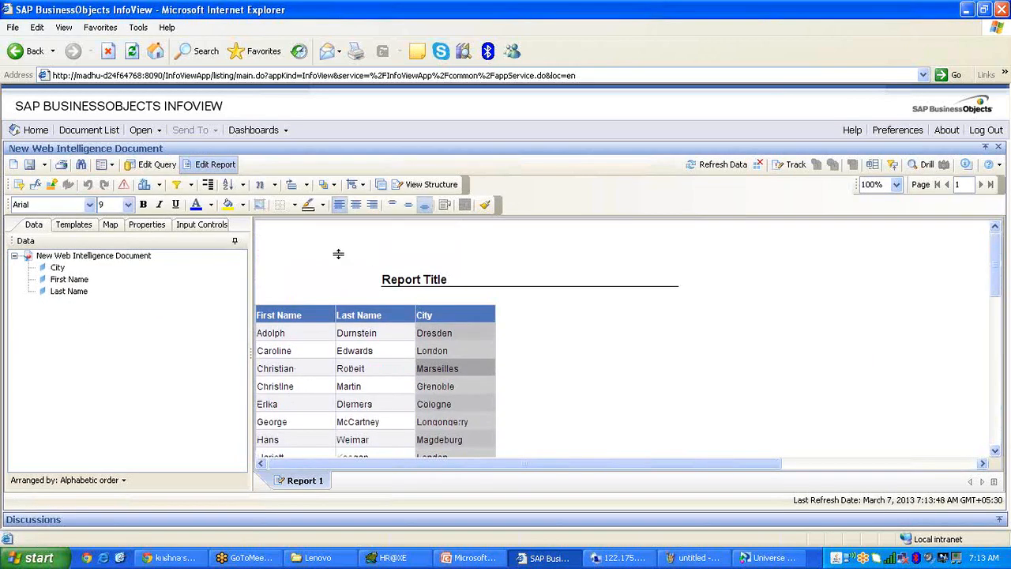
# Replace City with Resort, Customer Country and Resort Country in the query and rerun it.
pyautogui.click(158, 166)
pyautogui.moveTo(417, 230); pyautogui.dragTo(88, 293)
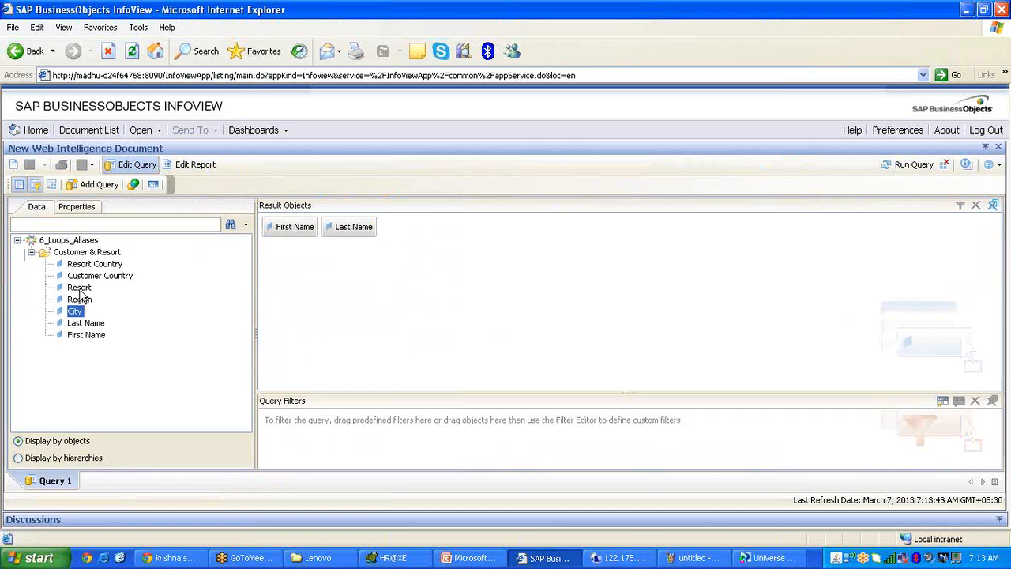
pyautogui.doubleClick(80, 287)
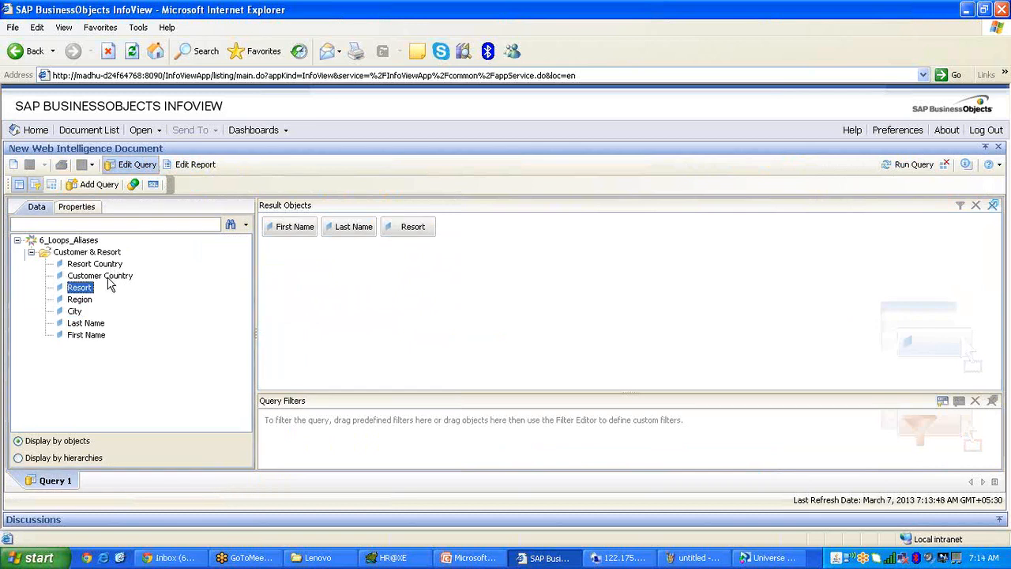
pyautogui.moveTo(110, 277); pyautogui.dragTo(380, 231)
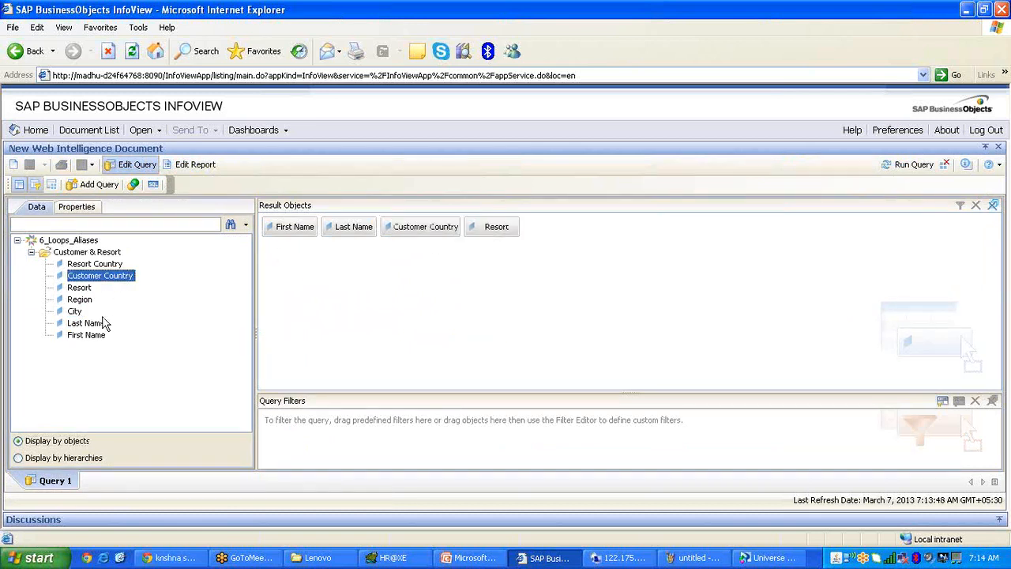
pyautogui.doubleClick(96, 263)
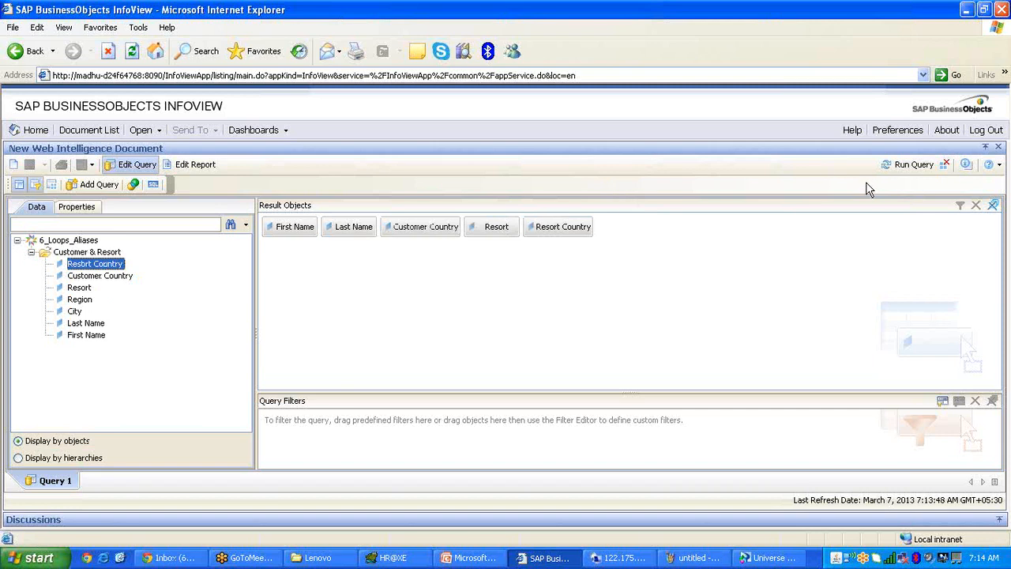
pyautogui.click(900, 165)
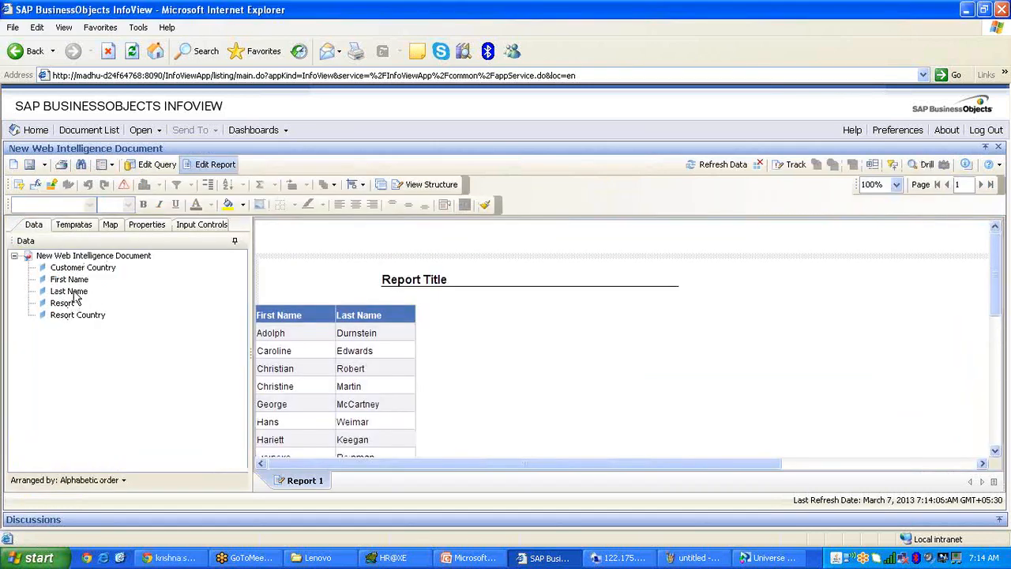
# Add Customer Country, Resort and Resort Country as report table columns, then return to Universe Designer.
pyautogui.moveTo(83, 267); pyautogui.dragTo(418, 323)
pyautogui.moveTo(62, 303); pyautogui.dragTo(496, 323)
pyautogui.moveTo(77, 314); pyautogui.dragTo(573, 320)
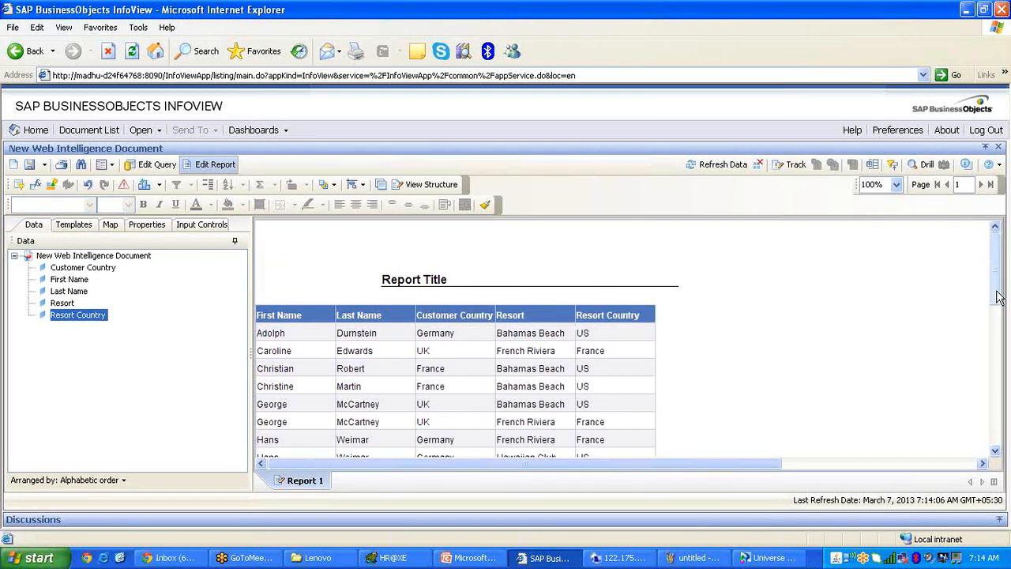
pyautogui.click(770, 558)
pyautogui.press('Escape')
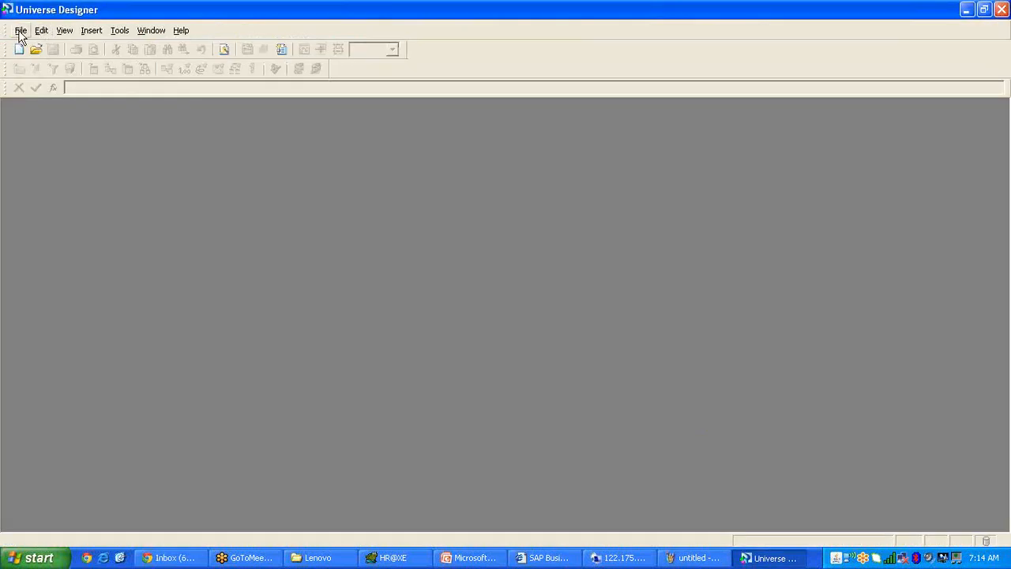
# Import 6_Loops_Aliases from the repository and acknowledge the import success message.
pyautogui.click(19, 31)
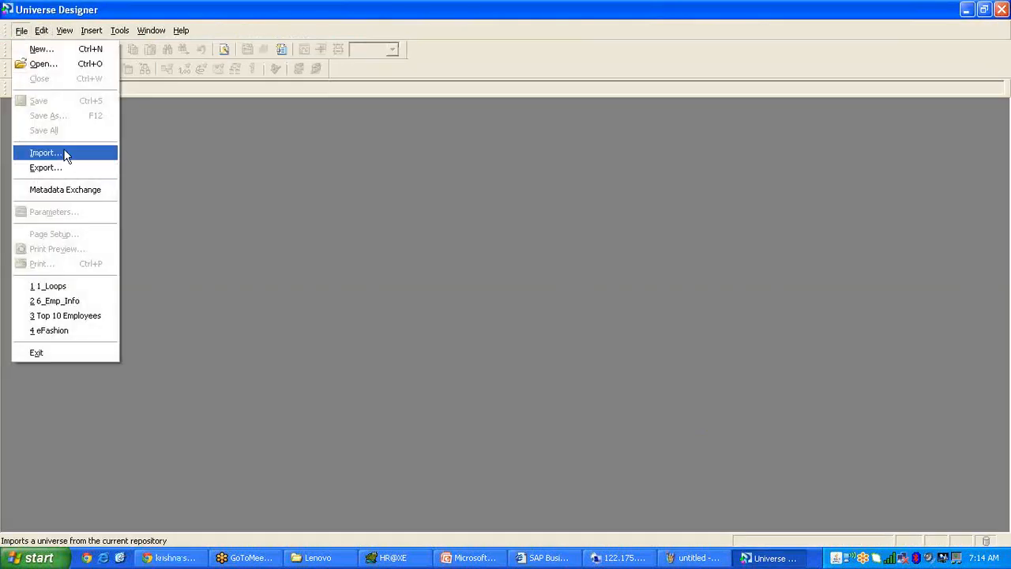
pyautogui.click(65, 151)
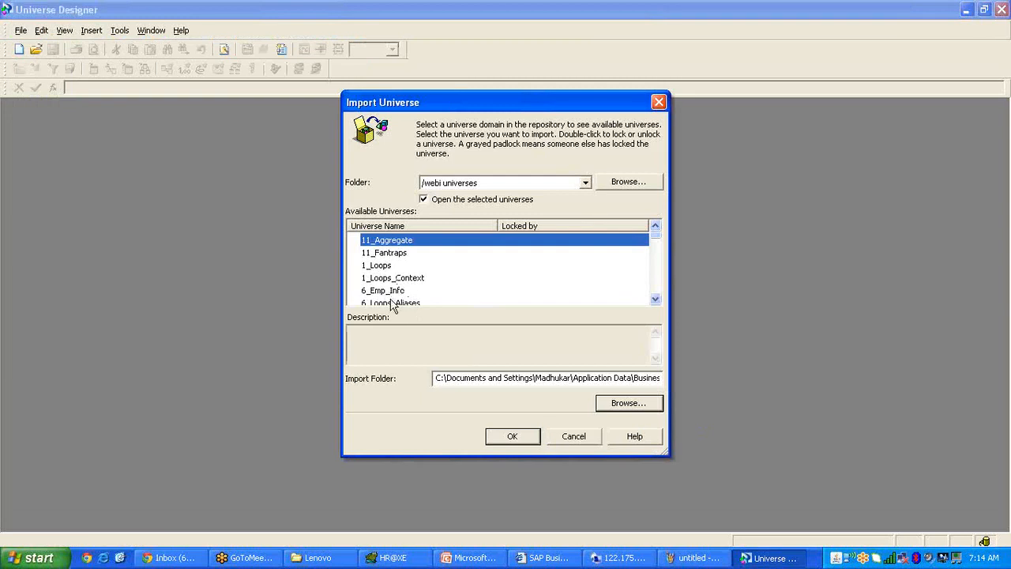
pyautogui.click(393, 303)
pyautogui.click(507, 435)
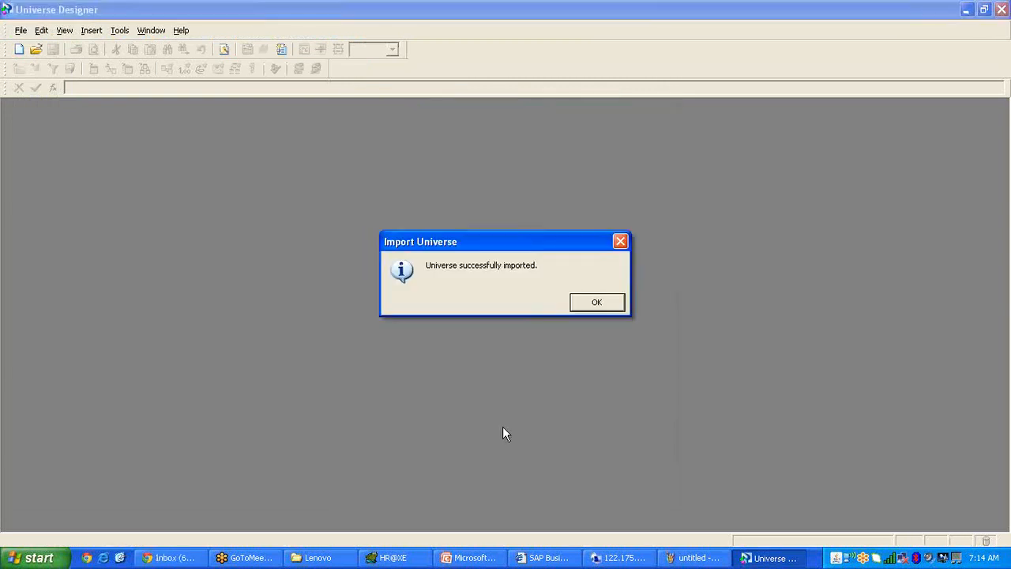
pyautogui.click(599, 305)
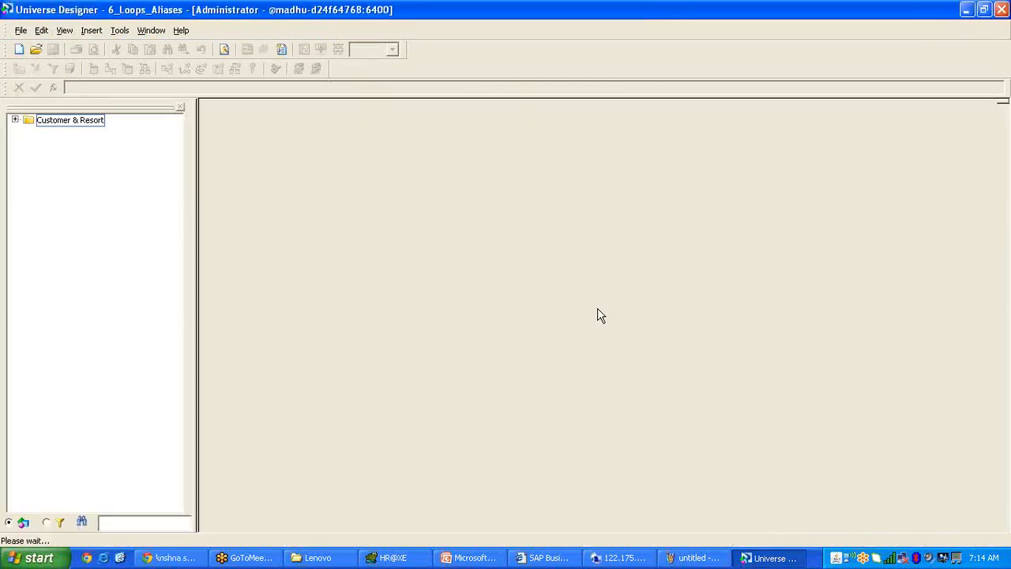
pyautogui.click(1002, 515)
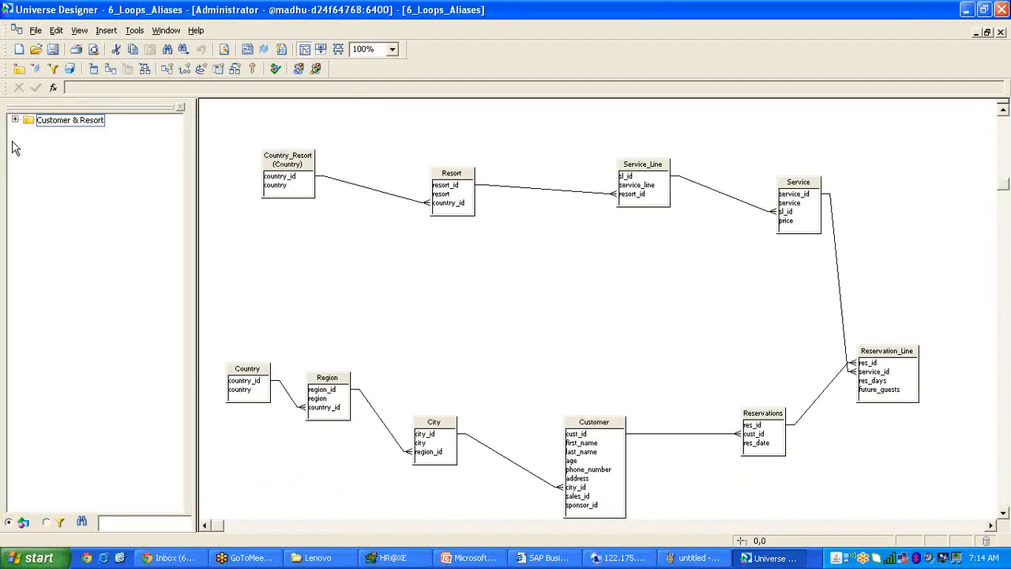
# Expand the Customer & Resort class and delete the Country_Resort table.
pyautogui.doubleClick(28, 120)
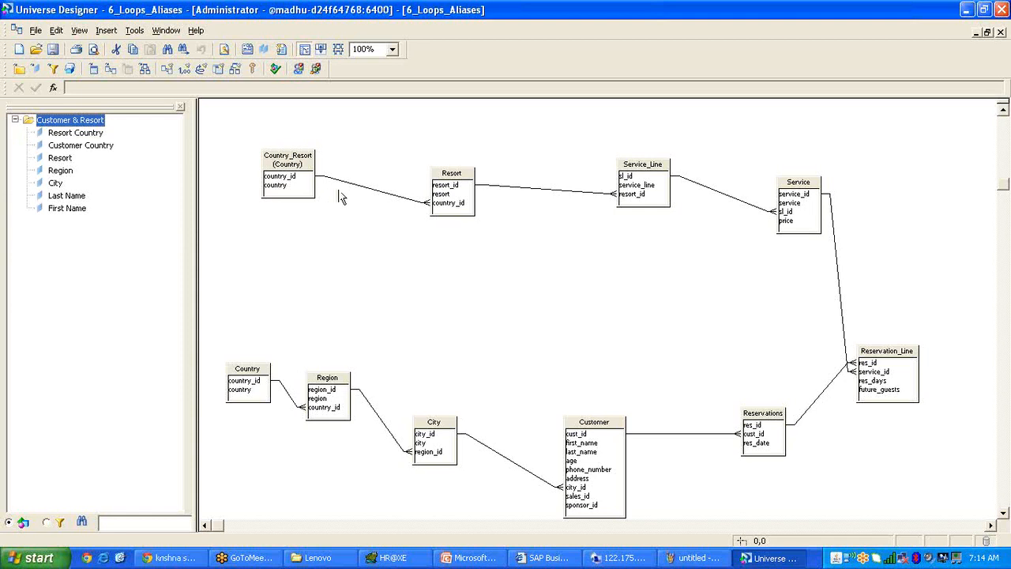
pyautogui.click(288, 156)
pyautogui.press('Delete')
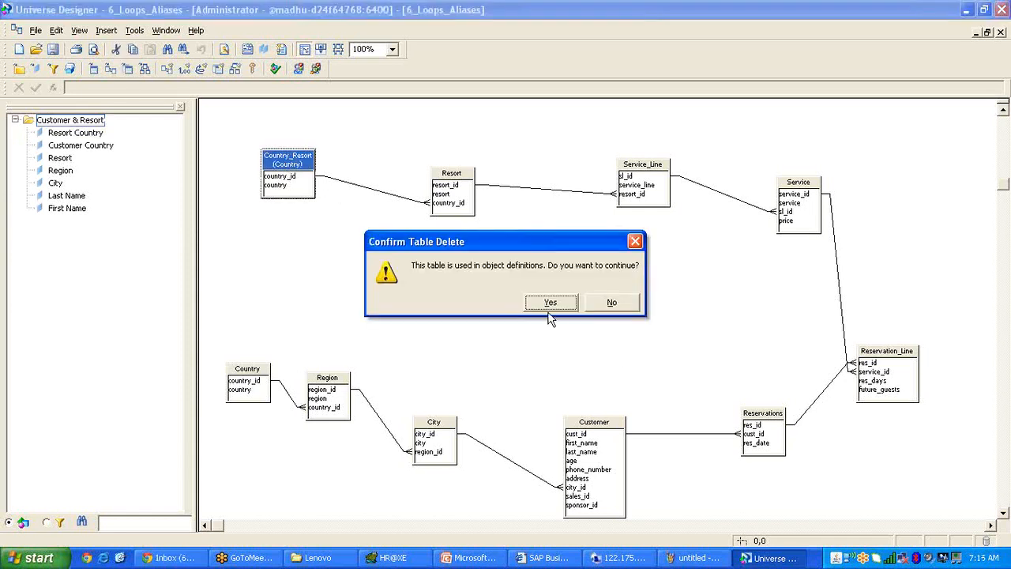
pyautogui.click(551, 303)
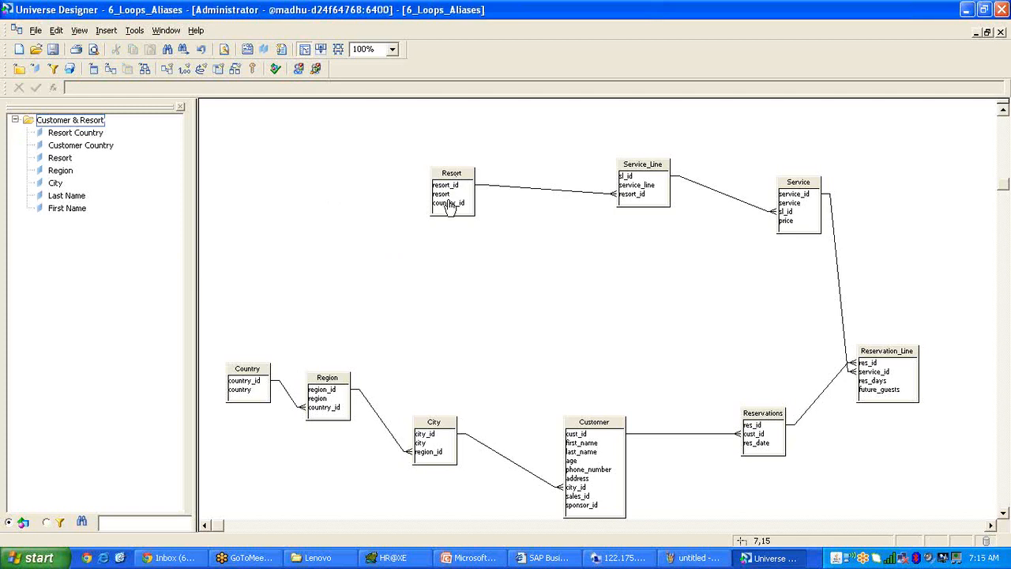
# Join Resort's country_id to the Country table and detect the join's cardinality.
pyautogui.moveTo(446, 204); pyautogui.dragTo(260, 382)
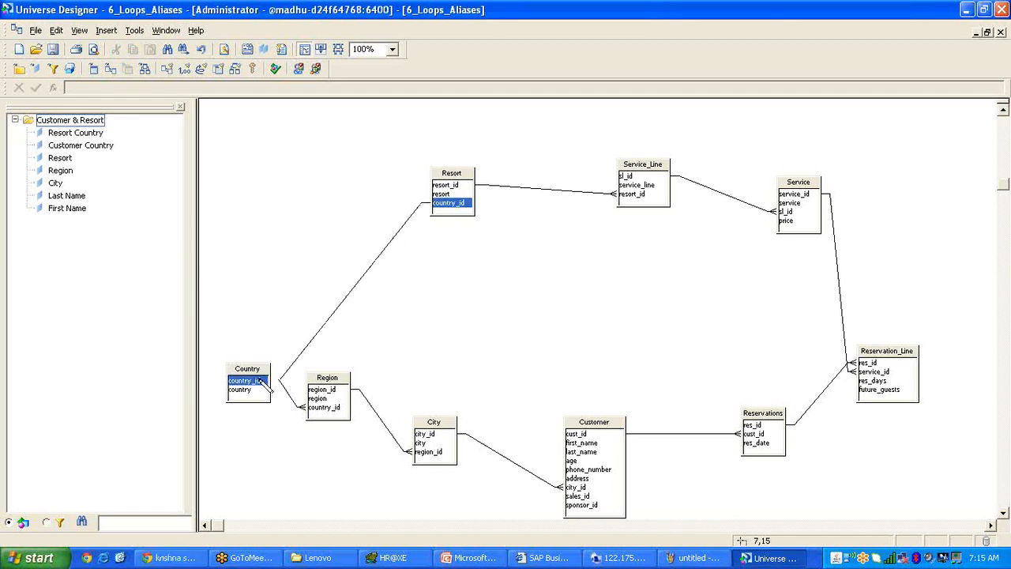
pyautogui.doubleClick(350, 299)
pyautogui.click(195, 251)
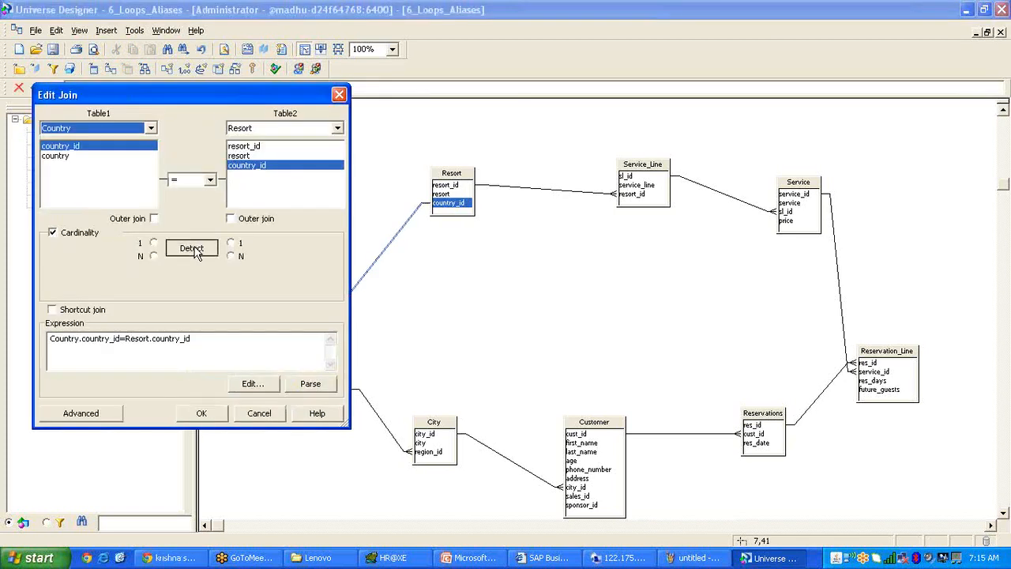
pyautogui.click(204, 413)
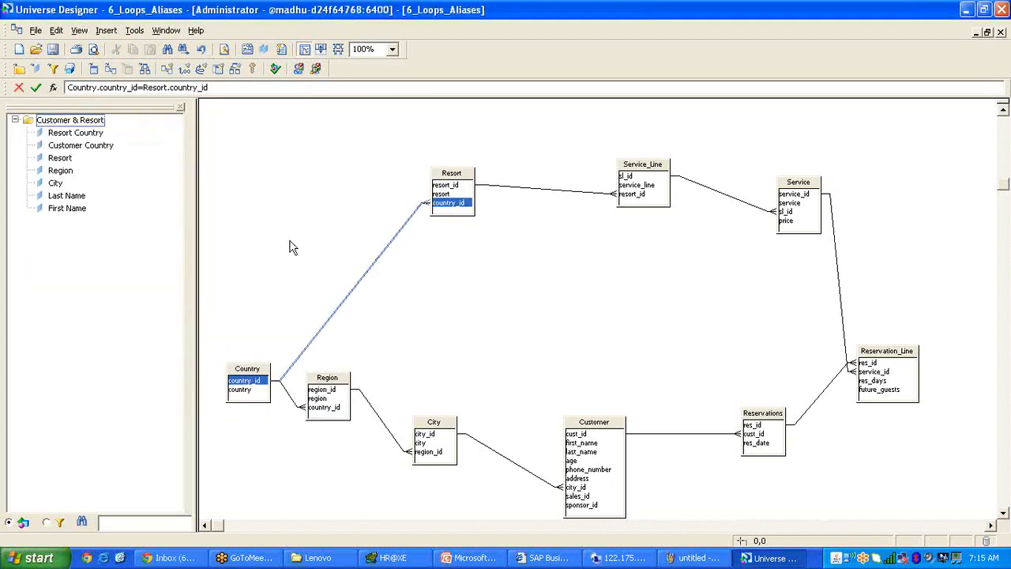
# Run Detect Aliases to create Country_Resort, move it beside Resort, then delete it again.
pyautogui.click(218, 69)
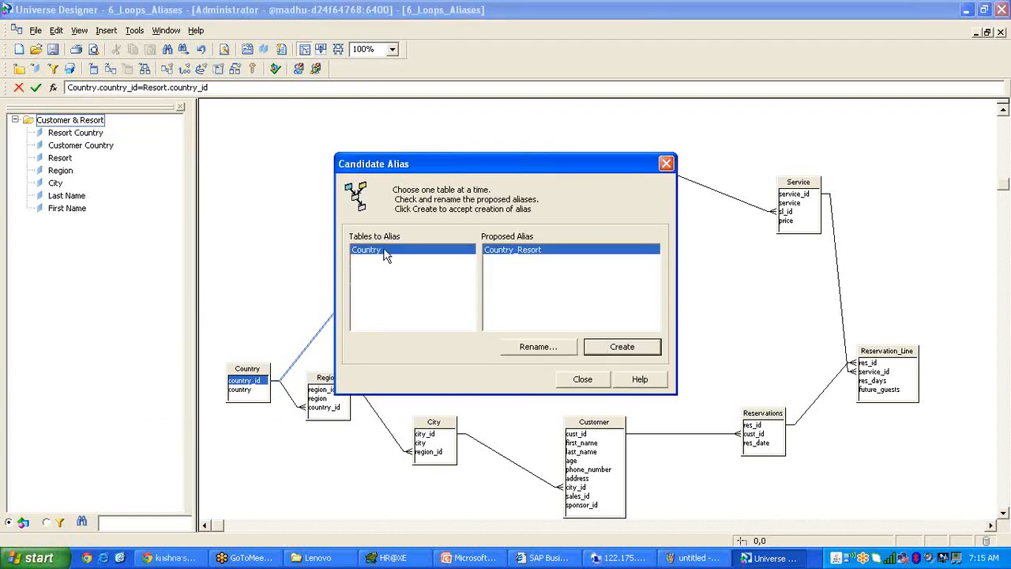
pyautogui.click(624, 349)
pyautogui.click(472, 300)
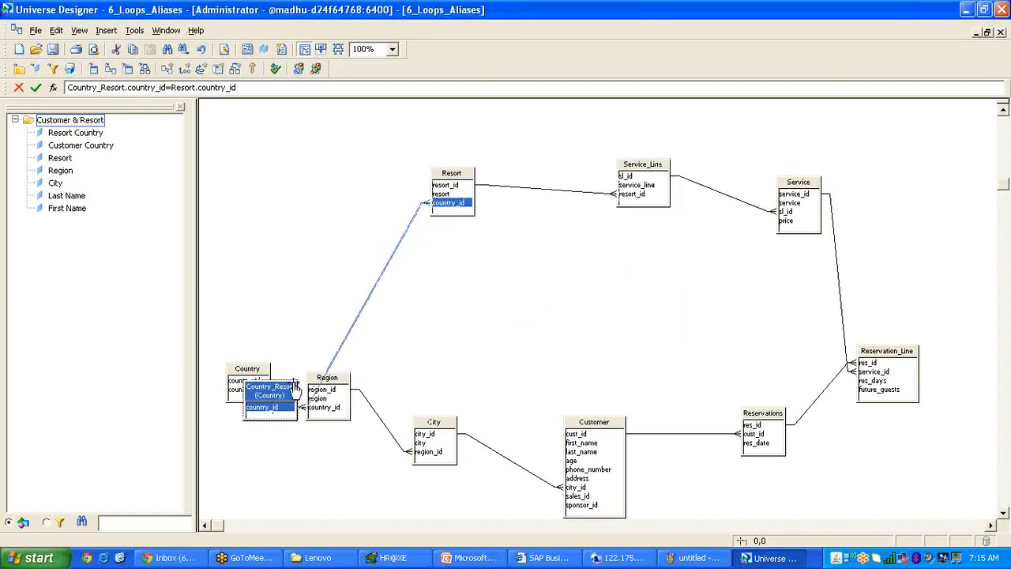
pyautogui.moveTo(277, 395); pyautogui.dragTo(233, 220)
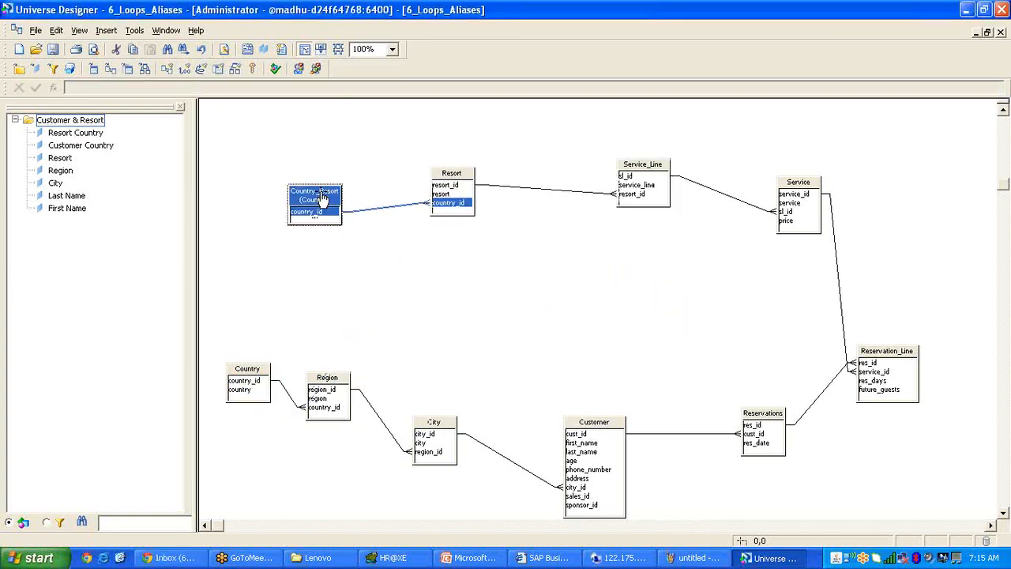
pyautogui.press('Delete')
pyautogui.click(584, 301)
# Create a Country_Resort alias of the Country table and move it up beside Resort.
pyautogui.rightClick(254, 375)
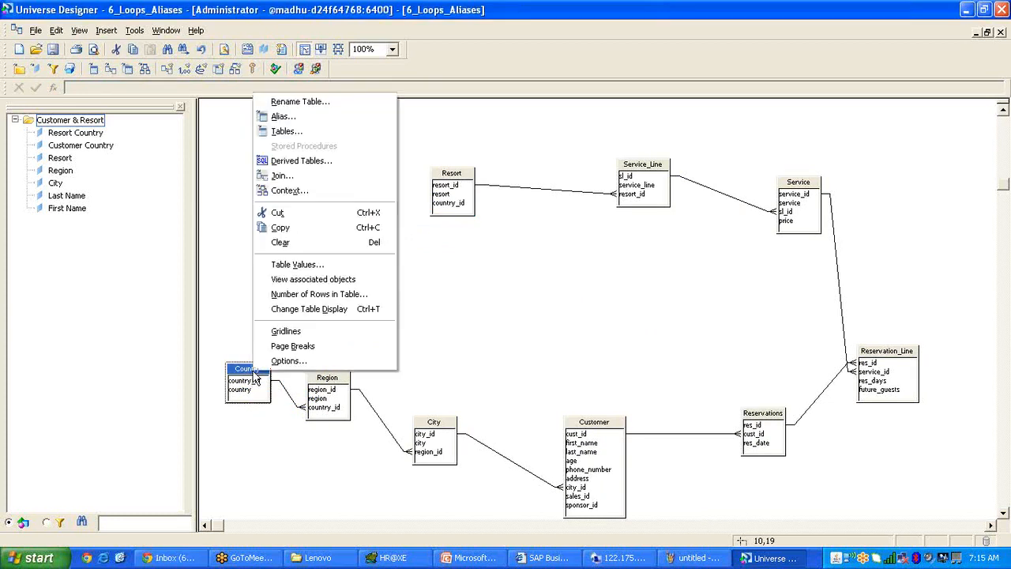
pyautogui.click(289, 116)
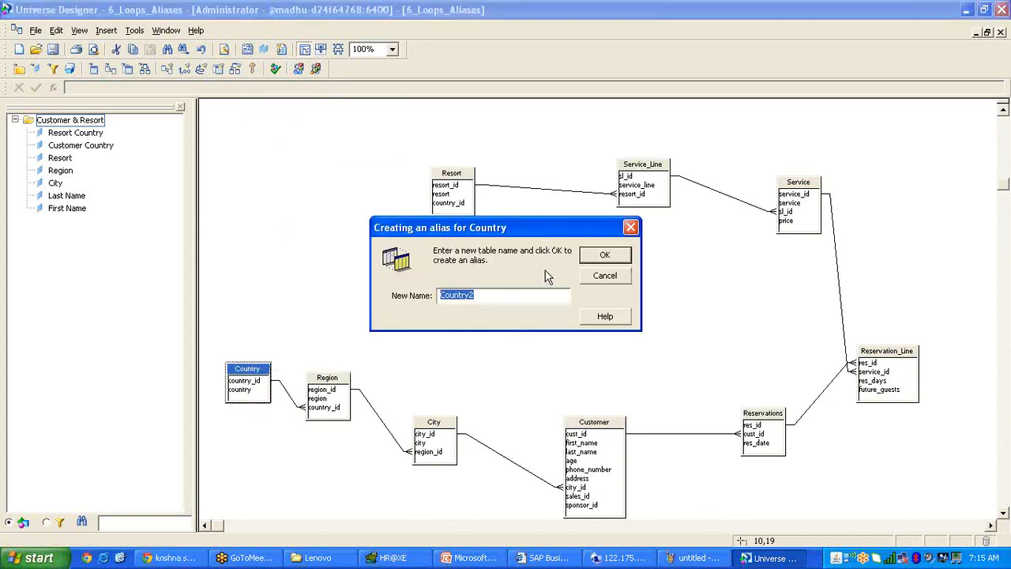
pyautogui.click(529, 296)
pyautogui.write('_Resort')
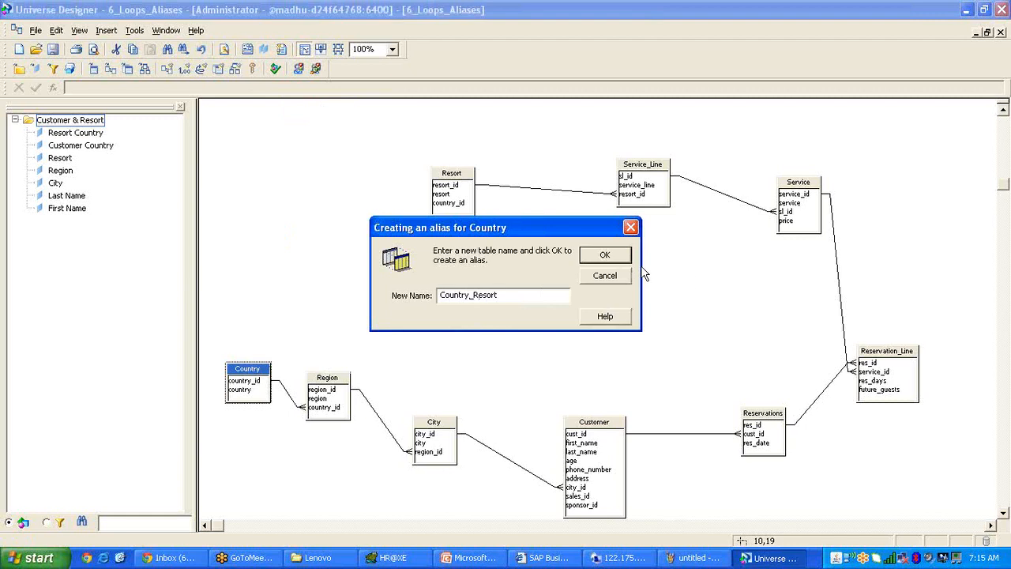
pyautogui.click(604, 255)
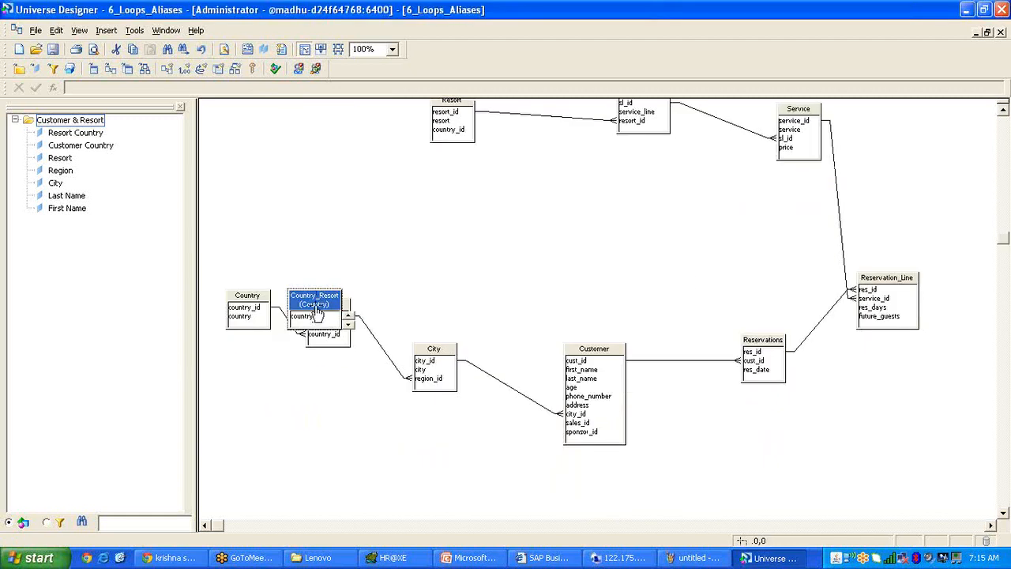
pyautogui.moveTo(315, 306); pyautogui.dragTo(451, 133)
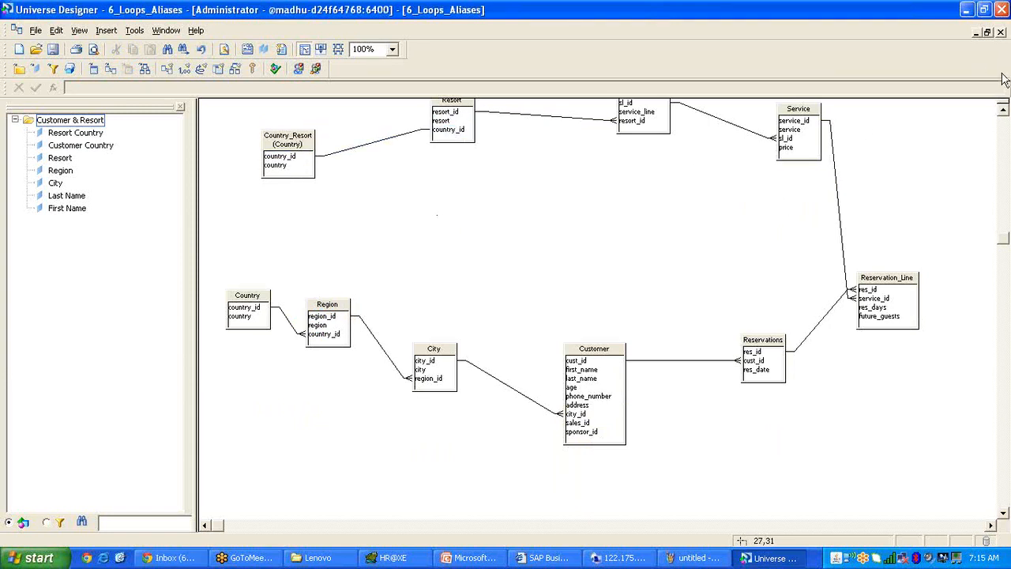
pyautogui.moveTo(1001, 238); pyautogui.dragTo(1004, 215)
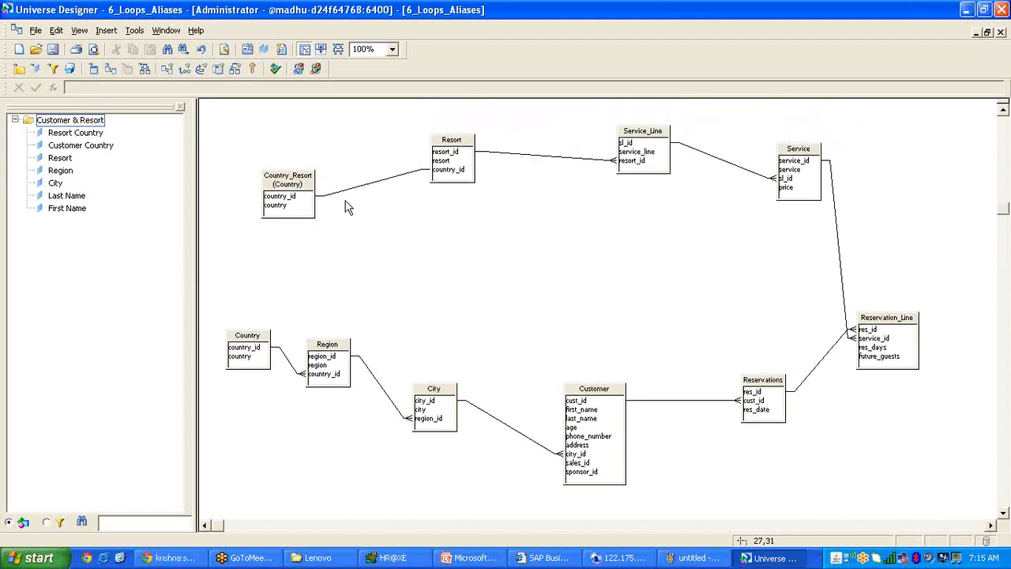
# Delete the Country_Resort alias and join Resort's country_id directly to Country.
pyautogui.click(298, 193)
pyautogui.press('Delete')
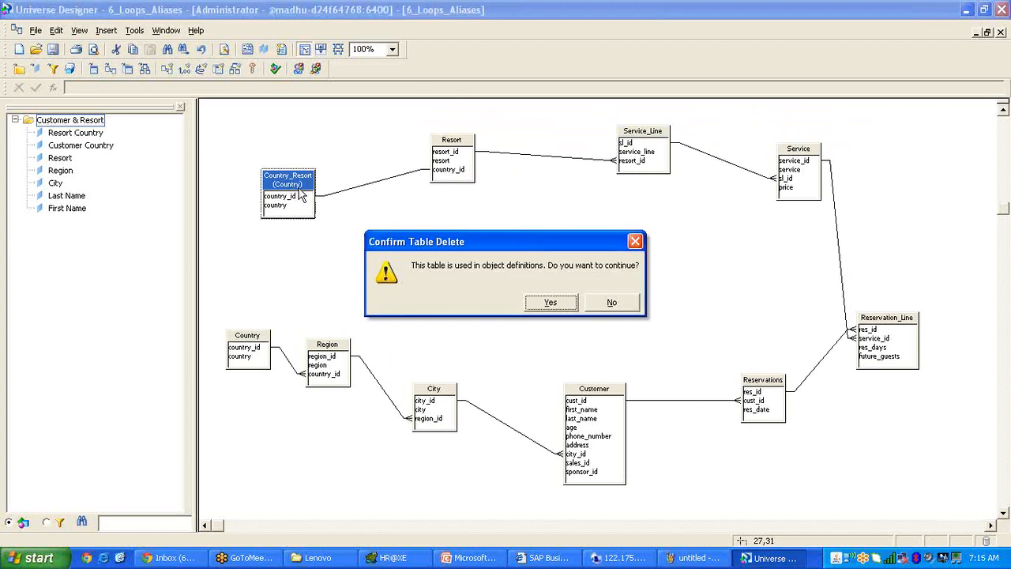
pyautogui.click(550, 303)
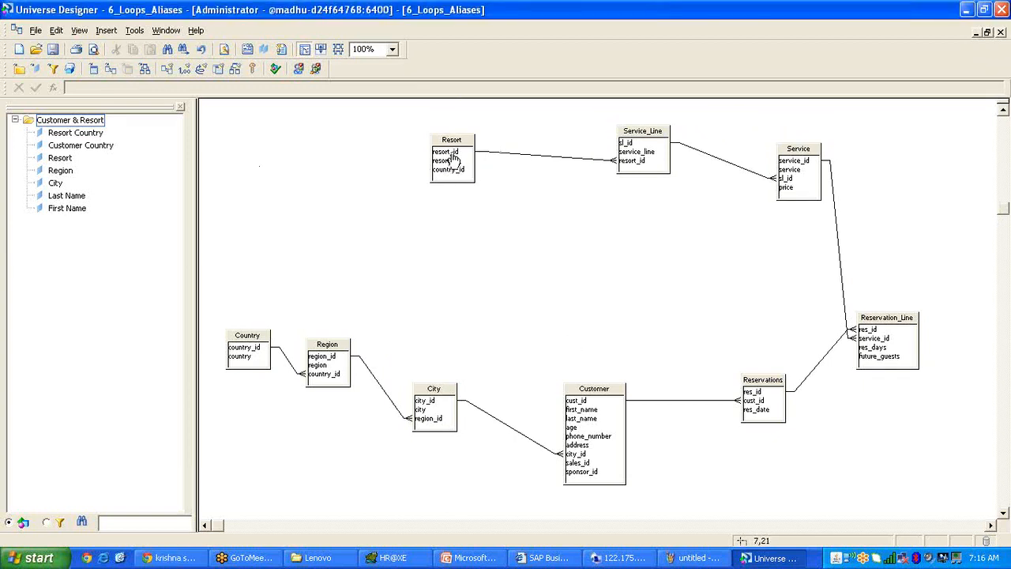
pyautogui.moveTo(448, 175); pyautogui.dragTo(299, 220)
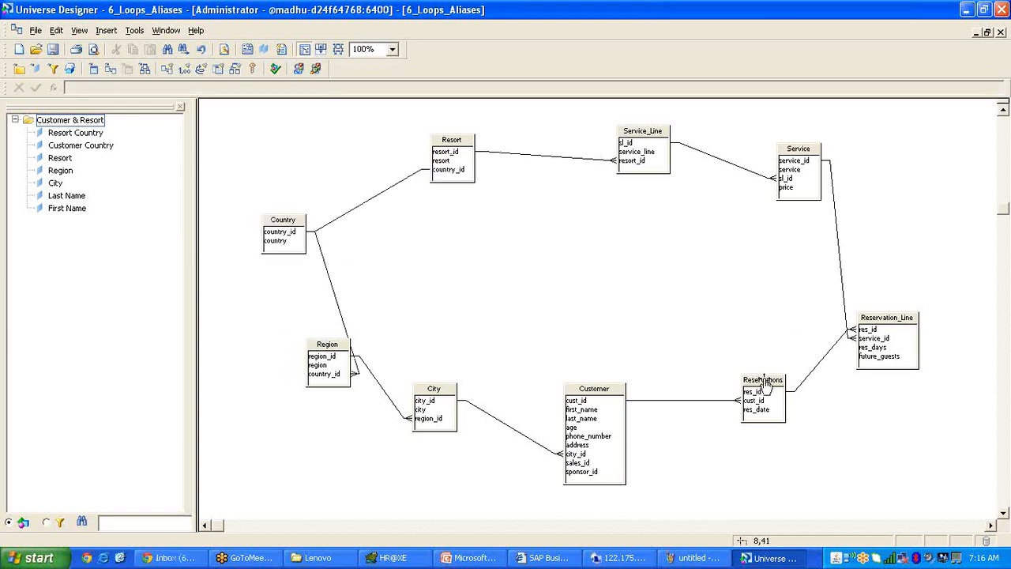
# Nudge the Reservations table up and create an alias of it.
pyautogui.moveTo(763, 381); pyautogui.dragTo(771, 335)
pyautogui.rightClick(775, 345)
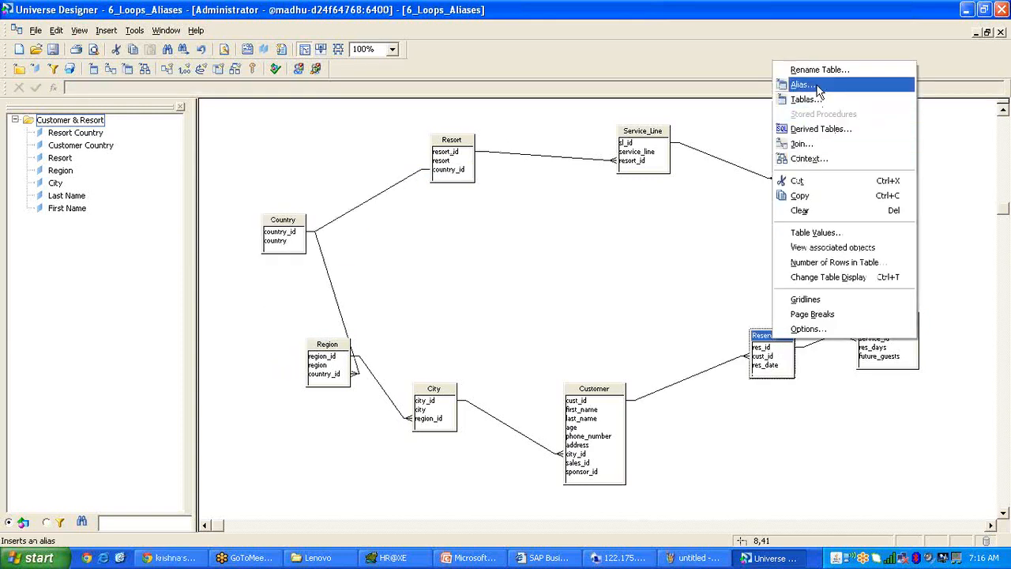
pyautogui.click(803, 84)
pyautogui.click(549, 293)
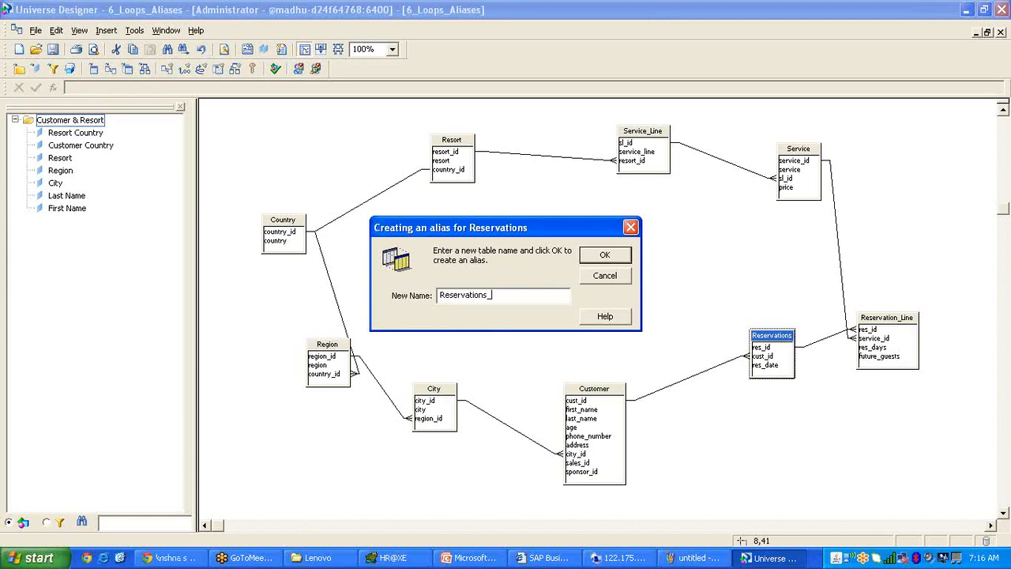
pyautogui.click(624, 259)
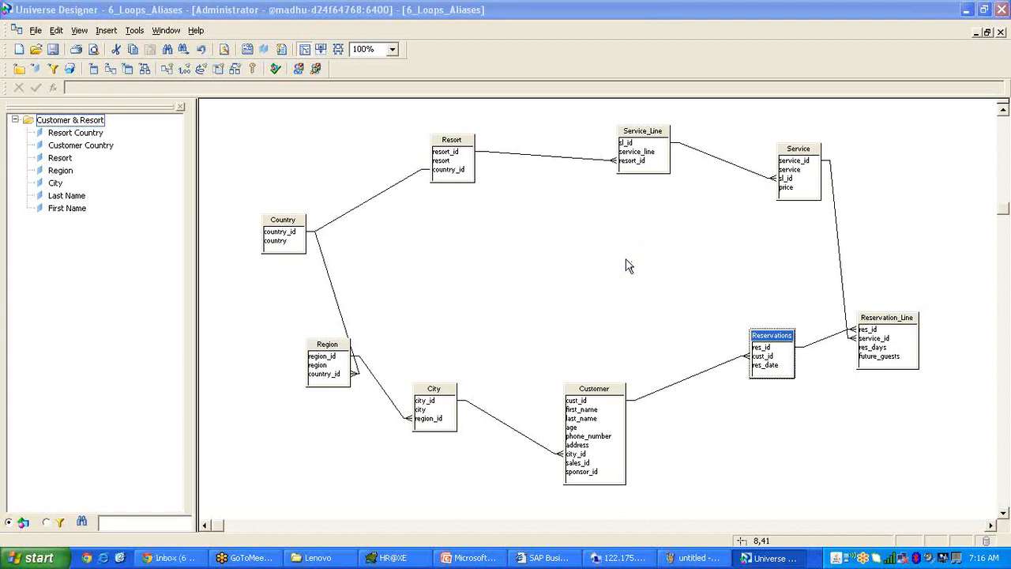
# Delete the Reservations–Reservation_Line join and join Reservation_Line res_id to Reservations_11 res_id instead.
pyautogui.moveTo(614, 294); pyautogui.dragTo(684, 383)
pyautogui.moveTo(529, 293); pyautogui.dragTo(521, 365)
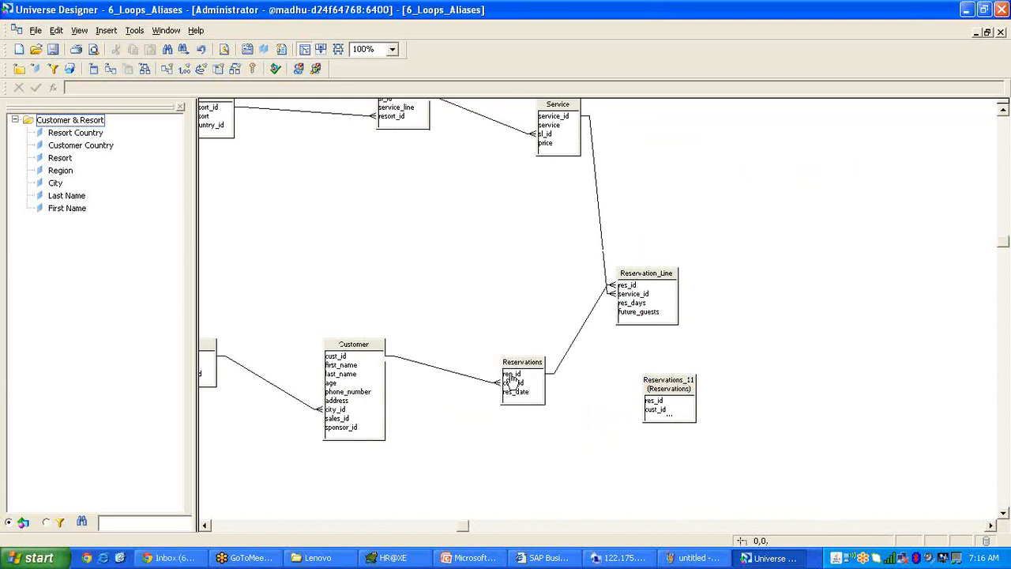
pyautogui.click(563, 366)
pyautogui.press('Delete')
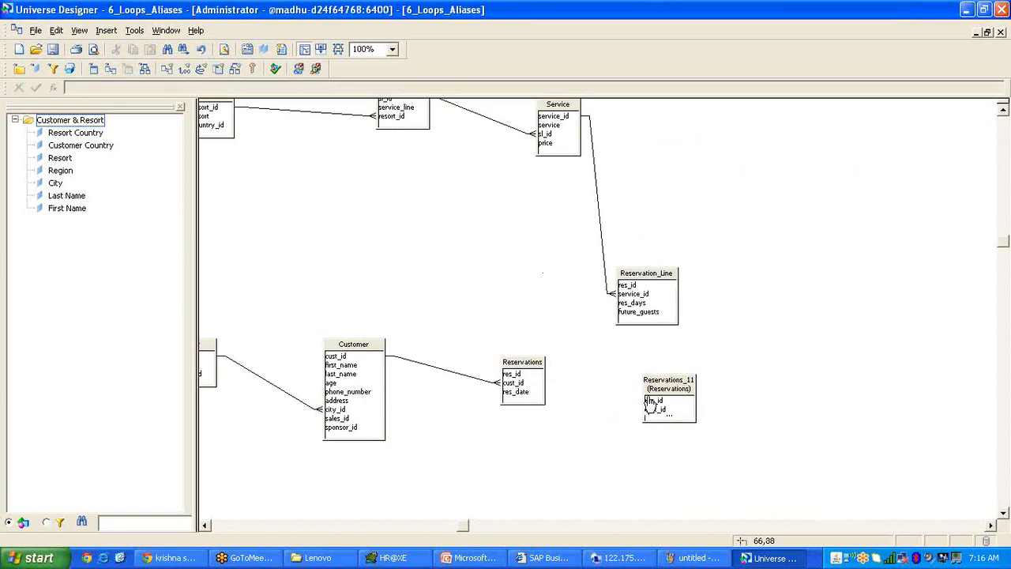
pyautogui.moveTo(647, 399); pyautogui.dragTo(727, 400)
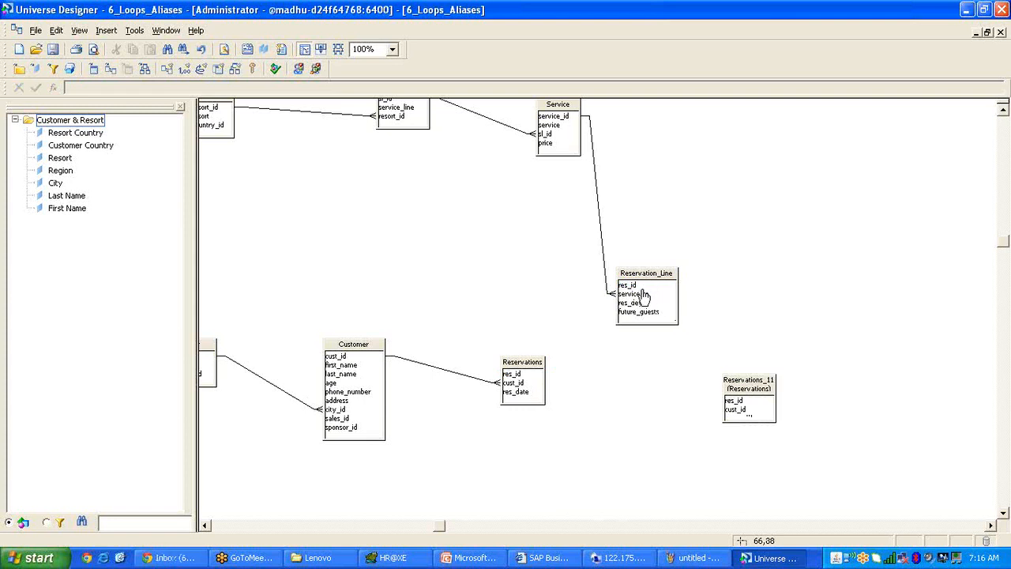
pyautogui.moveTo(739, 389); pyautogui.dragTo(775, 371)
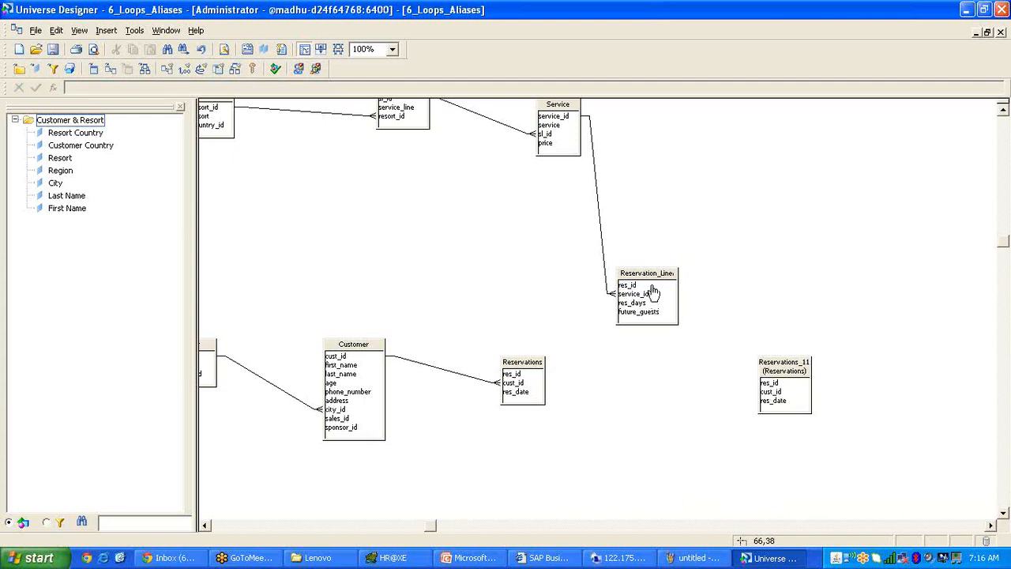
pyautogui.moveTo(652, 286); pyautogui.dragTo(764, 384)
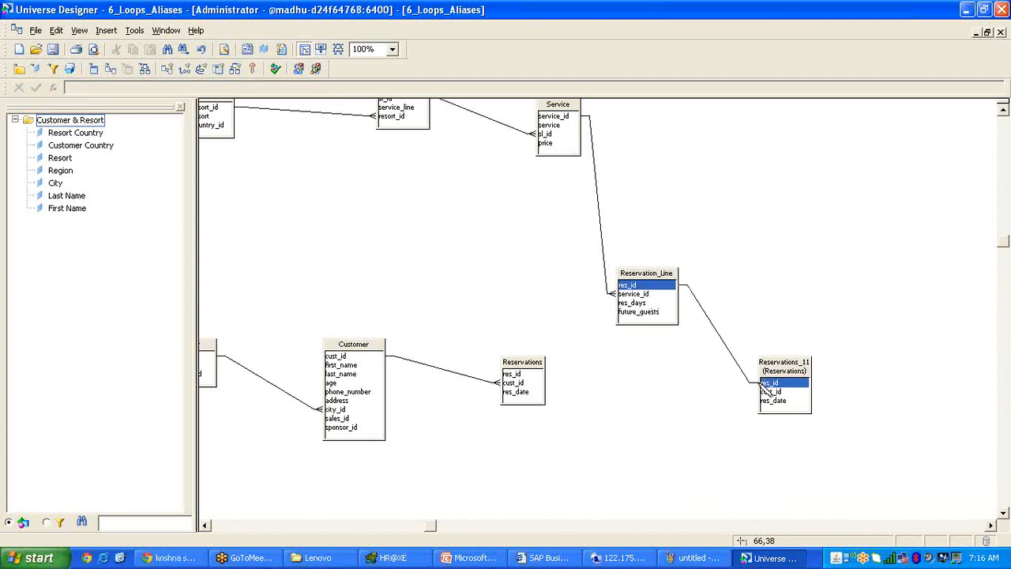
# Reposition the Reservations, Customer and City tables lower and to the left.
pyautogui.click(205, 525)
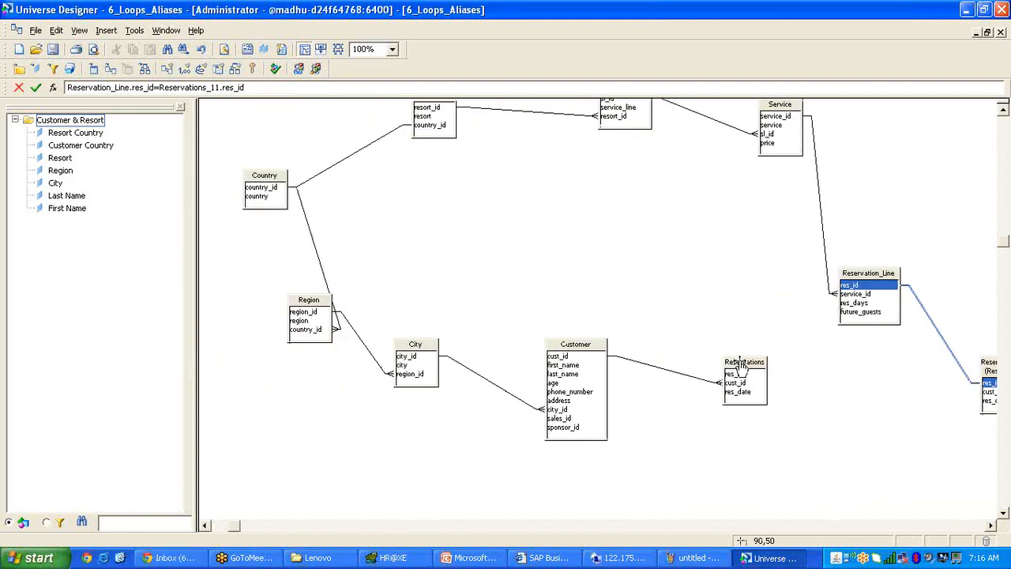
pyautogui.moveTo(743, 365); pyautogui.dragTo(733, 409)
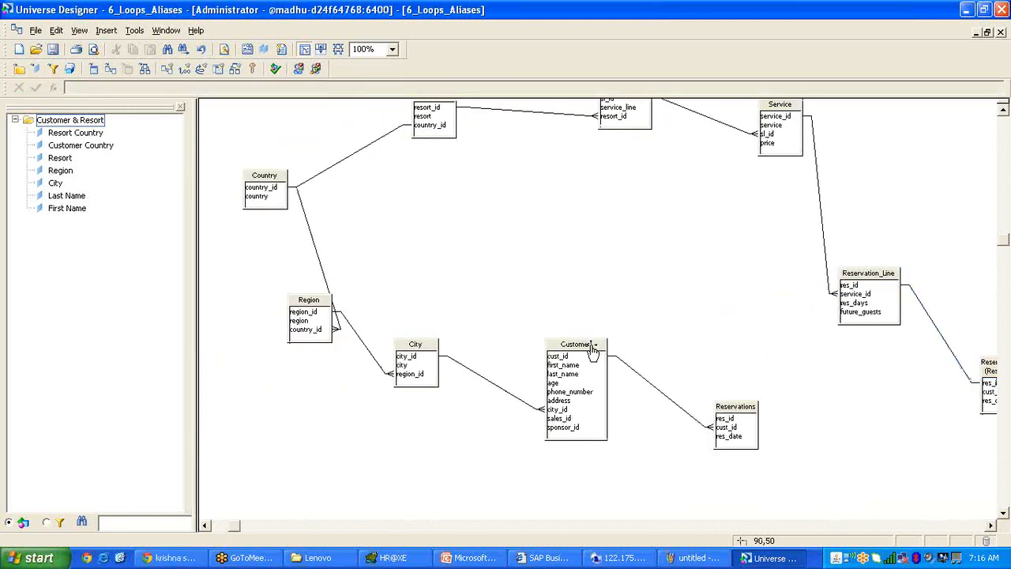
pyautogui.moveTo(591, 347); pyautogui.dragTo(508, 403)
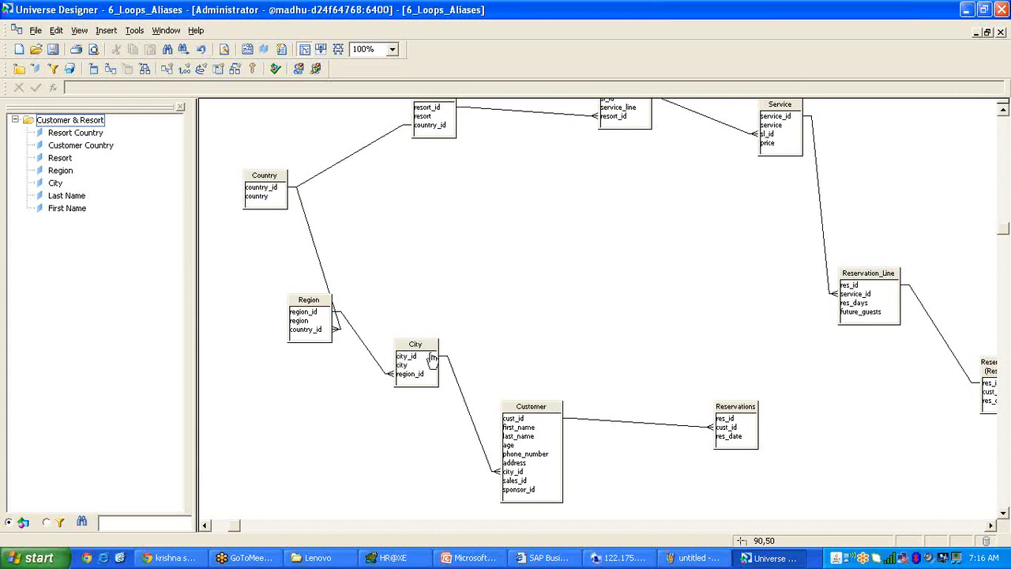
pyautogui.moveTo(420, 345); pyautogui.dragTo(385, 372)
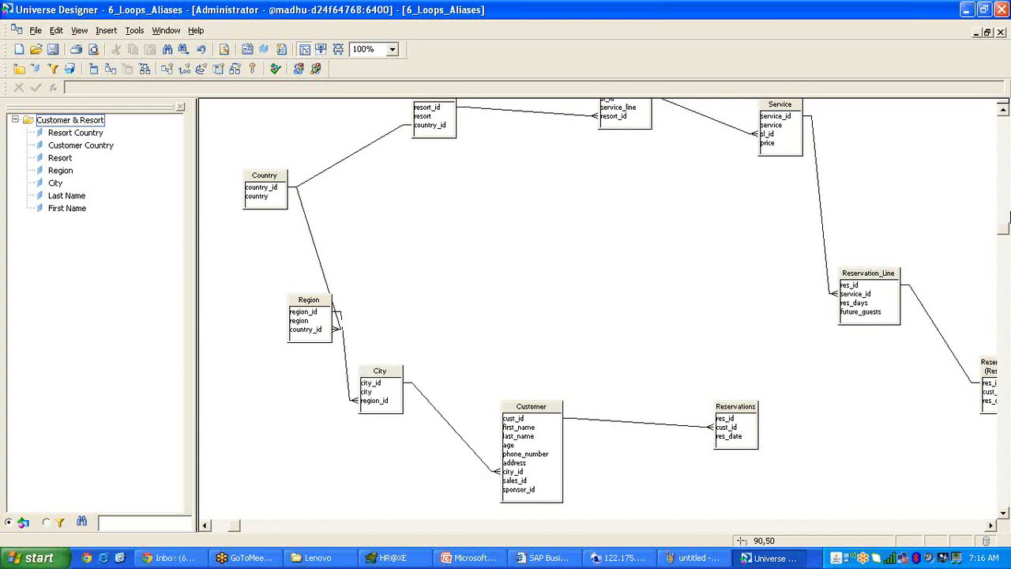
pyautogui.moveTo(1004, 230); pyautogui.dragTo(1003, 228)
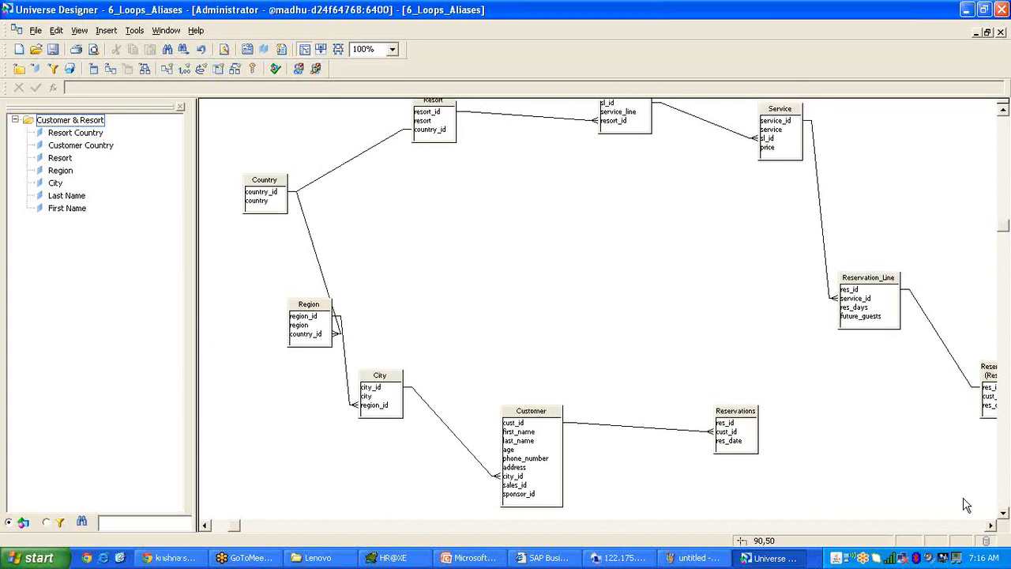
pyautogui.click(992, 526)
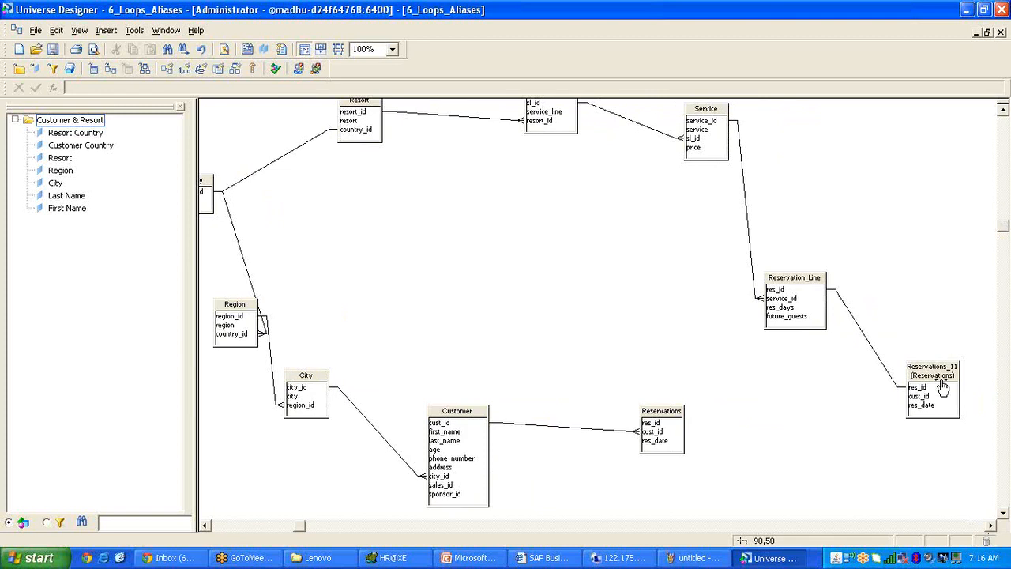
pyautogui.moveTo(943, 376); pyautogui.dragTo(918, 371)
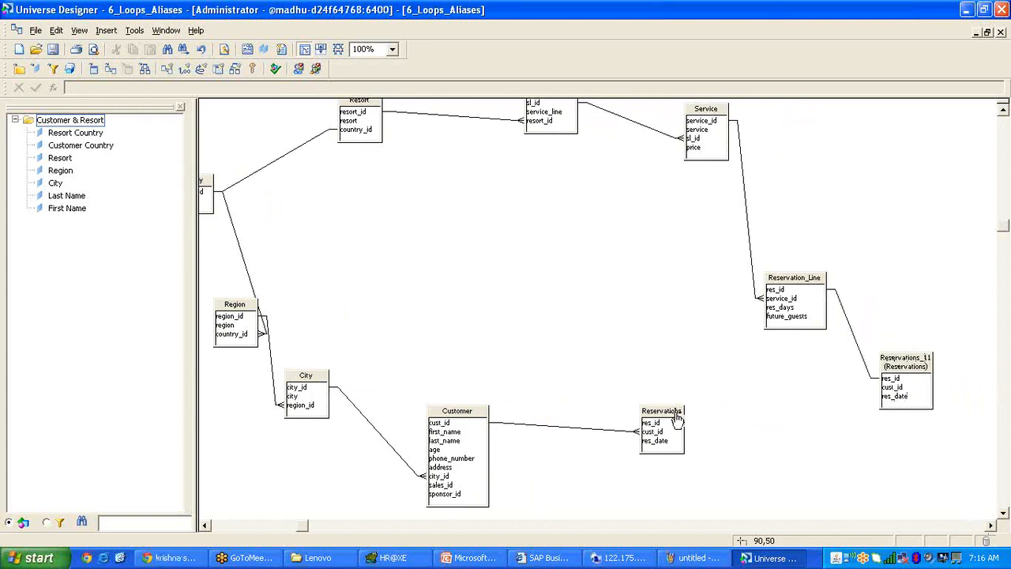
# Drag the Reservations table left and slightly down next to Customer.
pyautogui.moveTo(672, 419); pyautogui.dragTo(628, 427)
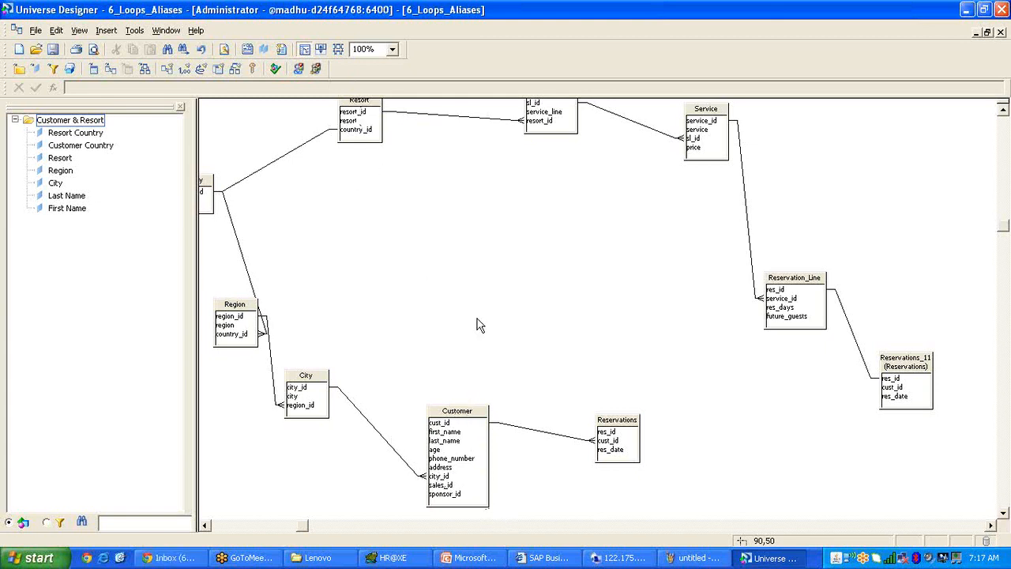
# Delete the Reservations_11 alias table and its join to Reservation_Line.
pyautogui.click(853, 338)
pyautogui.press('Delete')
pyautogui.click(916, 370)
pyautogui.press('Delete')
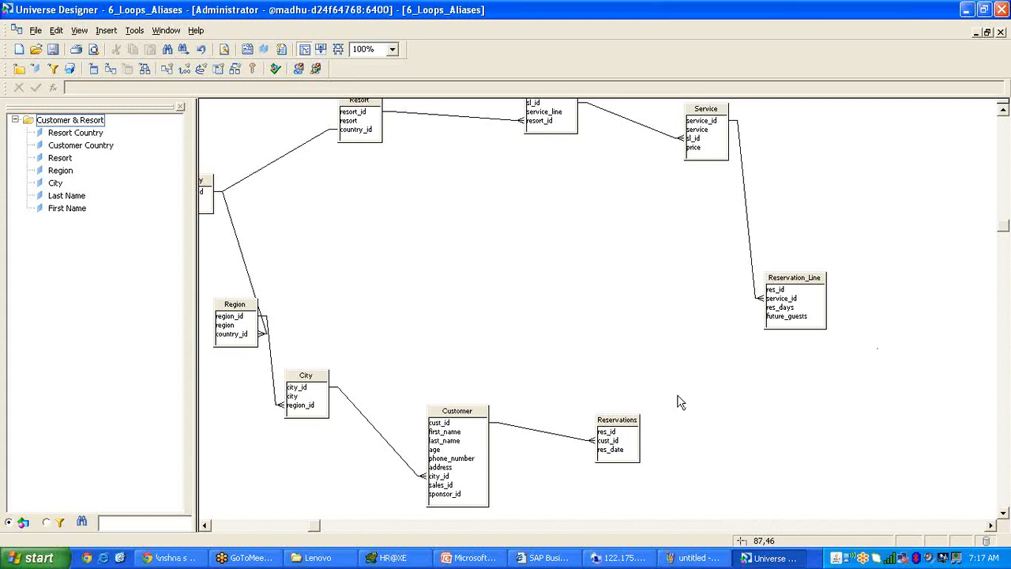
# Join Reservations.res_id to Reservation_Line.res_id with one-to-many (N on Reservation_Line) cardinality.
pyautogui.moveTo(606, 432); pyautogui.dragTo(778, 290)
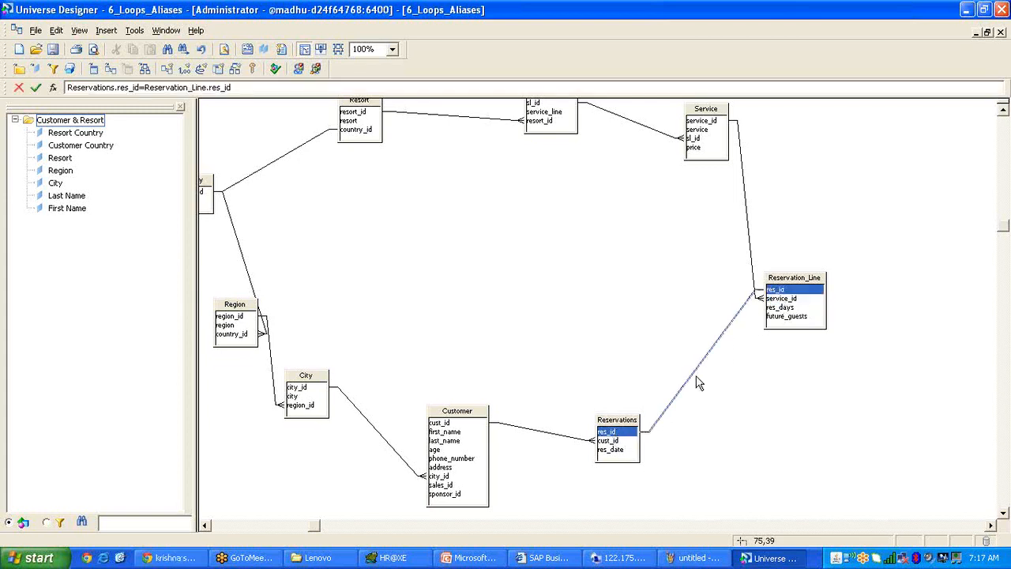
pyautogui.doubleClick(698, 373)
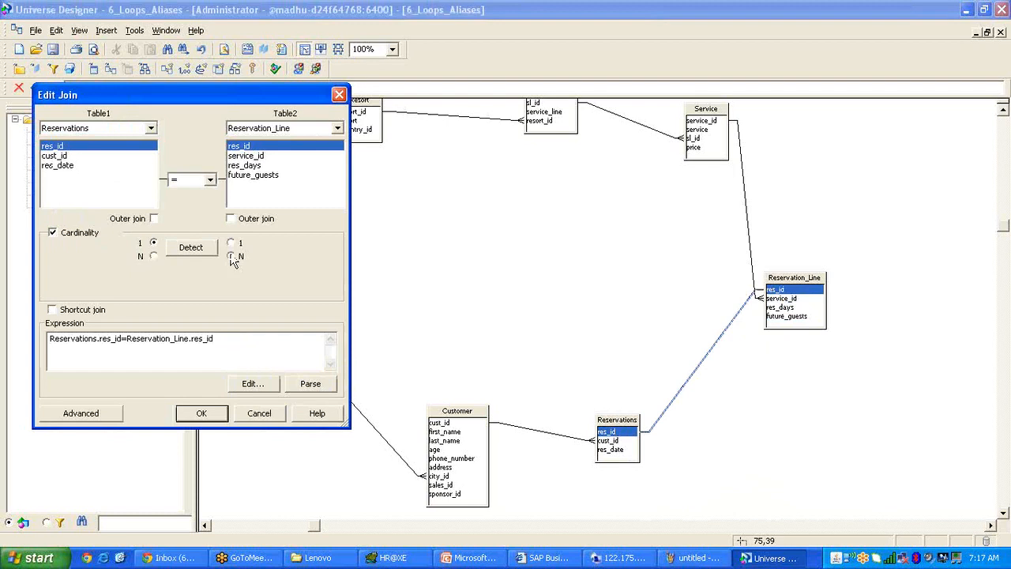
pyautogui.click(231, 257)
pyautogui.click(201, 413)
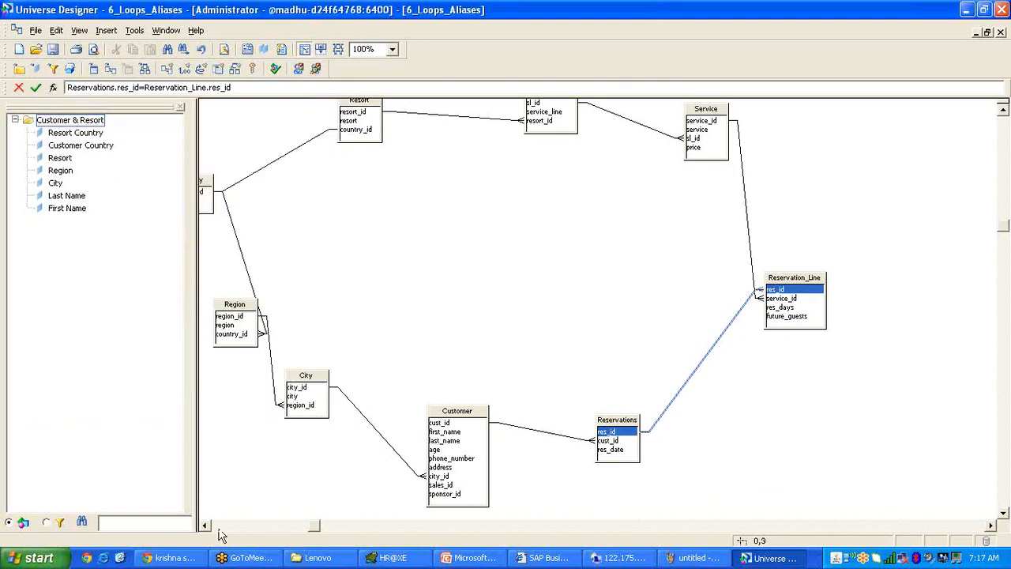
pyautogui.click(209, 526)
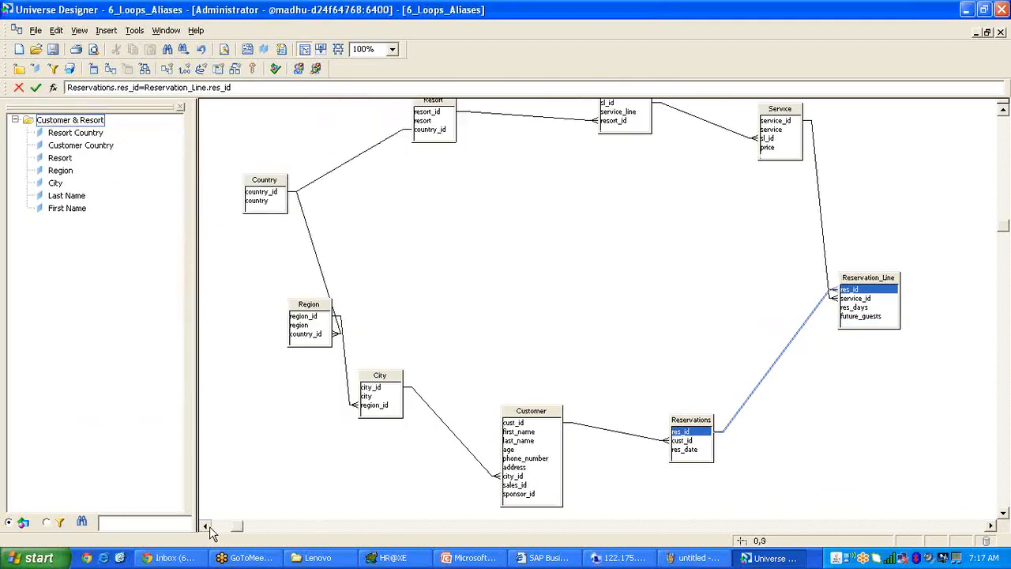
pyautogui.click(700, 424)
# Drag Reservations, Country, Region, City and Resort into a tidier layout, with Region and Country on the left.
pyautogui.moveTo(700, 425); pyautogui.dragTo(744, 407)
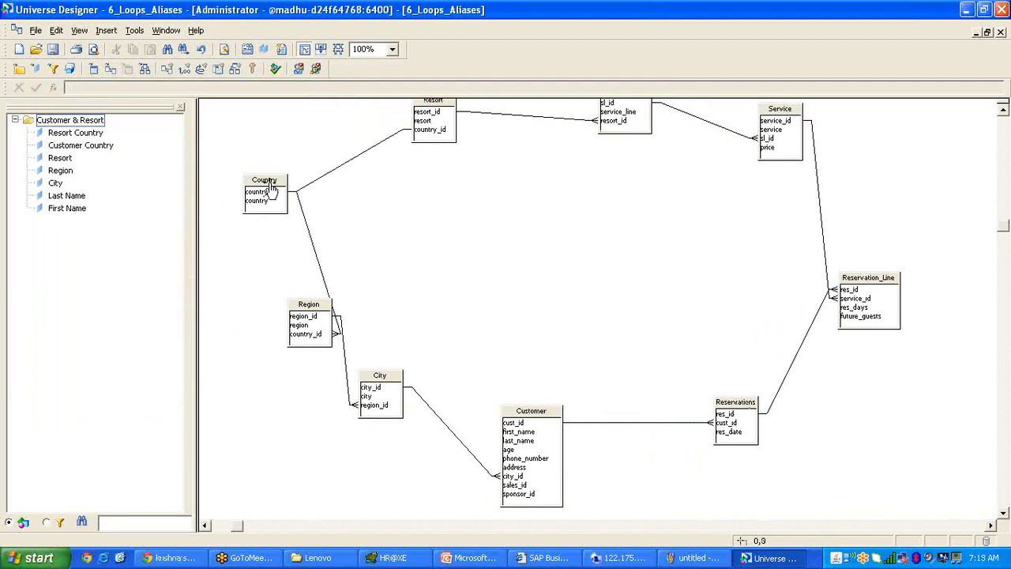
pyautogui.moveTo(264, 189); pyautogui.dragTo(255, 190)
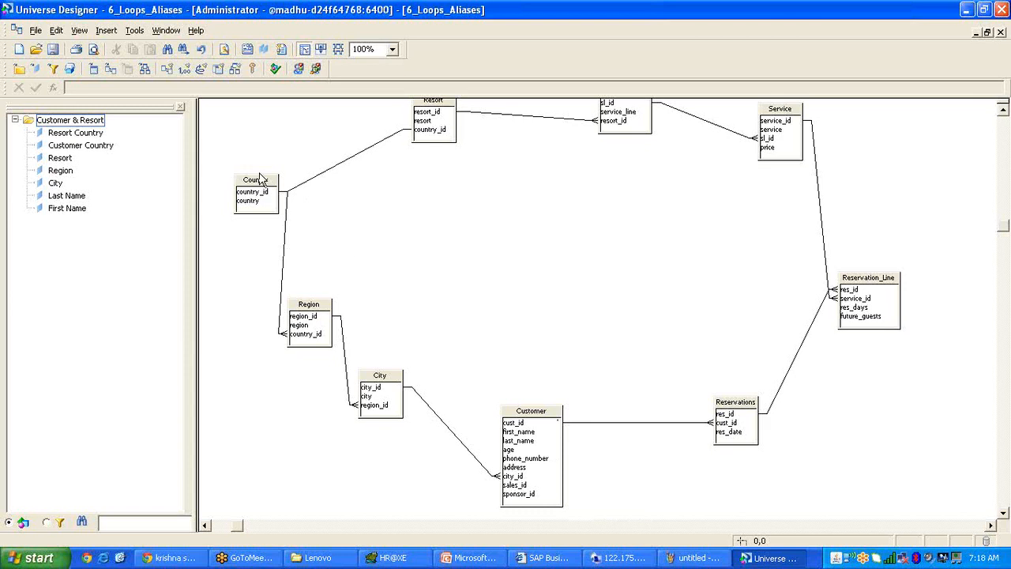
pyautogui.moveTo(261, 187); pyautogui.dragTo(251, 187)
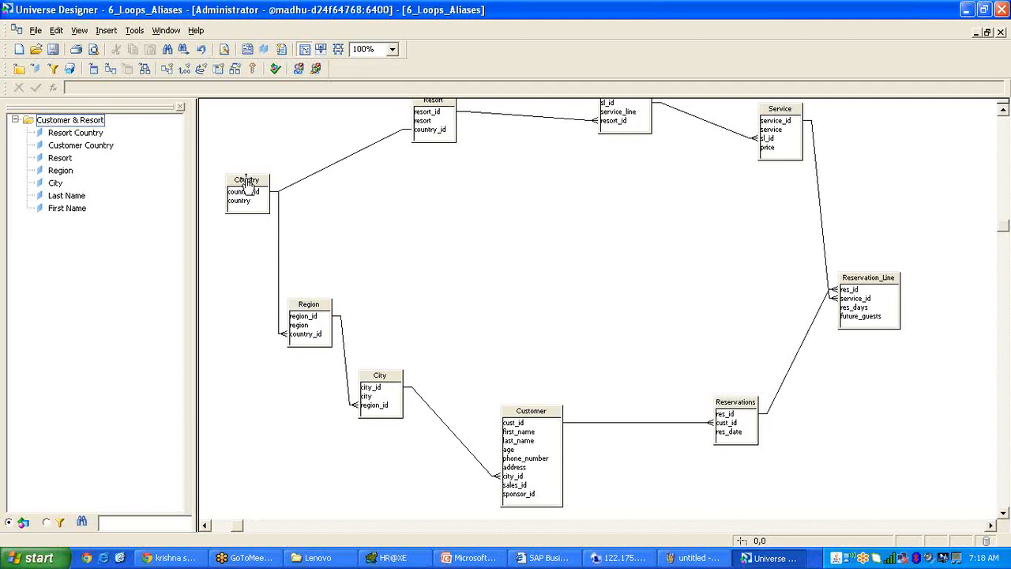
pyautogui.moveTo(246, 180); pyautogui.dragTo(245, 190)
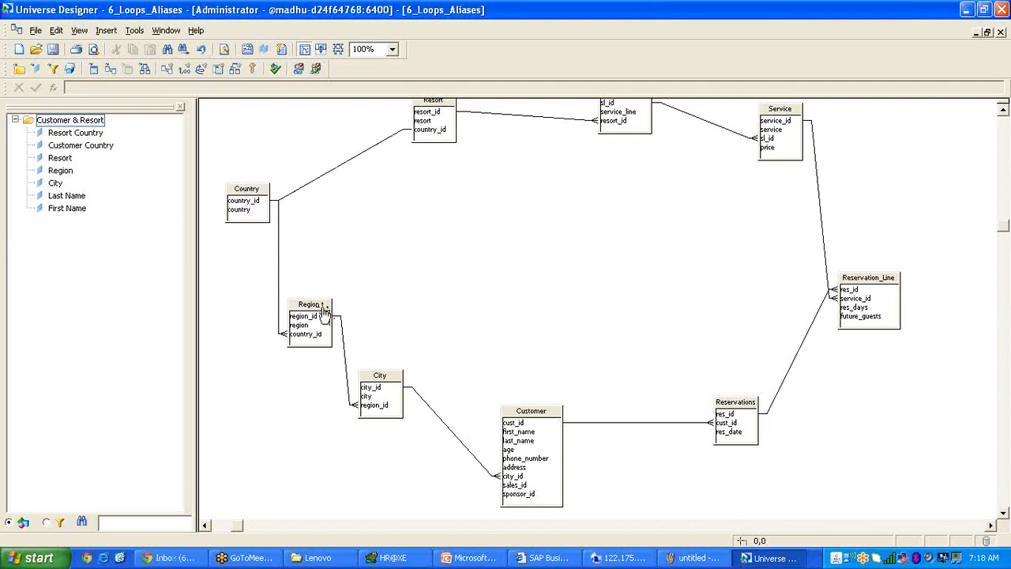
pyautogui.moveTo(329, 312); pyautogui.dragTo(363, 330)
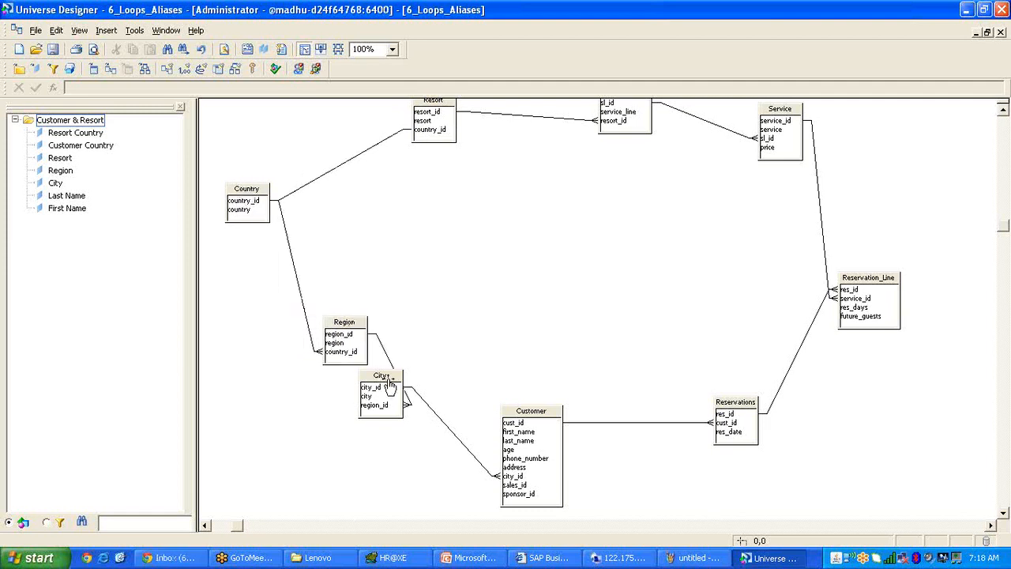
pyautogui.moveTo(383, 388); pyautogui.dragTo(408, 396)
pyautogui.moveTo(363, 332); pyautogui.dragTo(354, 333)
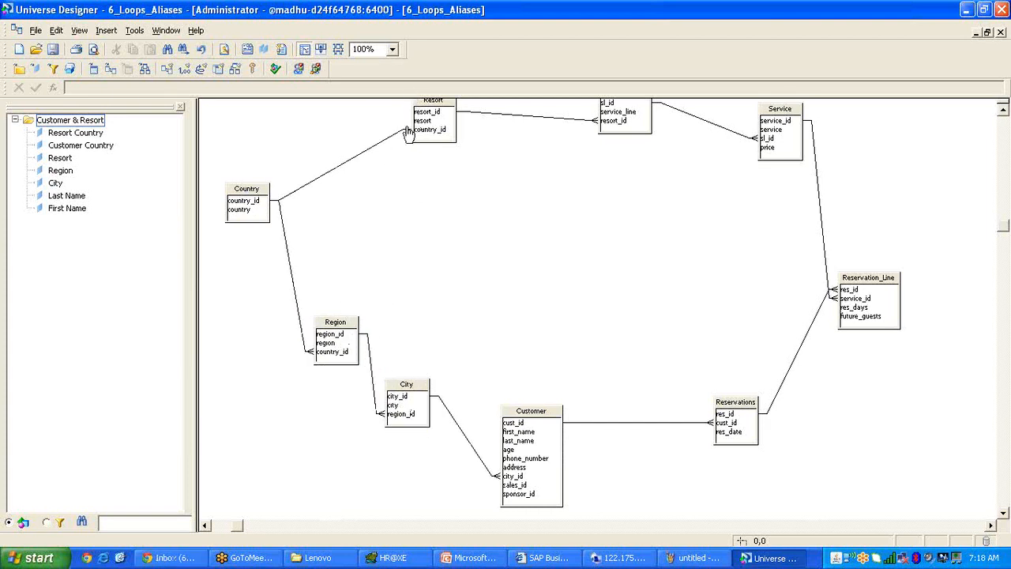
pyautogui.moveTo(450, 114); pyautogui.dragTo(441, 137)
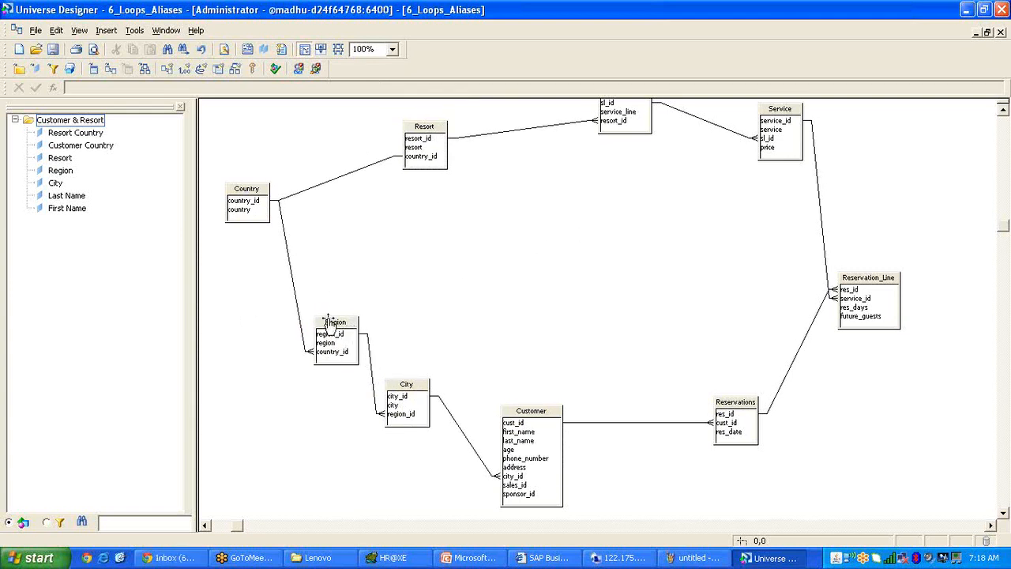
pyautogui.moveTo(330, 319); pyautogui.dragTo(320, 320)
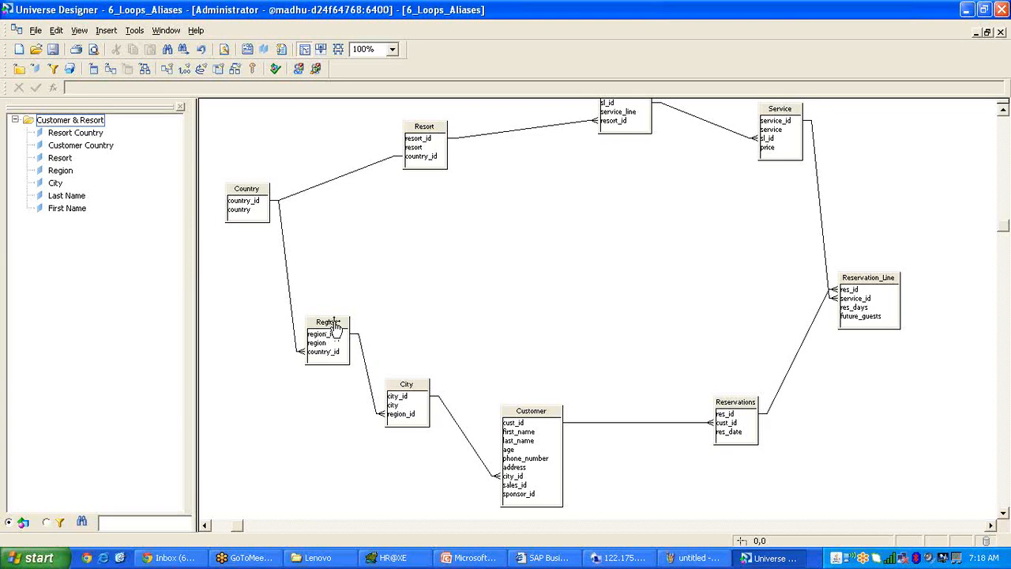
pyautogui.moveTo(330, 323); pyautogui.dragTo(312, 332)
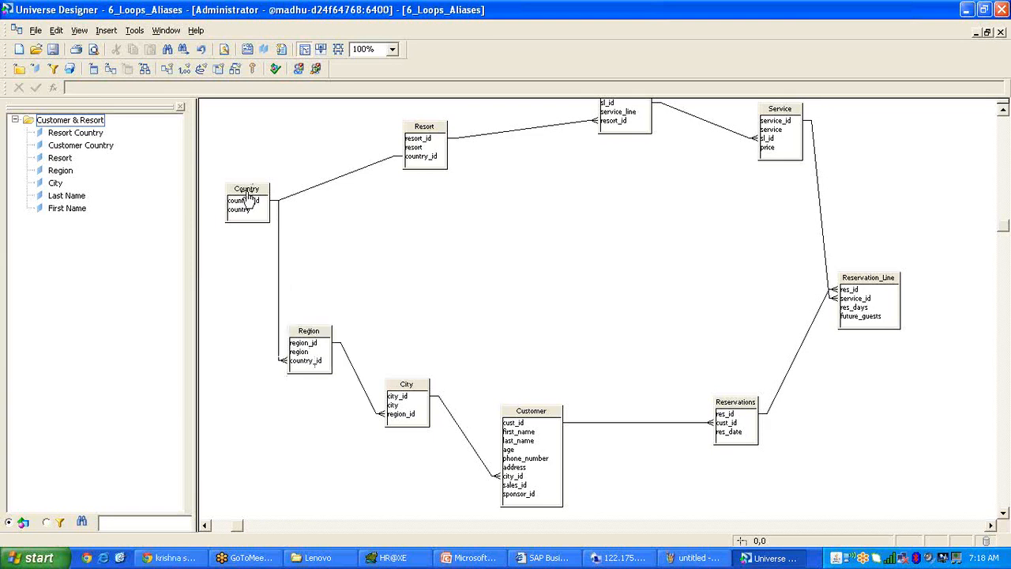
pyautogui.moveTo(245, 192); pyautogui.dragTo(263, 220)
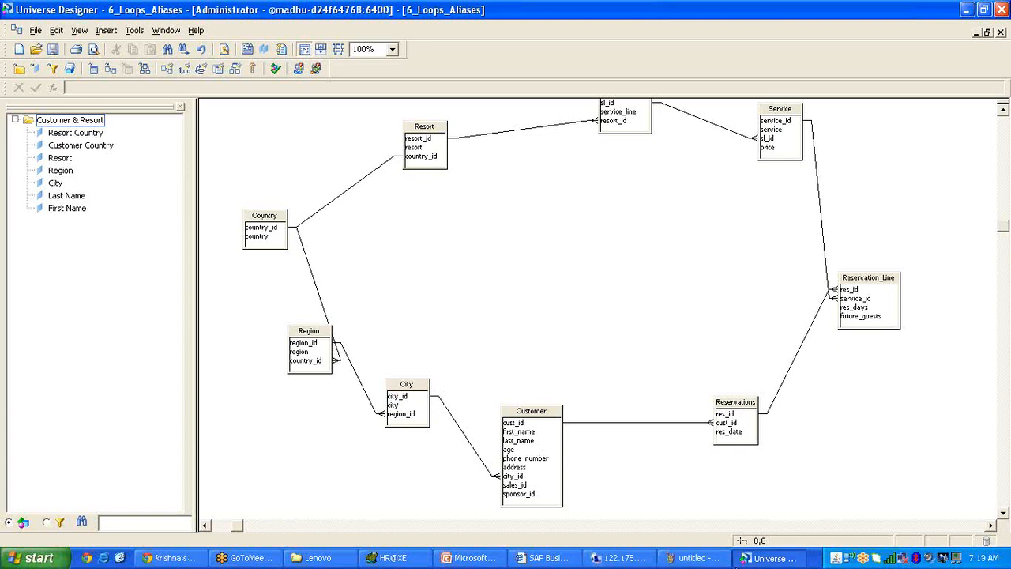
# View the InfoView report, then bring up the Paint snapshot of the four-row customer and resort table.
pyautogui.click(545, 558)
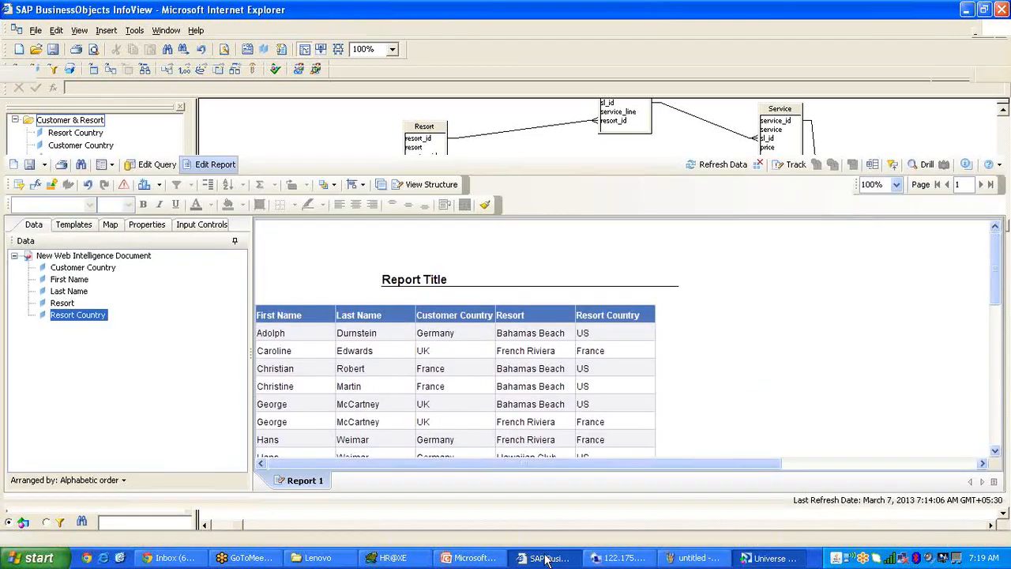
pyautogui.click(698, 558)
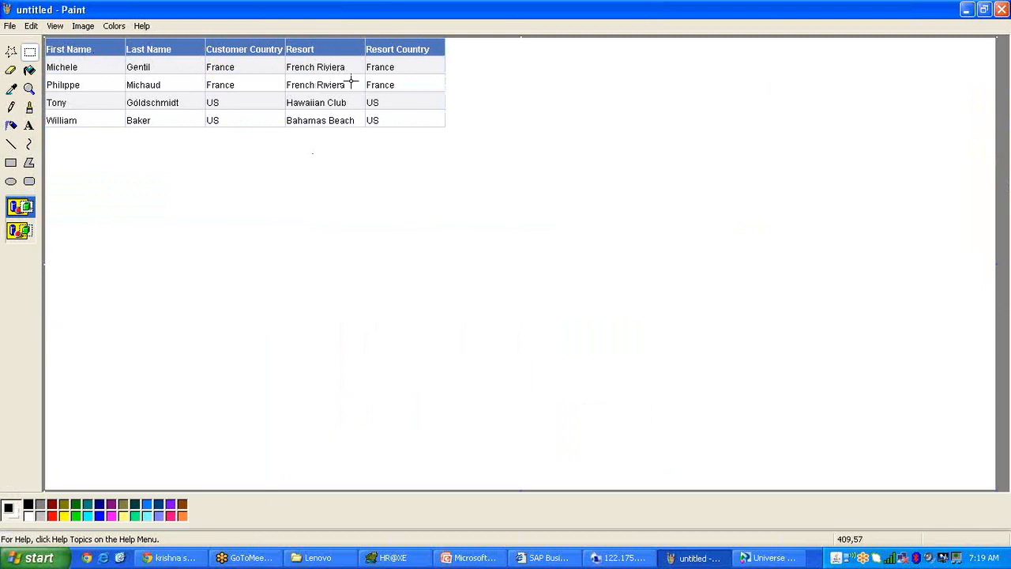
pyautogui.click(963, 9)
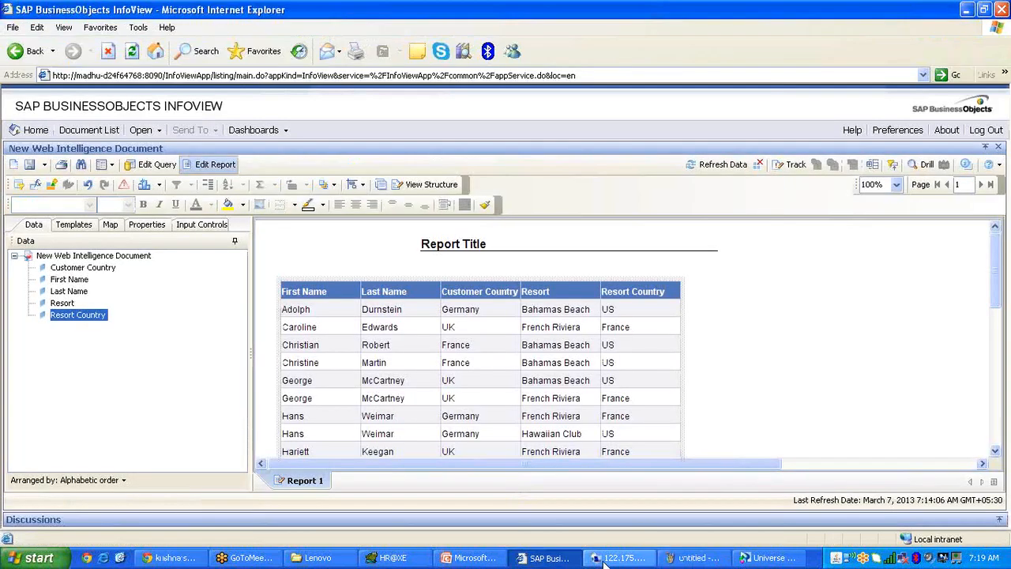
pyautogui.click(710, 561)
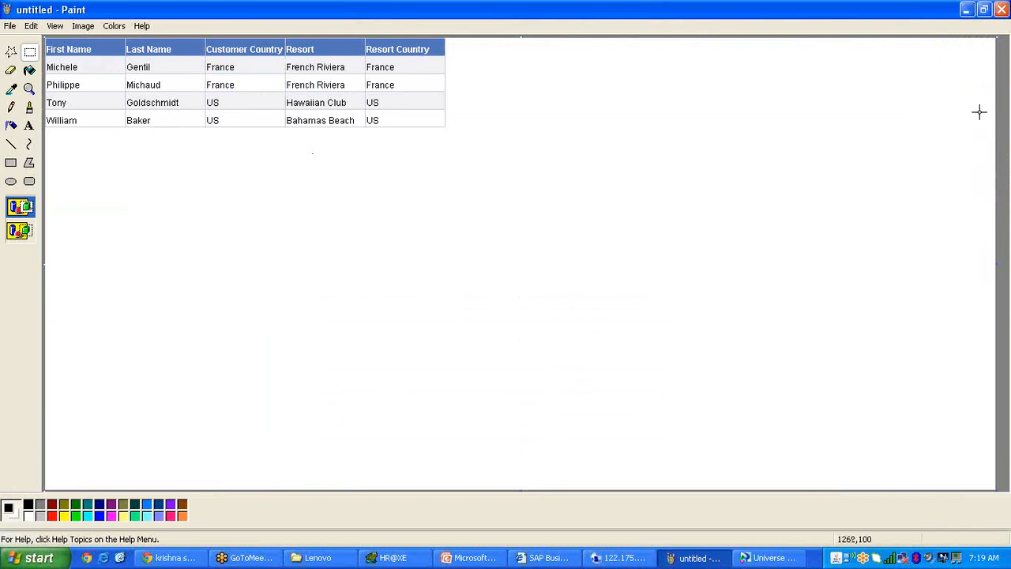
pyautogui.click(967, 9)
pyautogui.click(695, 558)
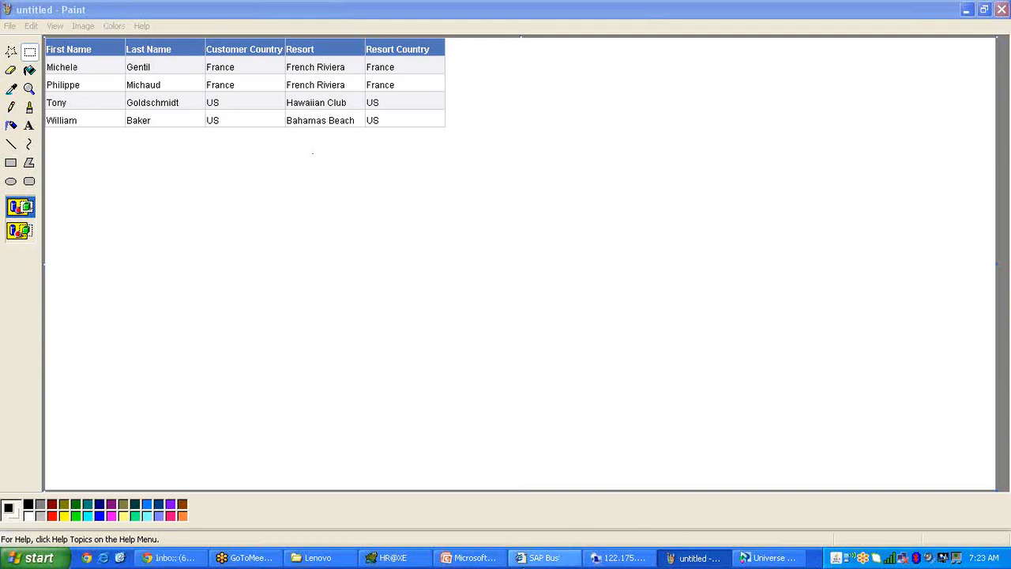
# Return to the InfoView report and scroll down to its last customer rows.
pyautogui.click(545, 558)
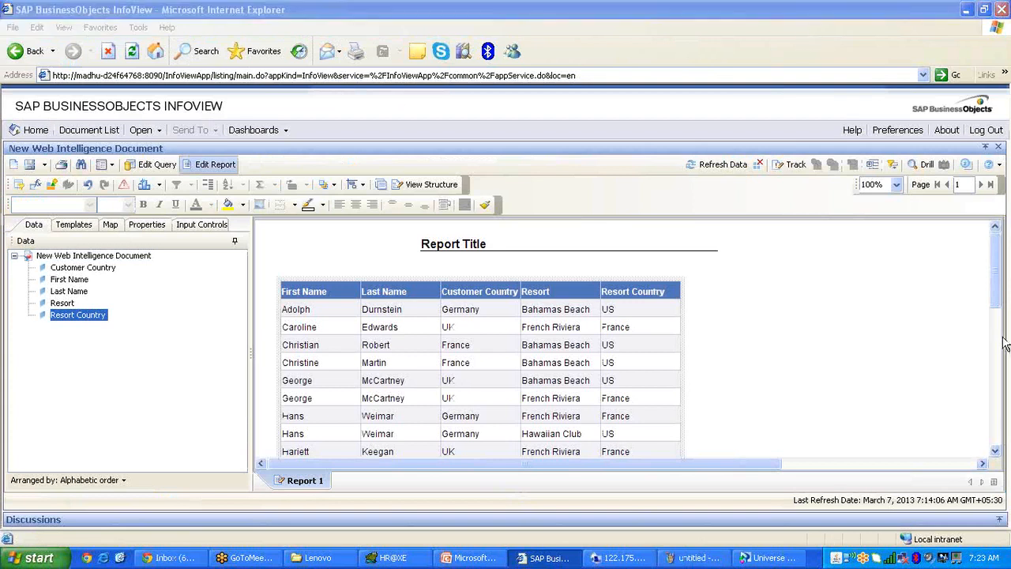
pyautogui.scroll(-10, 484, 458)
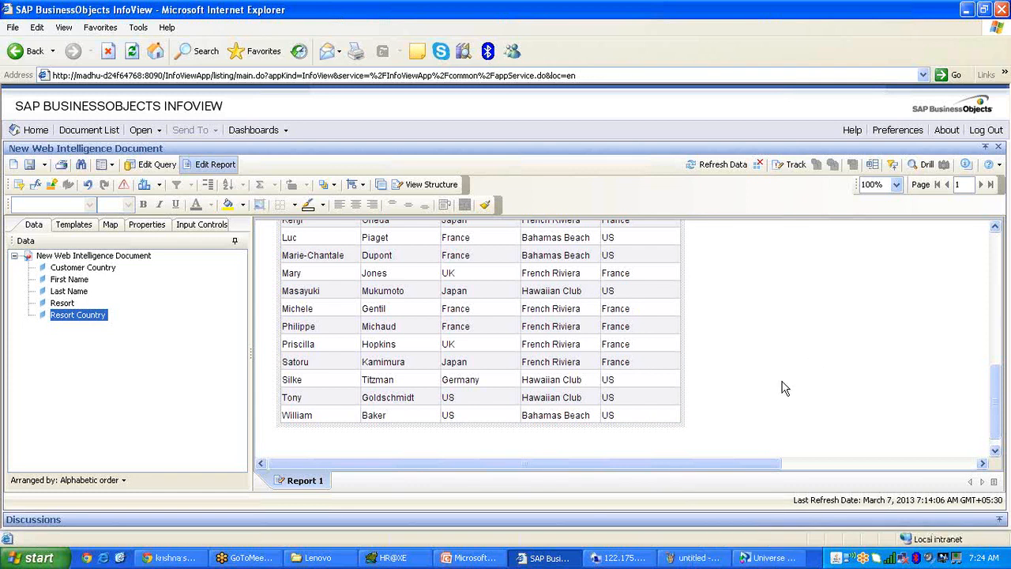
# Create a Country2 alias of the Country table and place it at the top left.
pyautogui.click(794, 563)
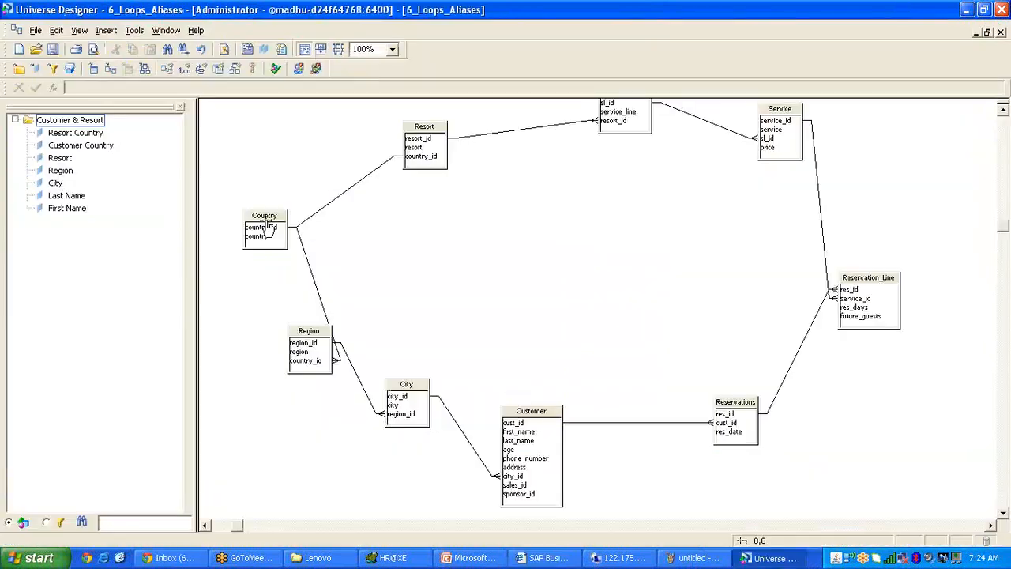
pyautogui.click(265, 220)
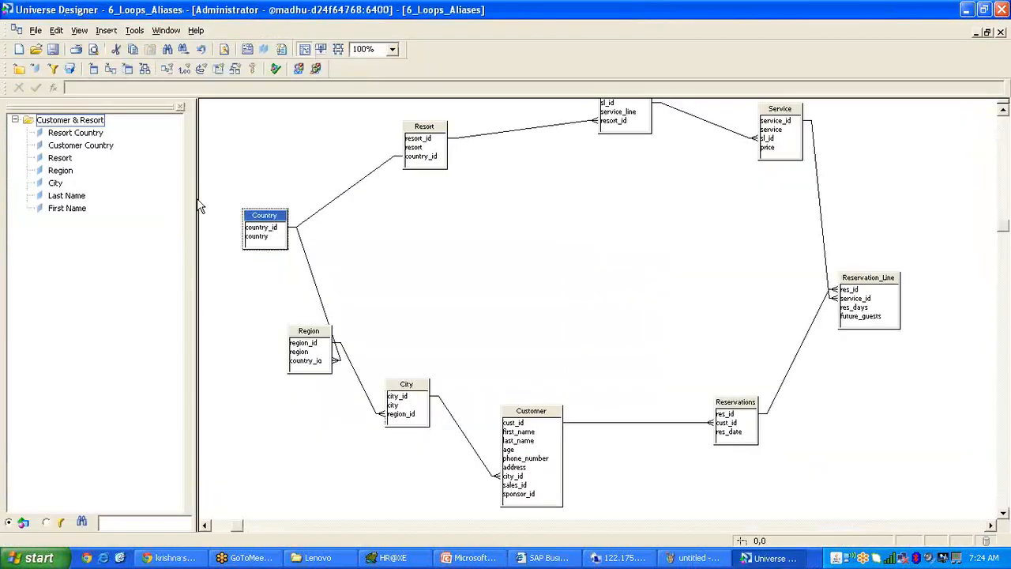
pyautogui.rightClick(281, 221)
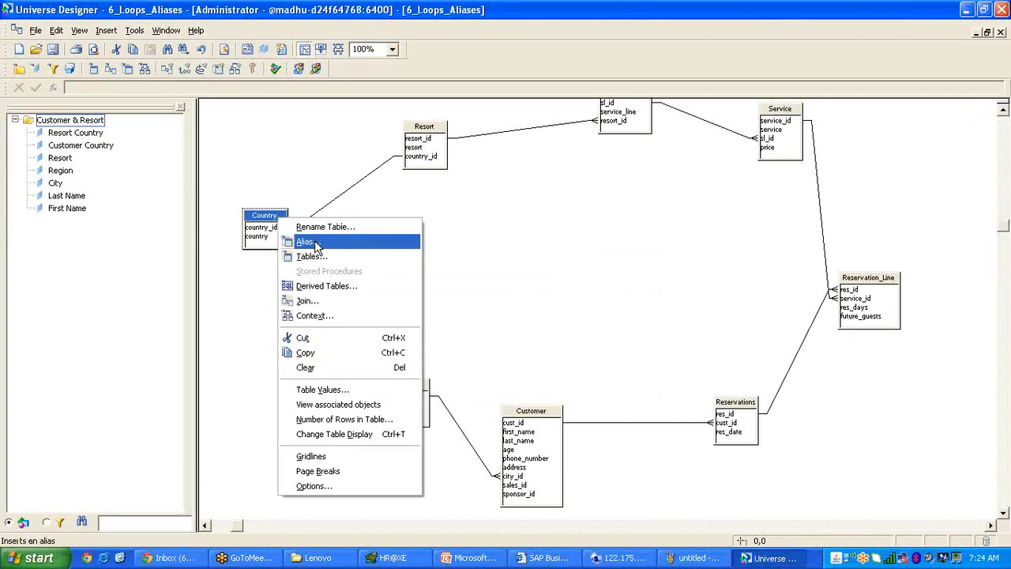
pyautogui.click(308, 241)
pyautogui.click(596, 255)
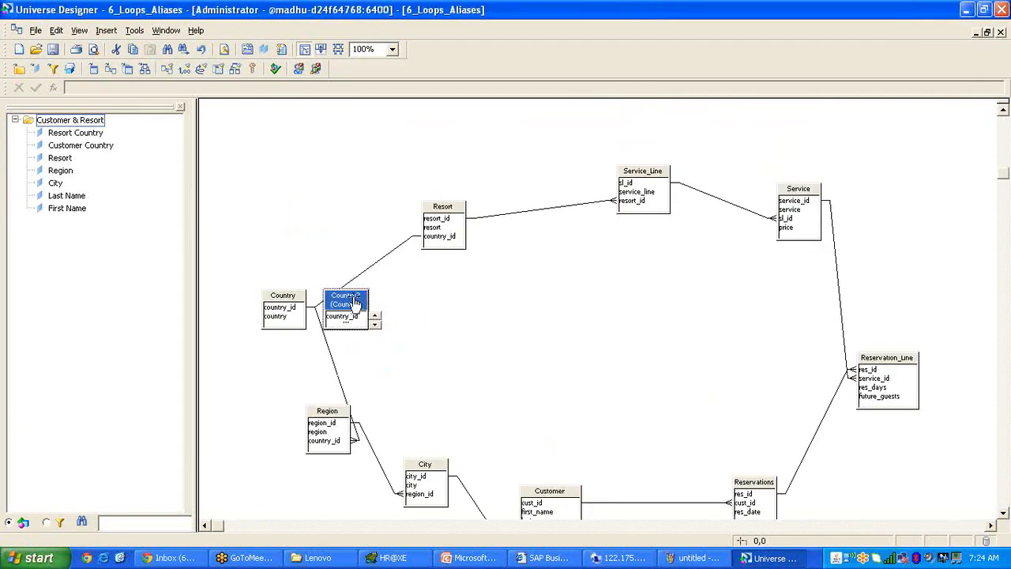
pyautogui.moveTo(352, 304); pyautogui.dragTo(289, 163)
# Replace the Country–Resort join with a Country2.country_id to Resort.country_id join.
pyautogui.click(380, 266)
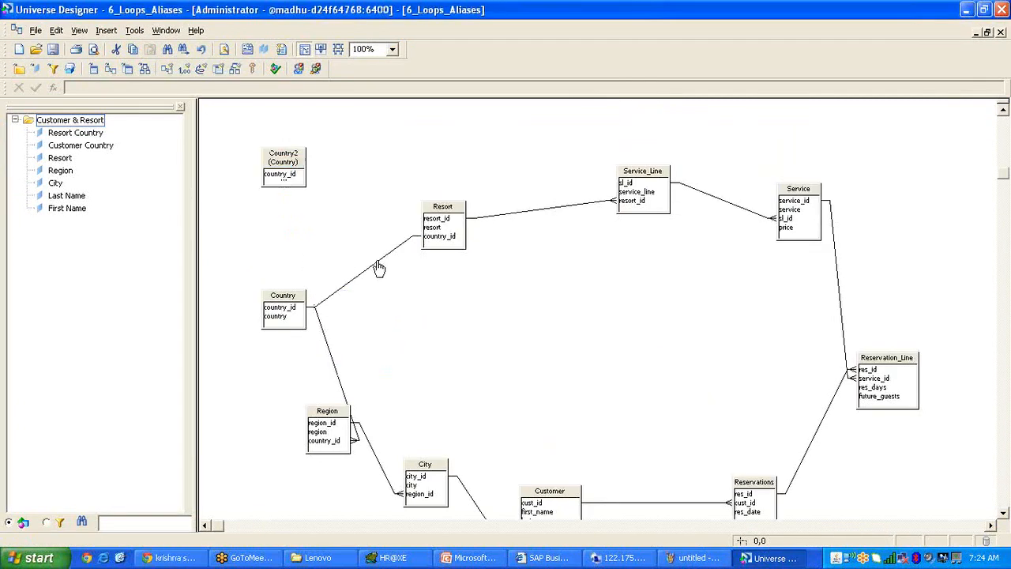
pyautogui.press('Delete')
pyautogui.moveTo(286, 180); pyautogui.dragTo(442, 243)
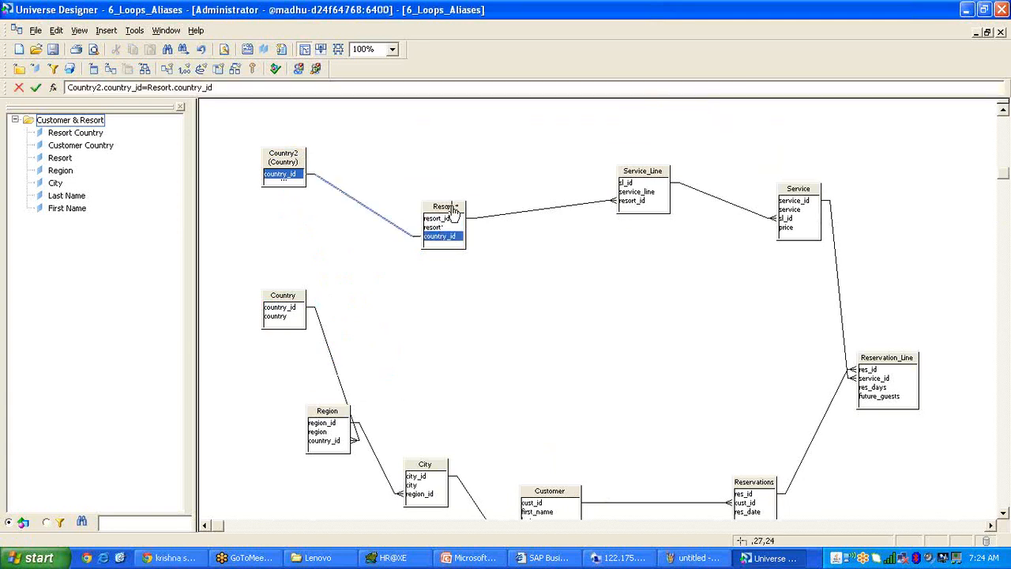
pyautogui.moveTo(451, 208); pyautogui.dragTo(514, 199)
pyautogui.click(351, 302)
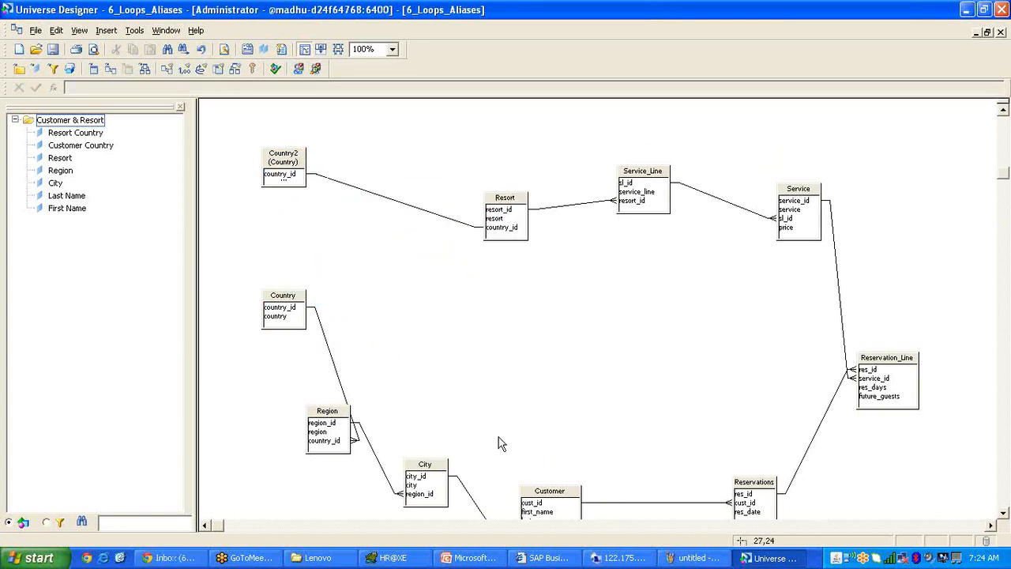
# Move the Customer and Resort tables and draw a join from Resort.country_id to Country.
pyautogui.moveTo(559, 477); pyautogui.dragTo(559, 450)
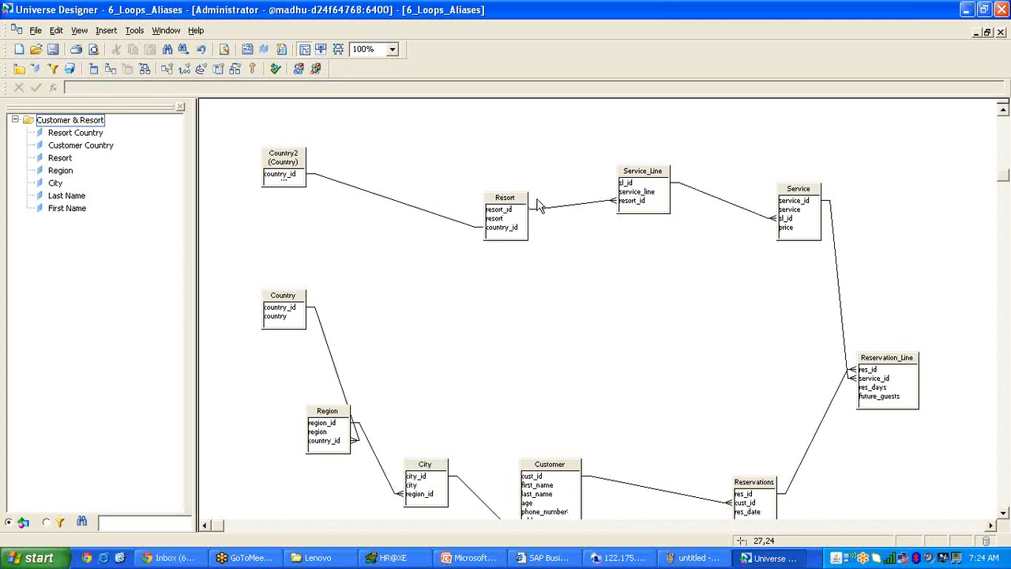
pyautogui.moveTo(523, 197); pyautogui.dragTo(532, 180)
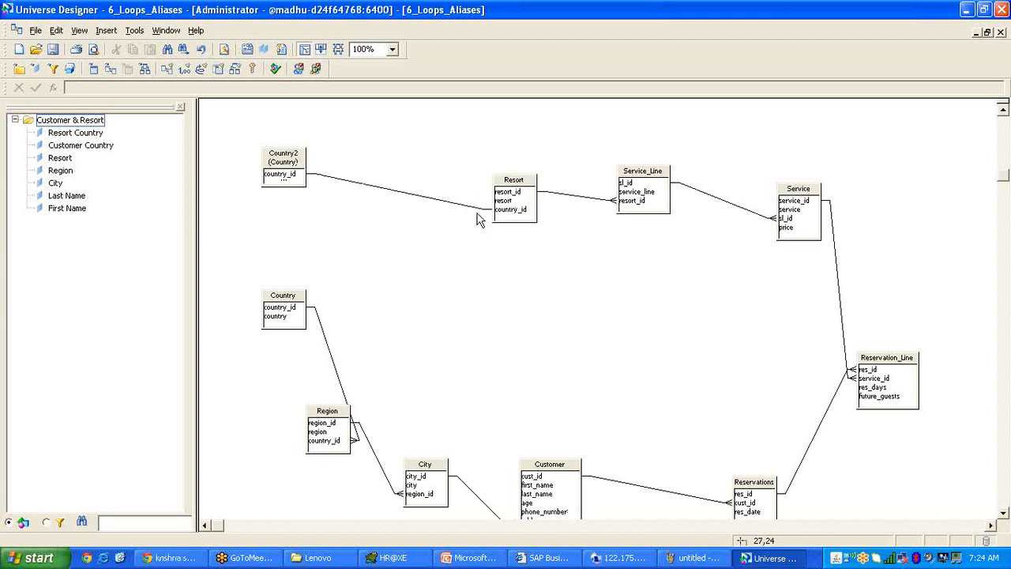
pyautogui.moveTo(499, 210); pyautogui.dragTo(290, 305)
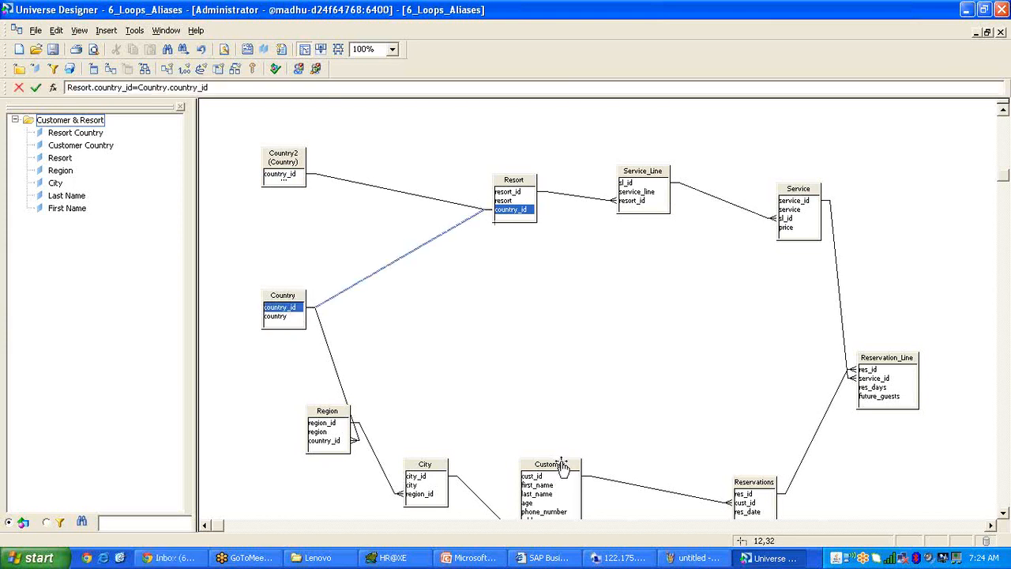
pyautogui.moveTo(563, 465); pyautogui.dragTo(627, 413)
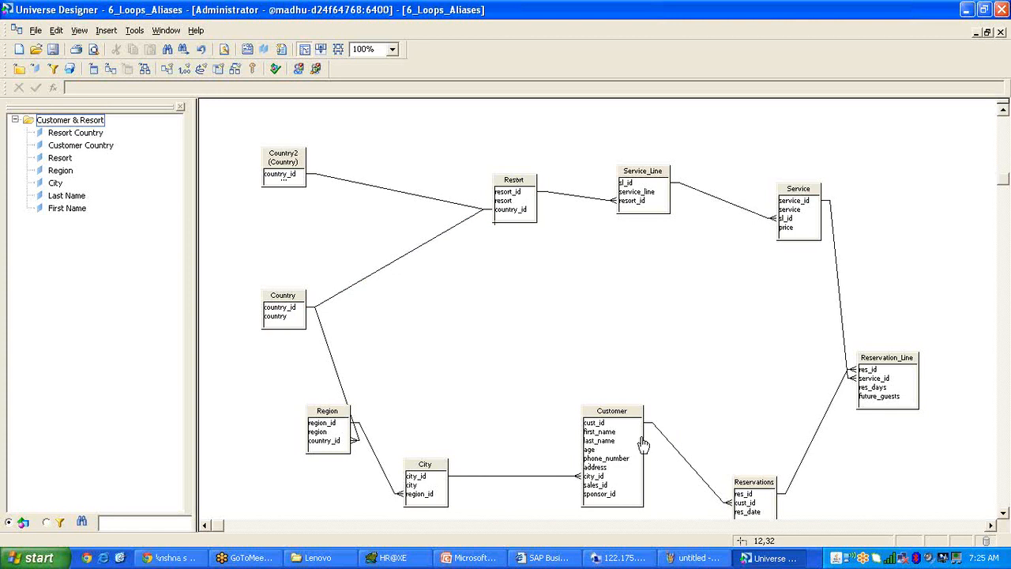
pyautogui.click(624, 424)
pyautogui.moveTo(624, 411); pyautogui.dragTo(624, 419)
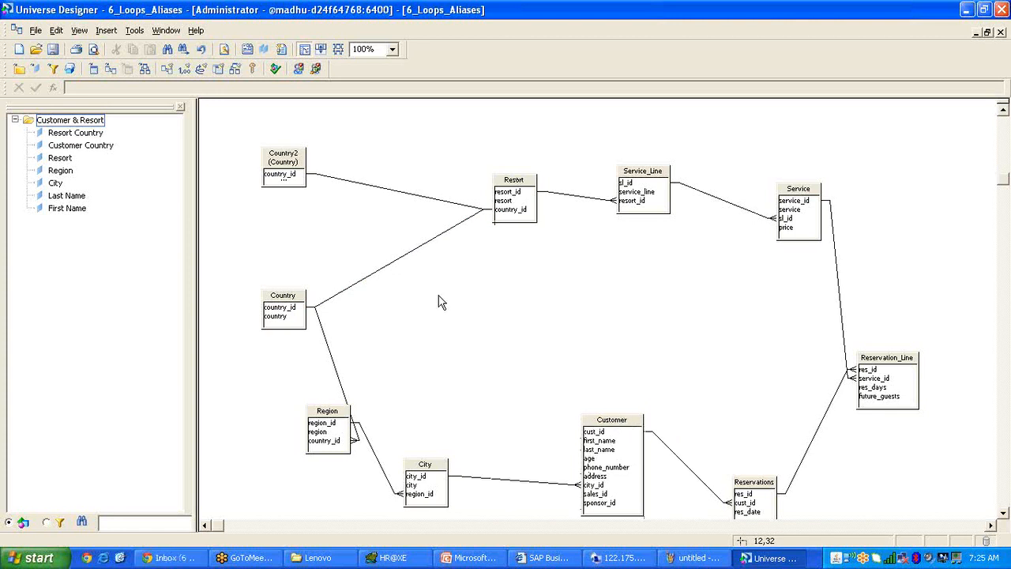
# Delete the Country–Resort join again and reposition Country2 left of Resort and Customer slightly.
pyautogui.click(418, 251)
pyautogui.press('Delete')
pyautogui.click(308, 168)
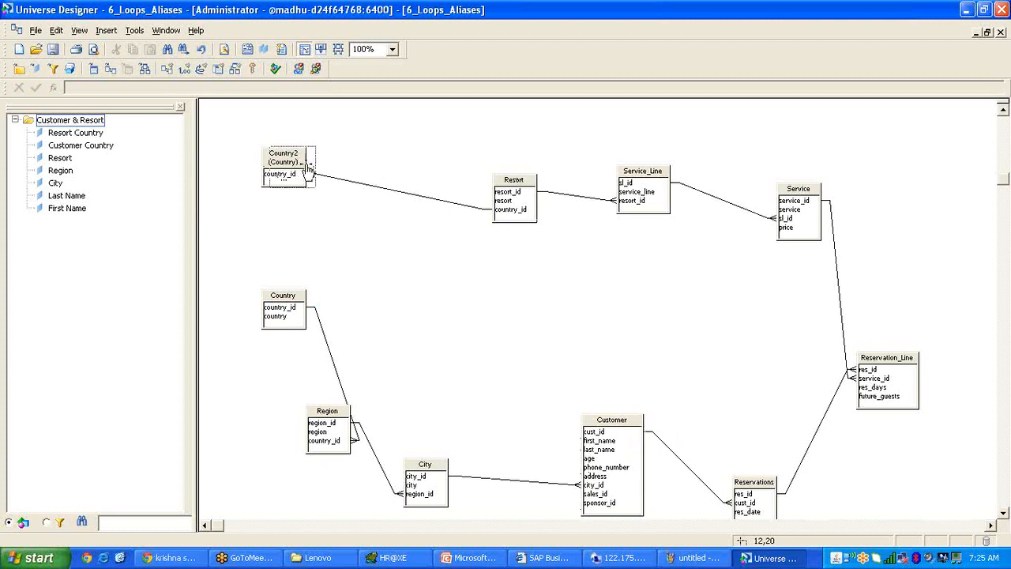
pyautogui.moveTo(308, 168); pyautogui.dragTo(363, 159)
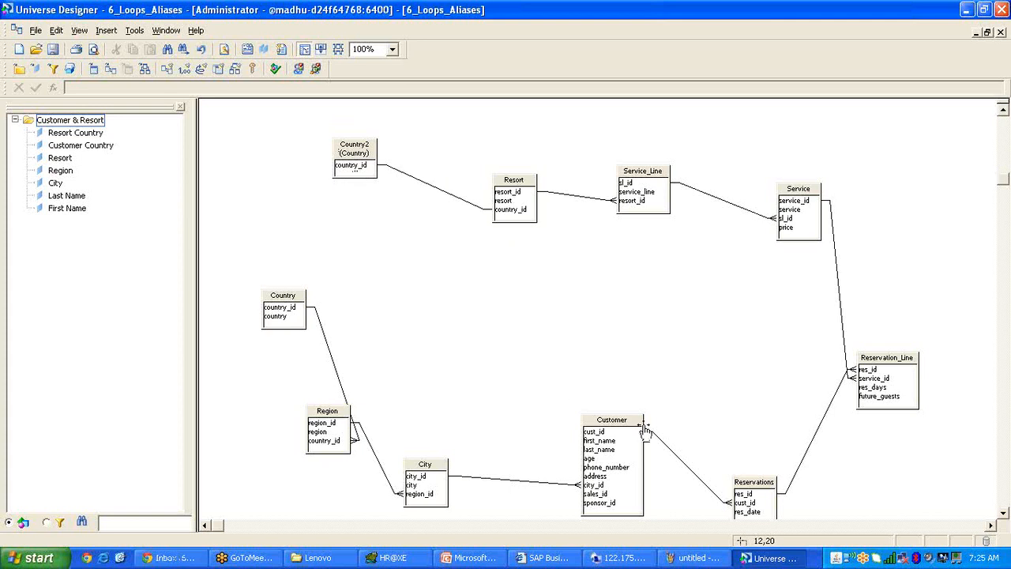
pyautogui.moveTo(636, 426)
pyautogui.mouseDown()
pyautogui.moveTo(634, 435)
pyautogui.moveTo(625, 413)
pyautogui.mouseUp()
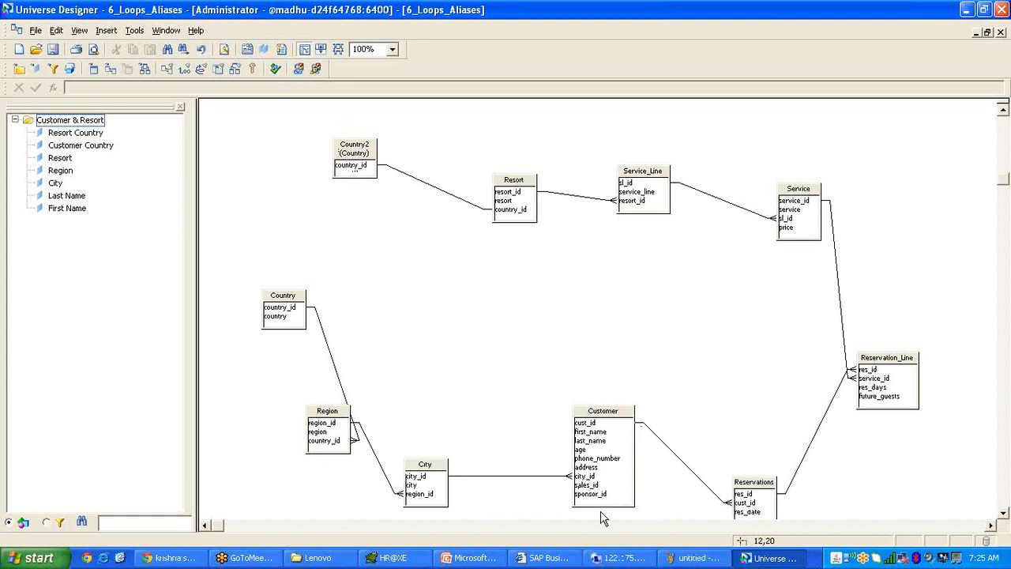
pyautogui.click(545, 558)
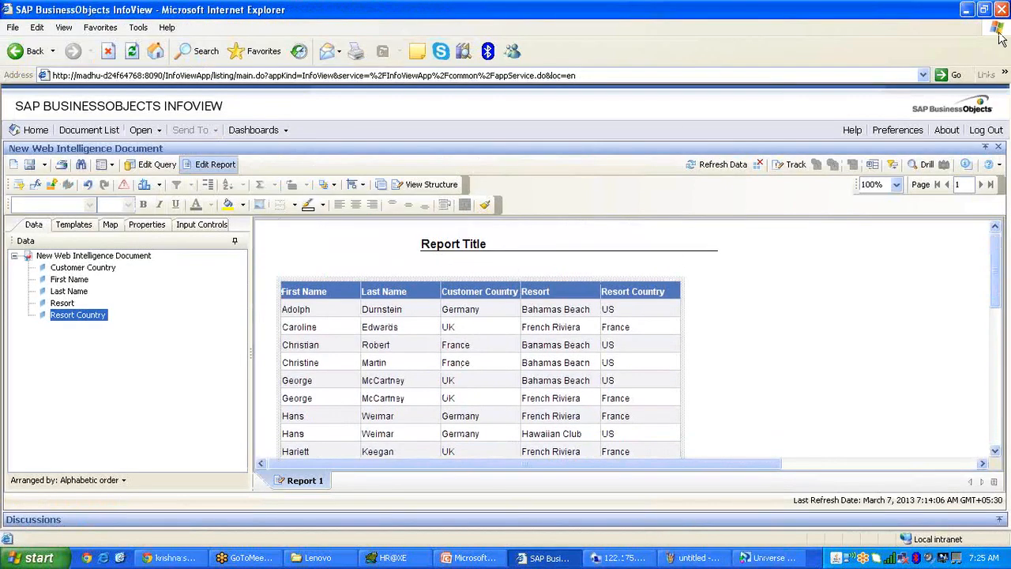
pyautogui.click(1002, 39)
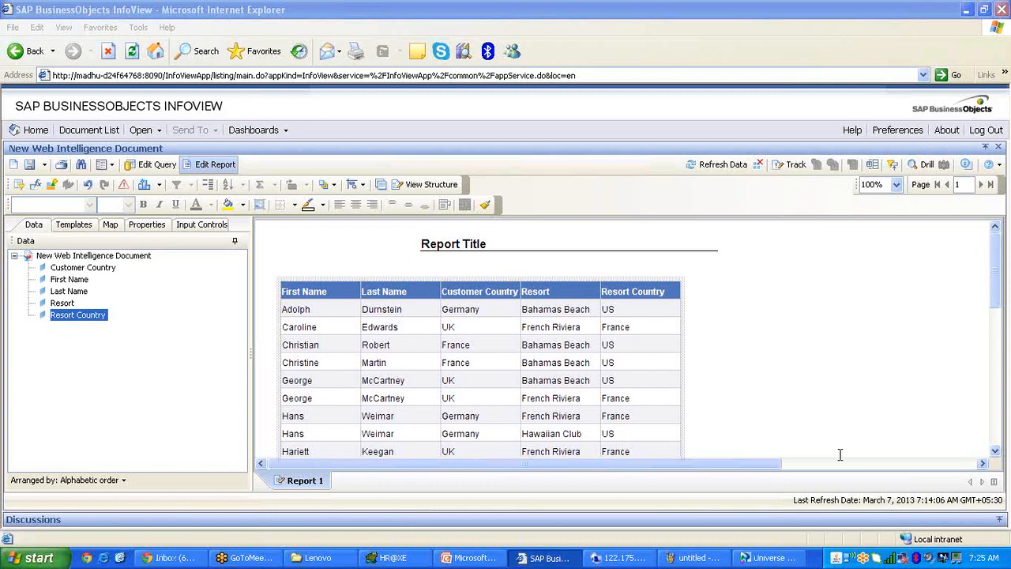
pyautogui.click(777, 560)
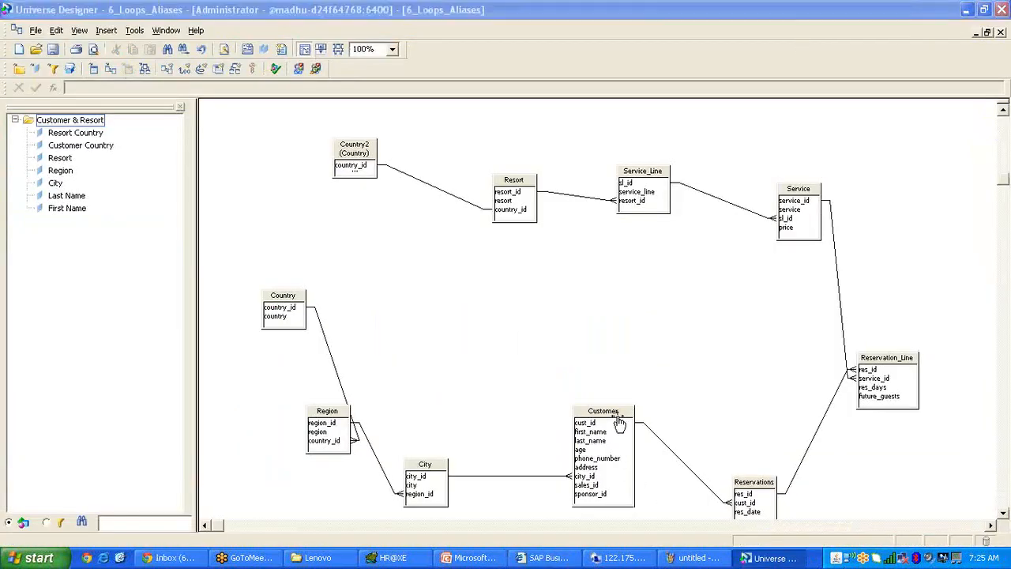
# Move the Customer, Reservations and Service tables up and left into a tidier chain.
pyautogui.moveTo(619, 423); pyautogui.dragTo(584, 414)
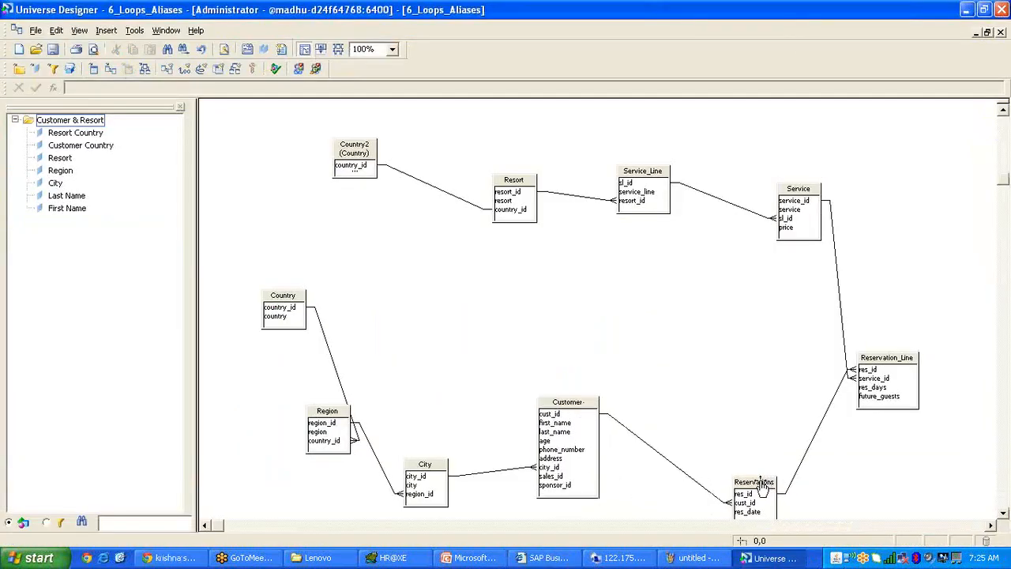
pyautogui.moveTo(760, 486); pyautogui.dragTo(740, 397)
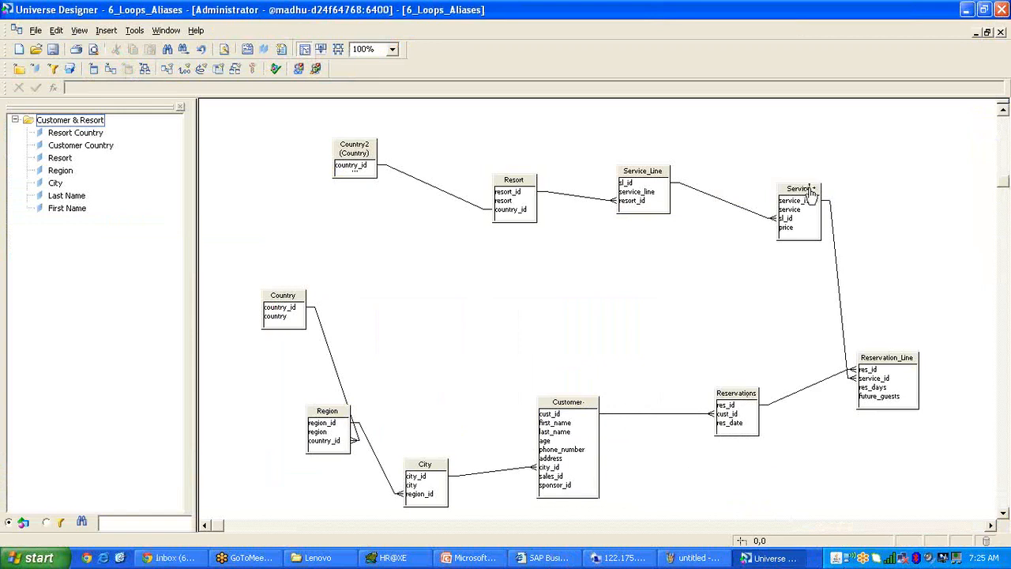
pyautogui.moveTo(811, 192); pyautogui.dragTo(792, 174)
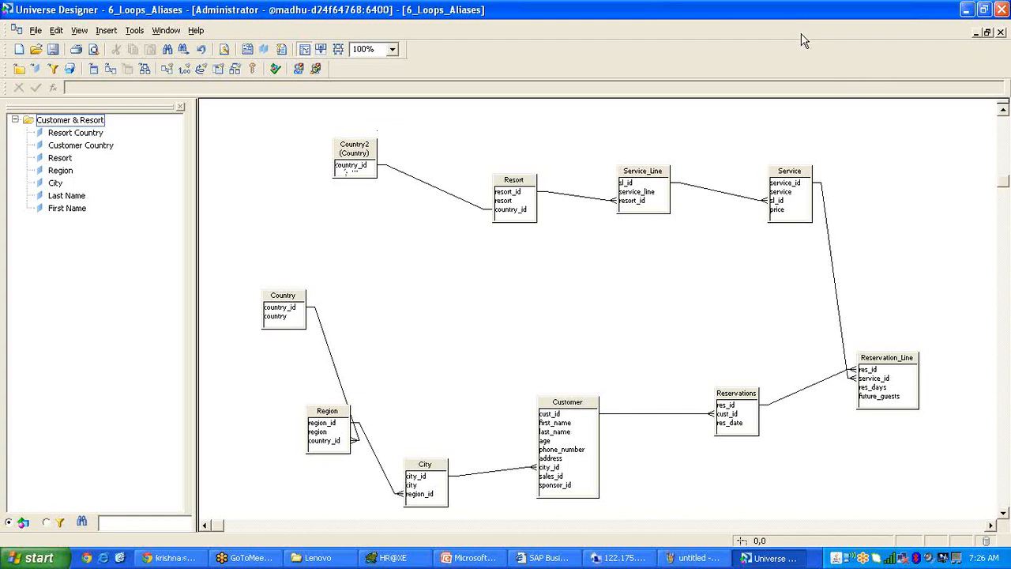
pyautogui.click(175, 557)
pyautogui.scroll(-6, 542, 355)
pyautogui.click(172, 558)
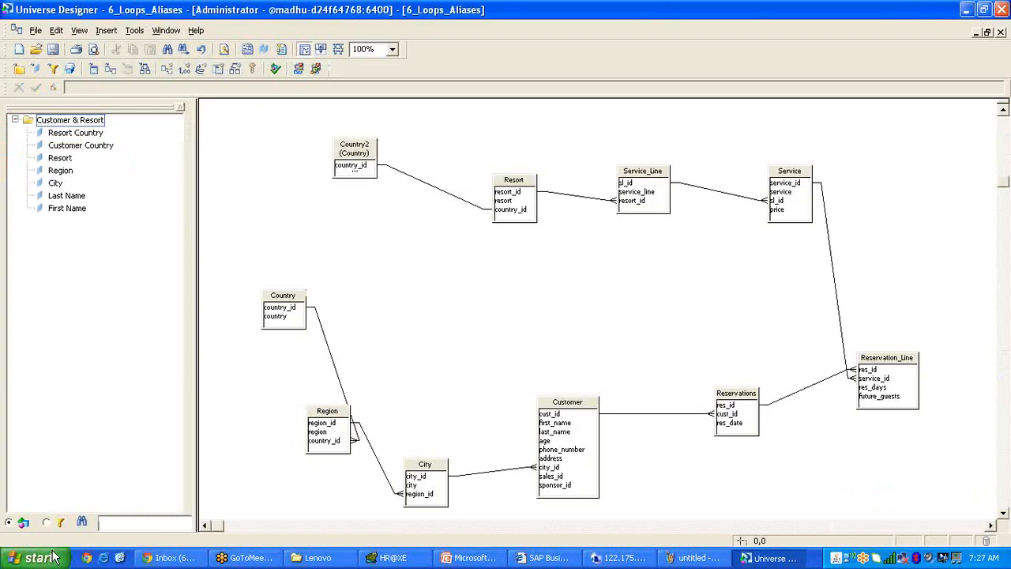
pyautogui.click(37, 558)
pyautogui.click(174, 500)
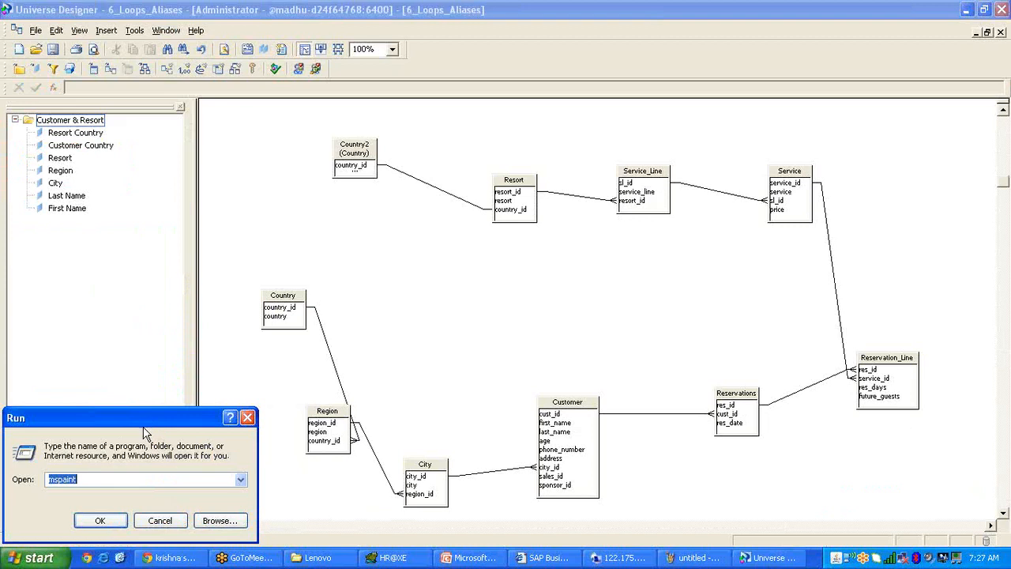
pyautogui.click(160, 521)
pyautogui.press('super')
pyautogui.click(181, 498)
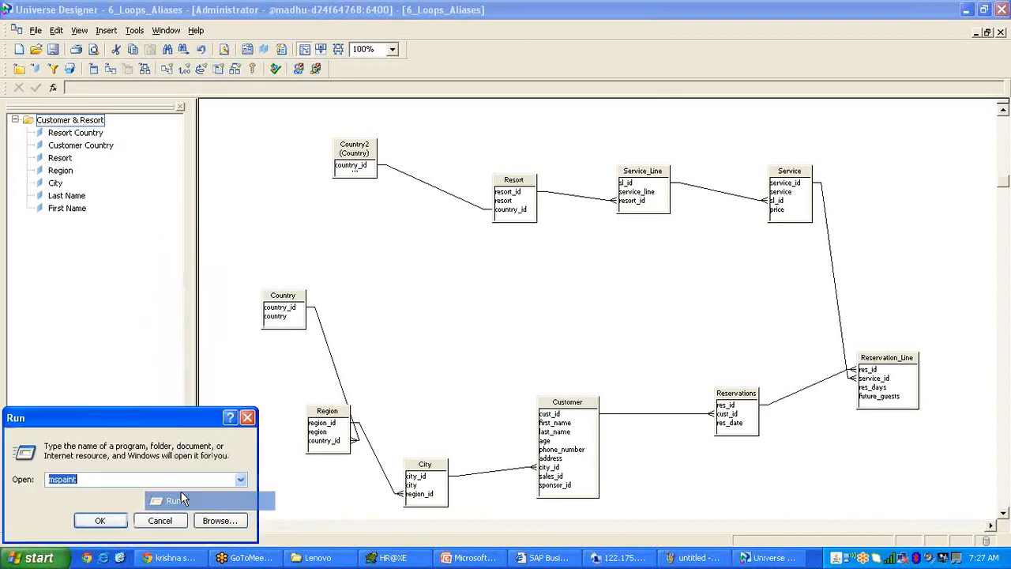
pyautogui.write('msts')
pyautogui.click(117, 517)
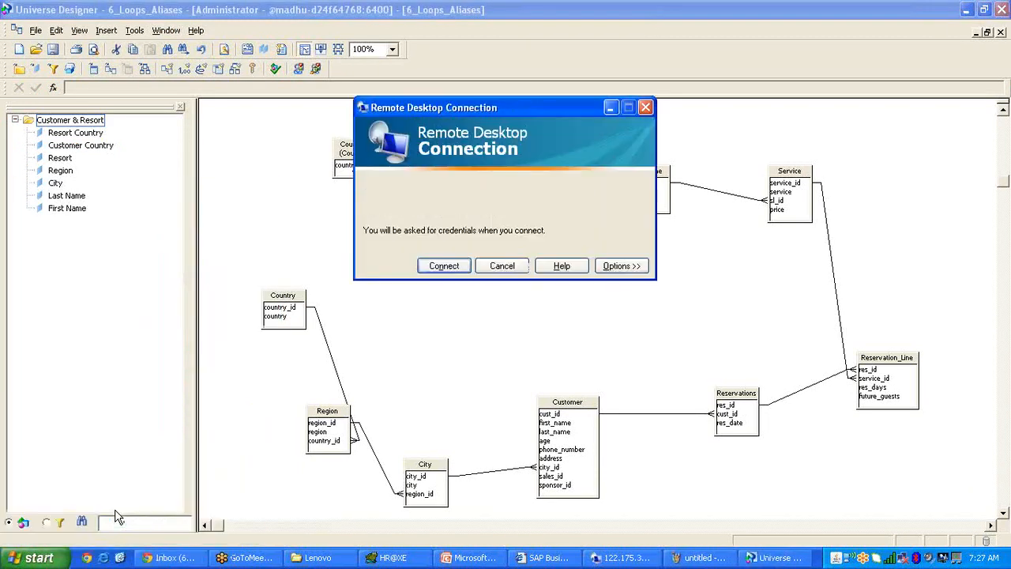
pyautogui.moveTo(493, 108); pyautogui.dragTo(498, 153)
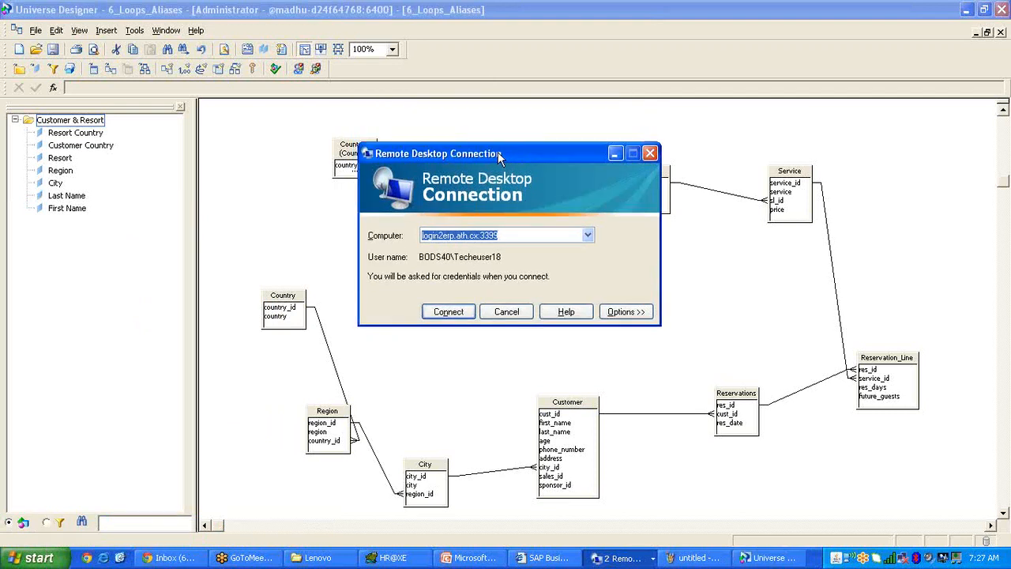
pyautogui.click(507, 312)
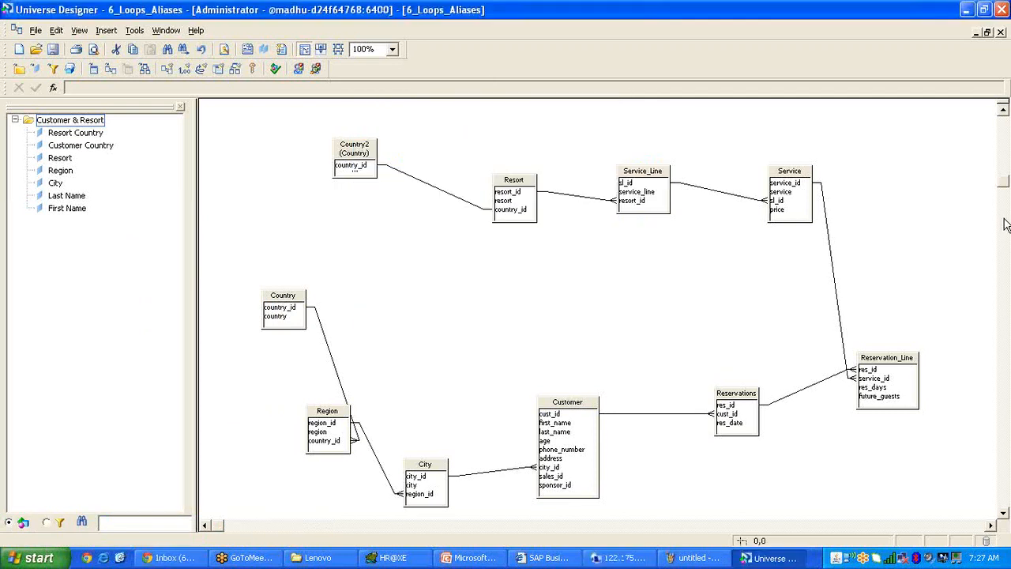